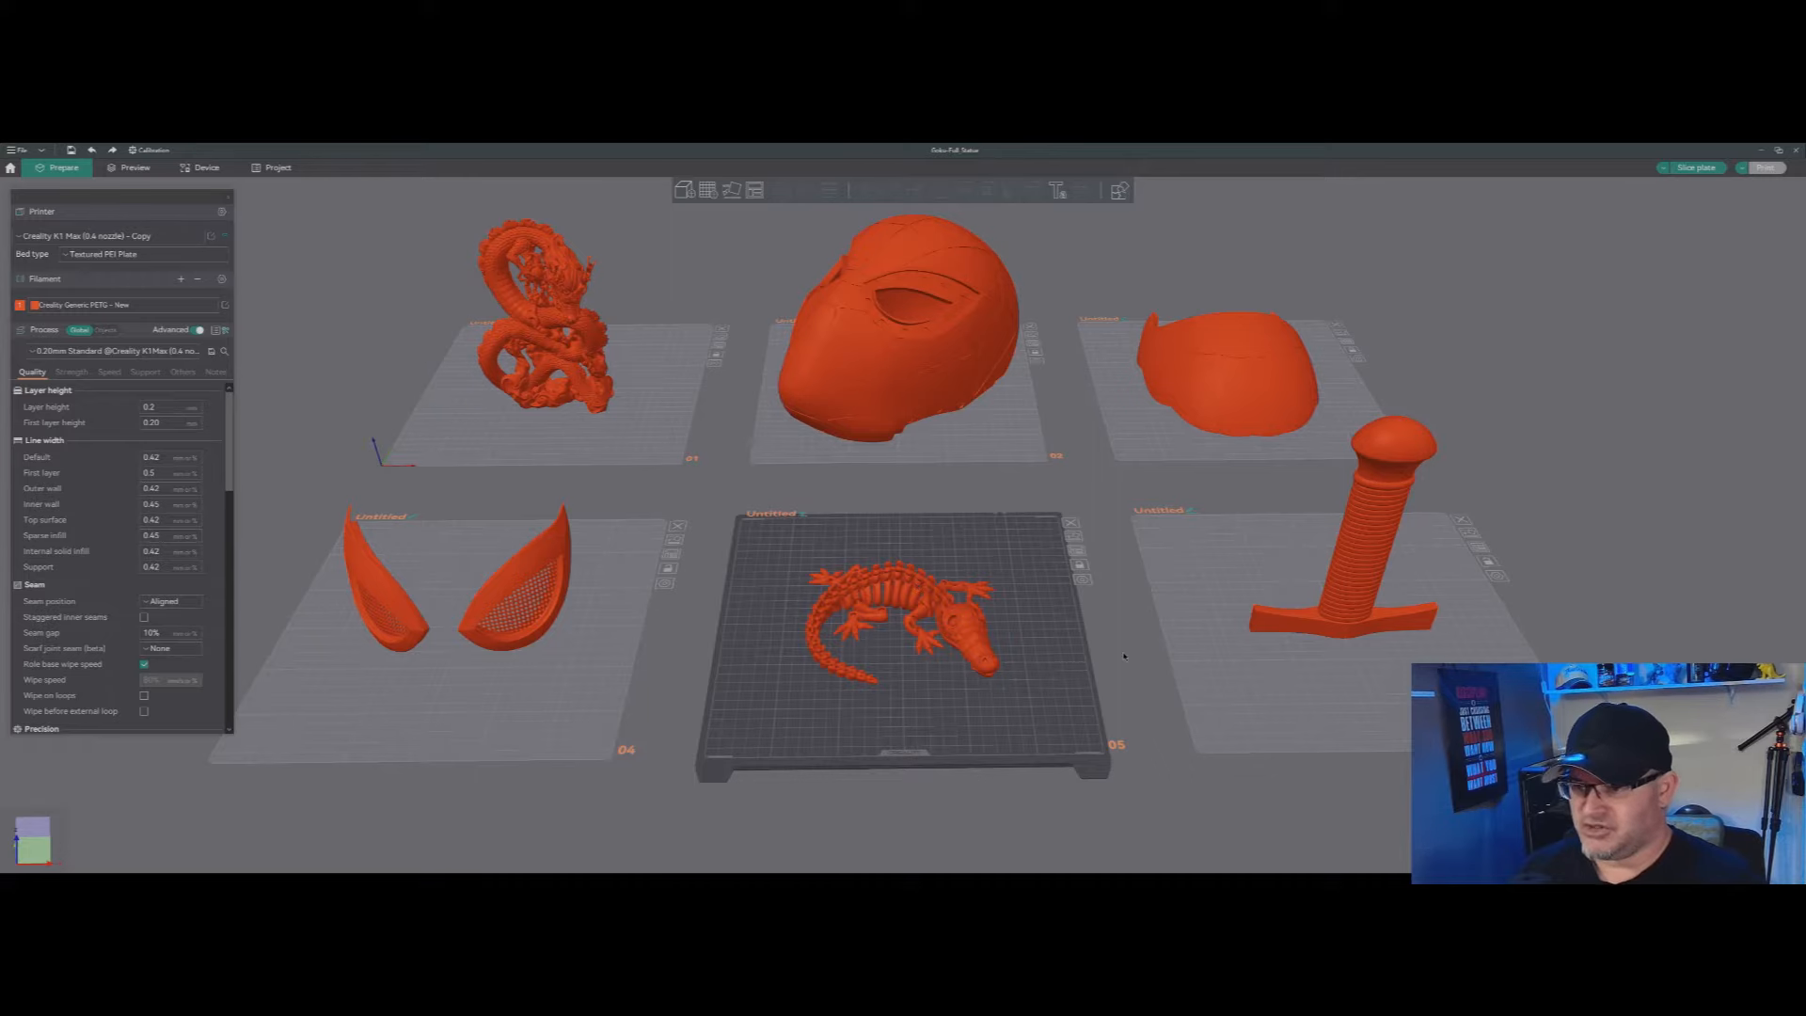
Step: Browse the available process presets and printer presets for the Creality K1 Max without changing the selection
mouse_move(1133, 660)
left_mouse_down()
mouse_move(1133, 715)
mouse_move(1123, 692)
left_mouse_up()
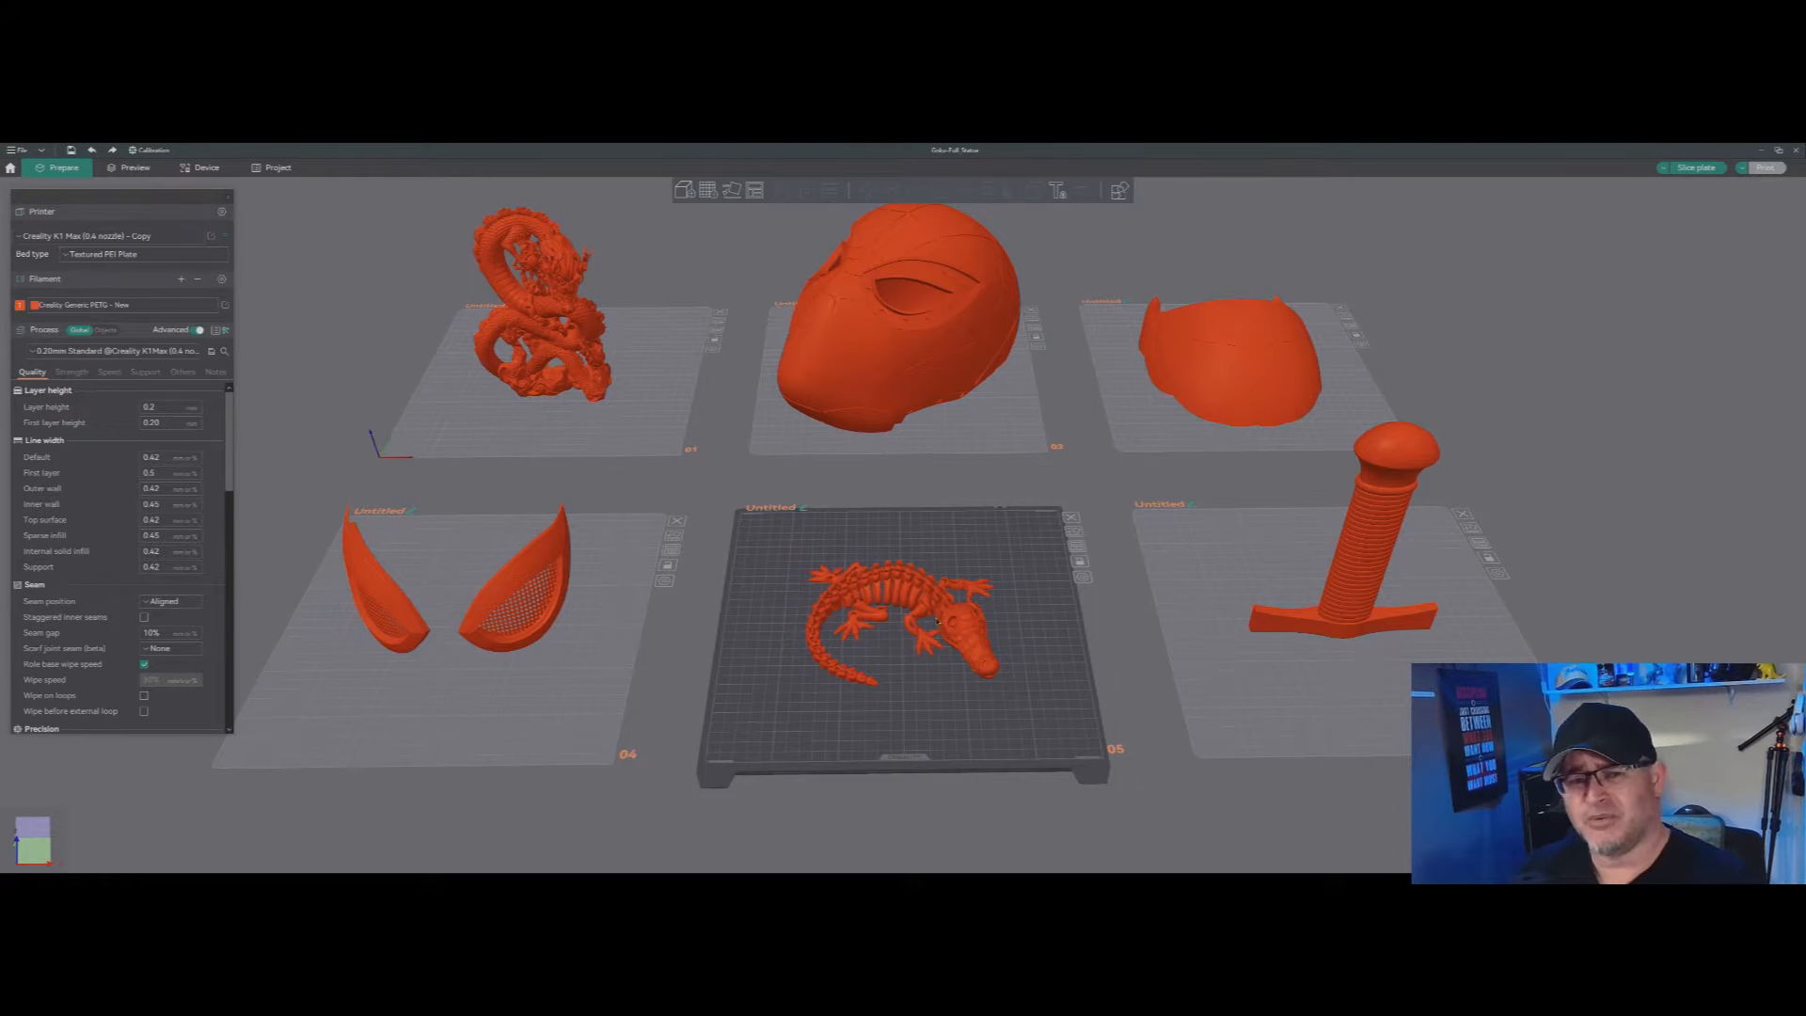
left_click(113, 351)
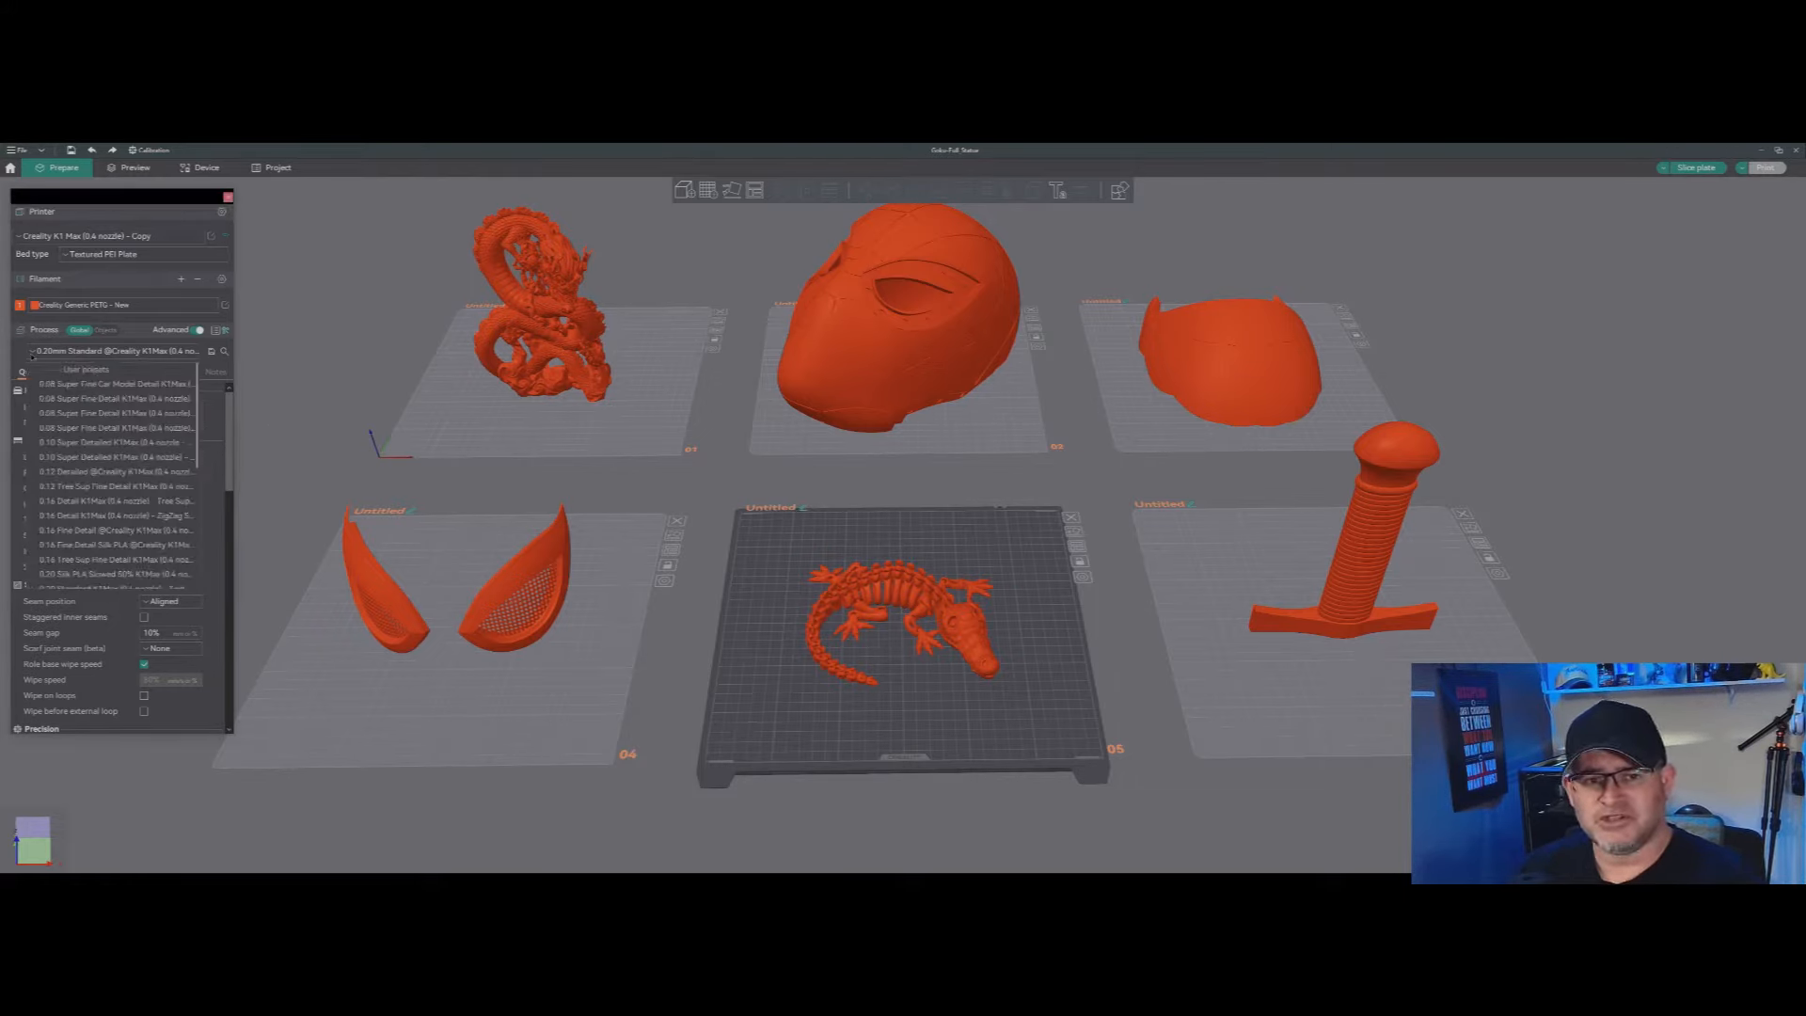
scroll(43, 524, "down", 3)
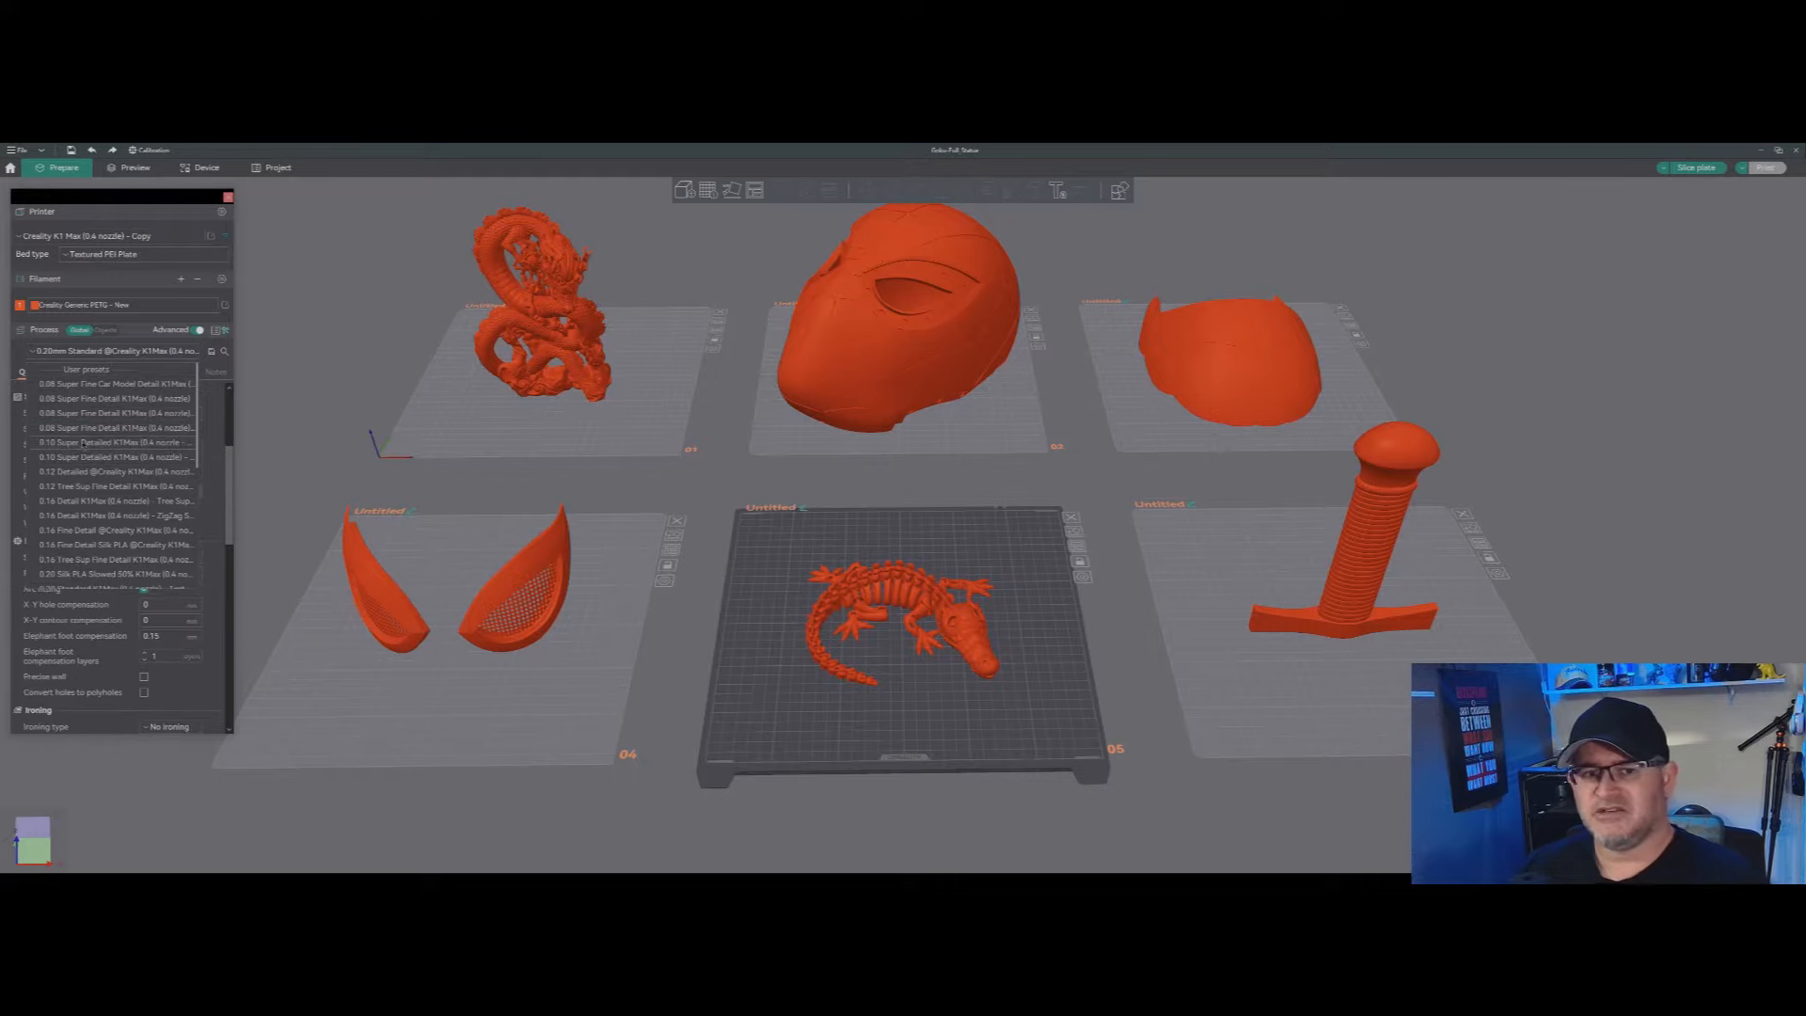
scroll(103, 475, "down", 2)
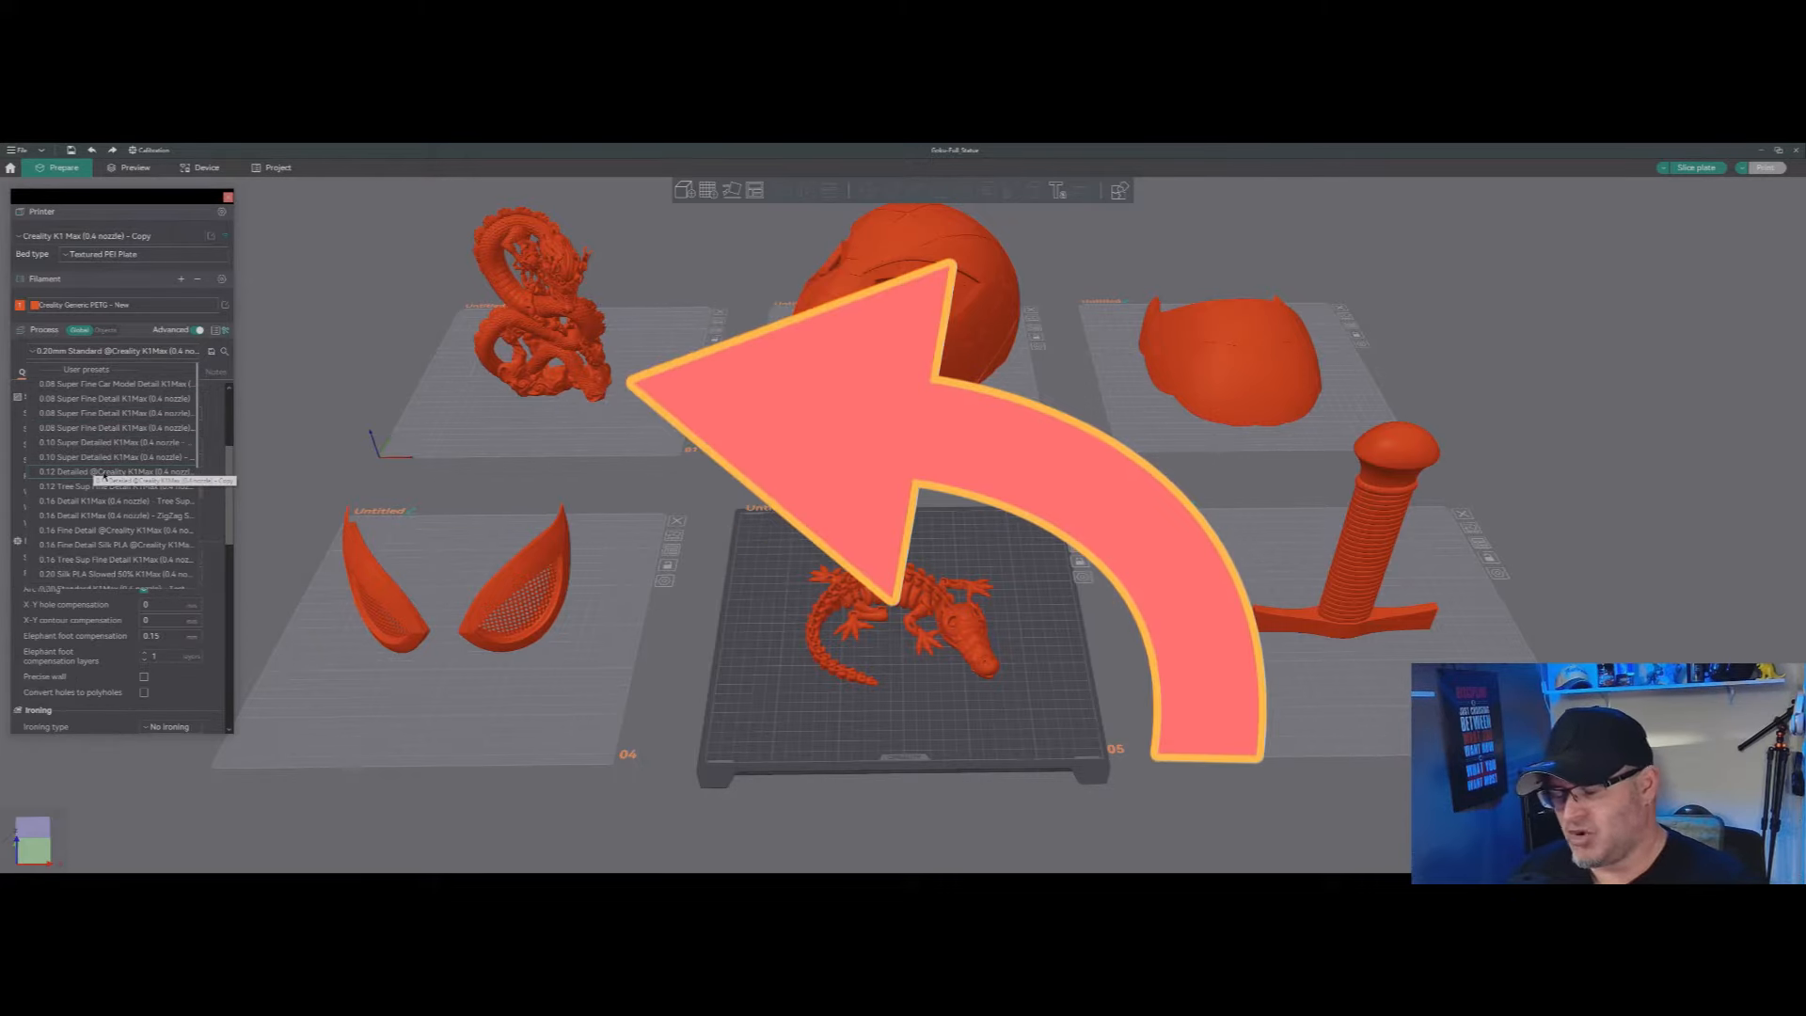
scroll(94, 527, "down", 5)
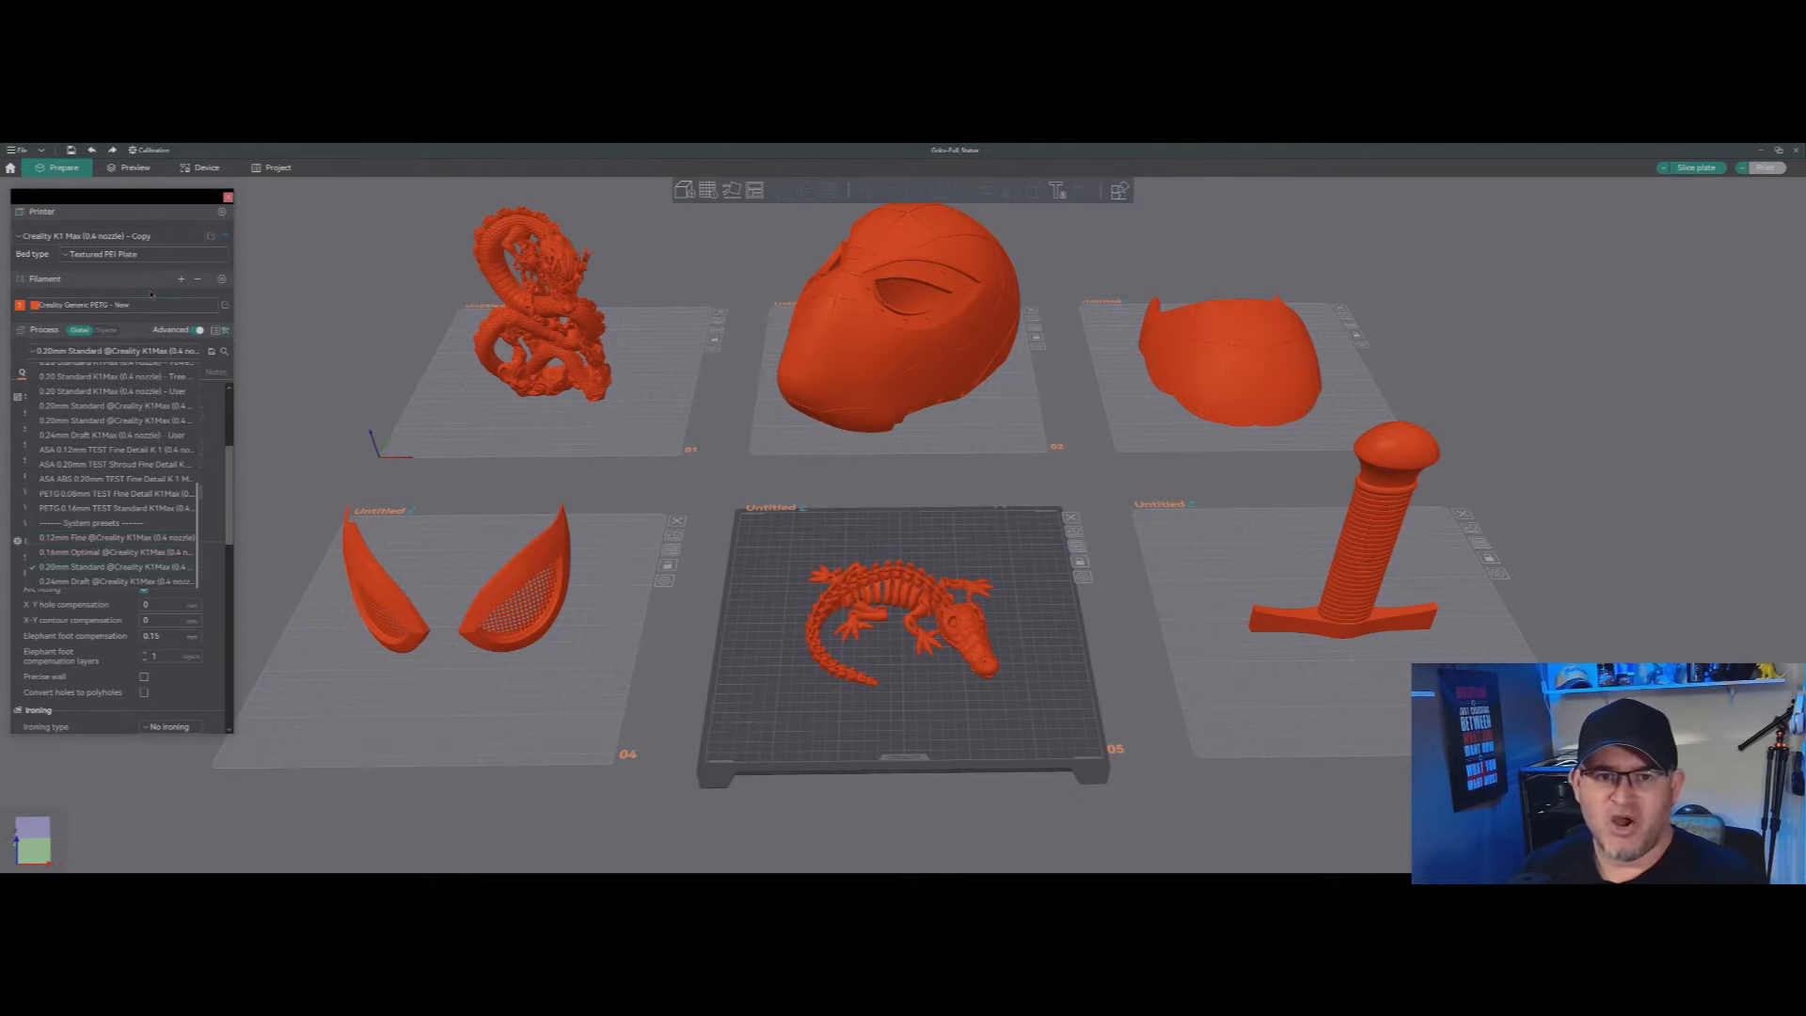
left_click(116, 275)
left_click(58, 236)
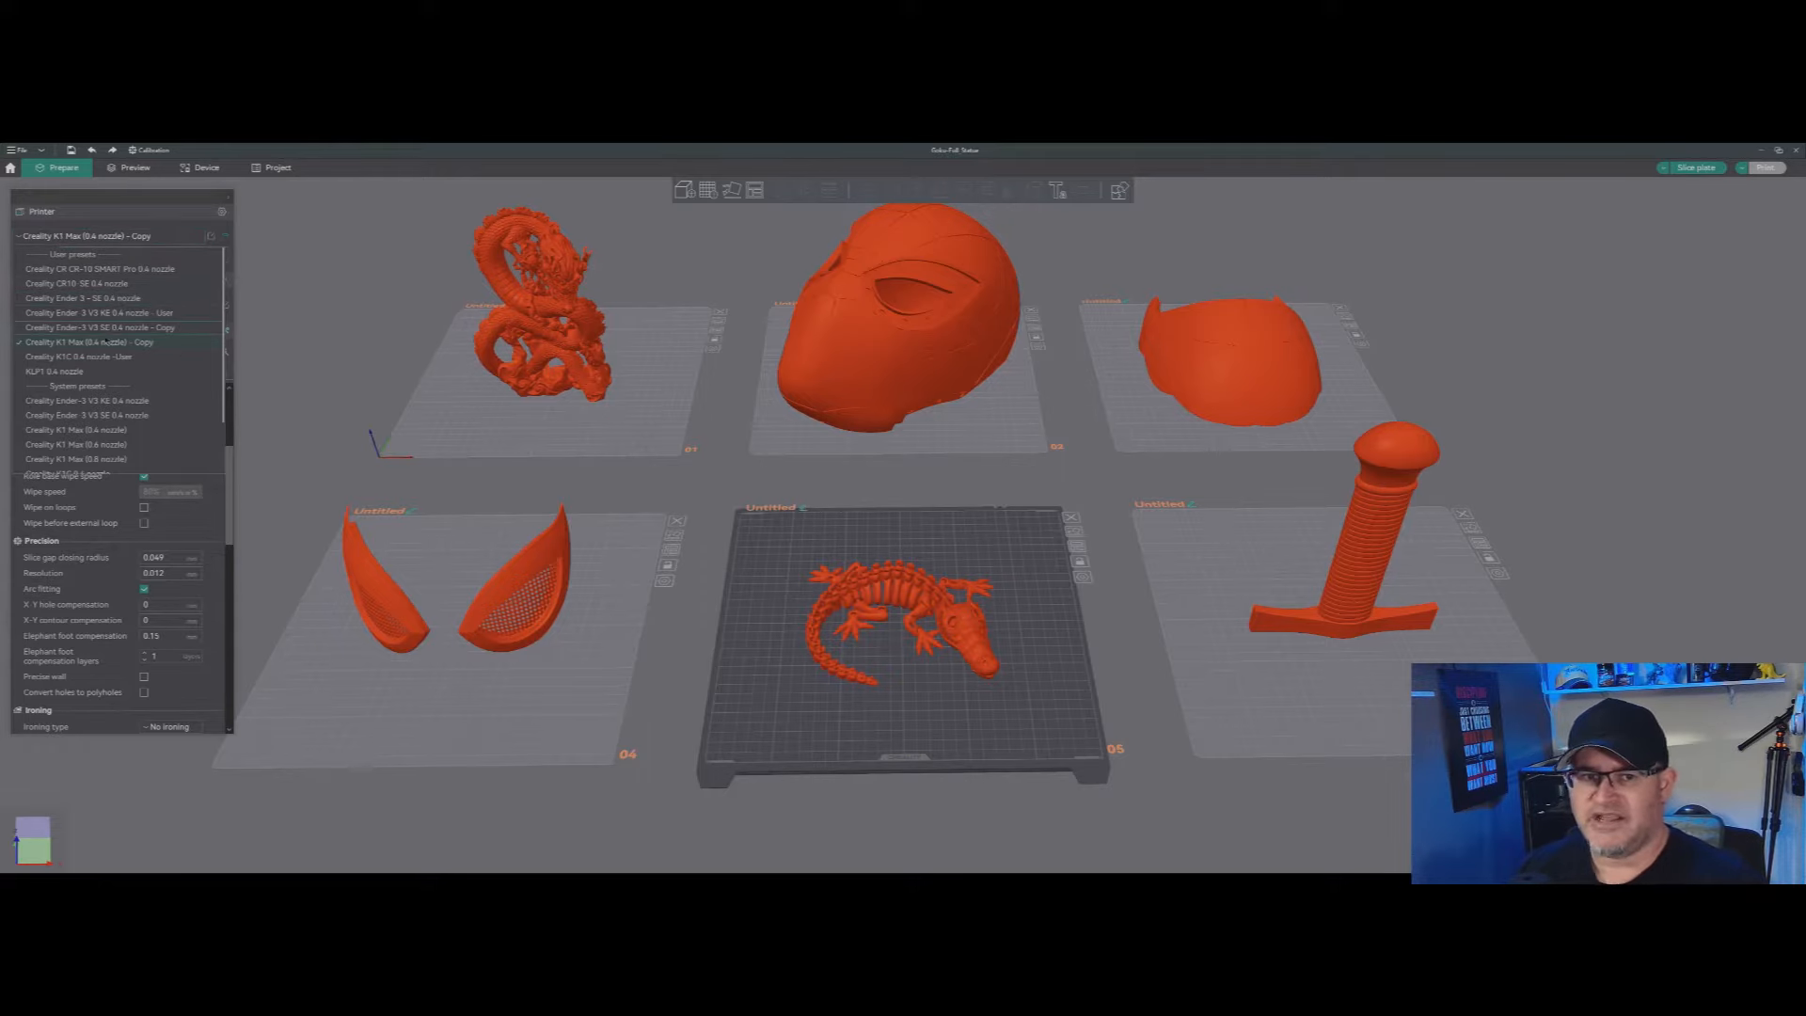
left_click(99, 213)
left_click(101, 214)
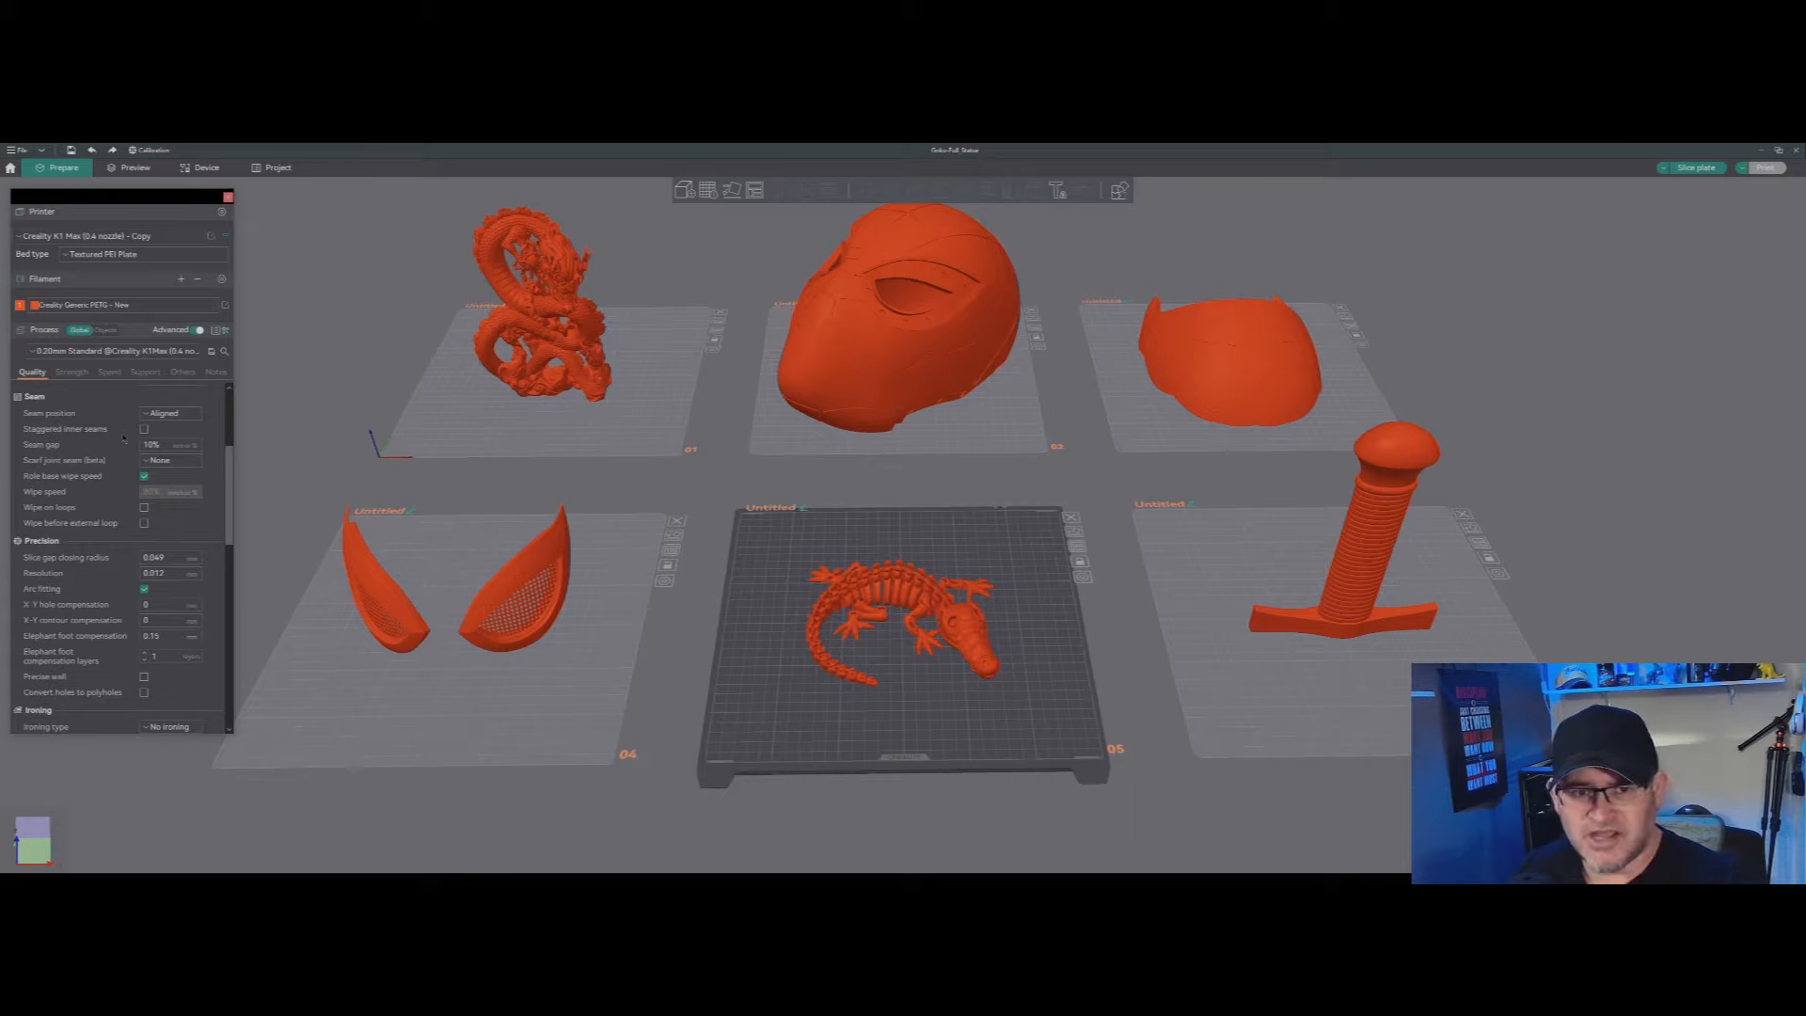
scroll(121, 442, "up", 3)
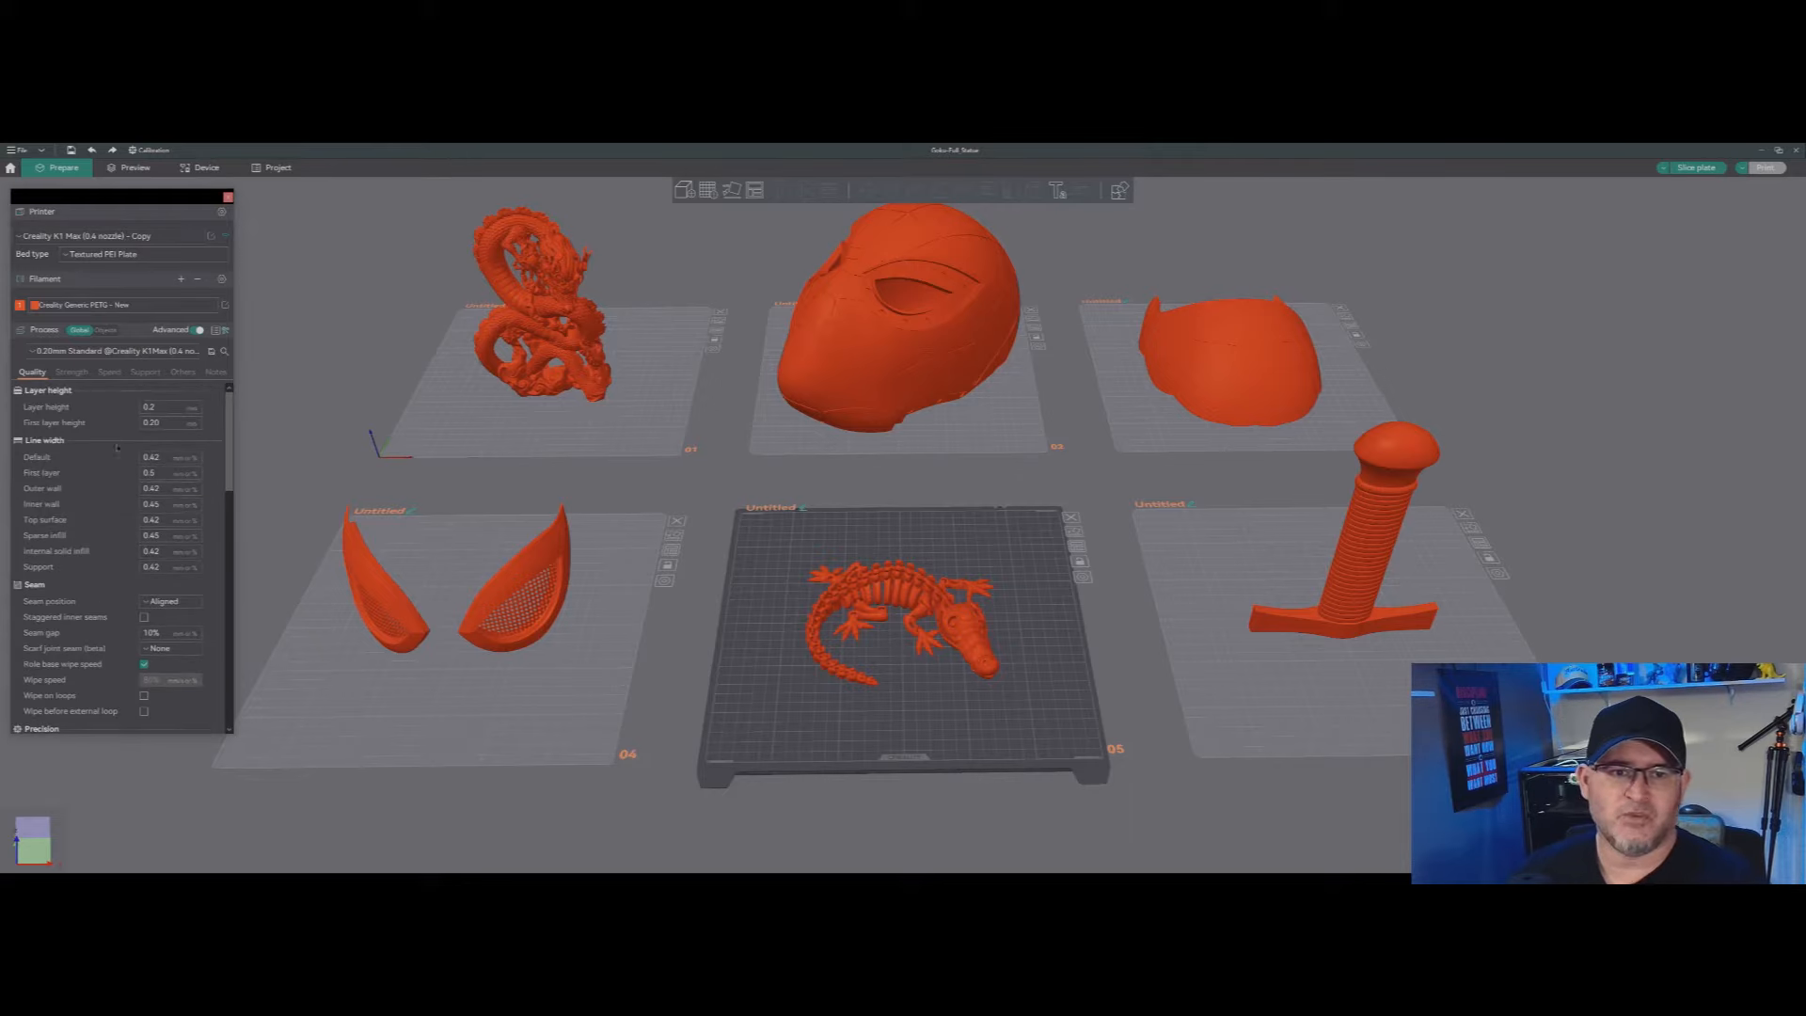
Step: Select the 0.20mm Standard system process preset and open the first layer height for editing
left_click(34, 353)
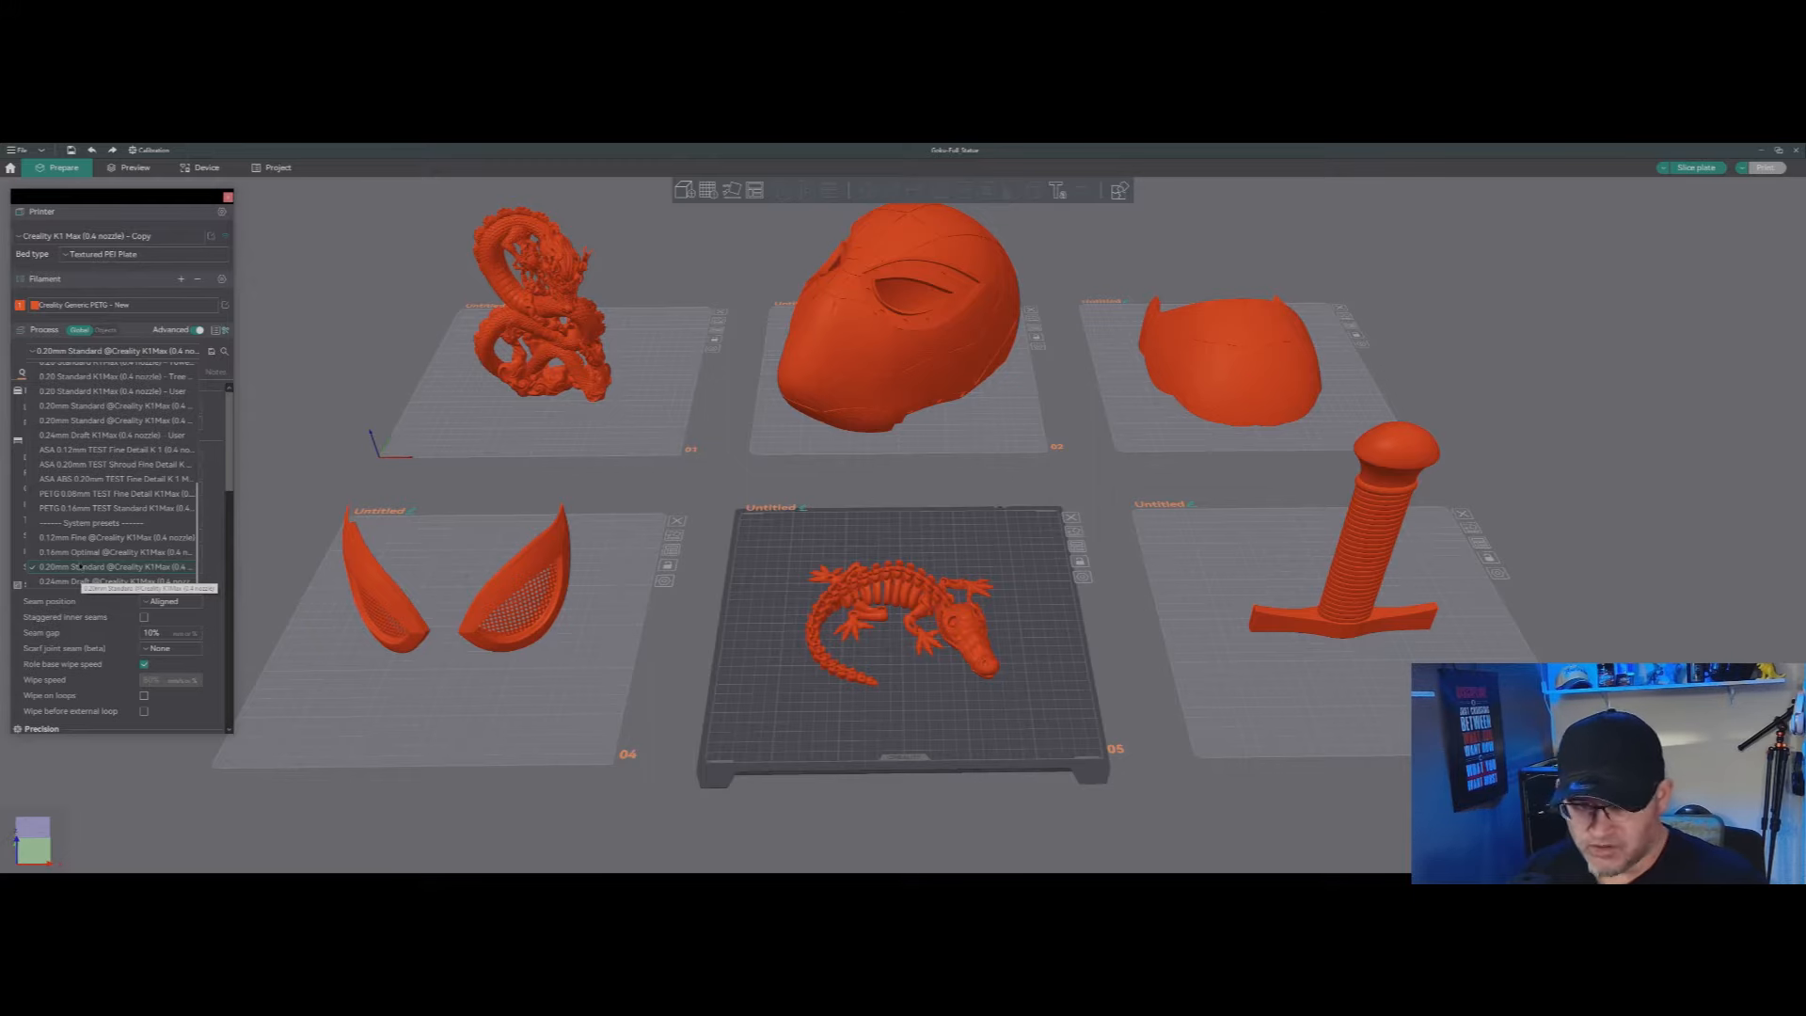
left_click(80, 568)
left_click(165, 424)
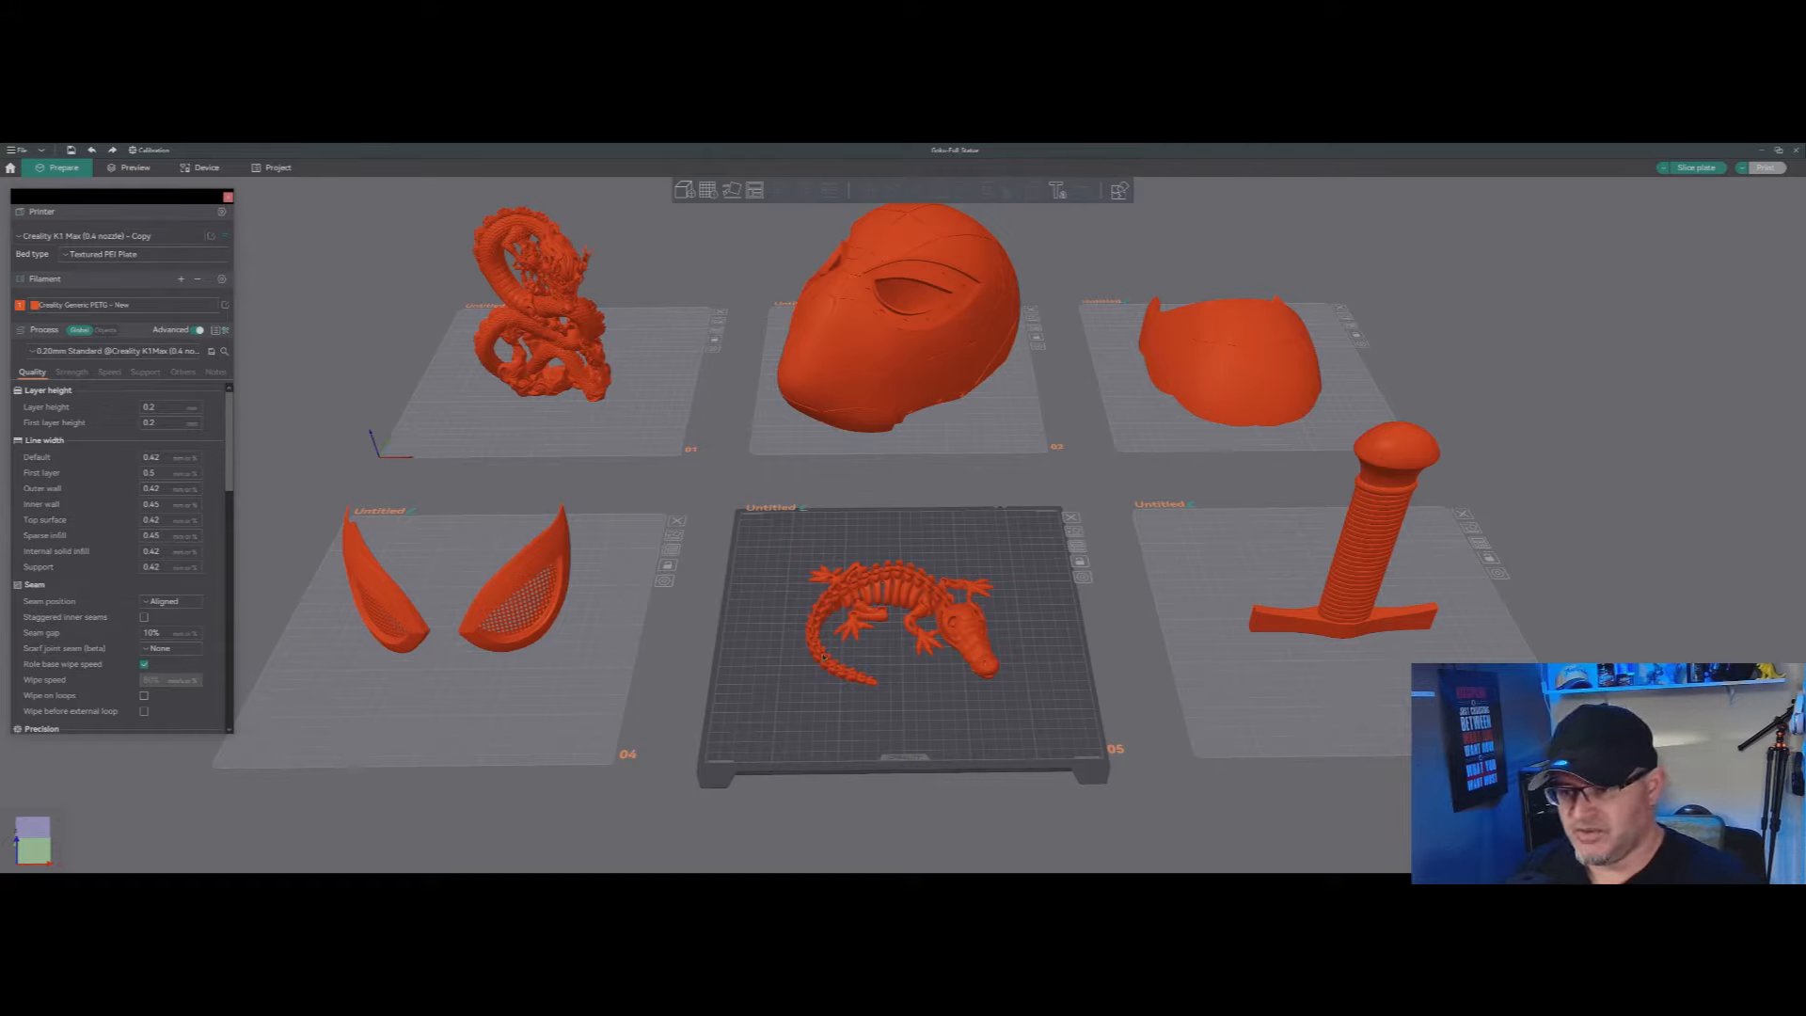
Step: Examine the articulated crocodile on plate 05 from above, from the side and from underneath, checking its contact areas with the bed
scroll(895, 610, "up", 3)
scroll(895, 609, "up", 4)
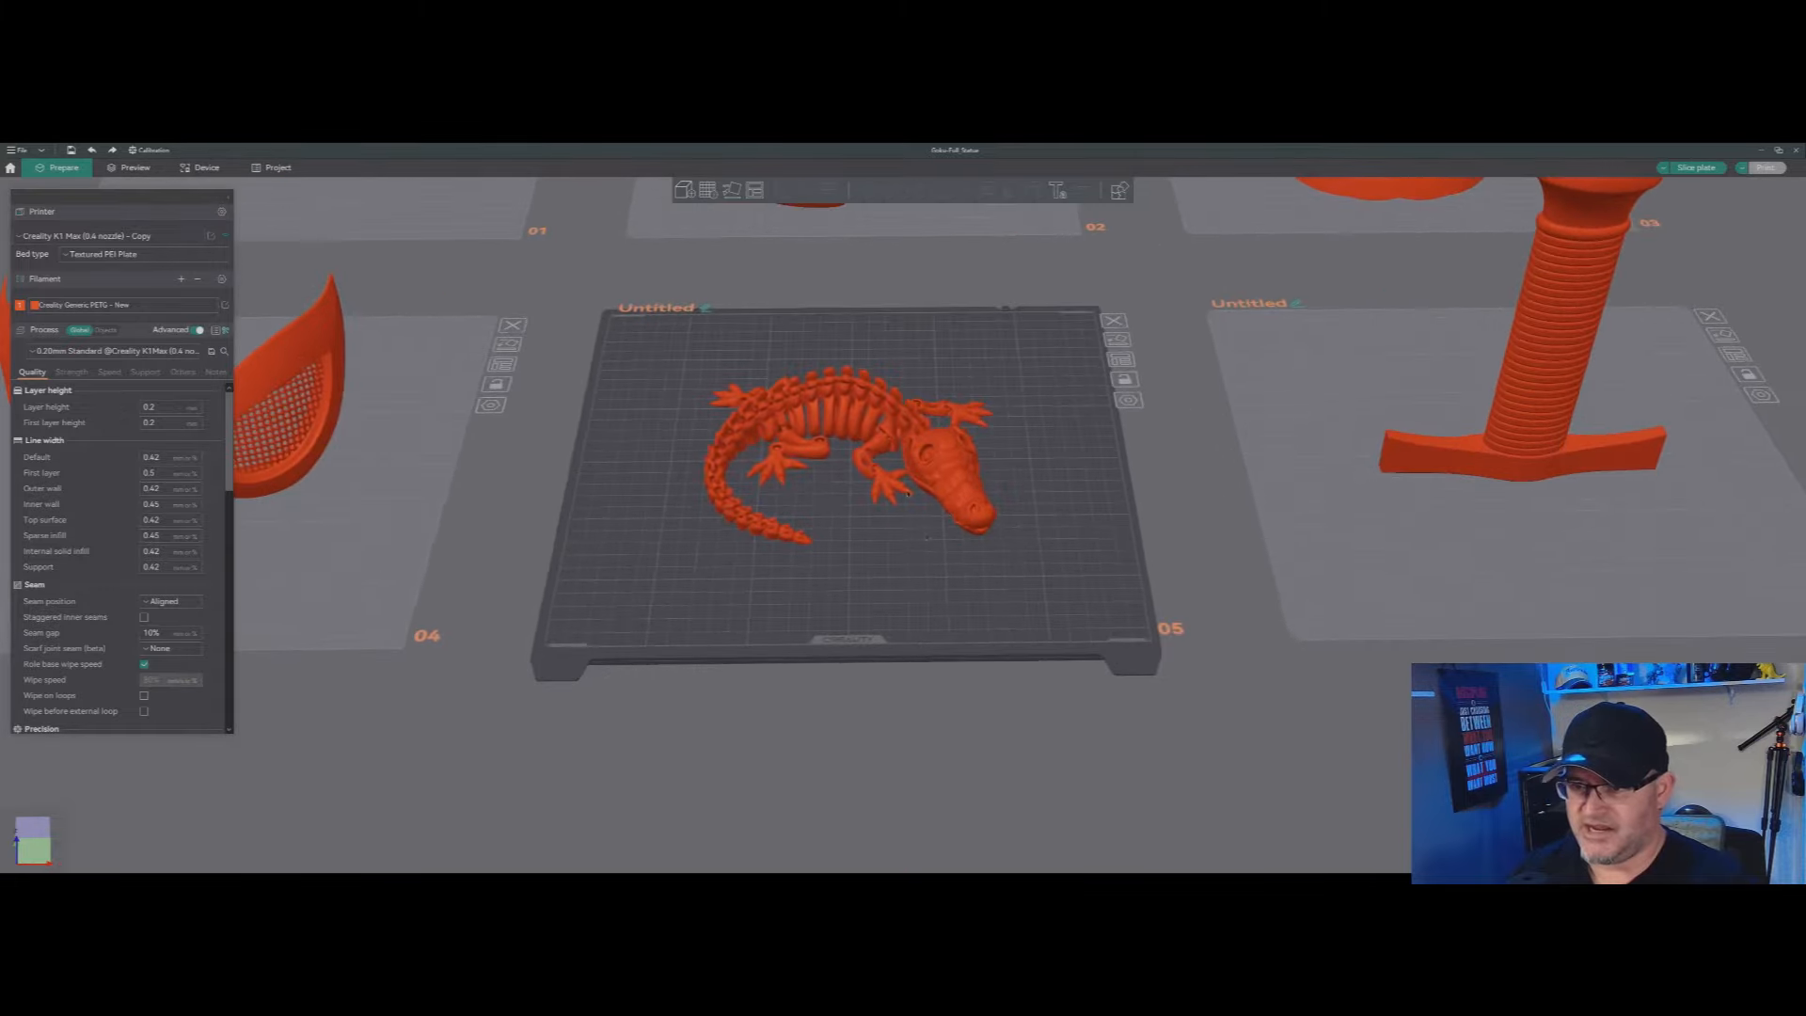
left_click_drag(1069, 619, 1070, 542)
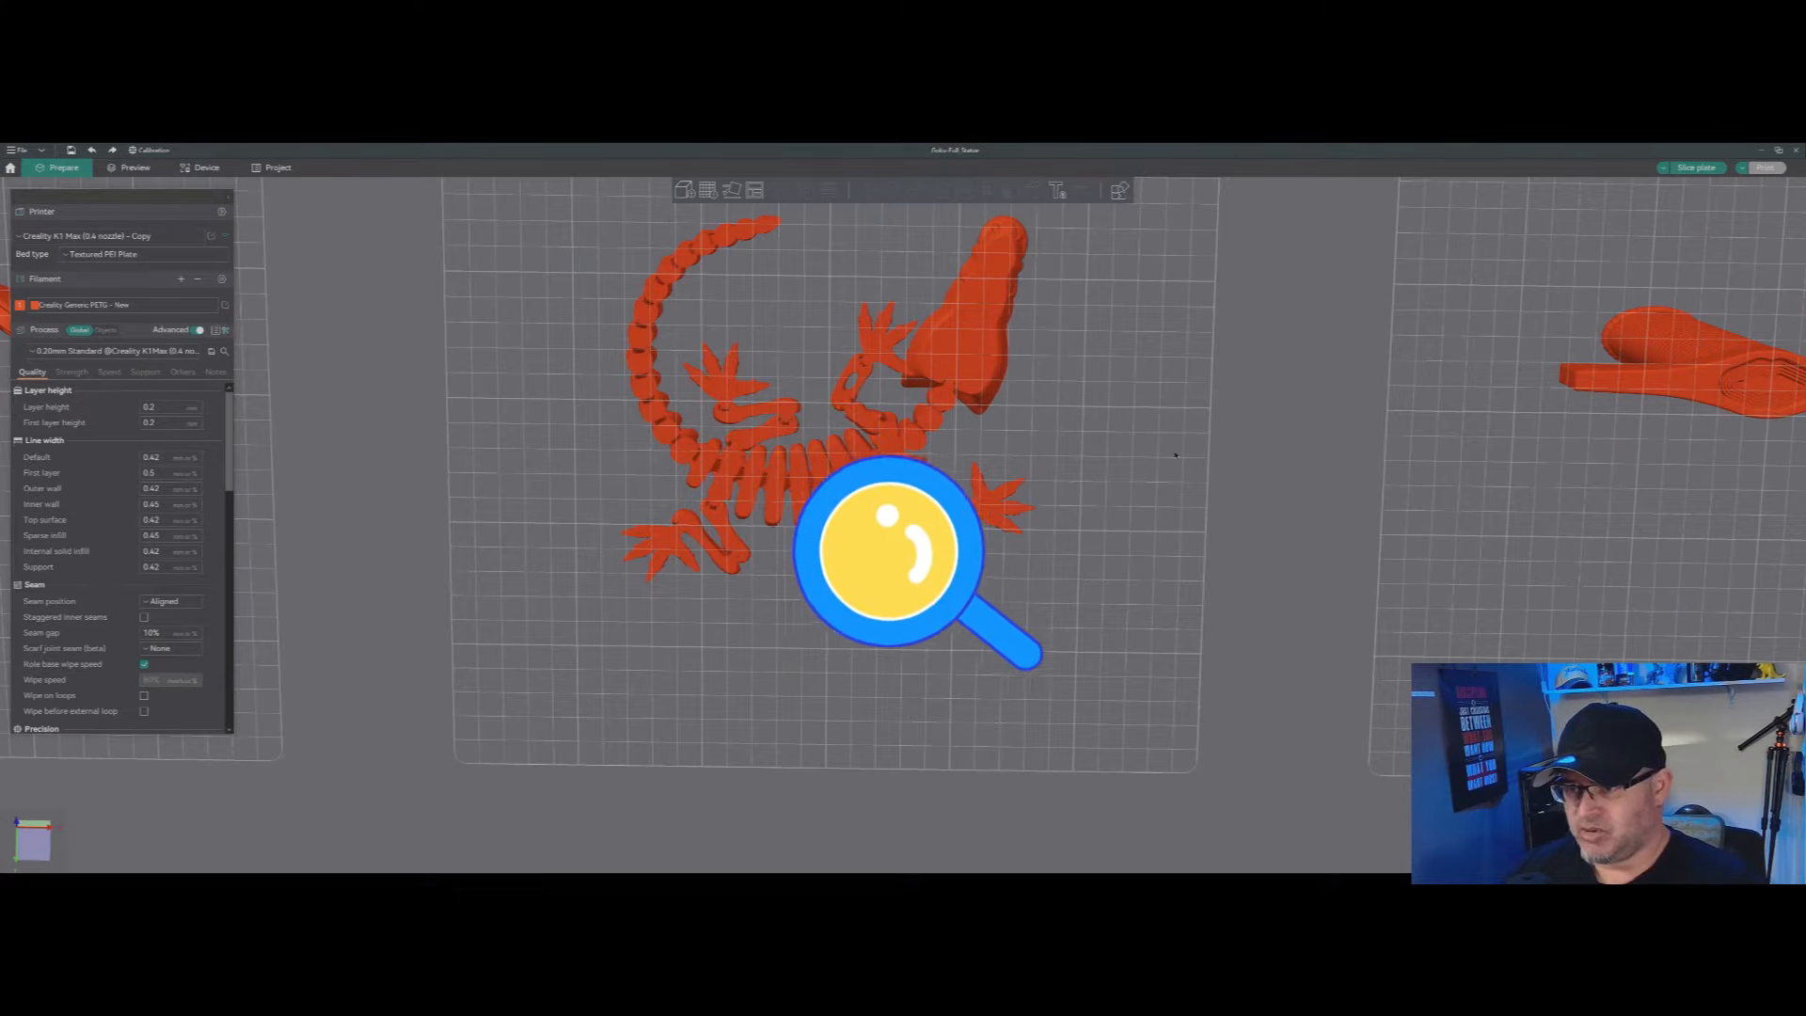
left_click_drag(1126, 433, 1119, 461)
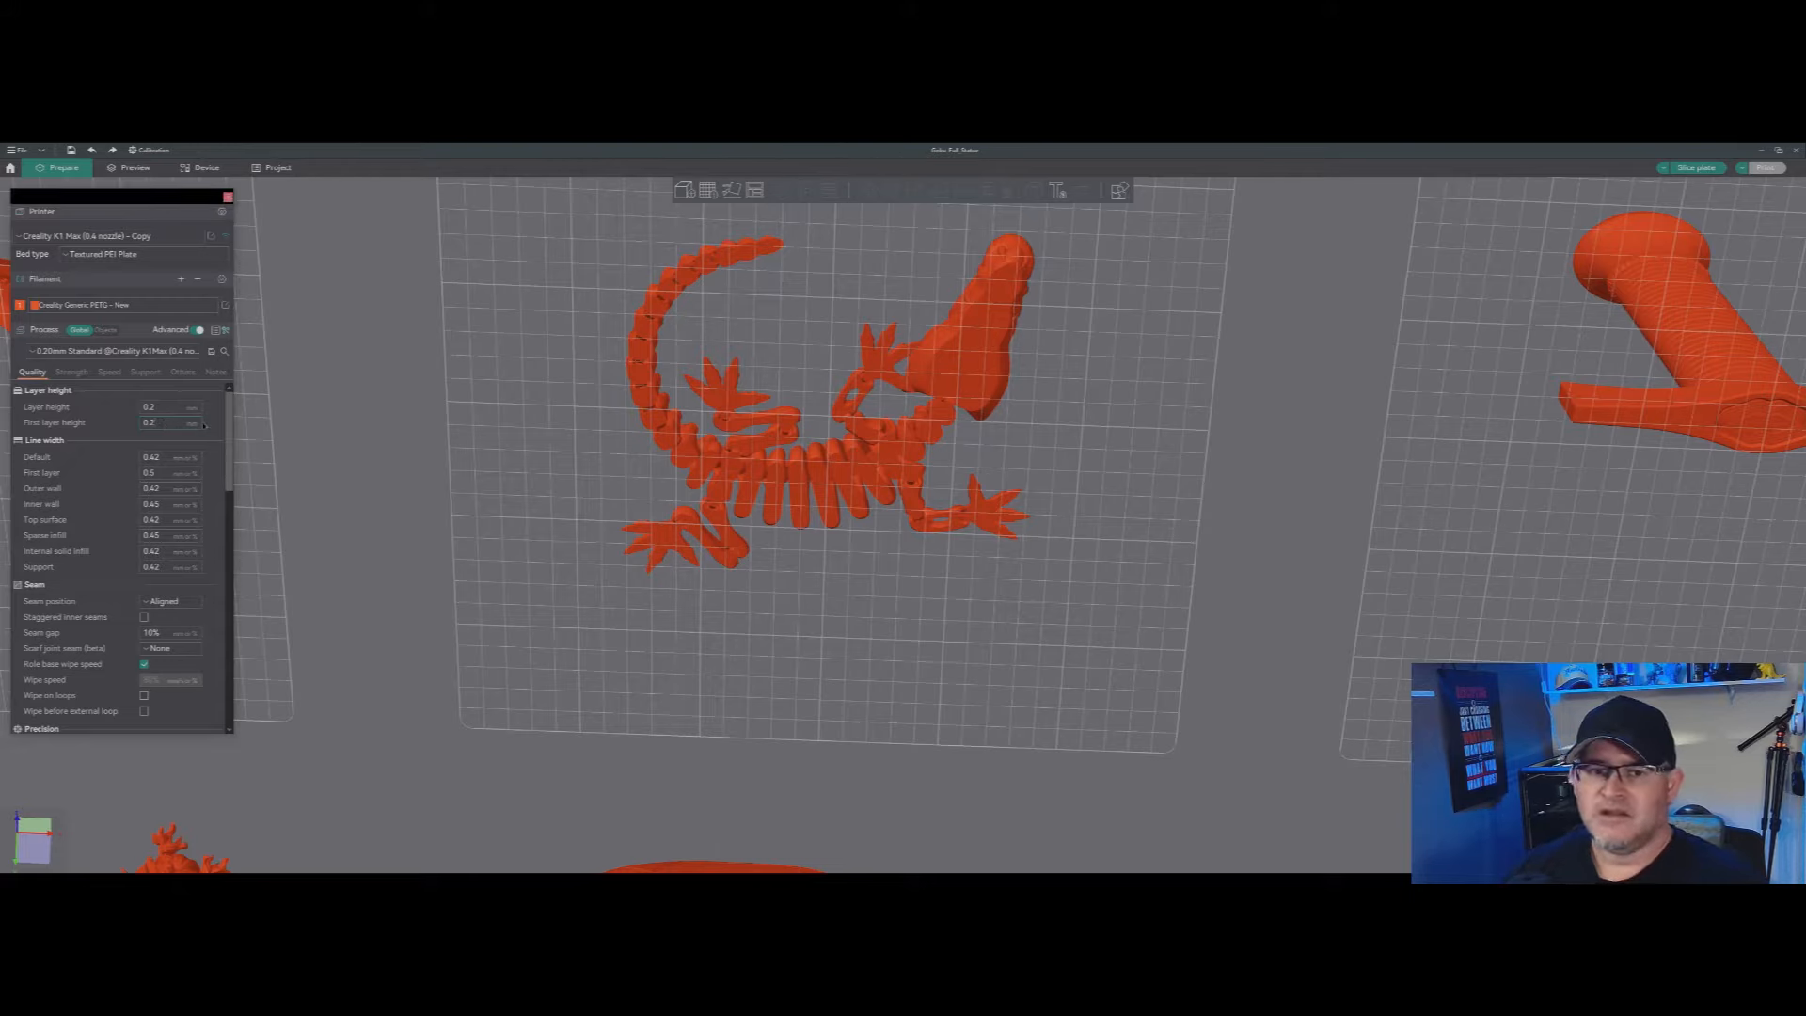
left_click_drag(1129, 426, 1132, 487)
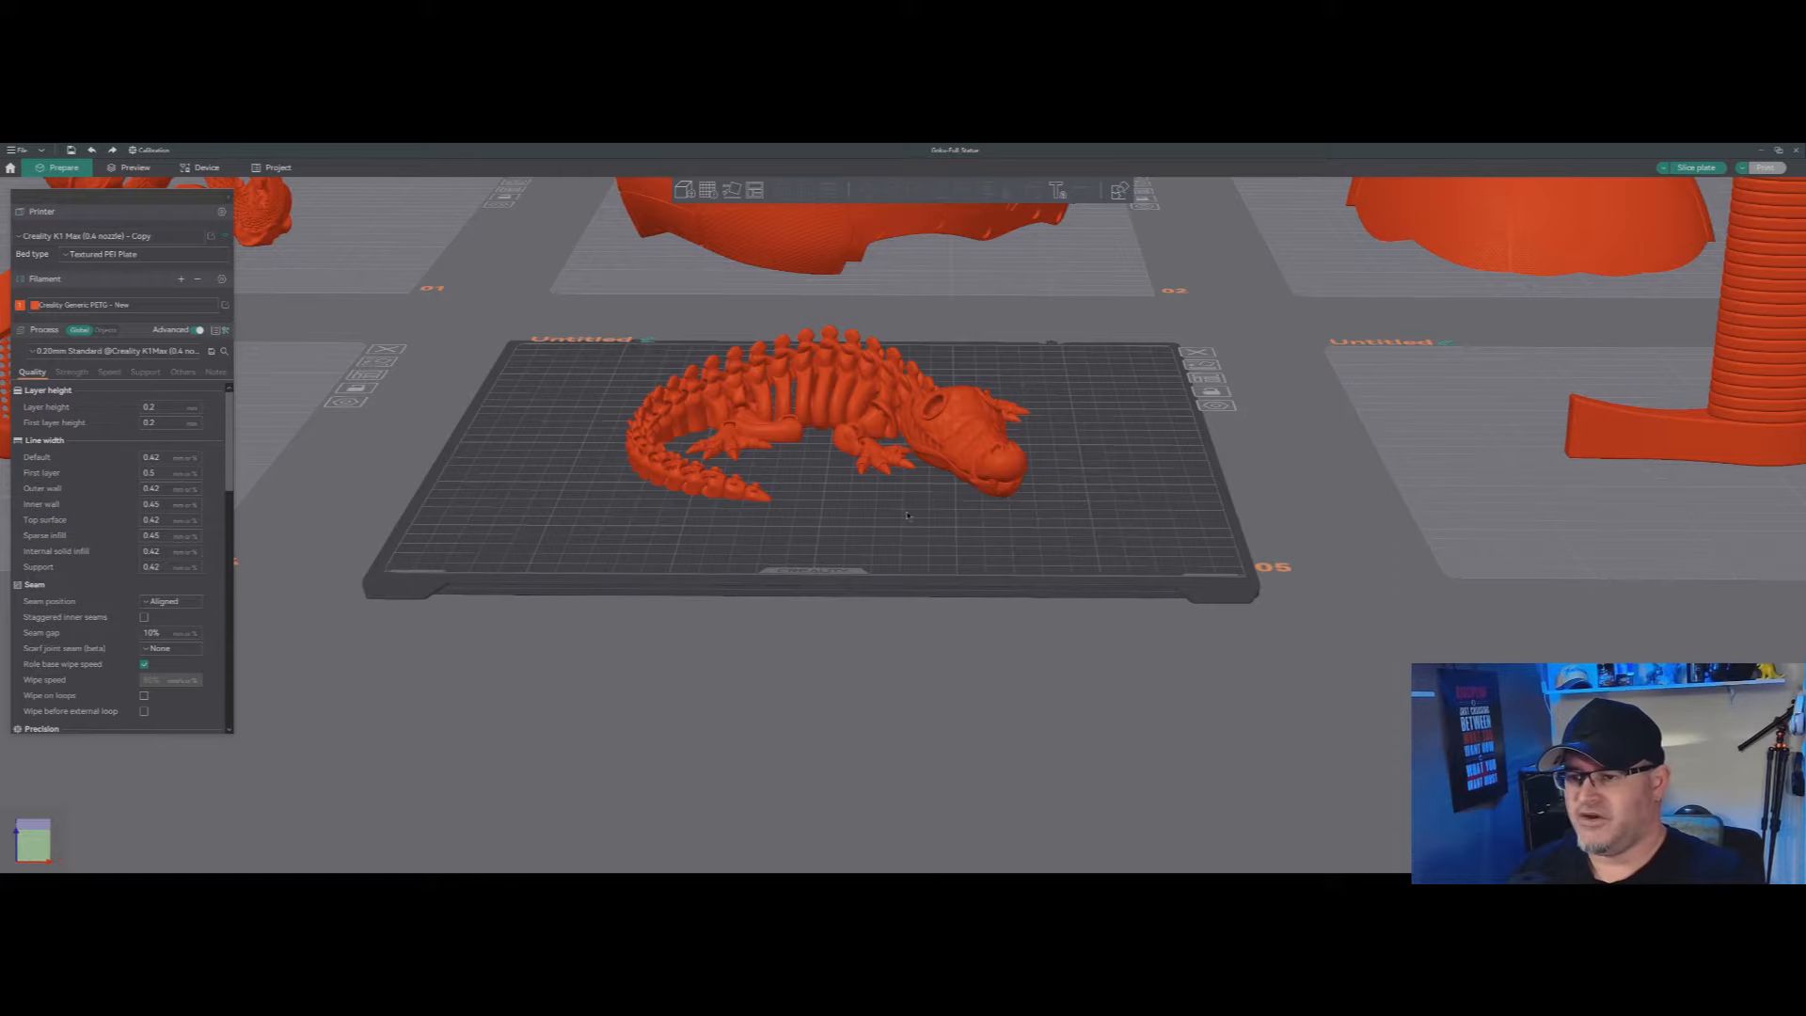
scroll(917, 496, "up", 5)
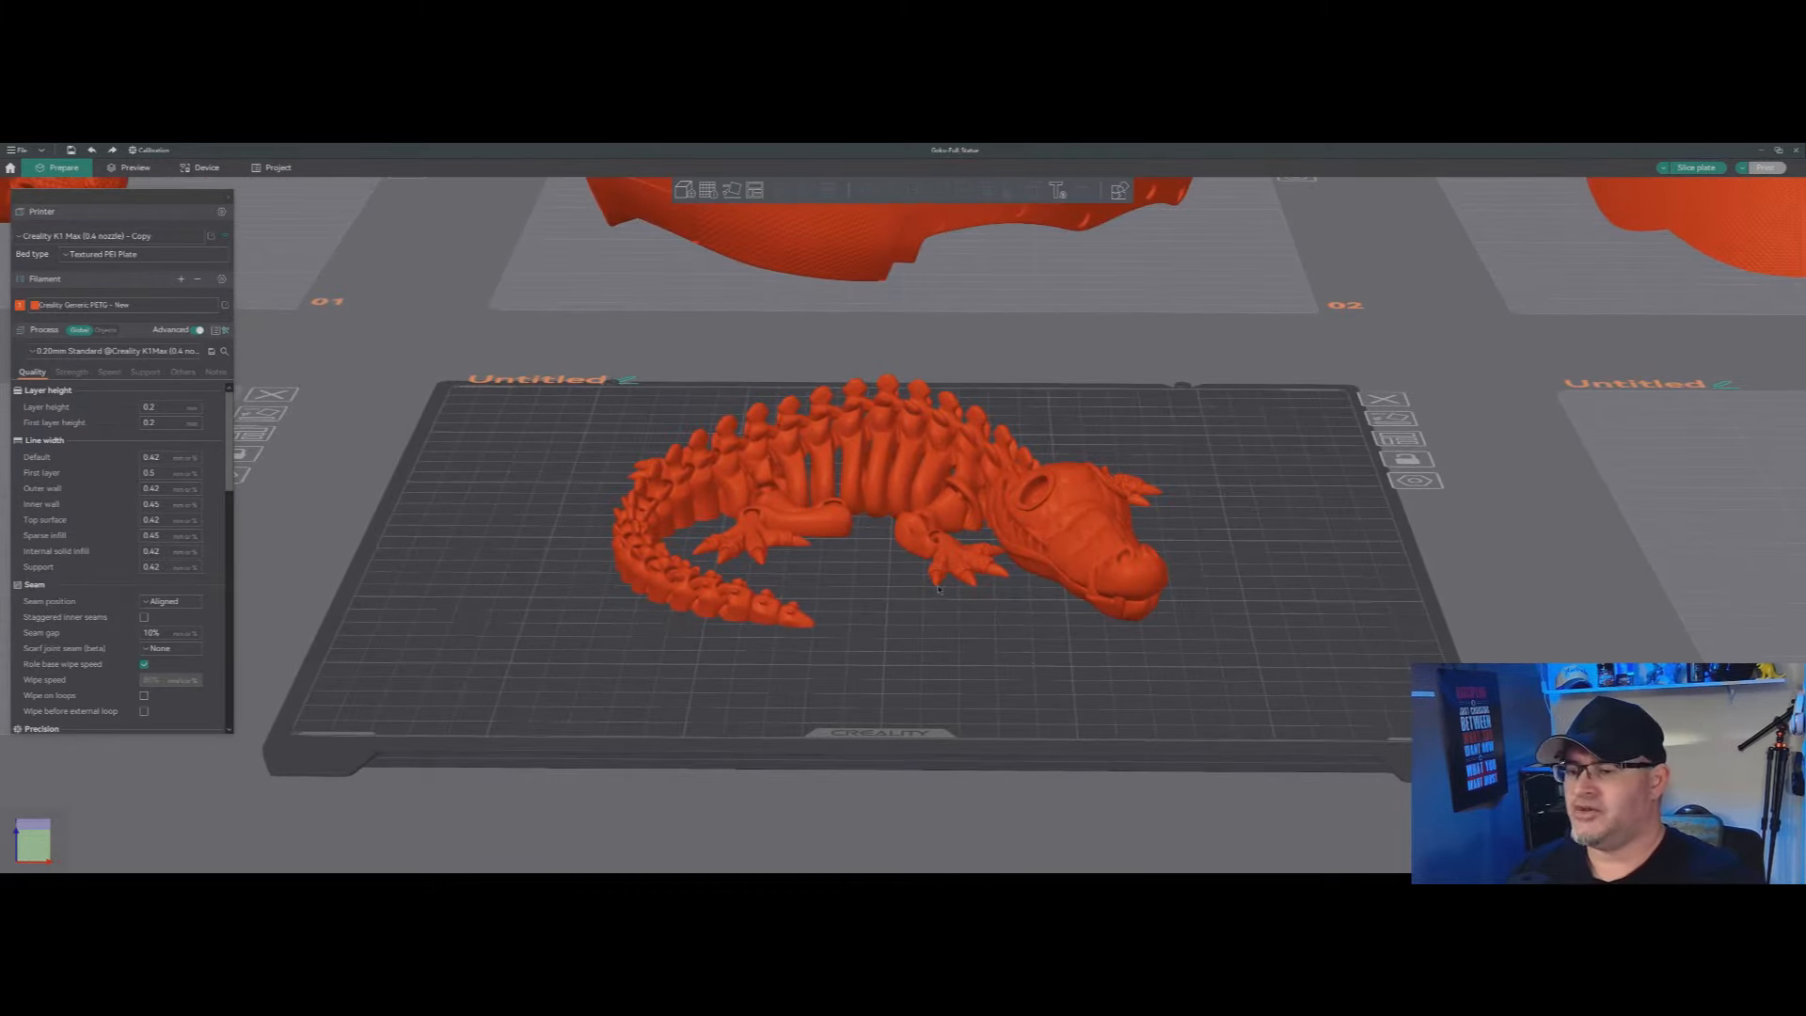
scroll(936, 591, "up", 3)
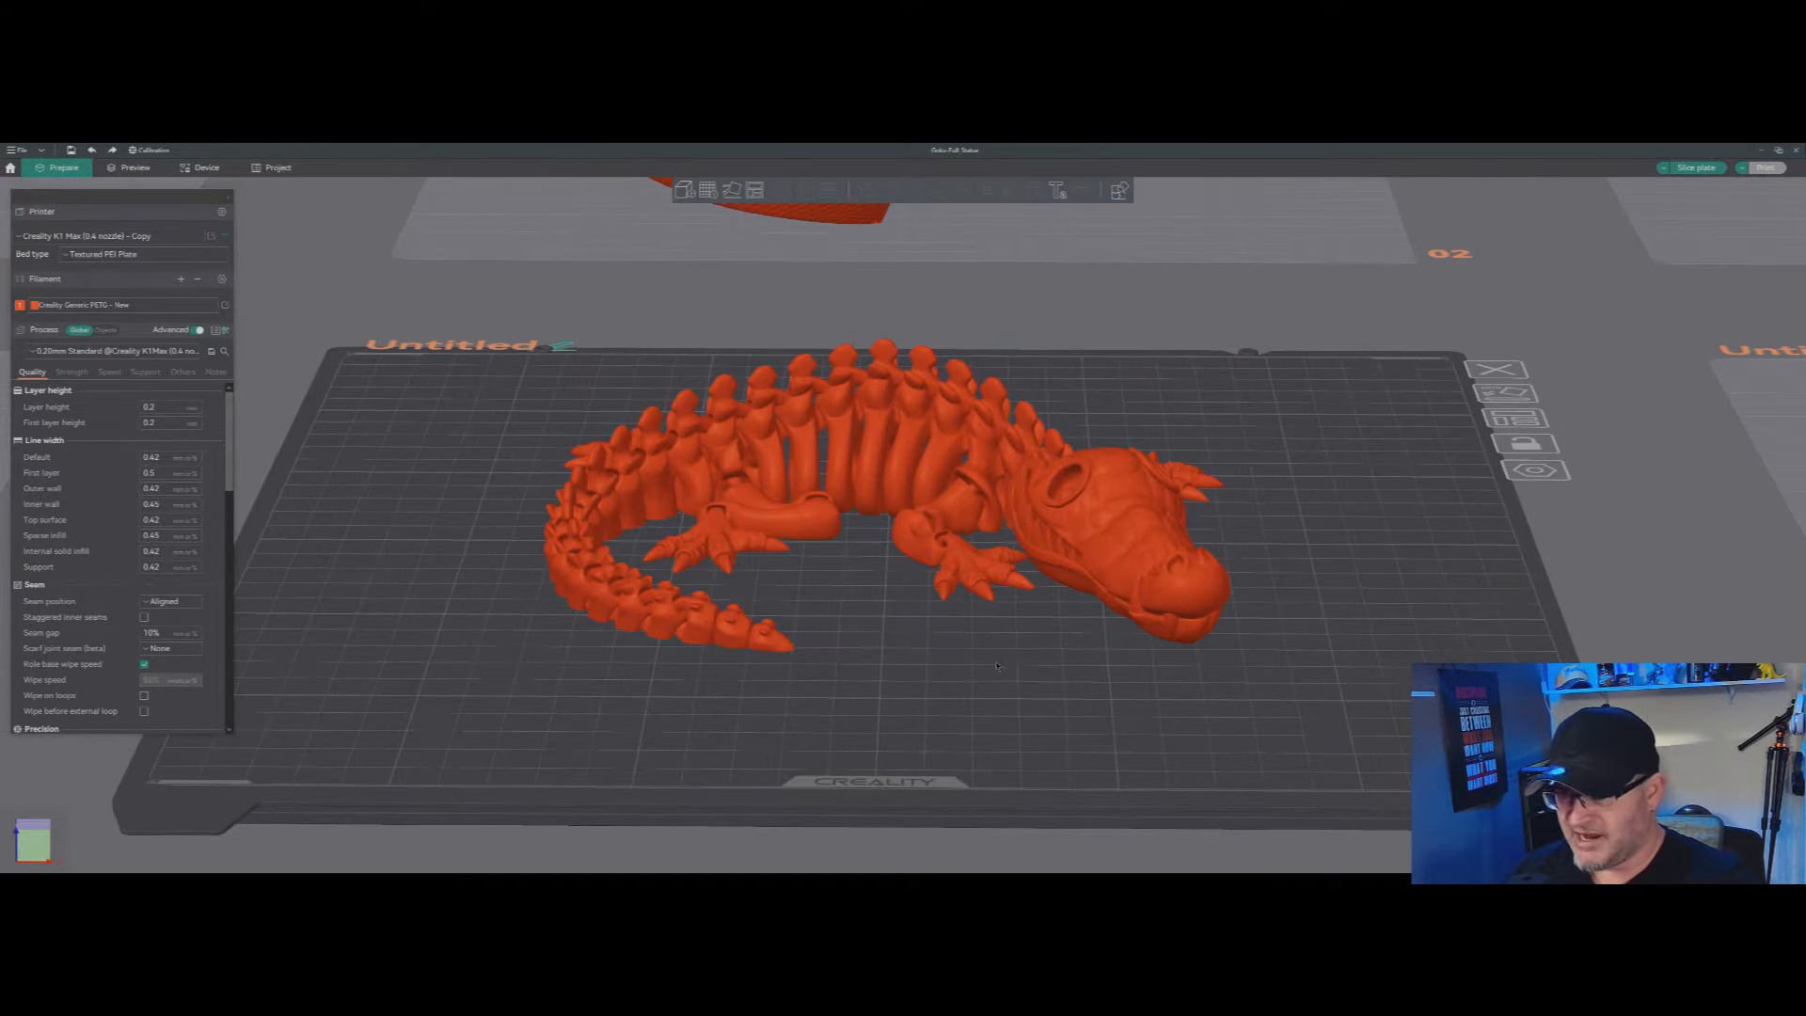
left_click_drag(997, 666, 765, 568)
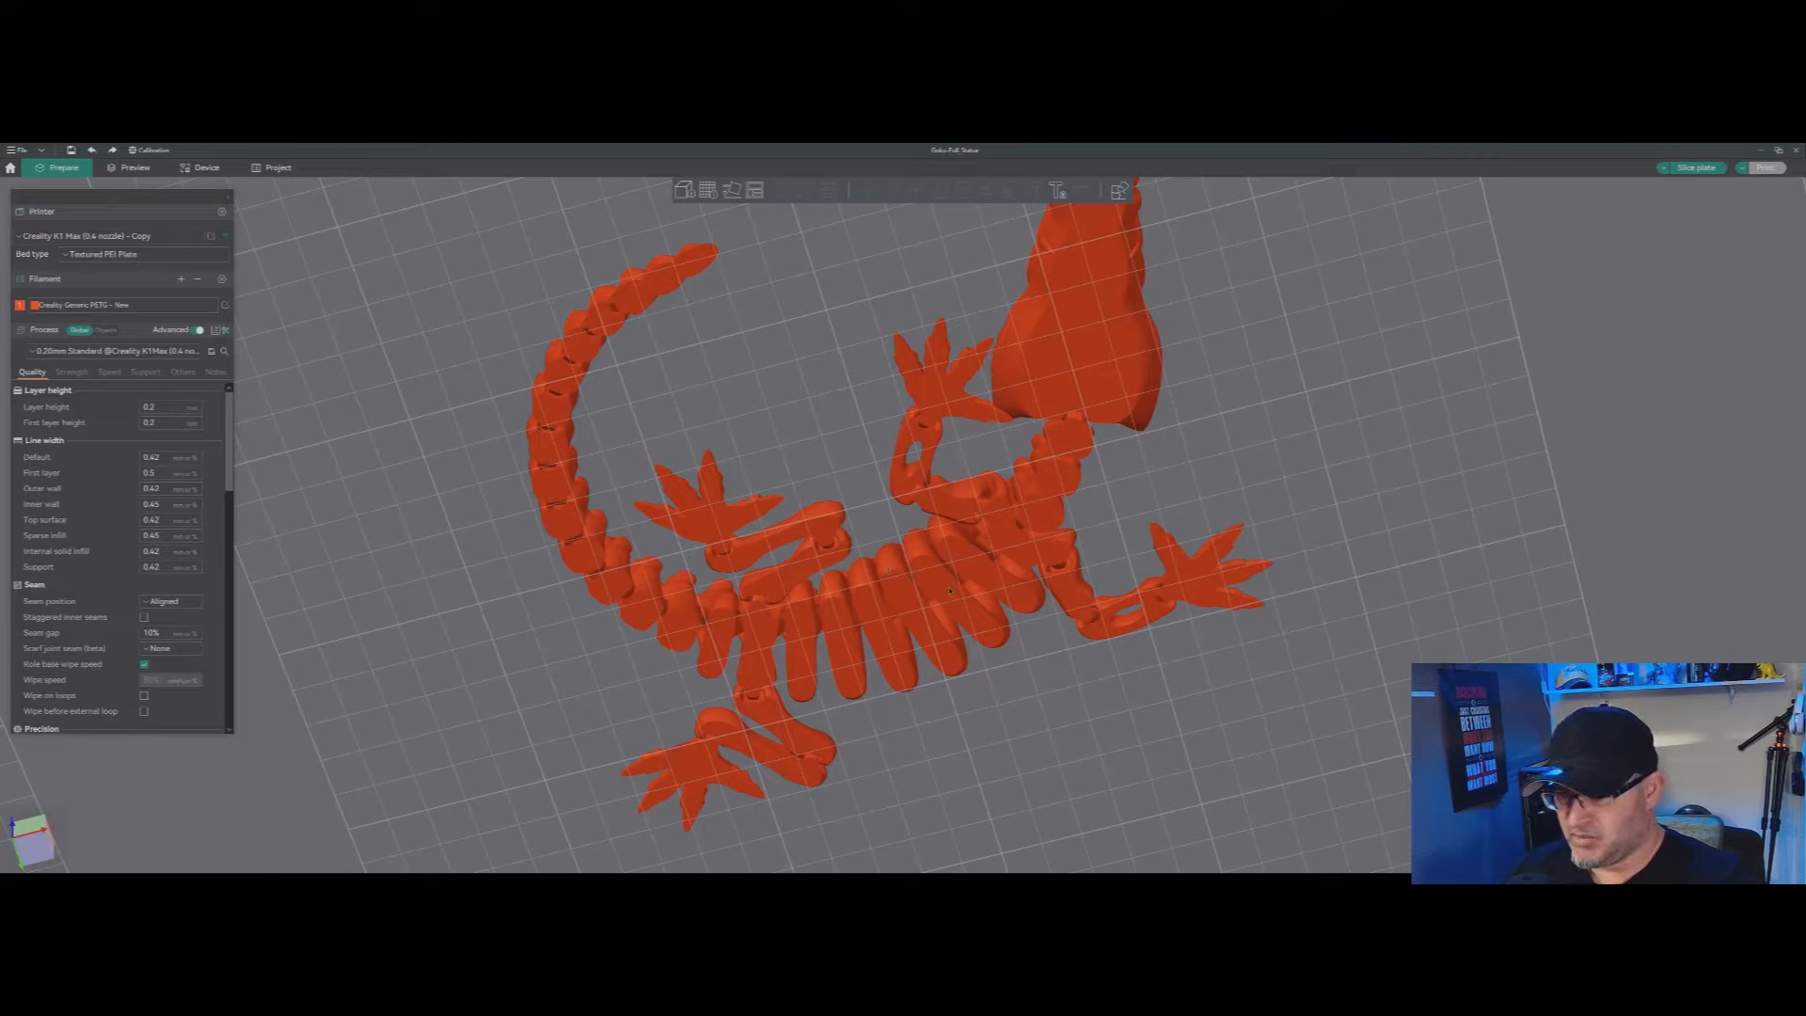
left_click_drag(951, 590, 935, 605)
left_click_drag(1364, 466, 1375, 532)
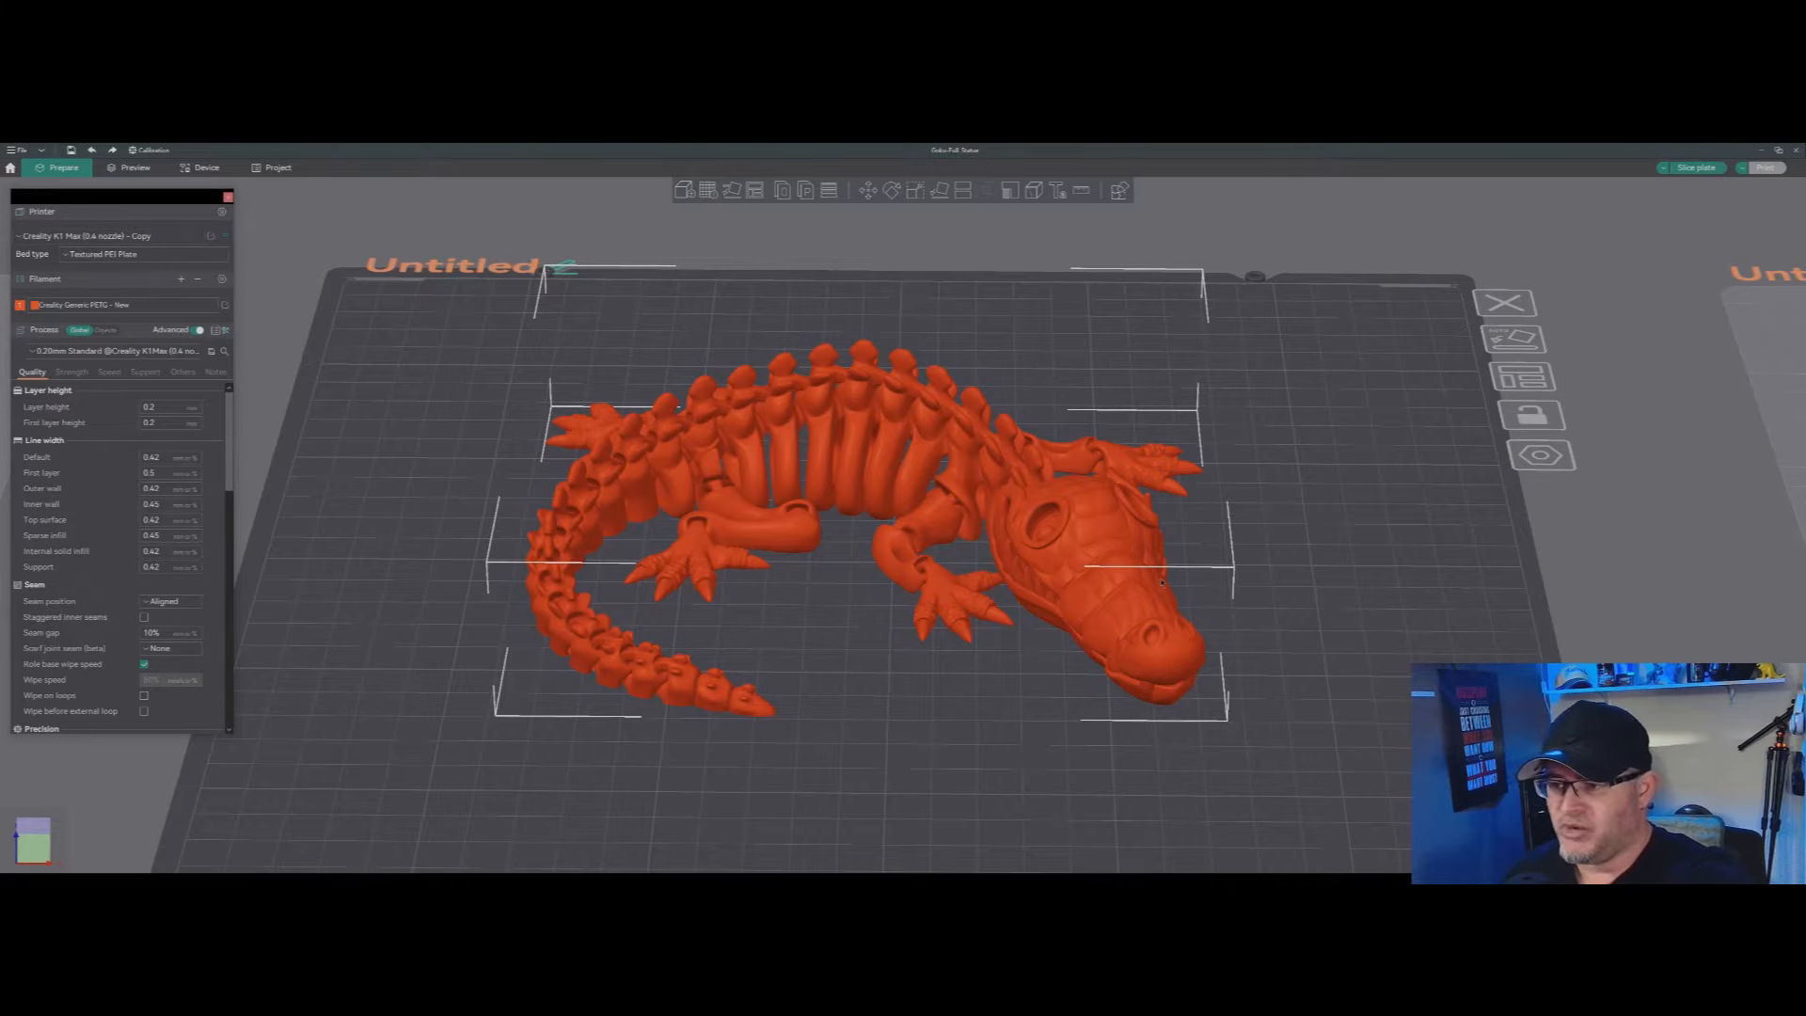
left_click(1324, 581)
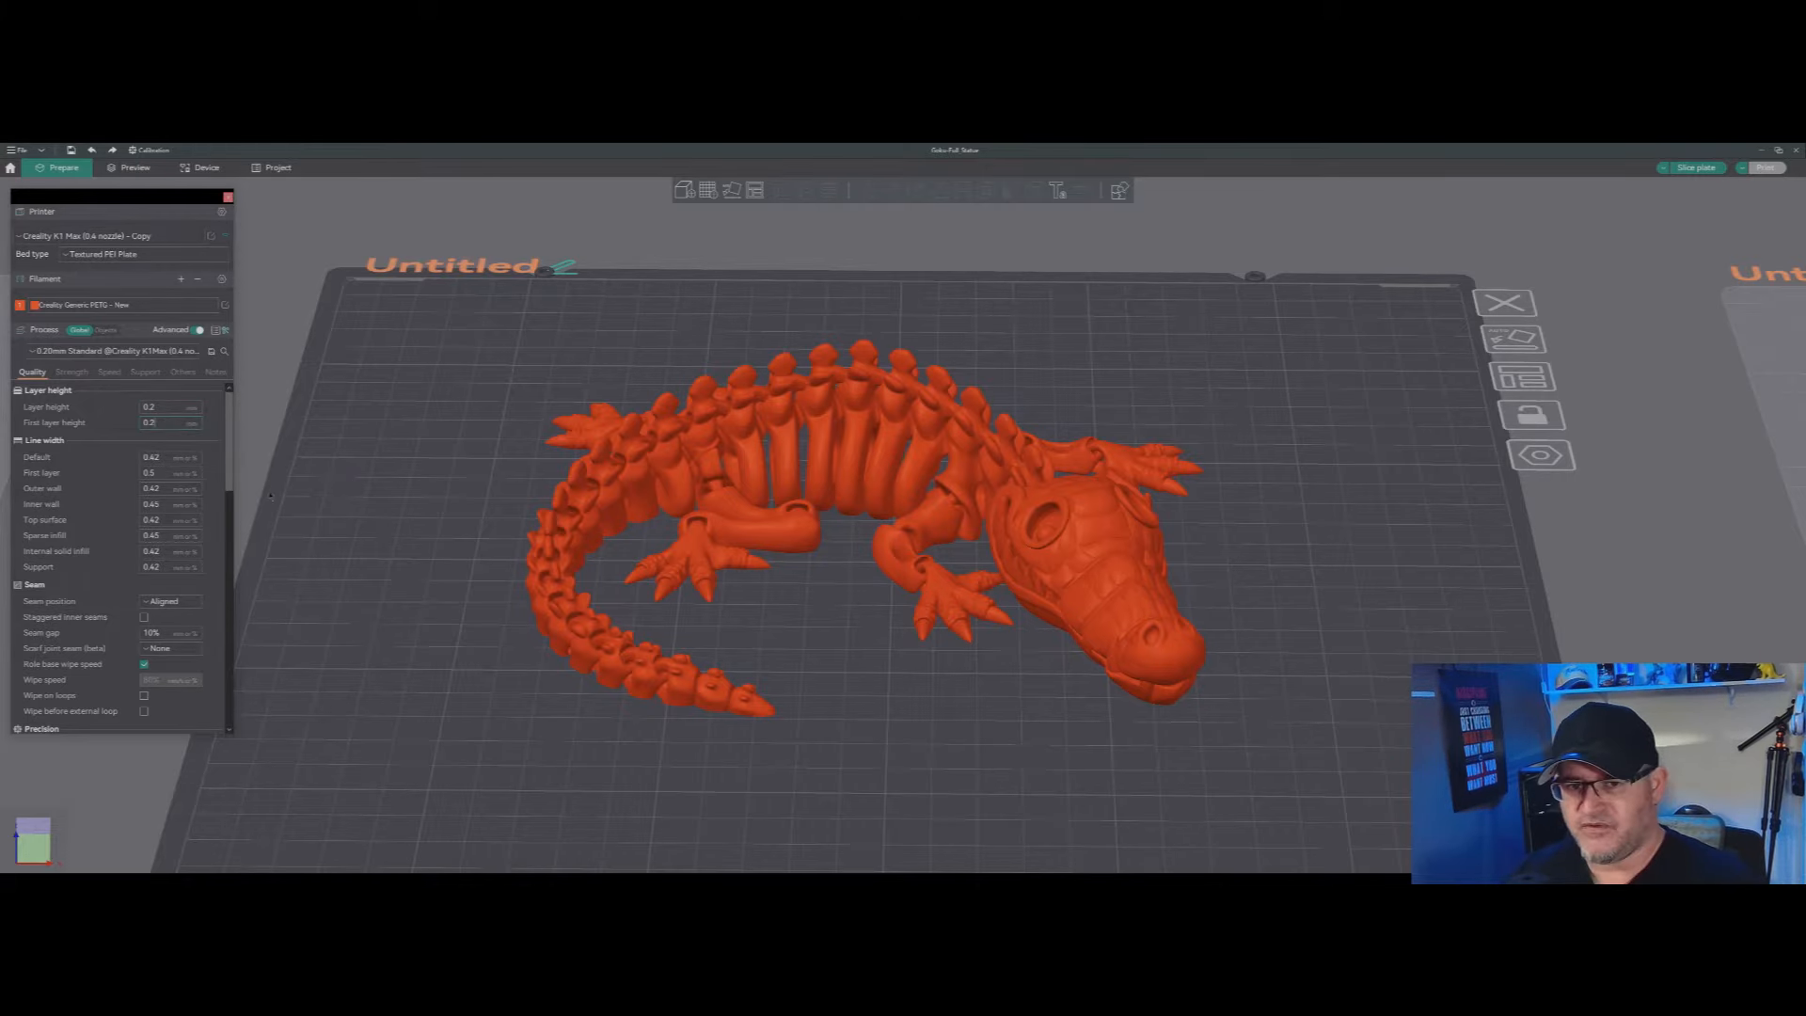
left_click_drag(898, 703, 901, 651)
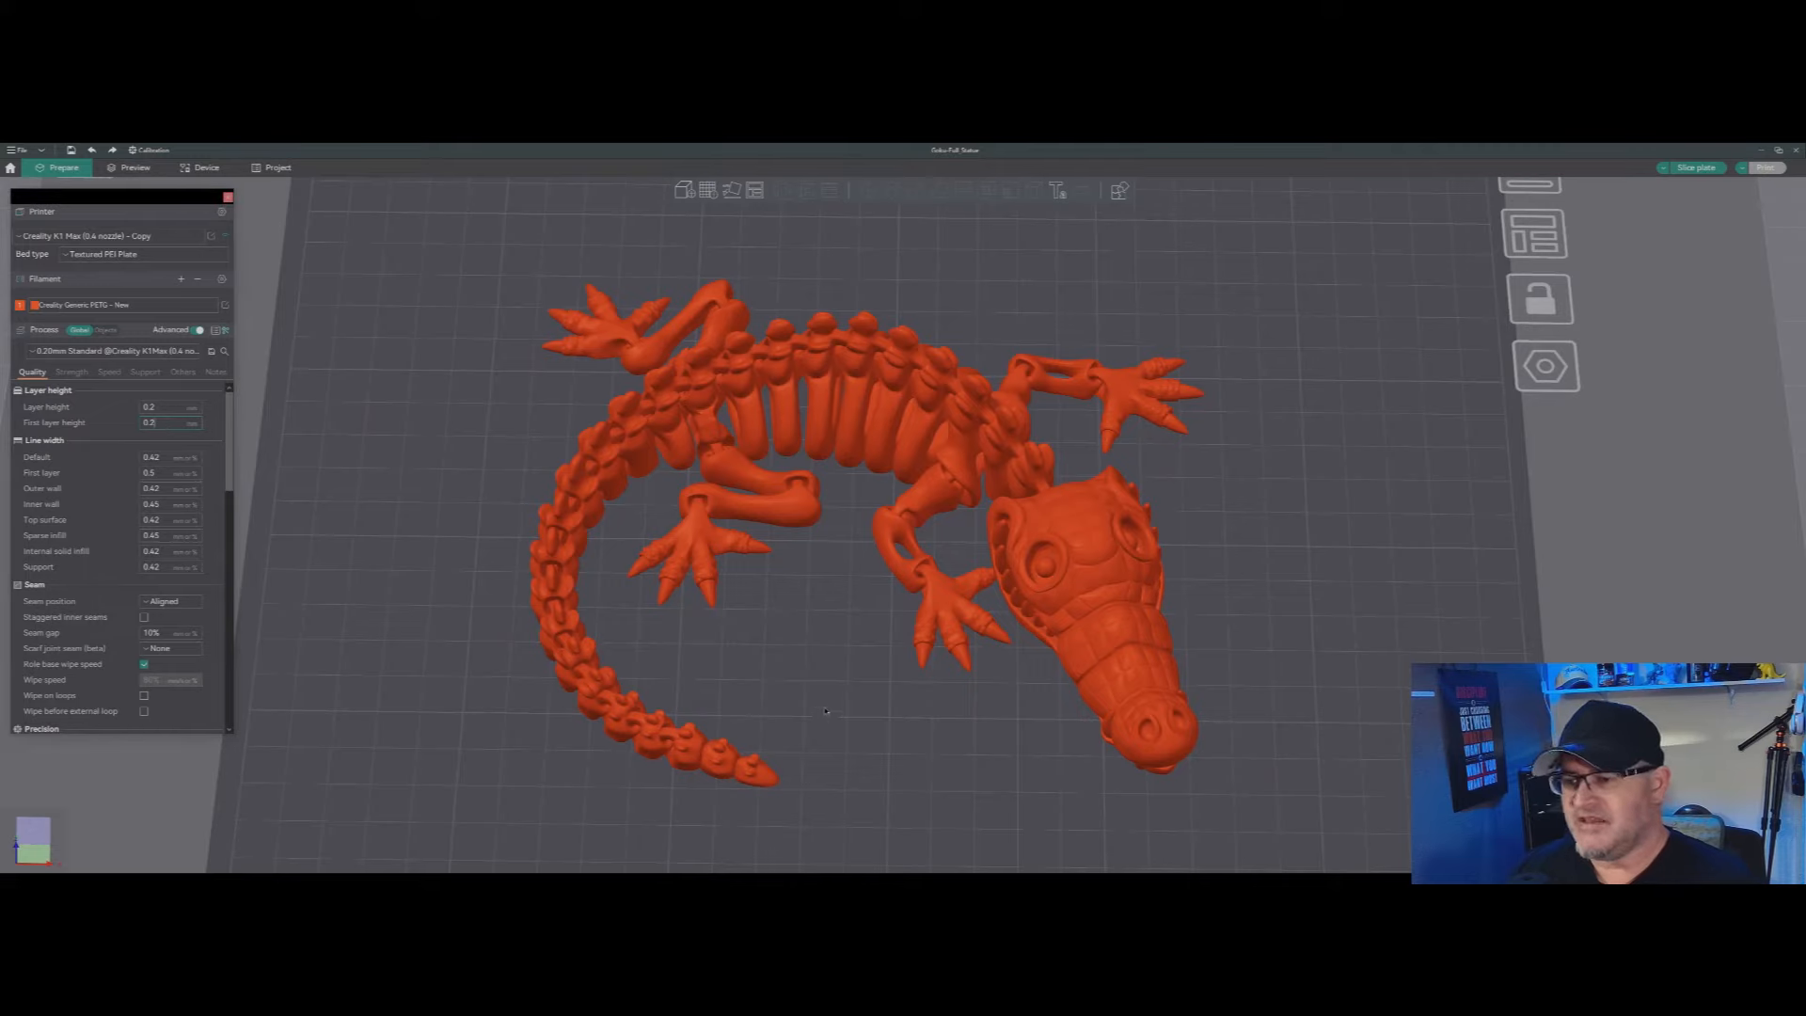
left_click_drag(830, 705, 832, 641)
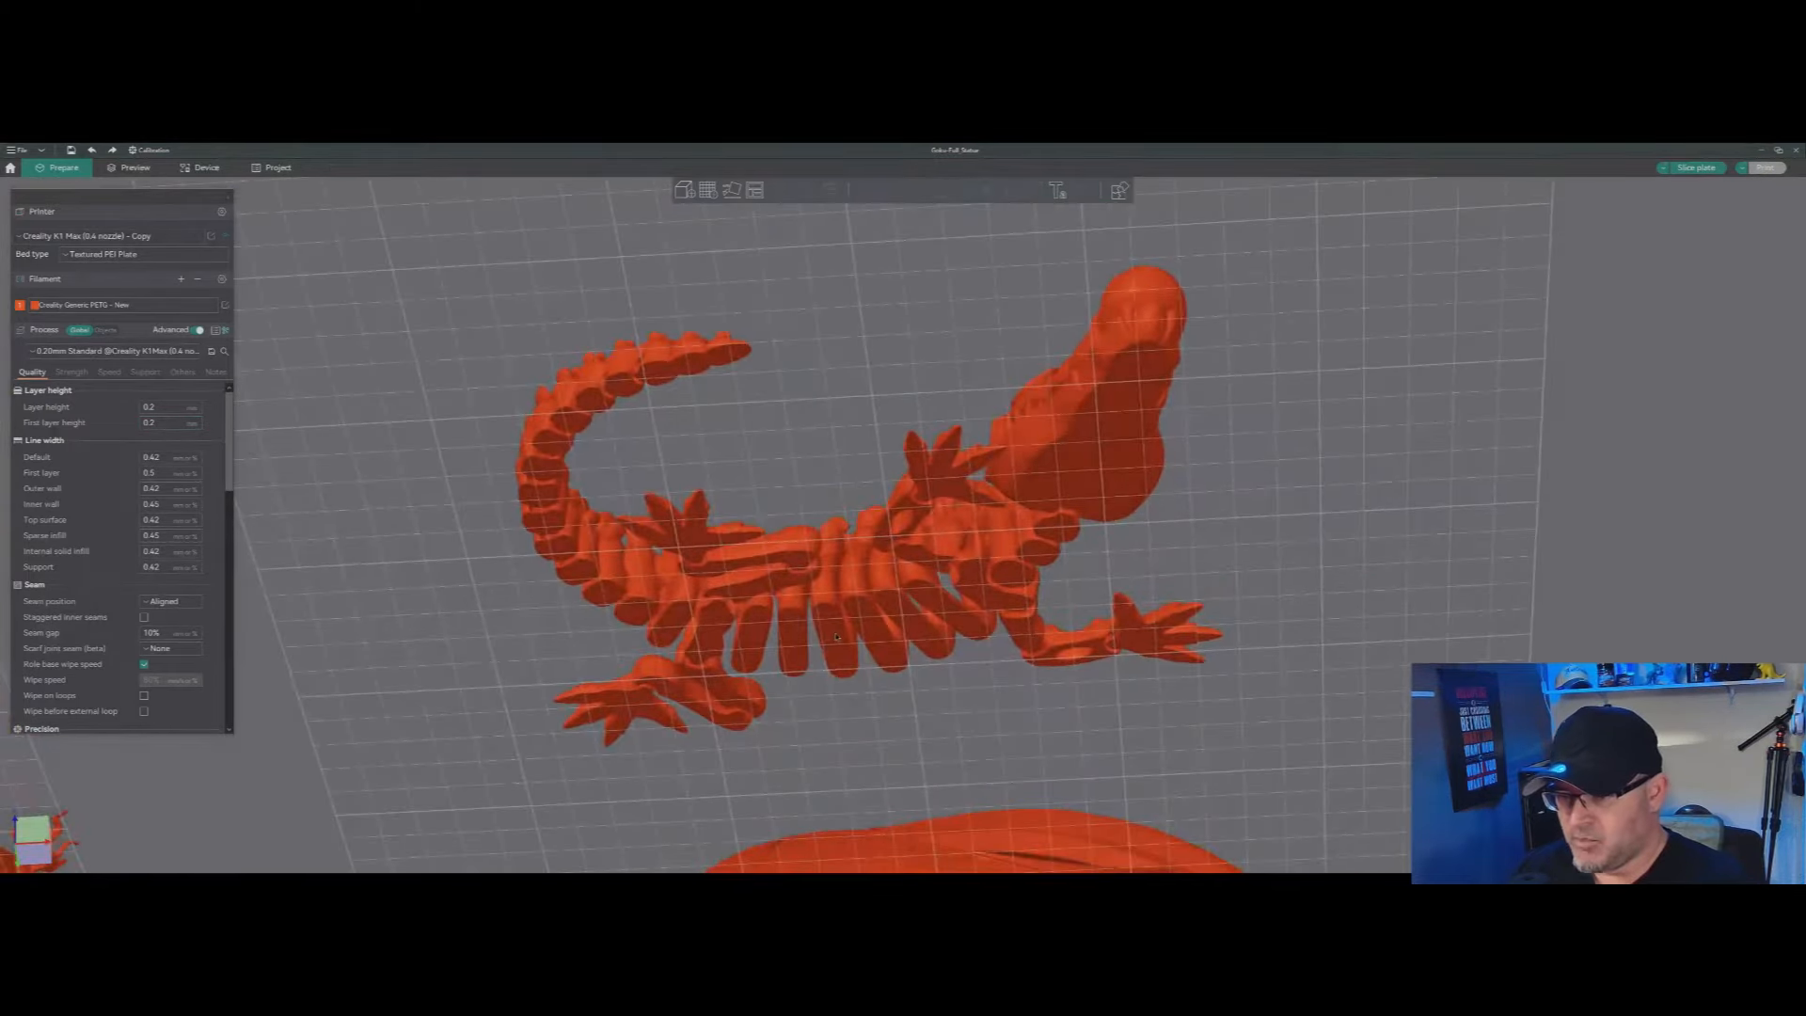
left_click_drag(873, 596, 879, 598)
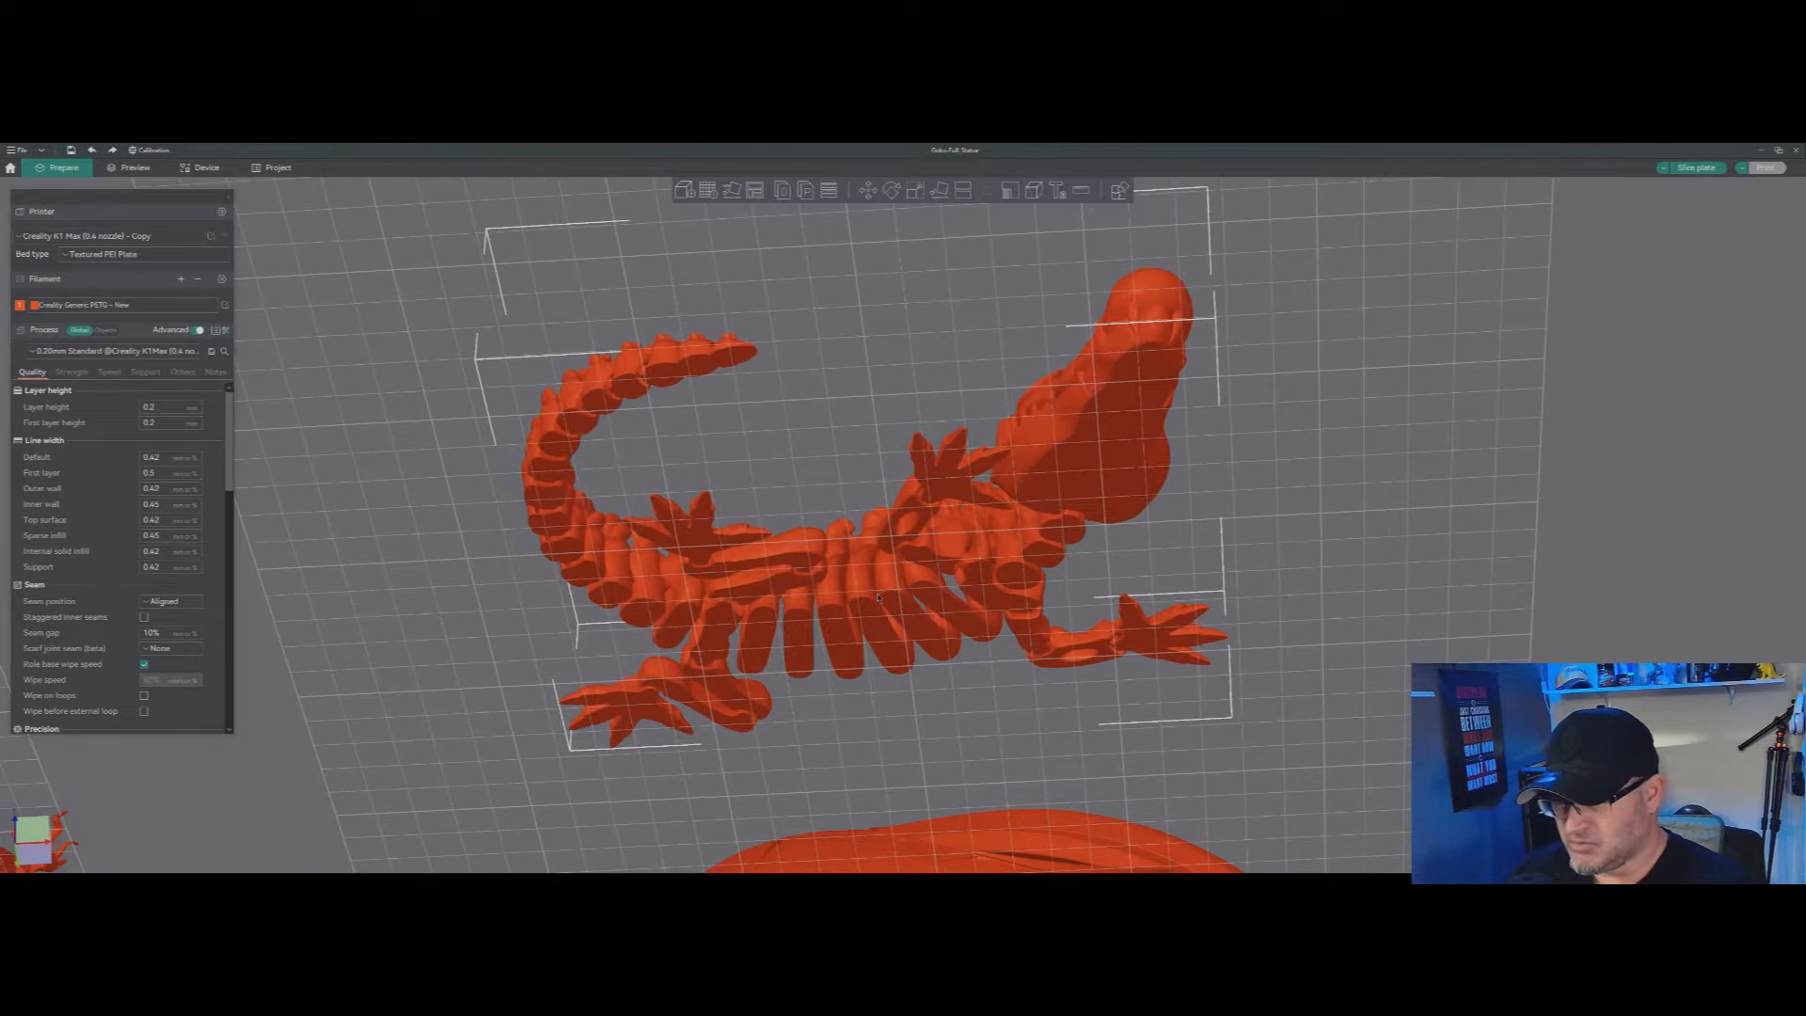
left_click_drag(1282, 553, 1299, 570)
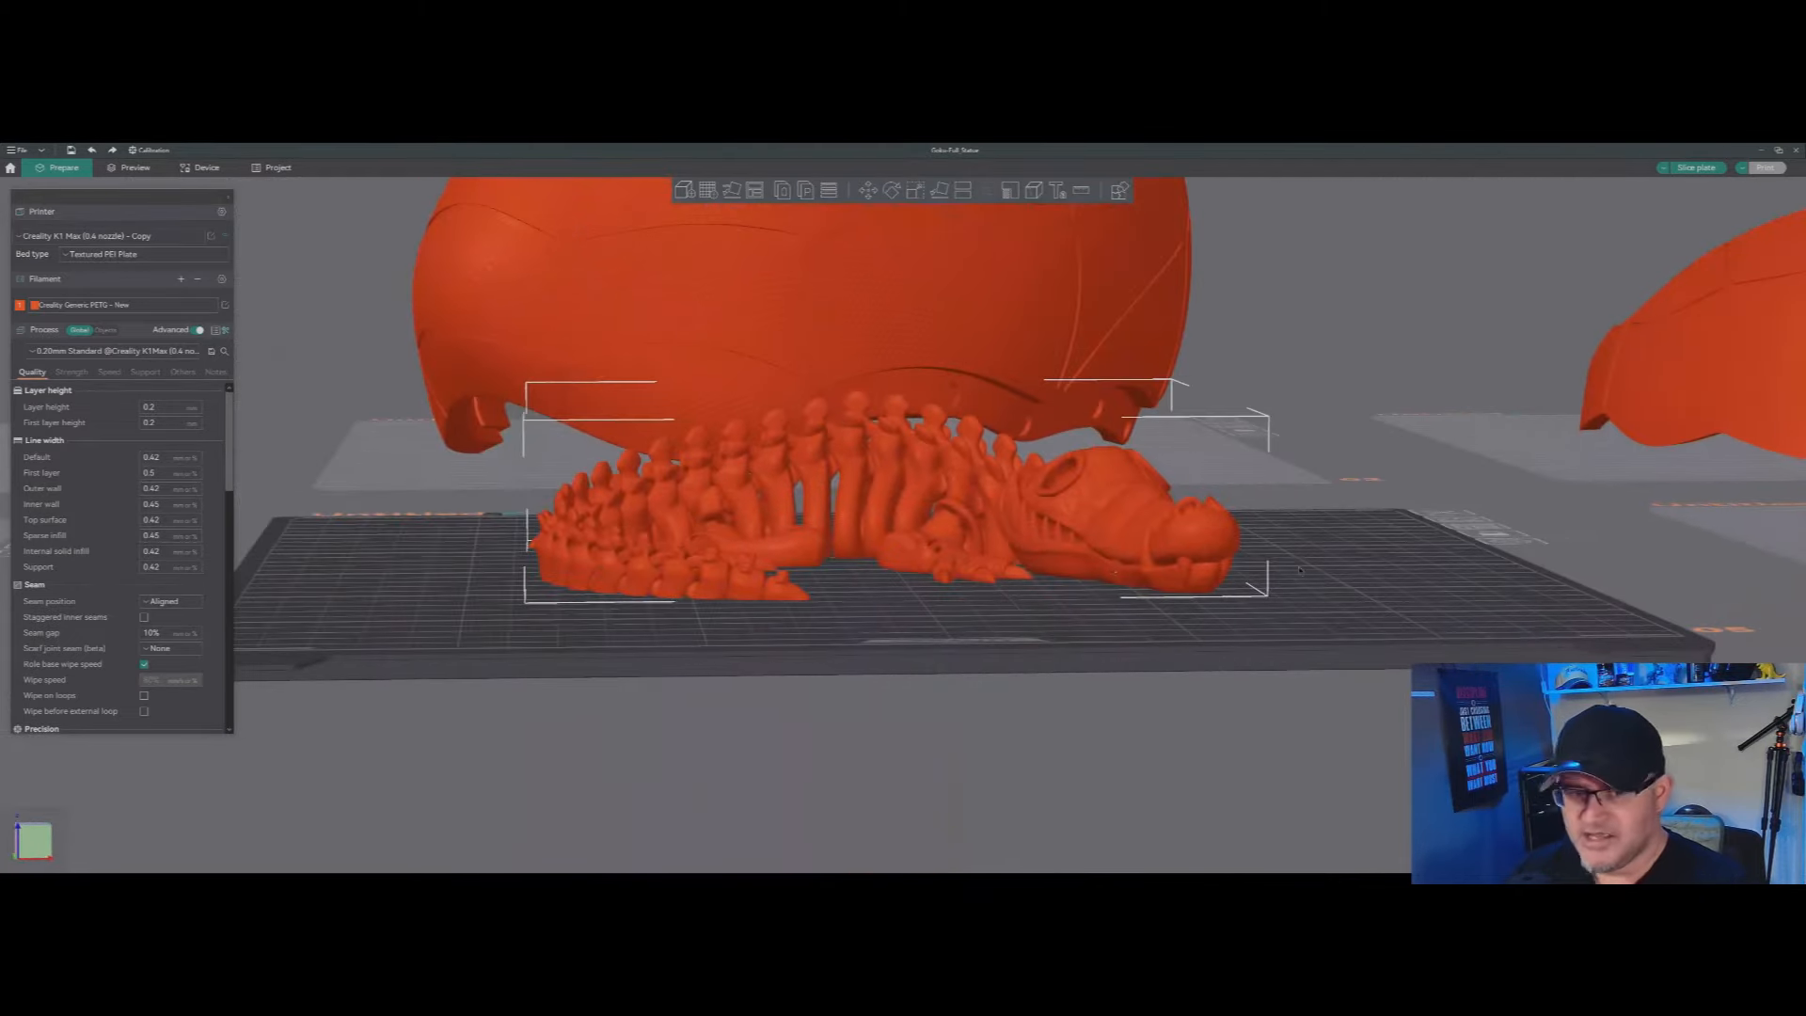
Step: Set the first layer height to 0.16 mm and the layer height to 0.12 mm
left_click(169, 425)
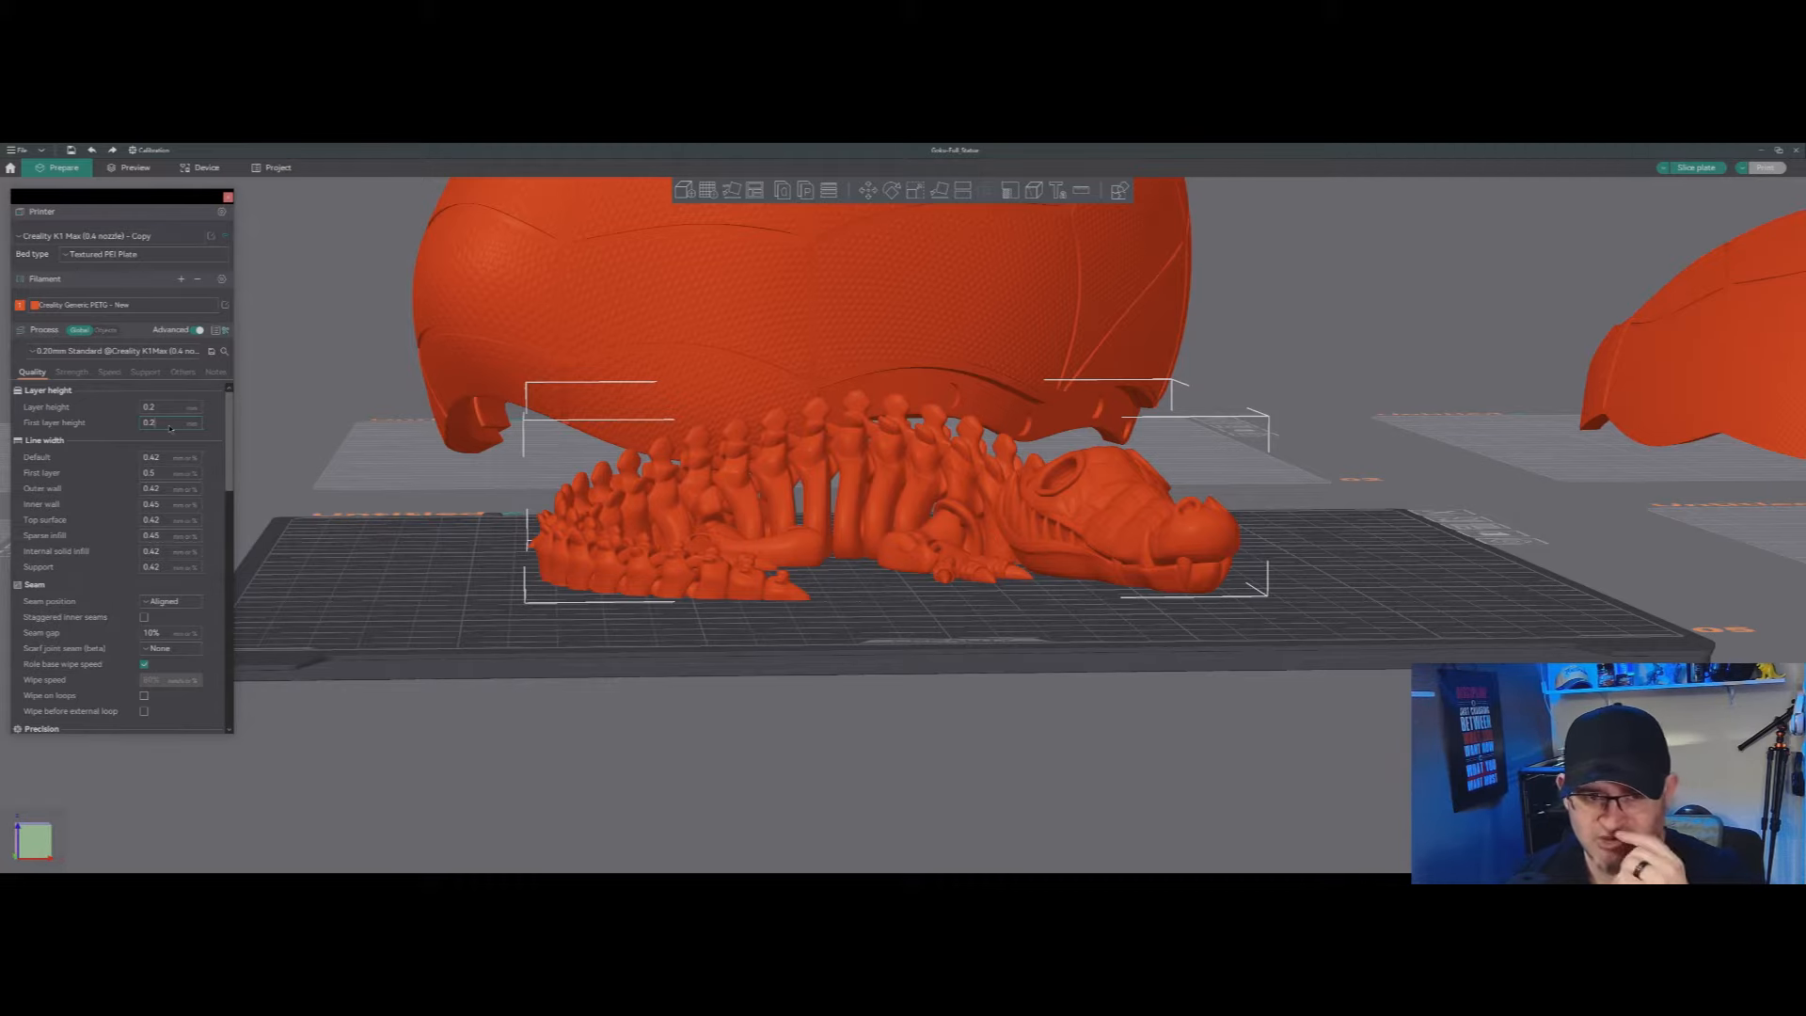
key("BackSpace")
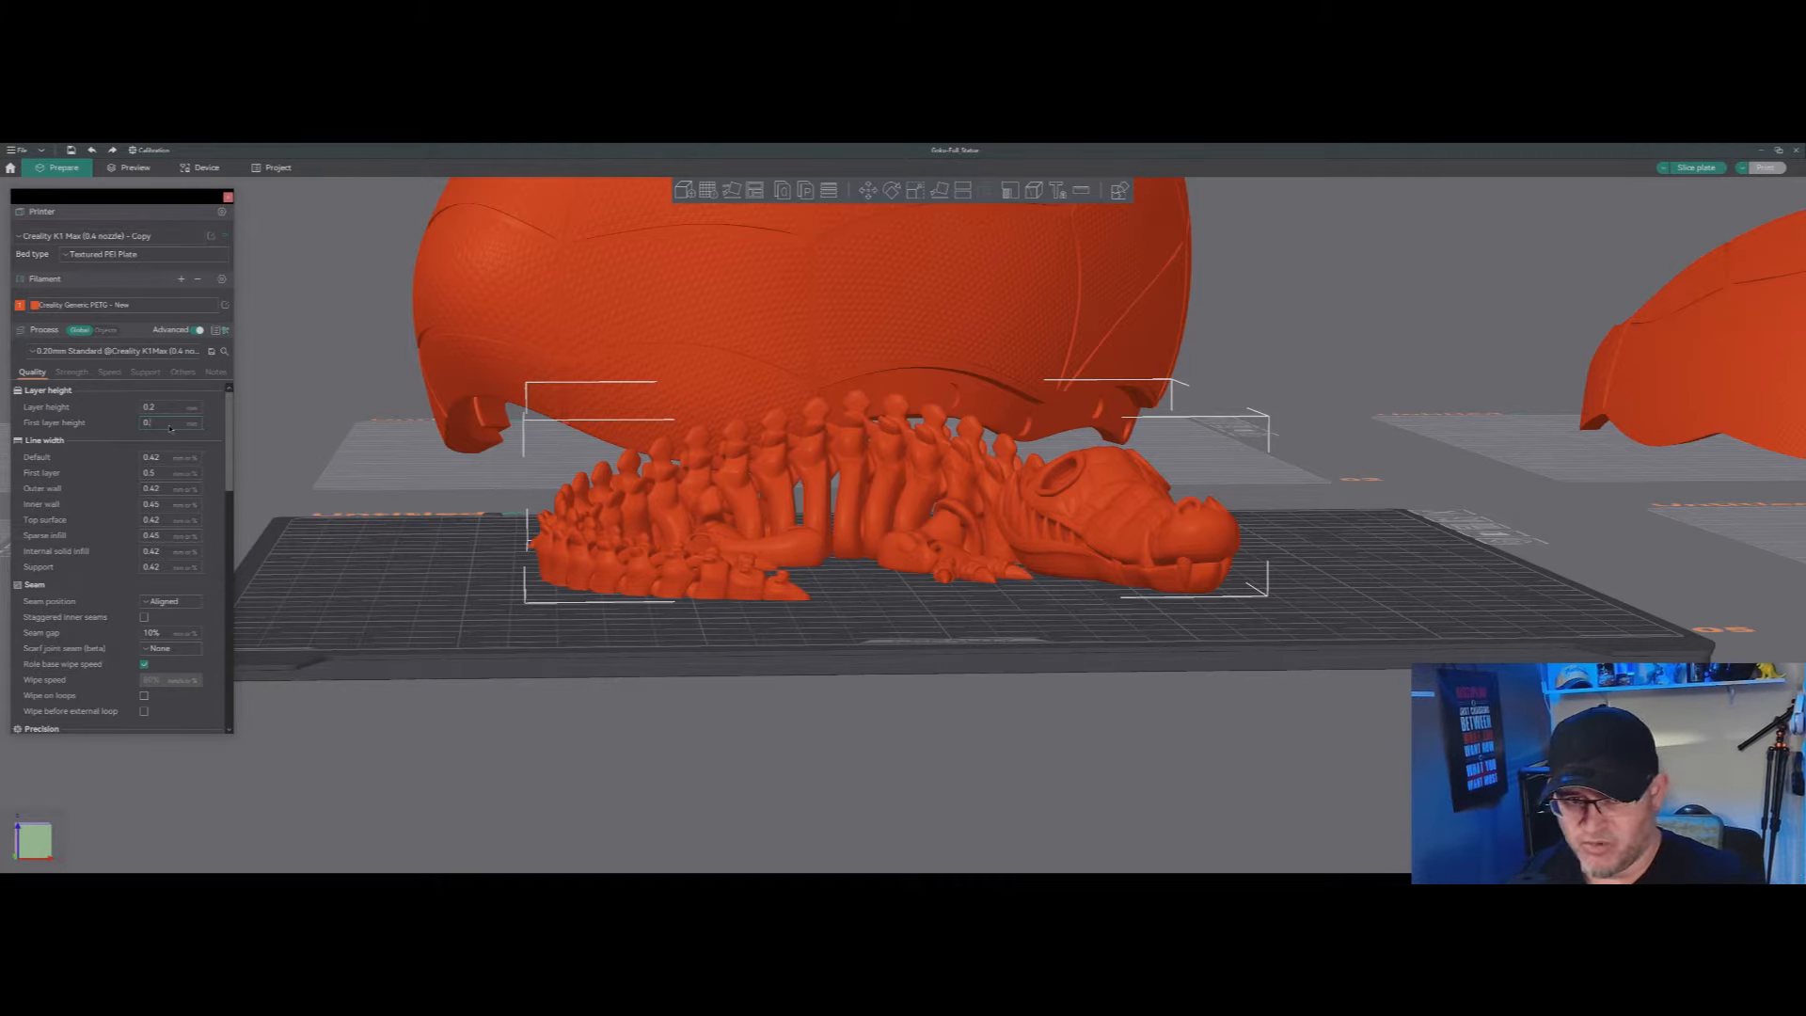
type("1")
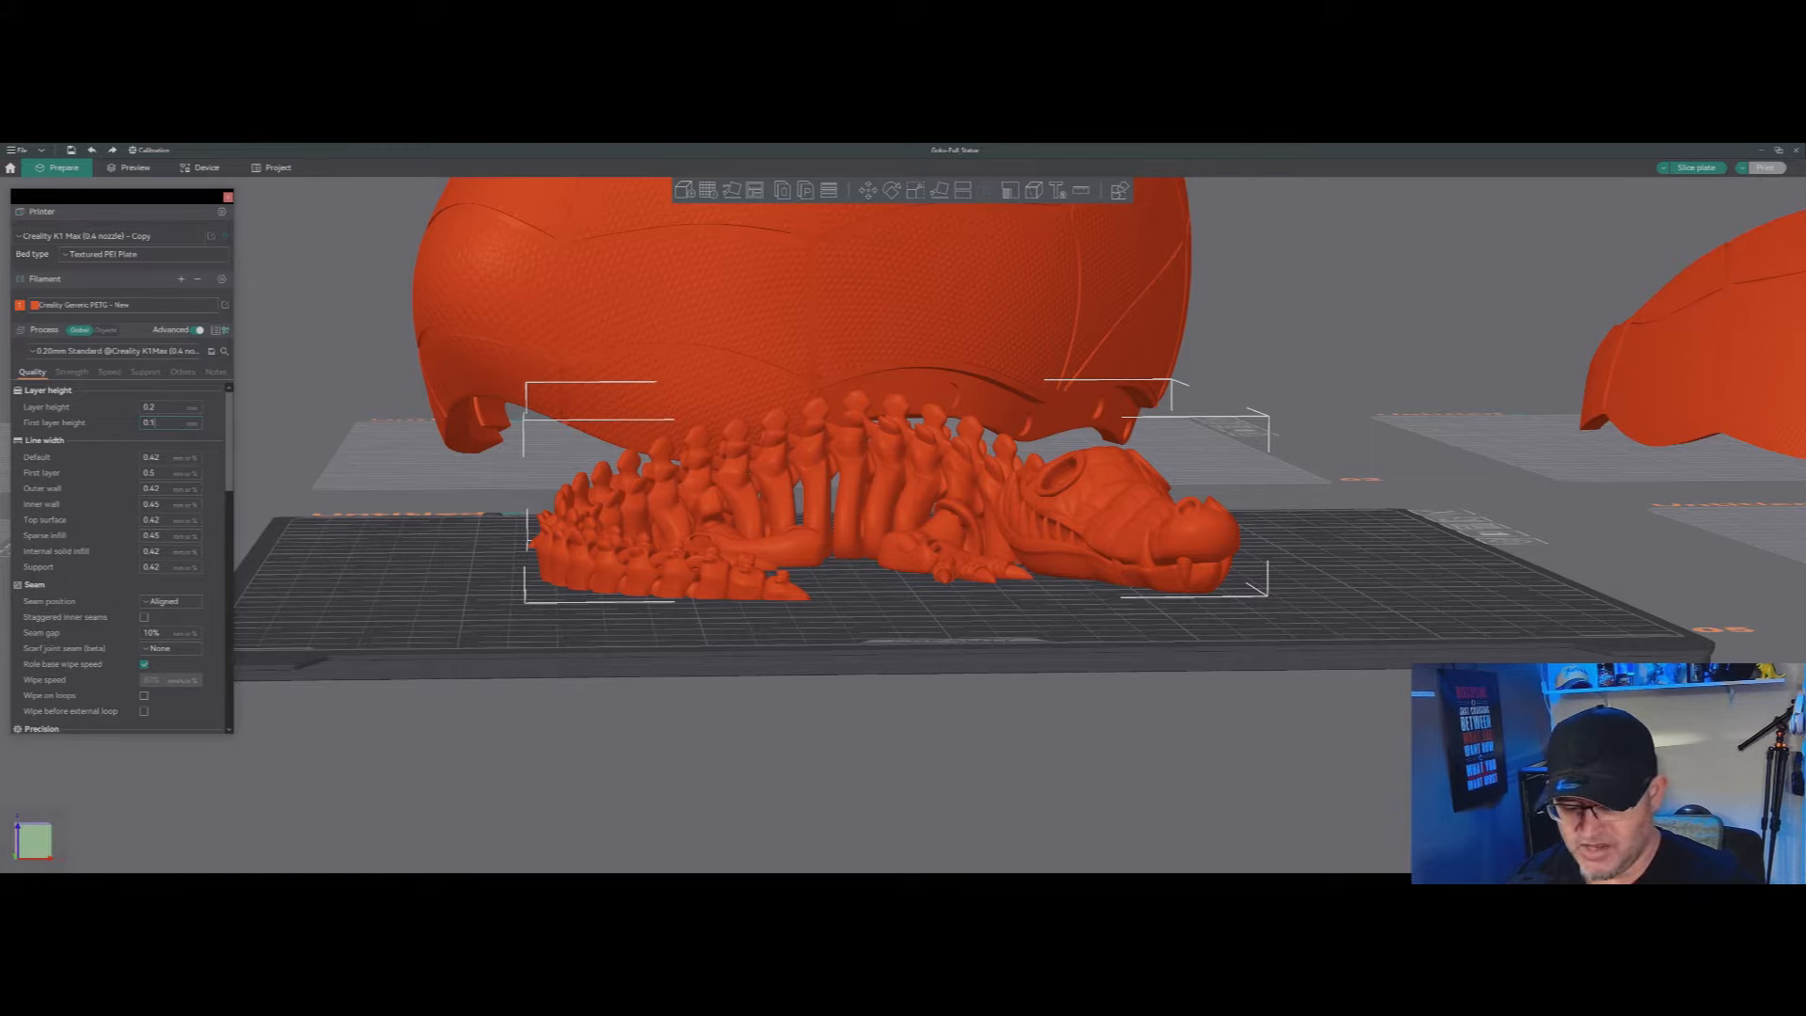
type("2")
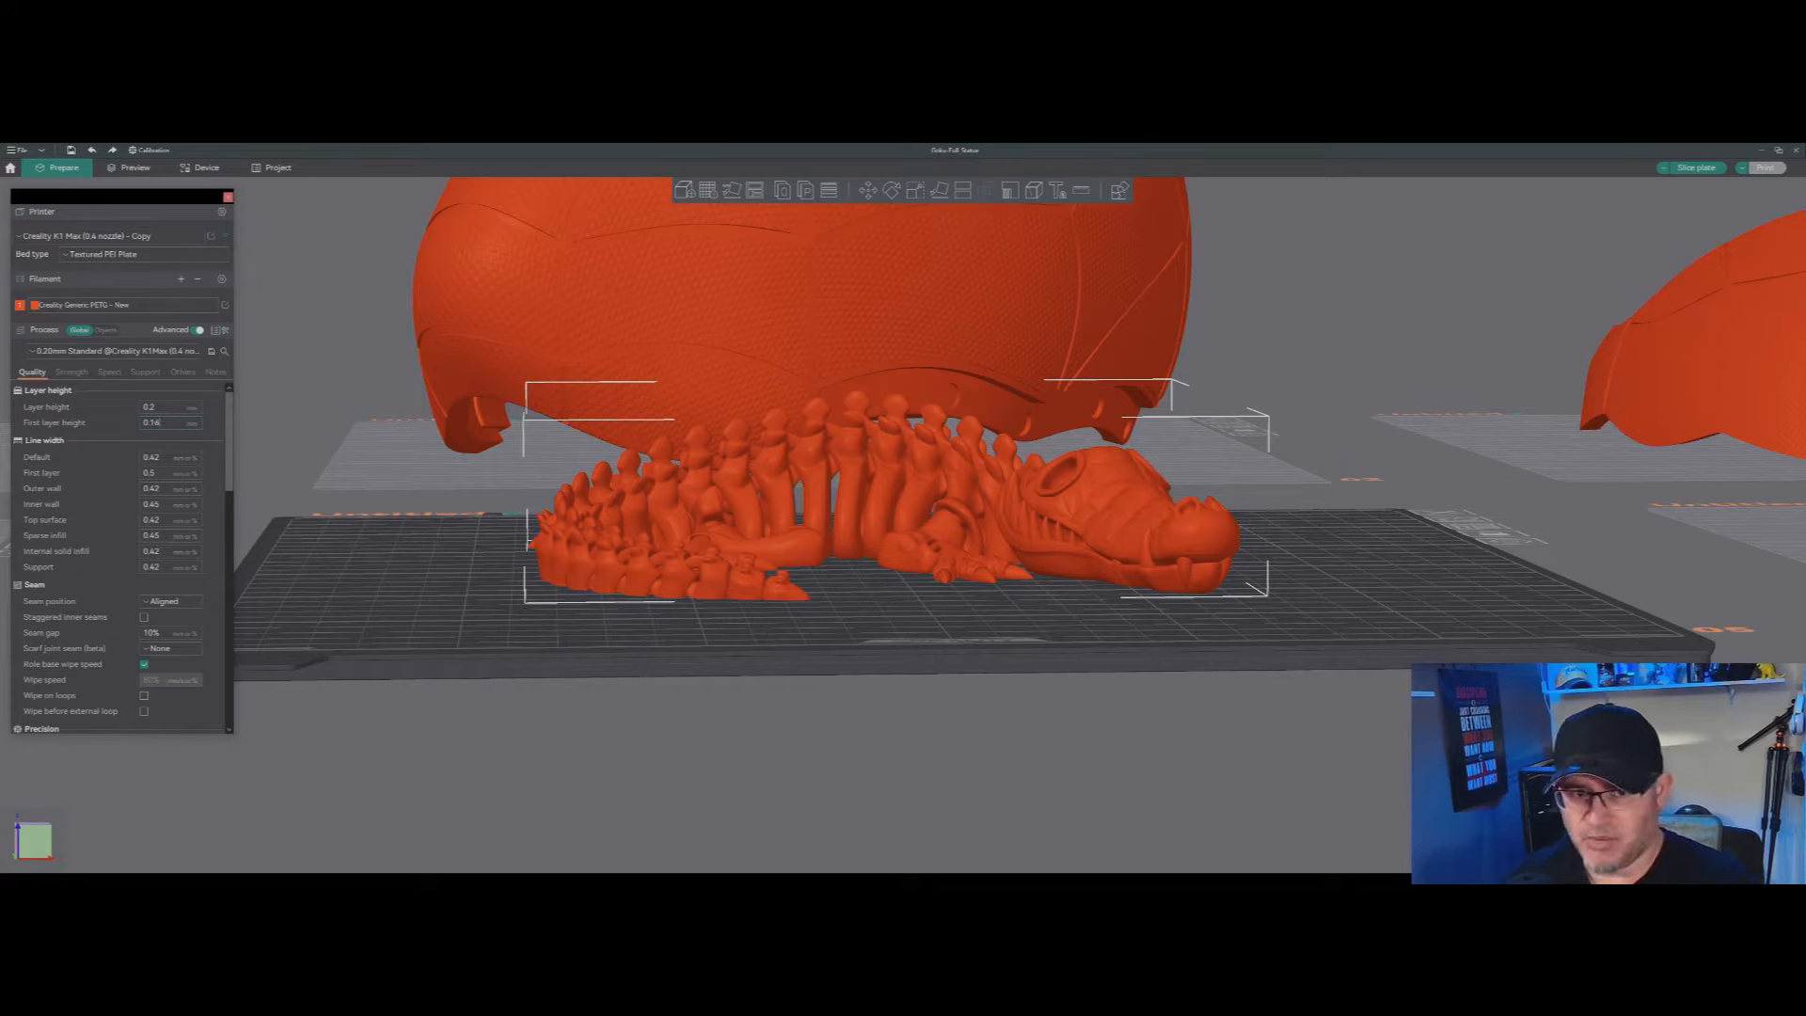
key("Return")
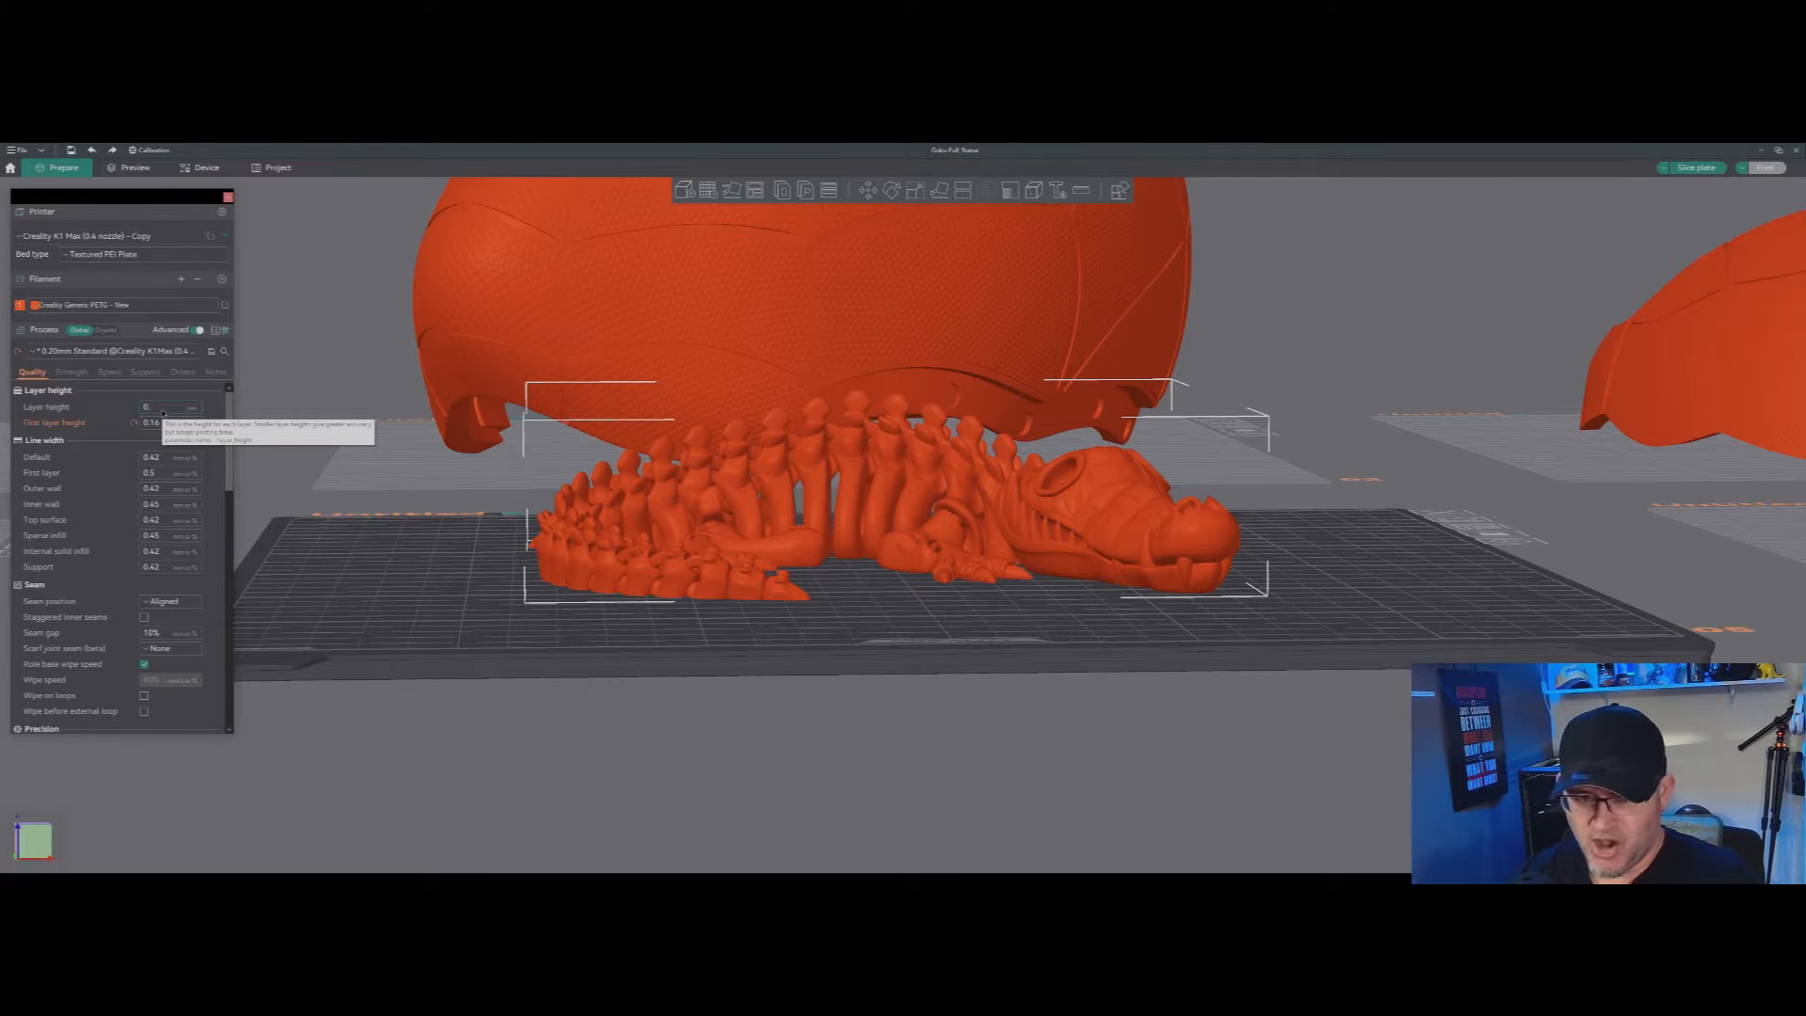
type("2")
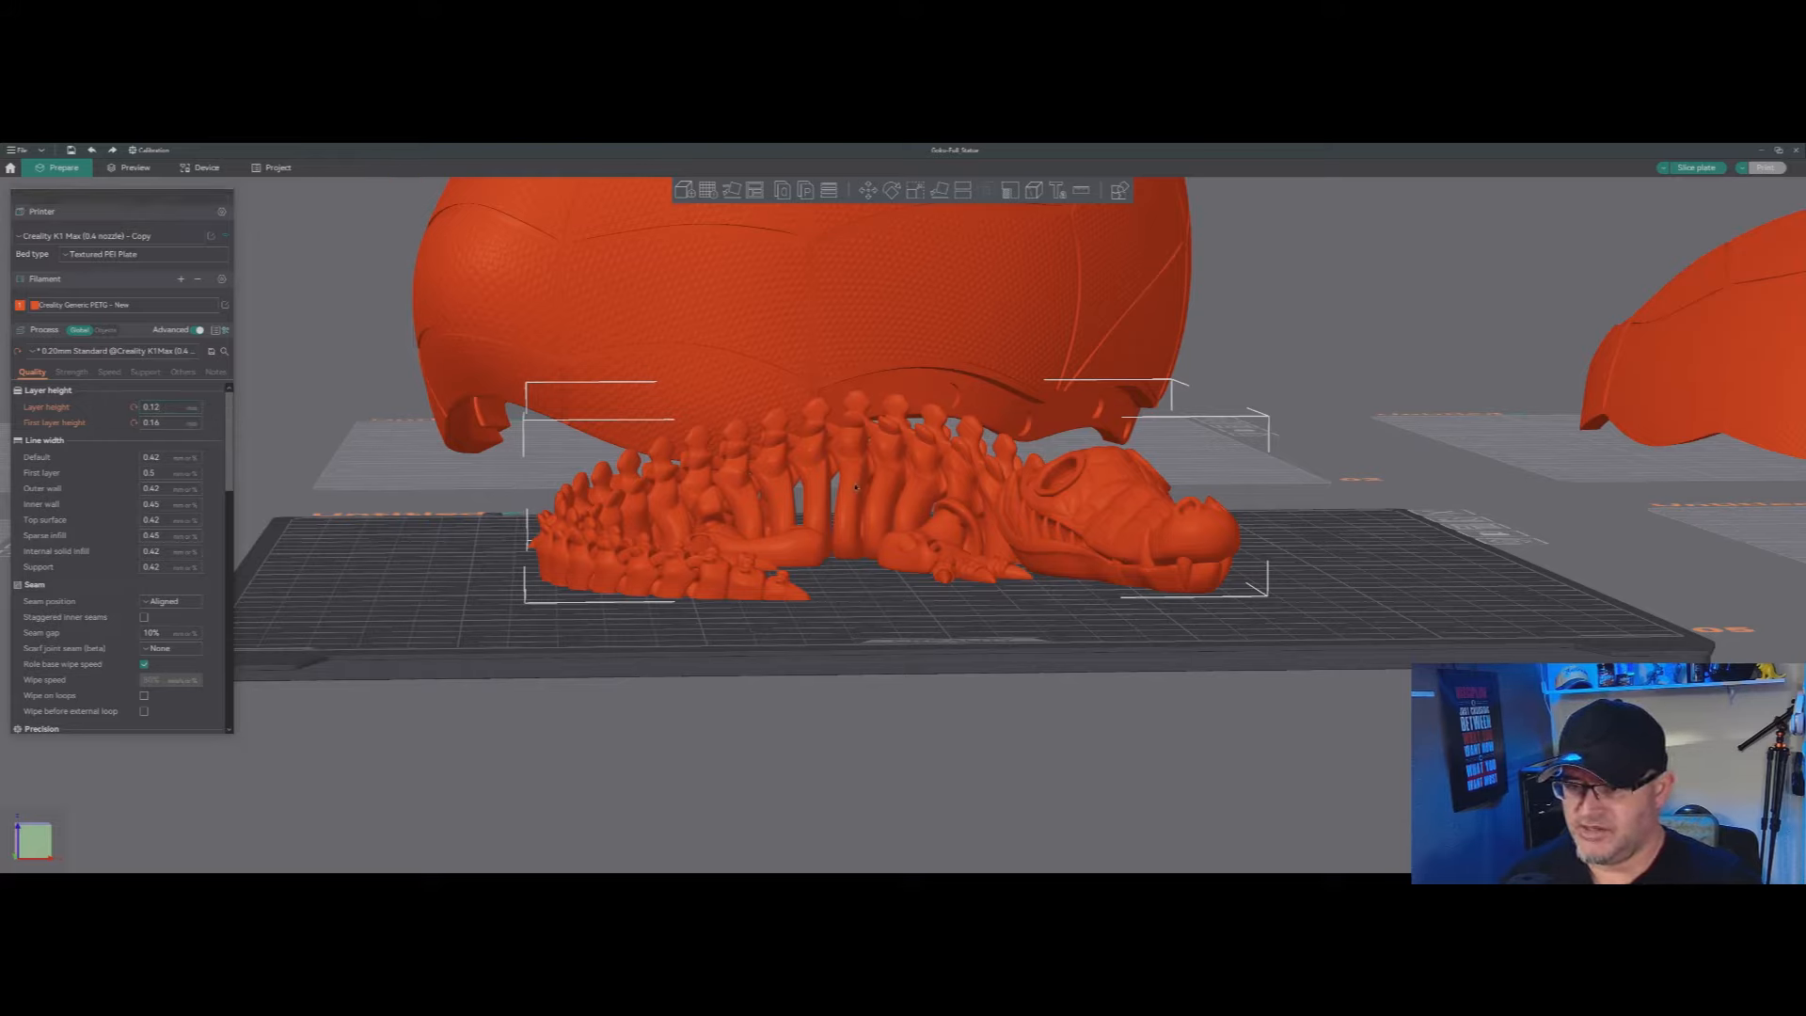
Step: Start variable layer height on the crocodile and try a Quality / Speed value of 0.5
left_click(829, 191)
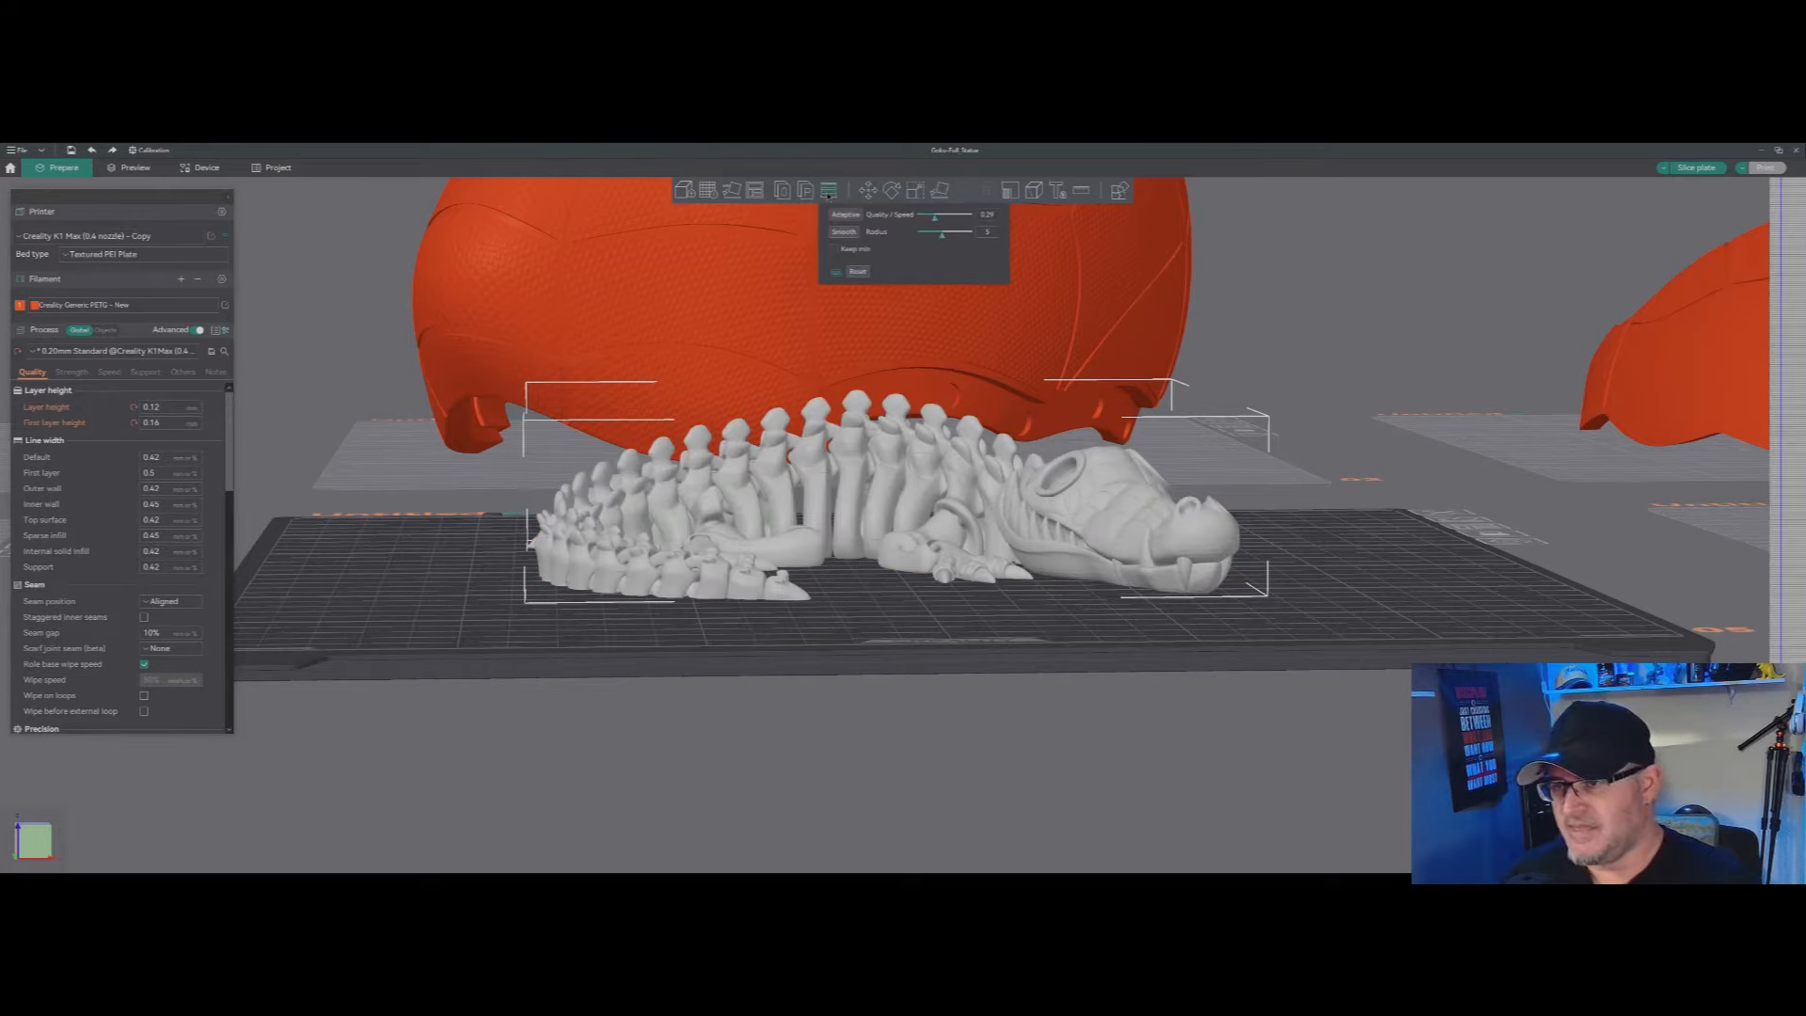
left_click(989, 222)
type("0.5")
key("Return")
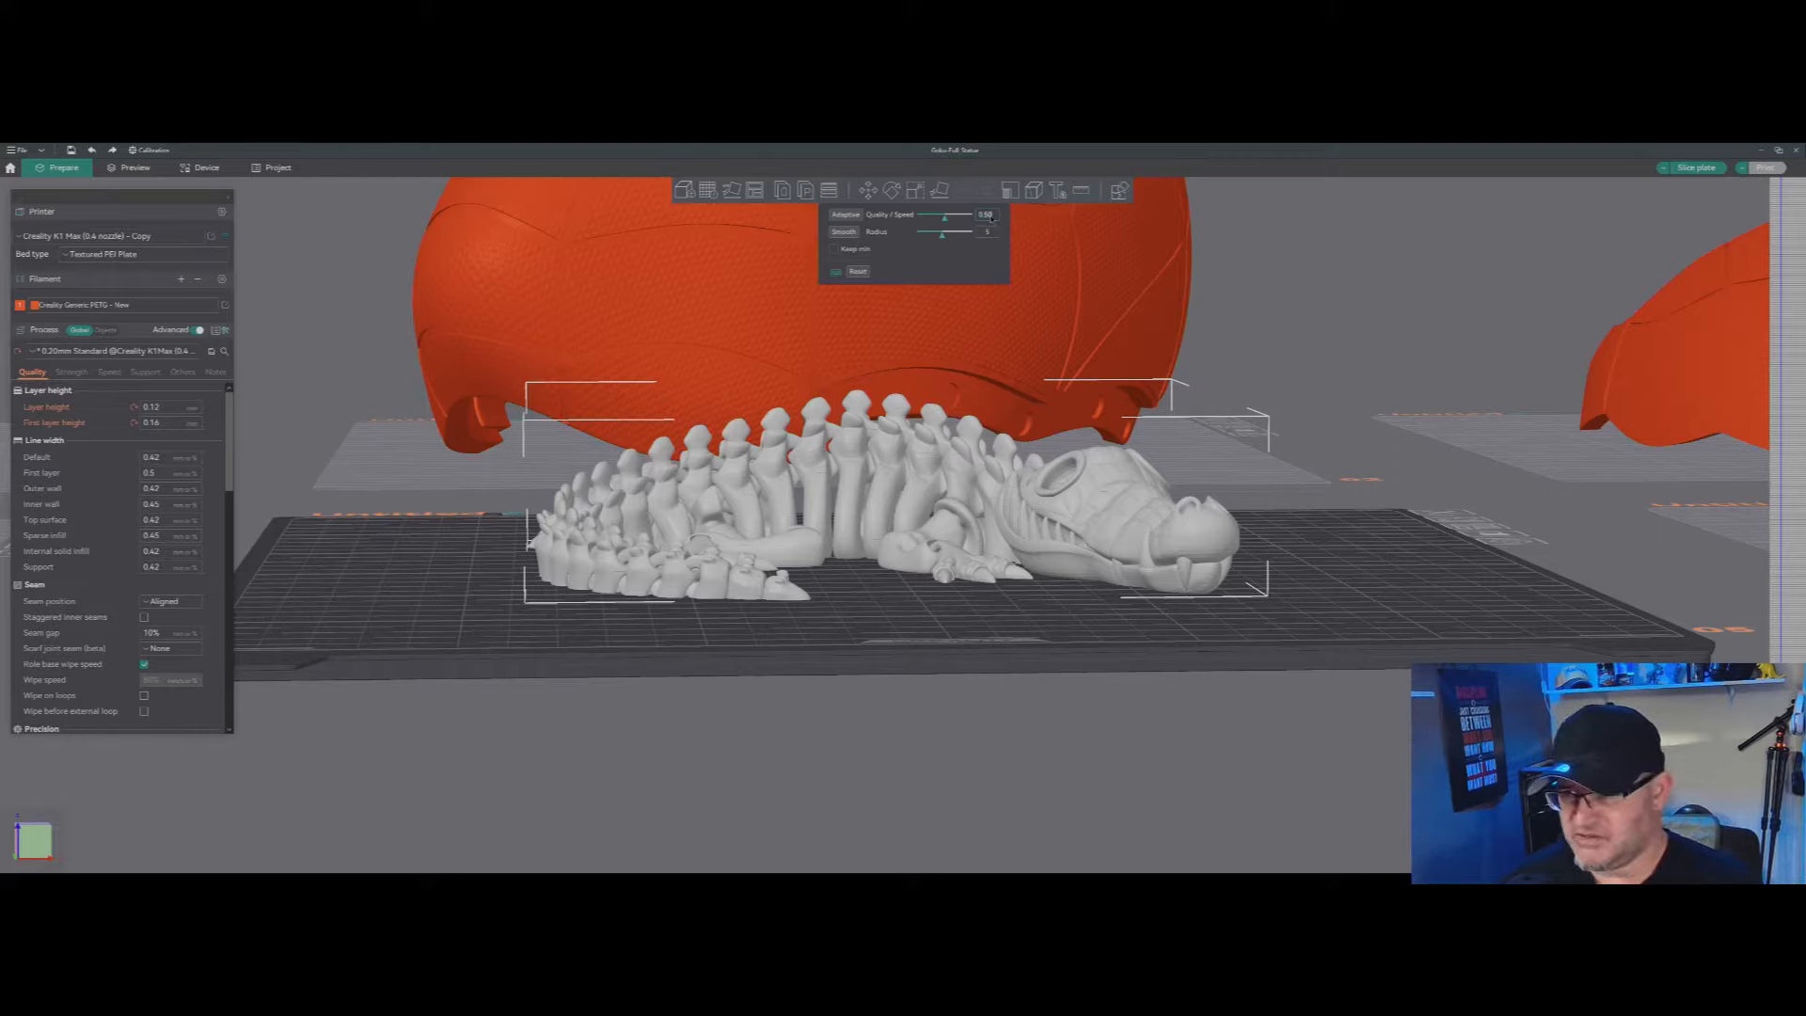
Step: Set Quality / Speed to 0.3, apply adaptive layer heights to the crocodile, and leave the variable layer height tool
type(".")
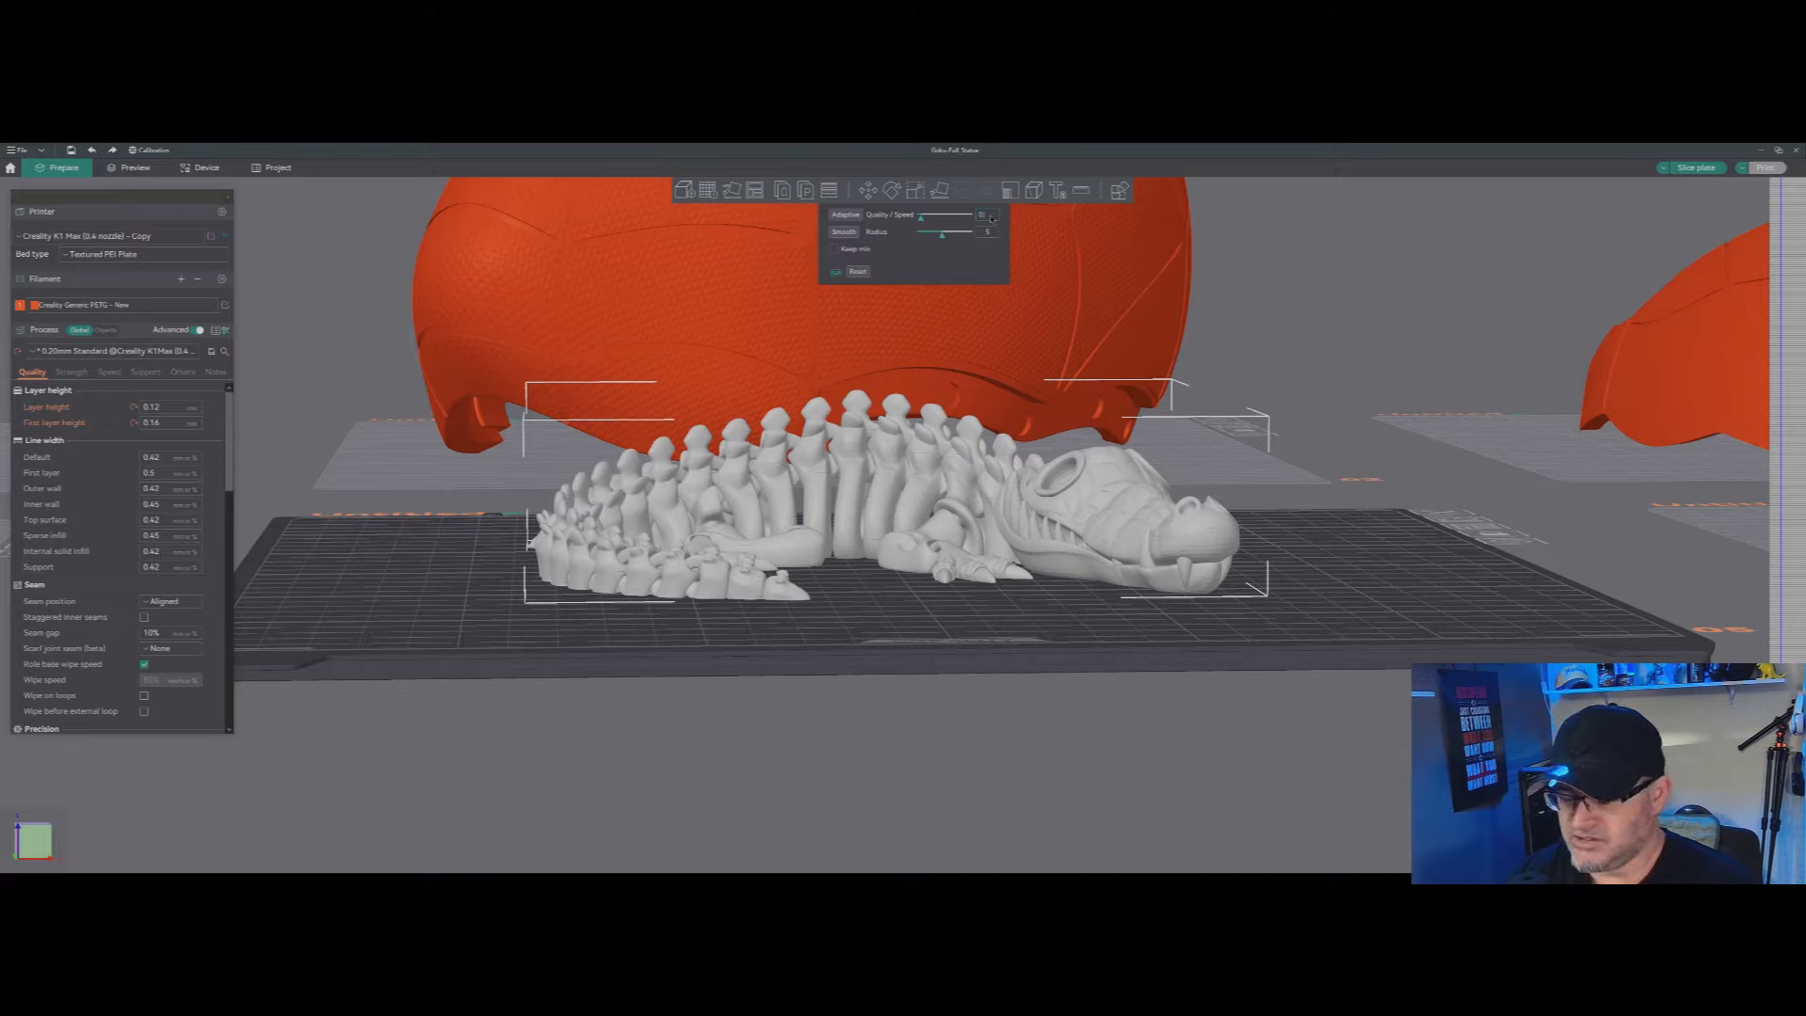
type("3")
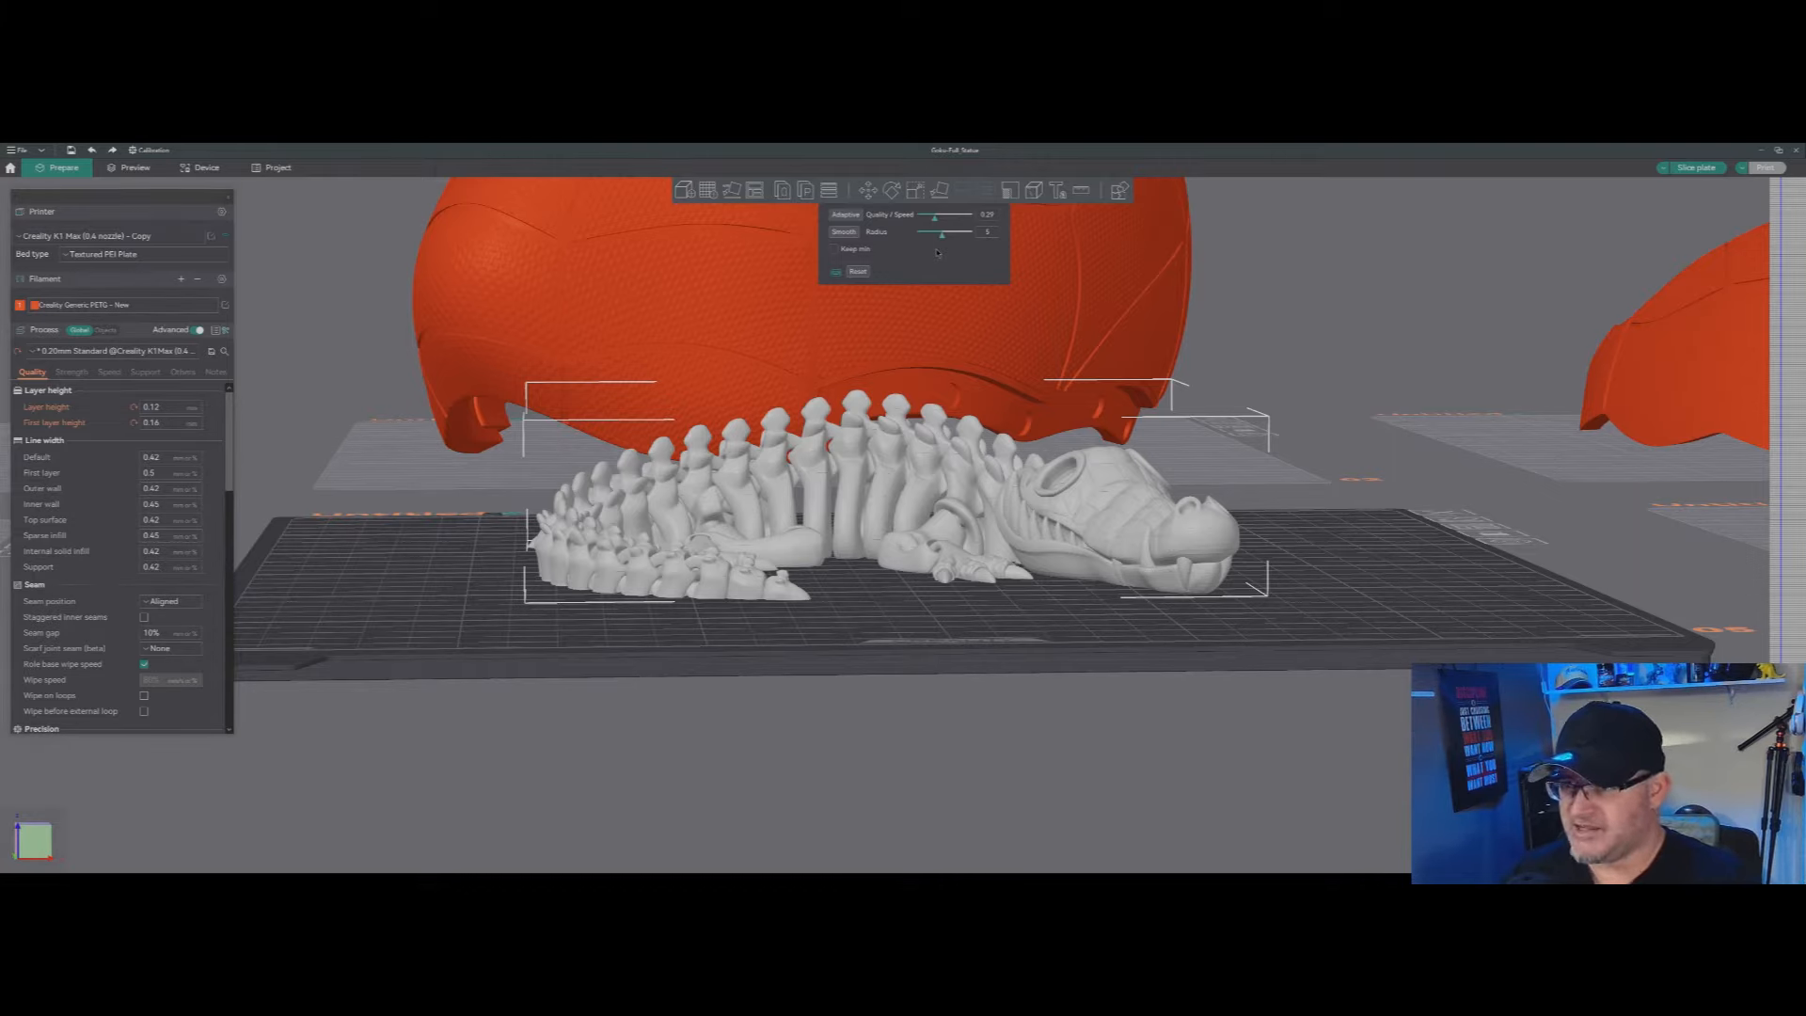
left_click(844, 216)
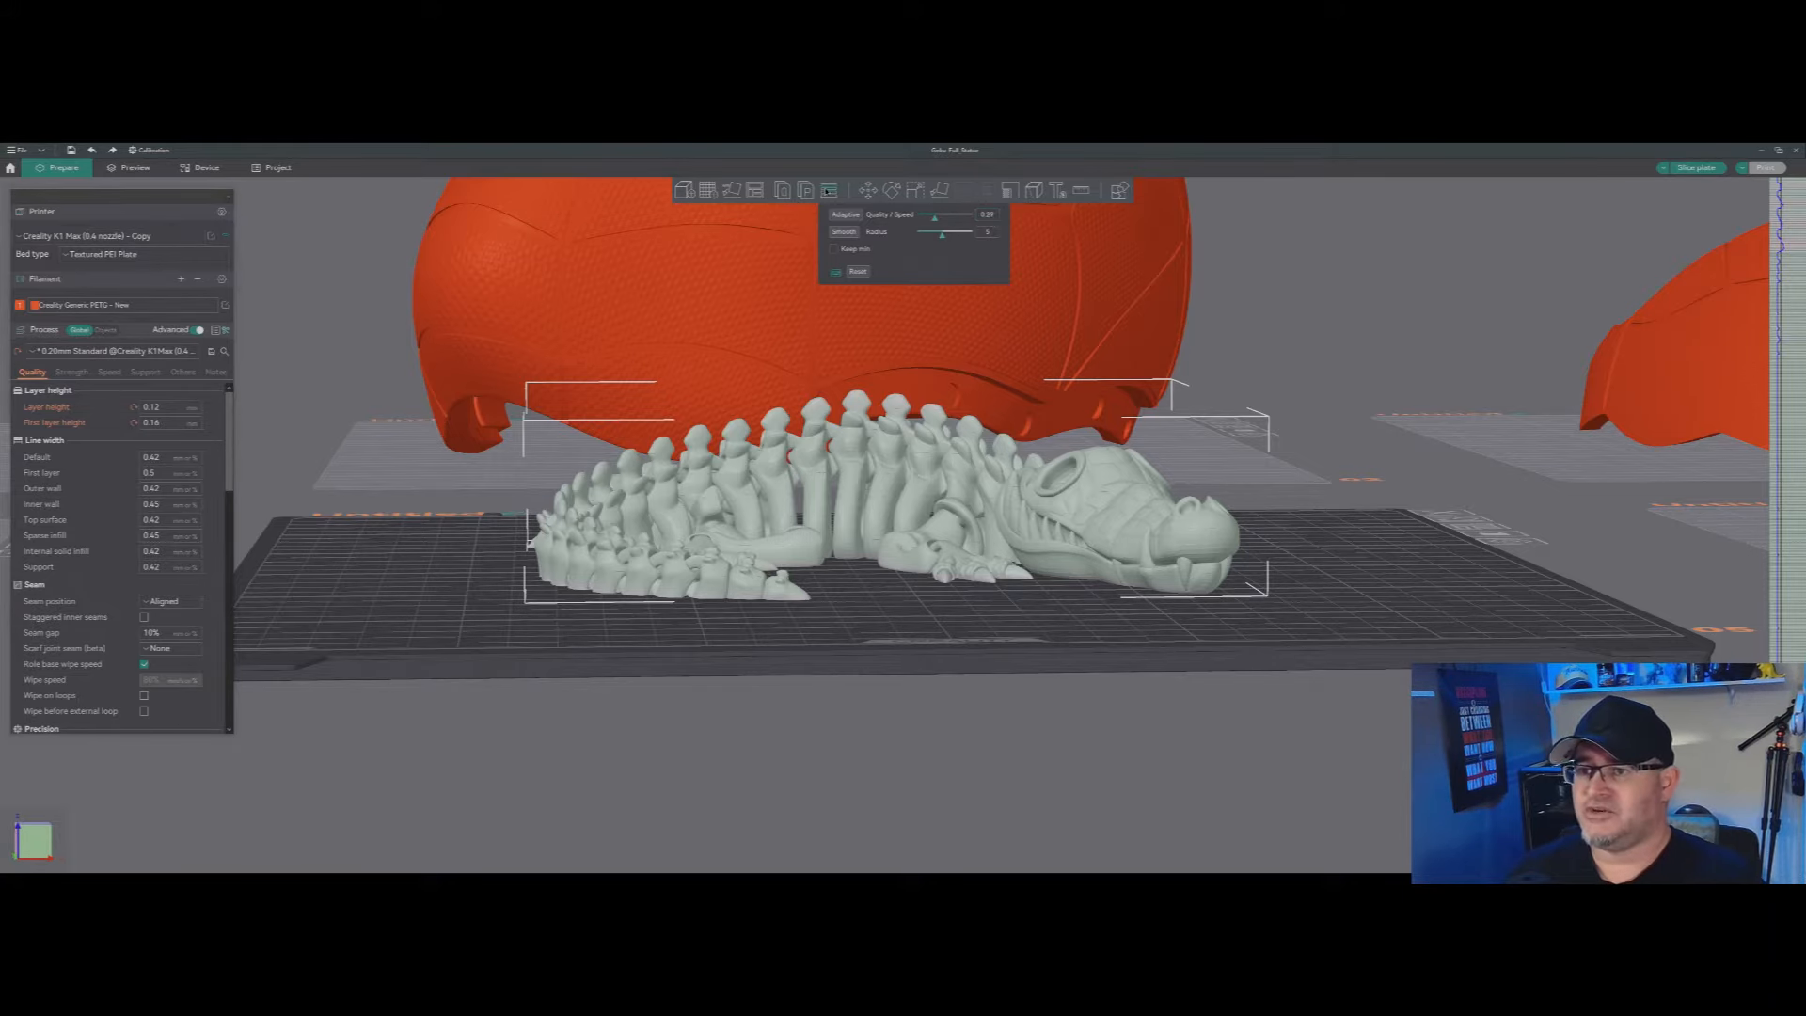
left_click(829, 190)
scroll(1028, 399, "down", 5)
scroll(1028, 399, "down", 3)
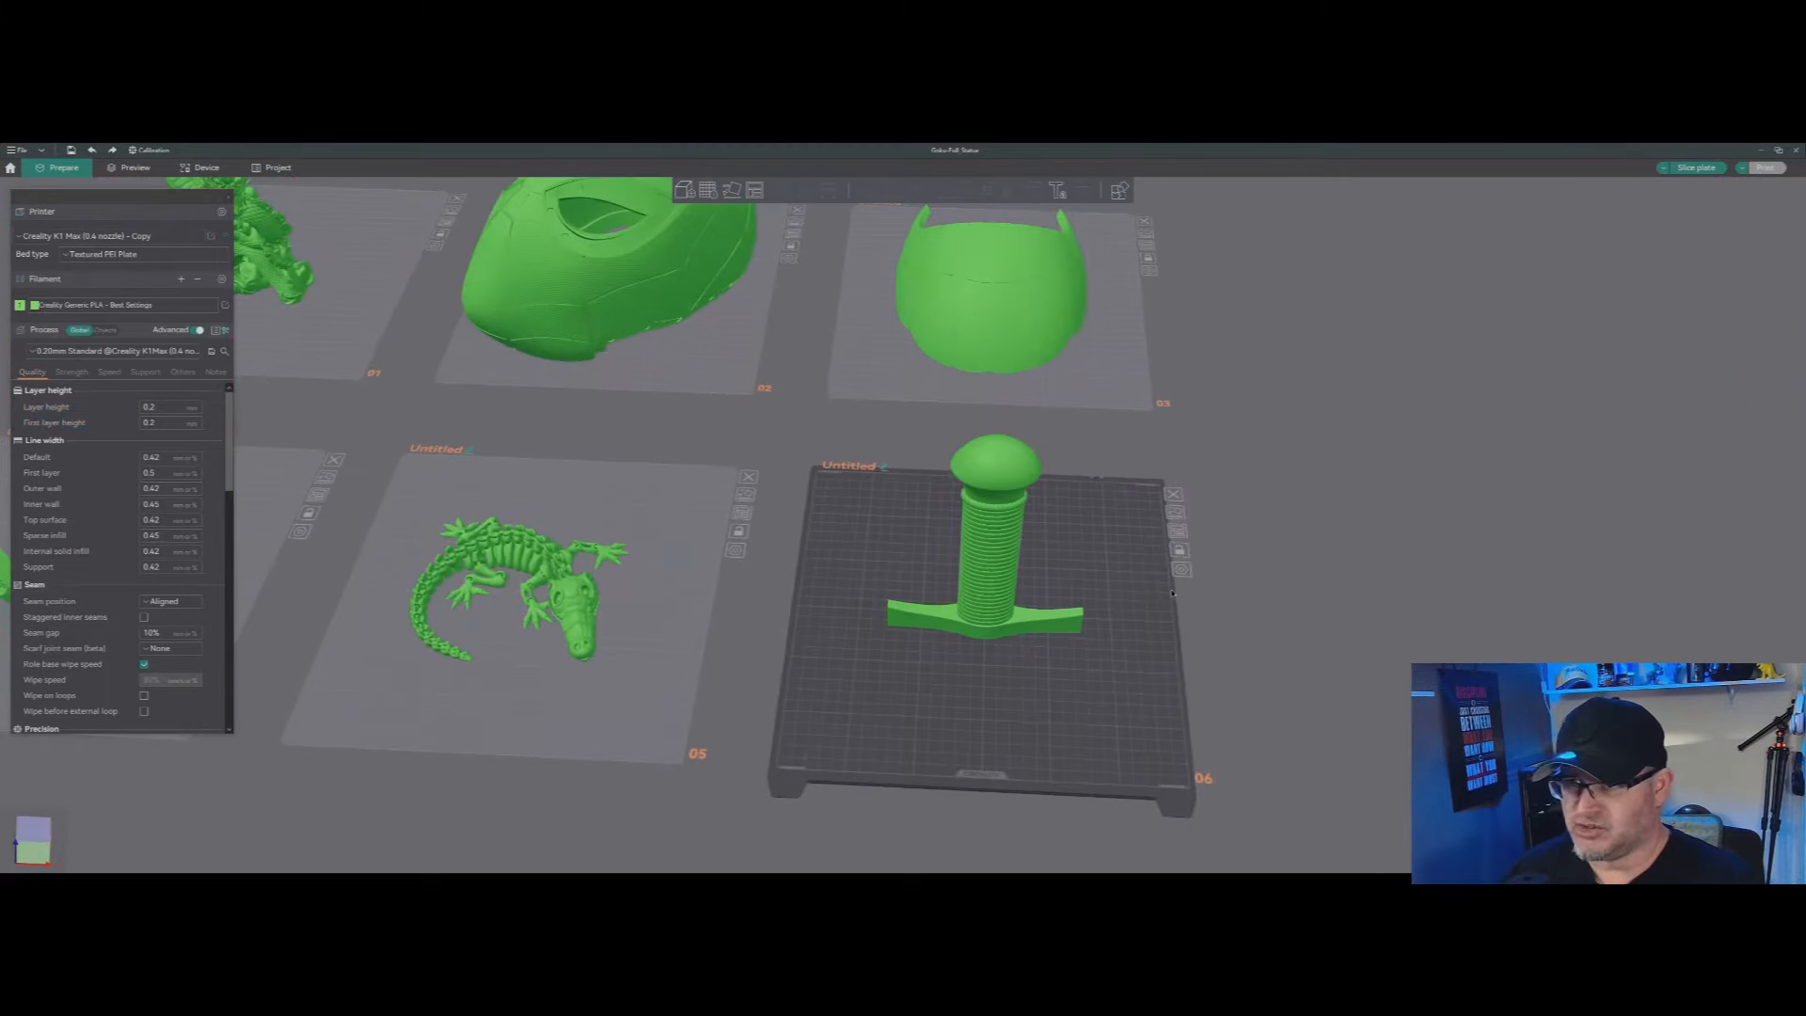
Step: Set the layer height to 0.12 mm for the sword hilt on plate 06 and slice the plate
left_click(982, 582)
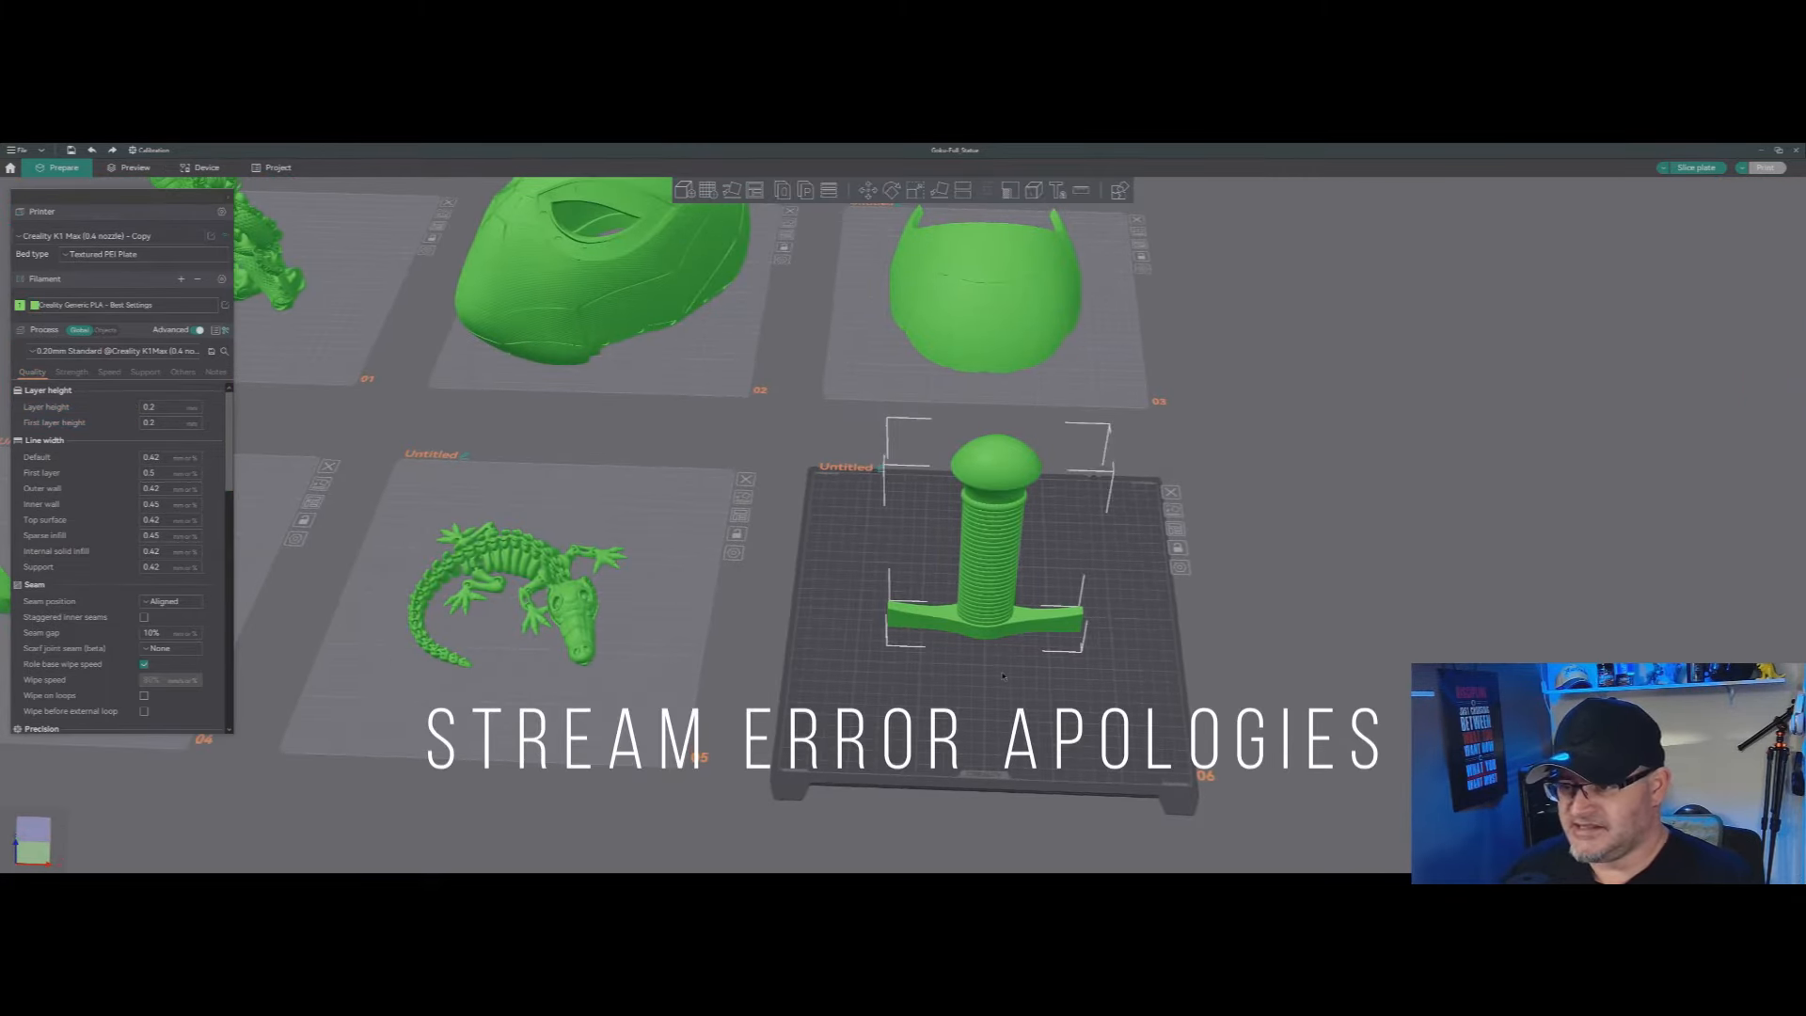
left_click_drag(1003, 675, 1004, 675)
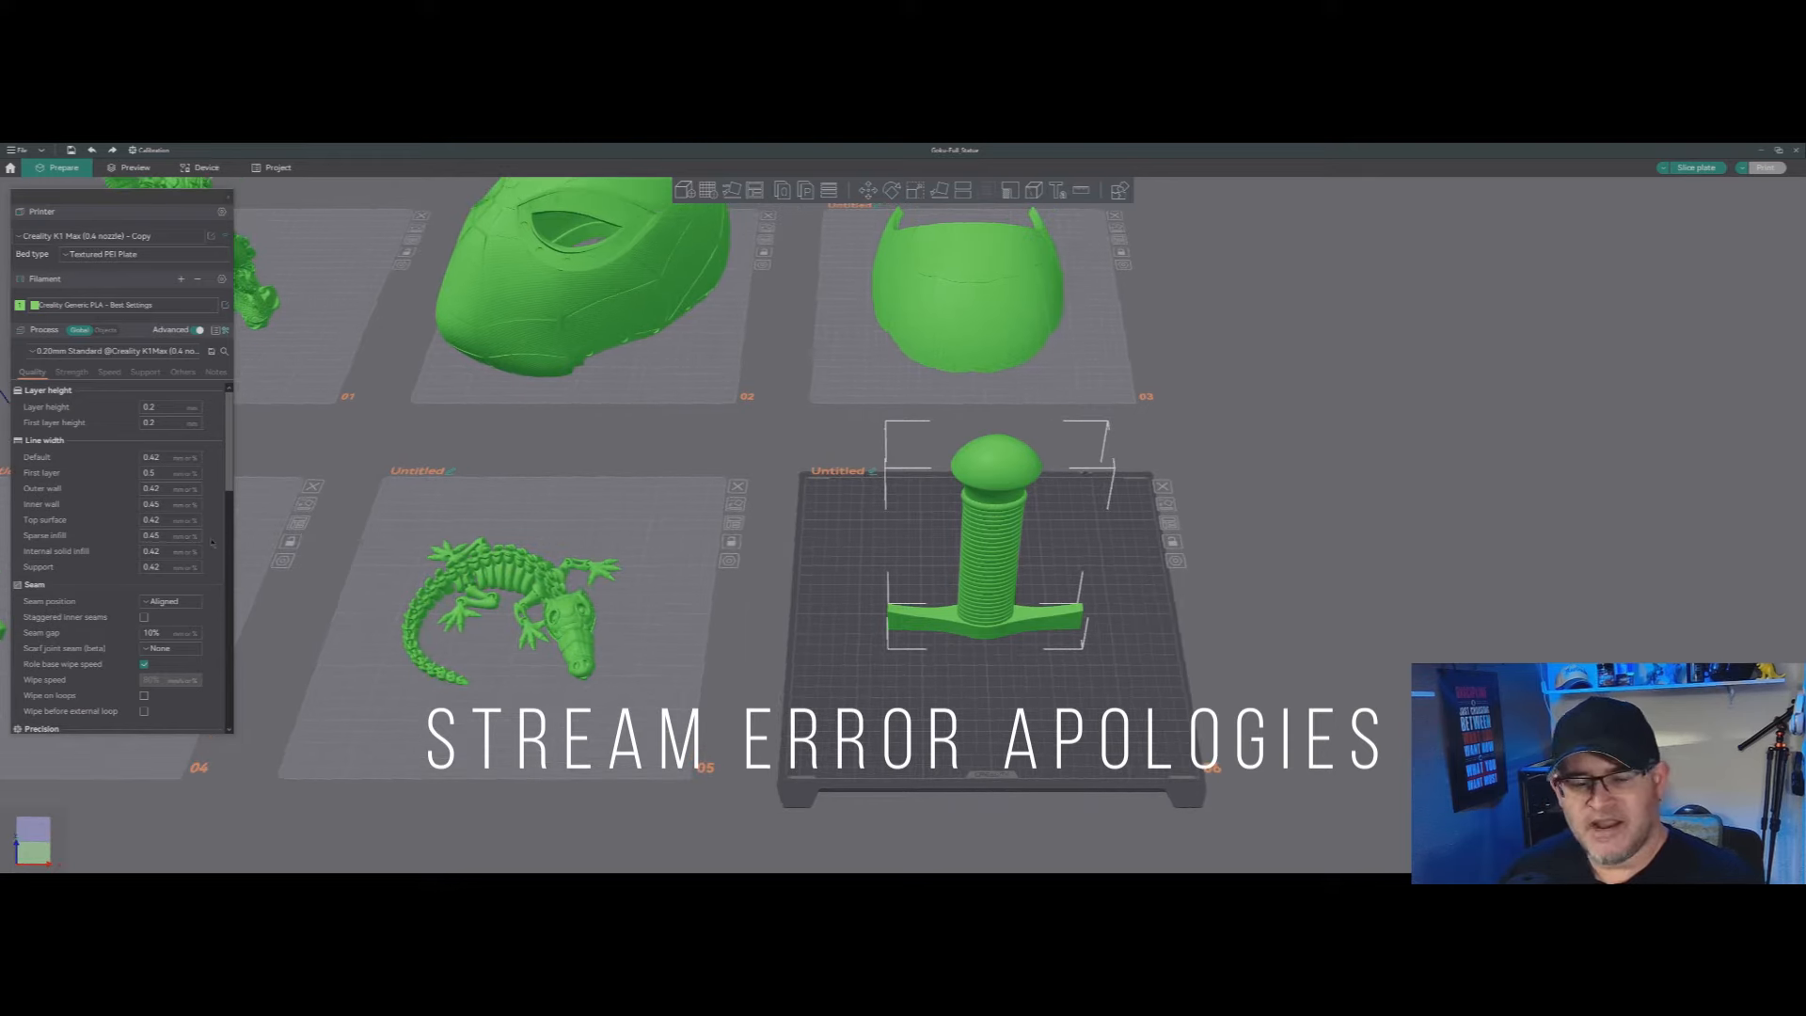
left_click(158, 407)
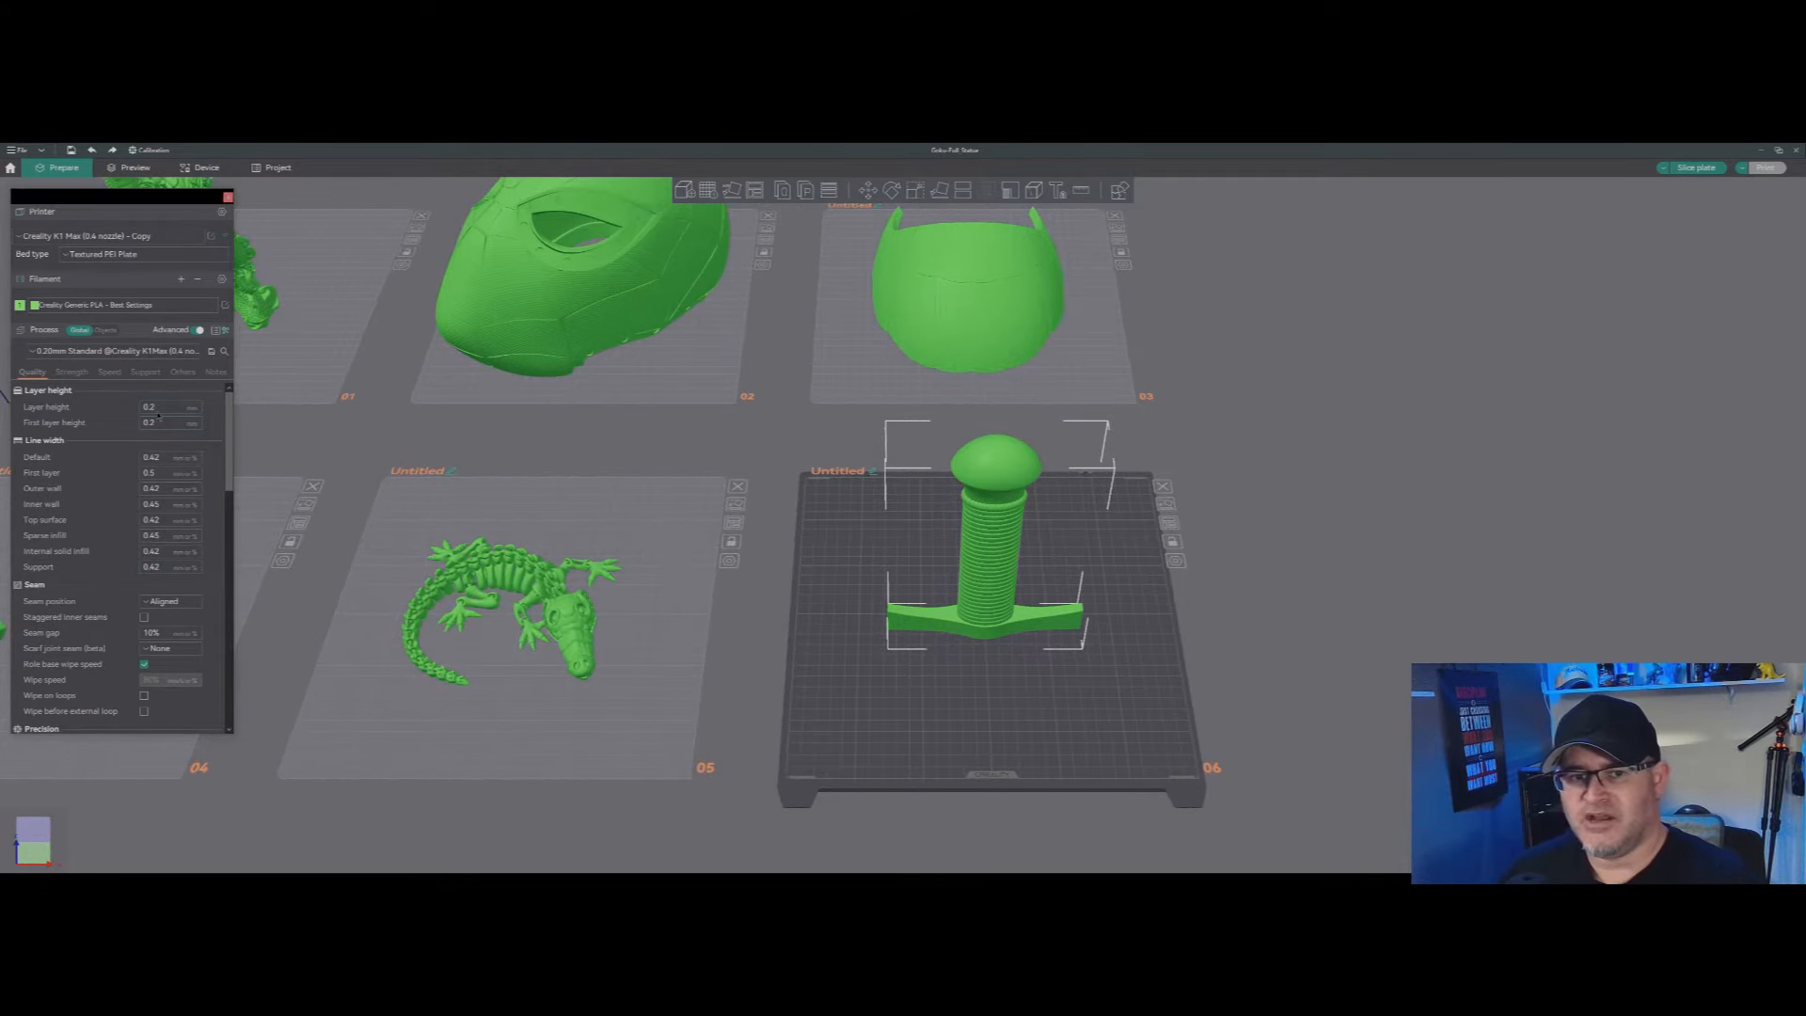
type("0.12")
key("Return")
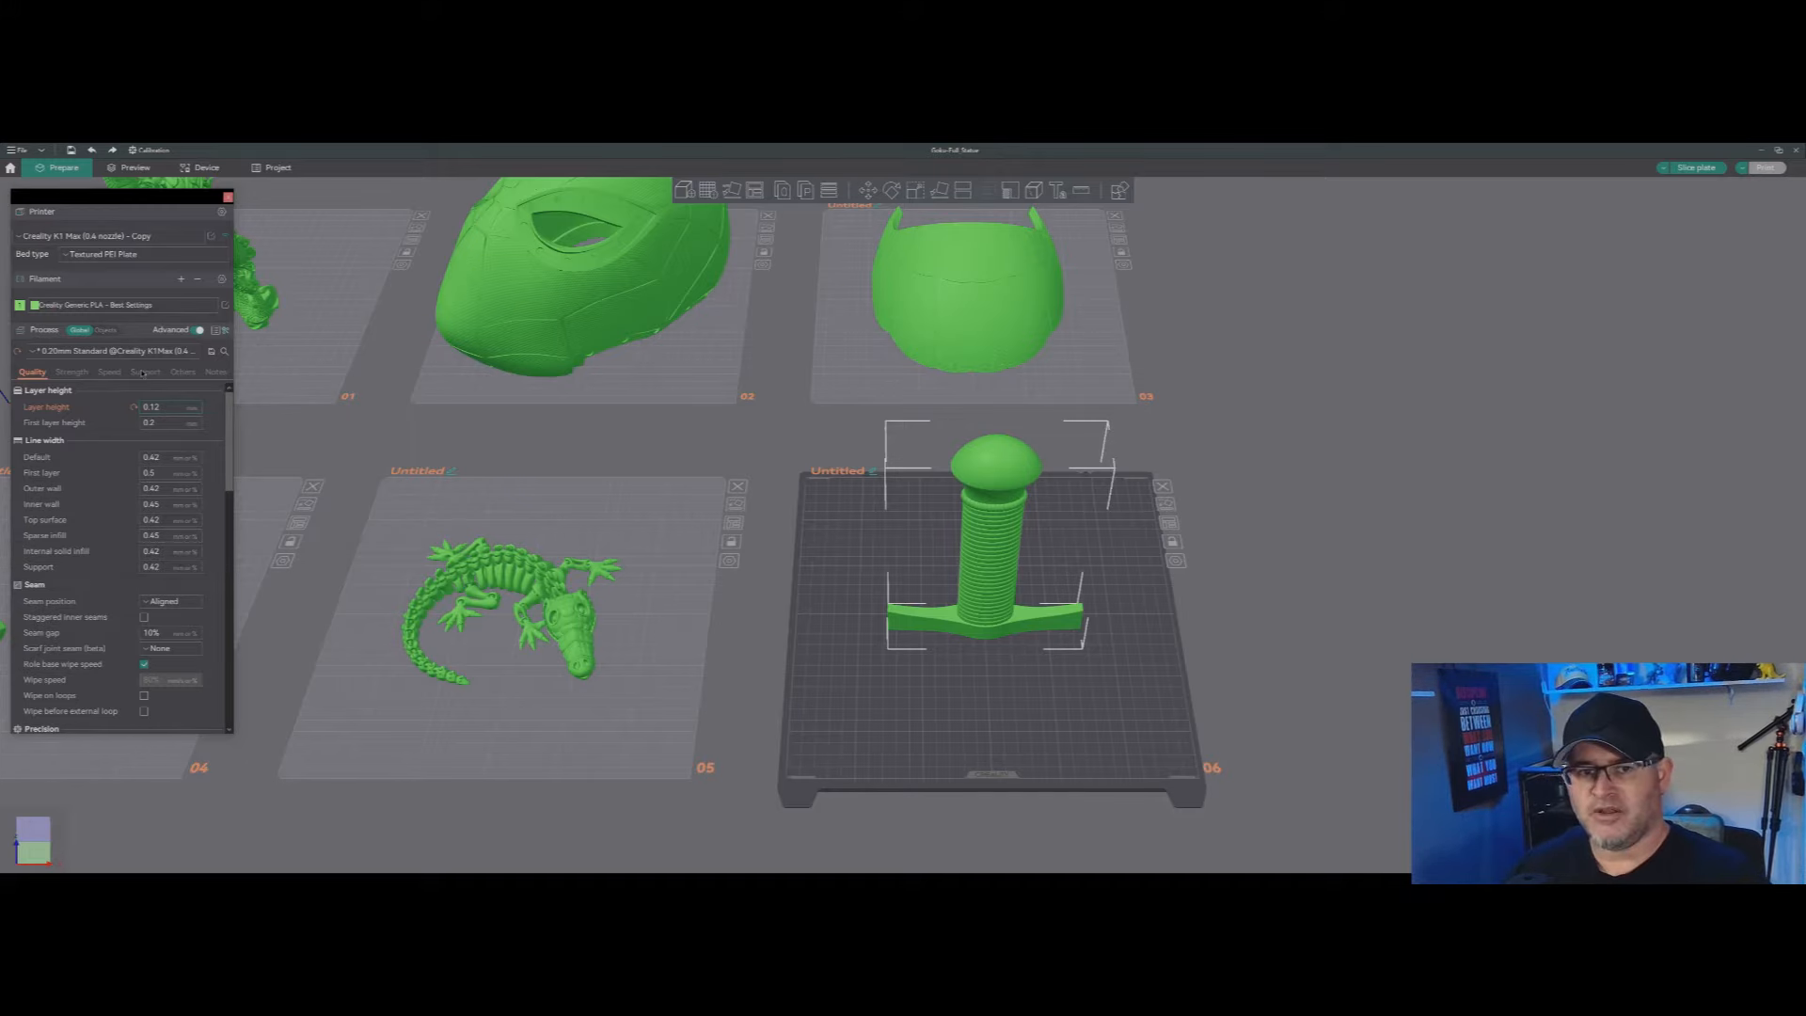
left_click(145, 372)
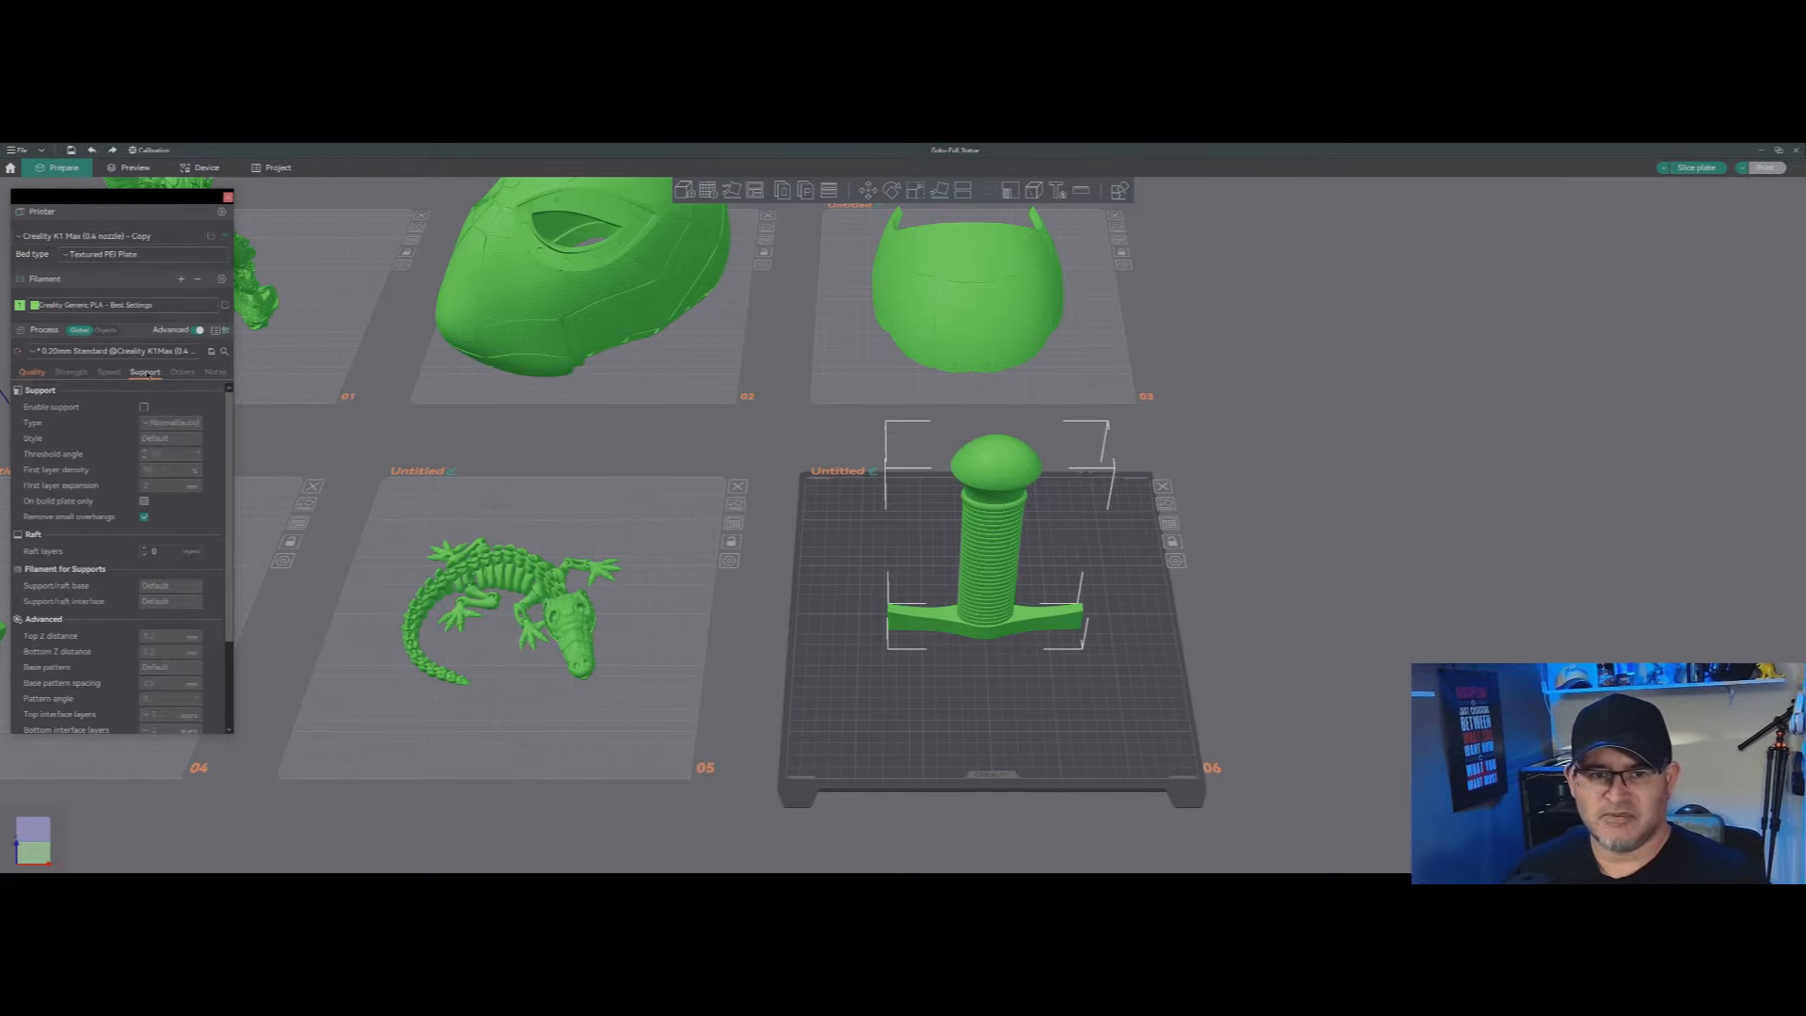
left_click(46, 373)
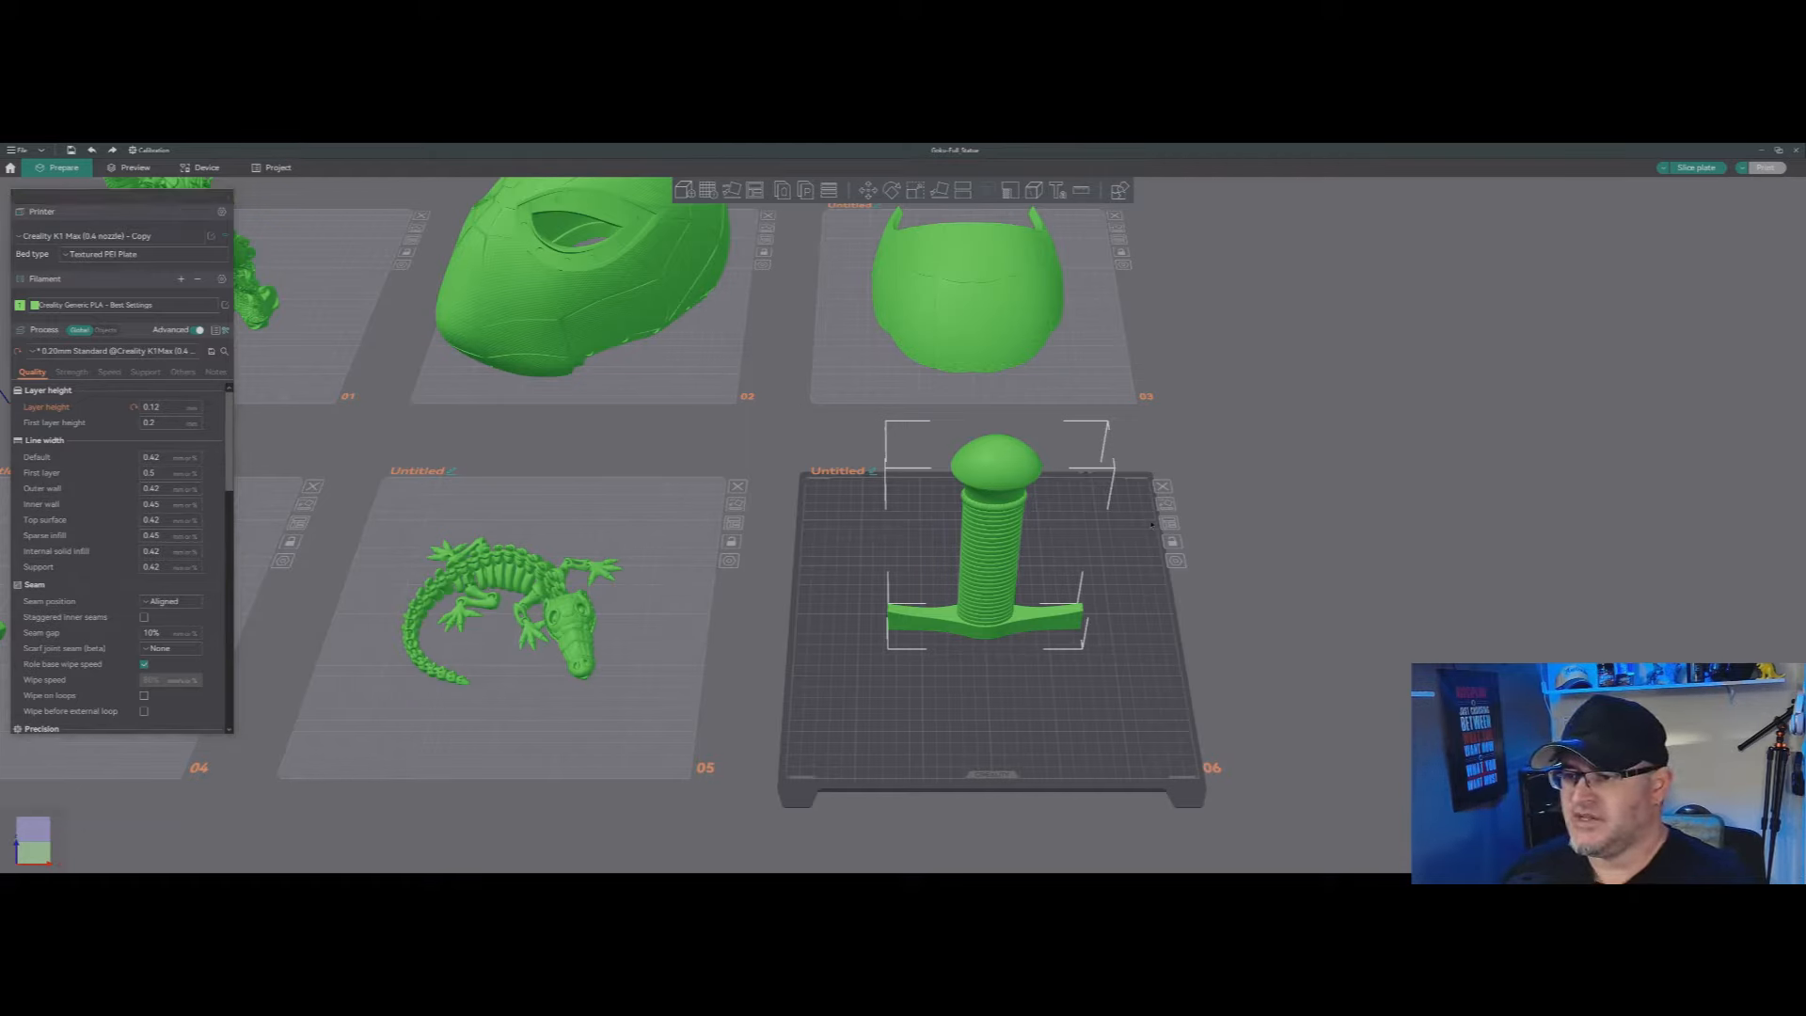
left_click(1696, 167)
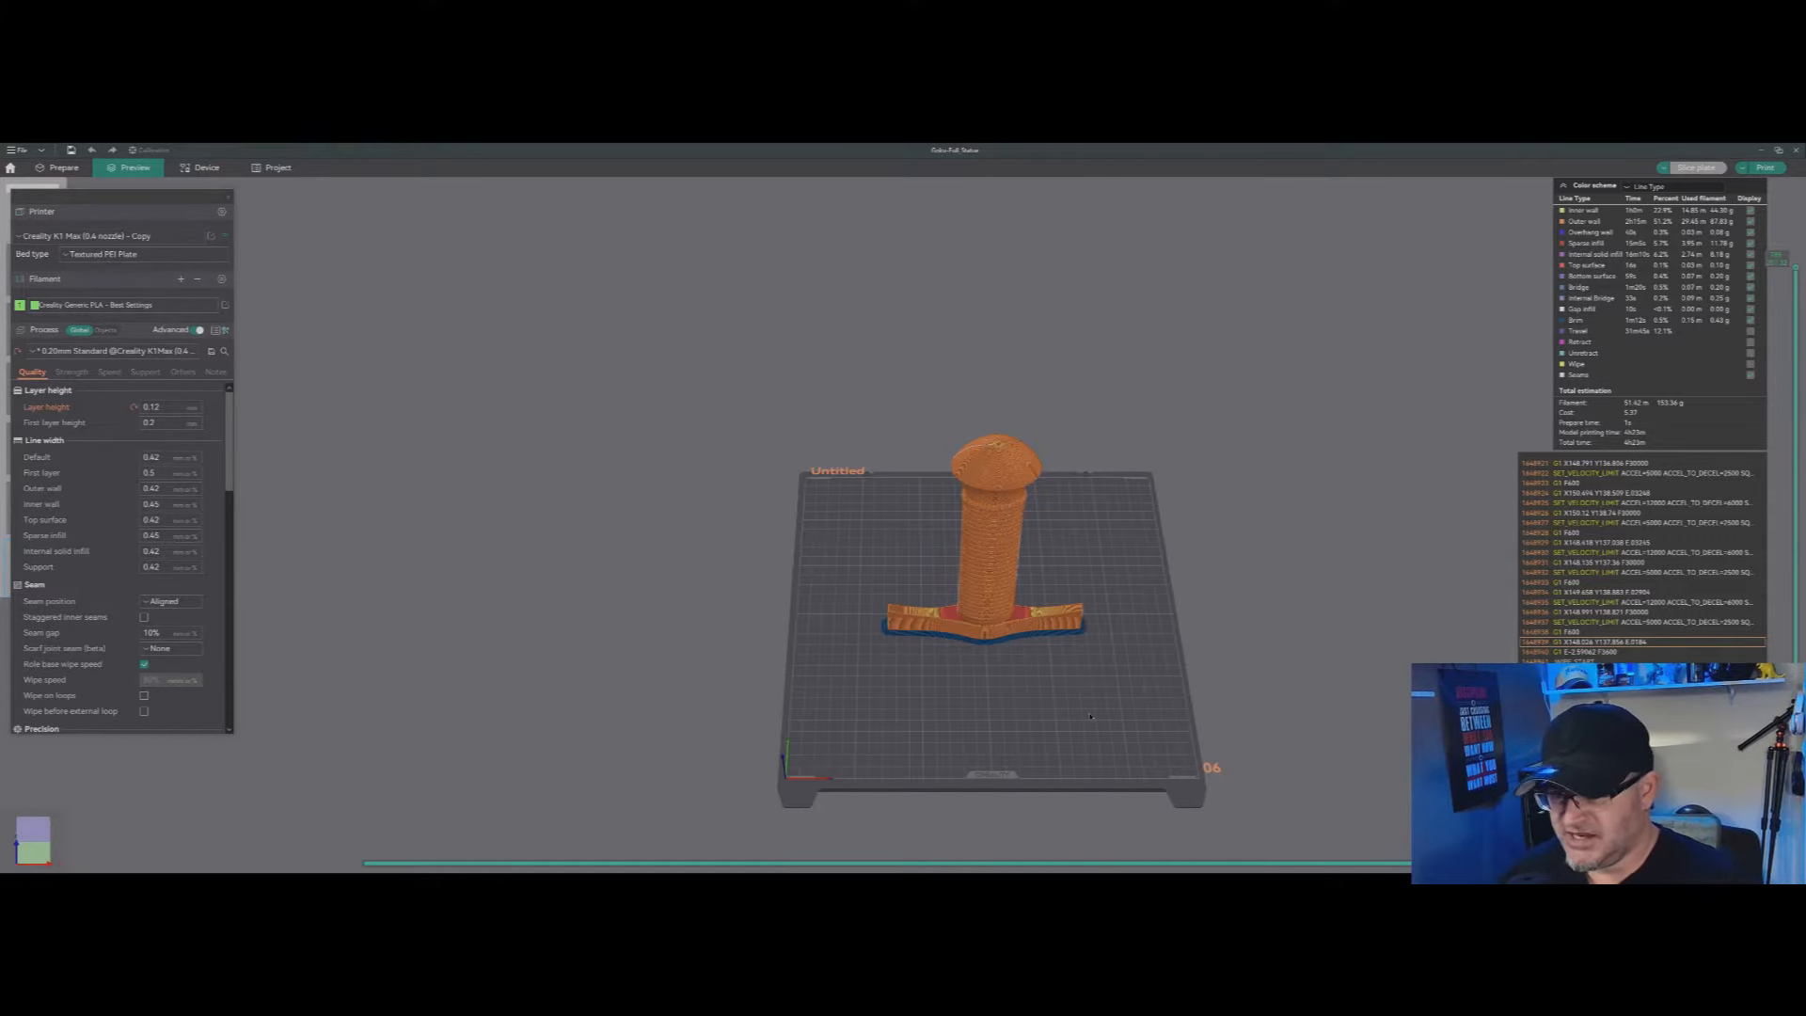
Step: Examine the sliced sword hilt from the front, at an angle and from underneath, checking its layer lines and bed contact
scroll(1178, 757, "up", 3)
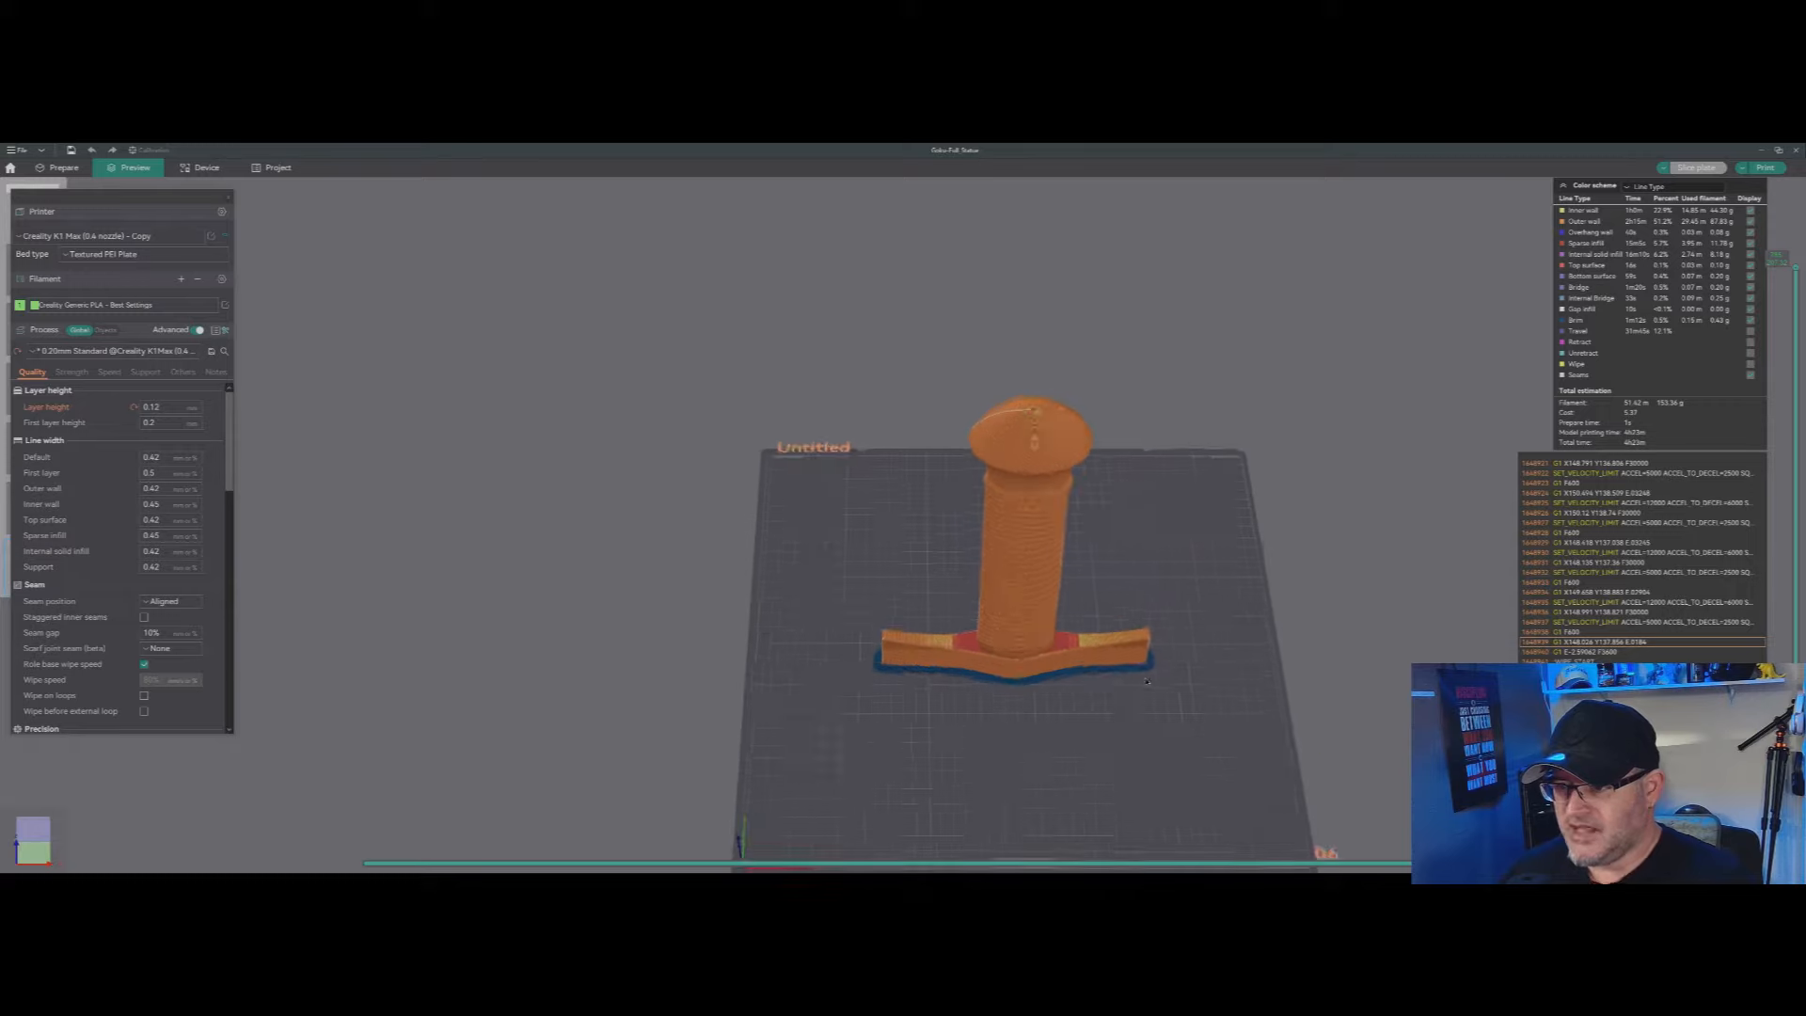
left_click_drag(1178, 757, 1202, 817)
scroll(1202, 806, "up", 3)
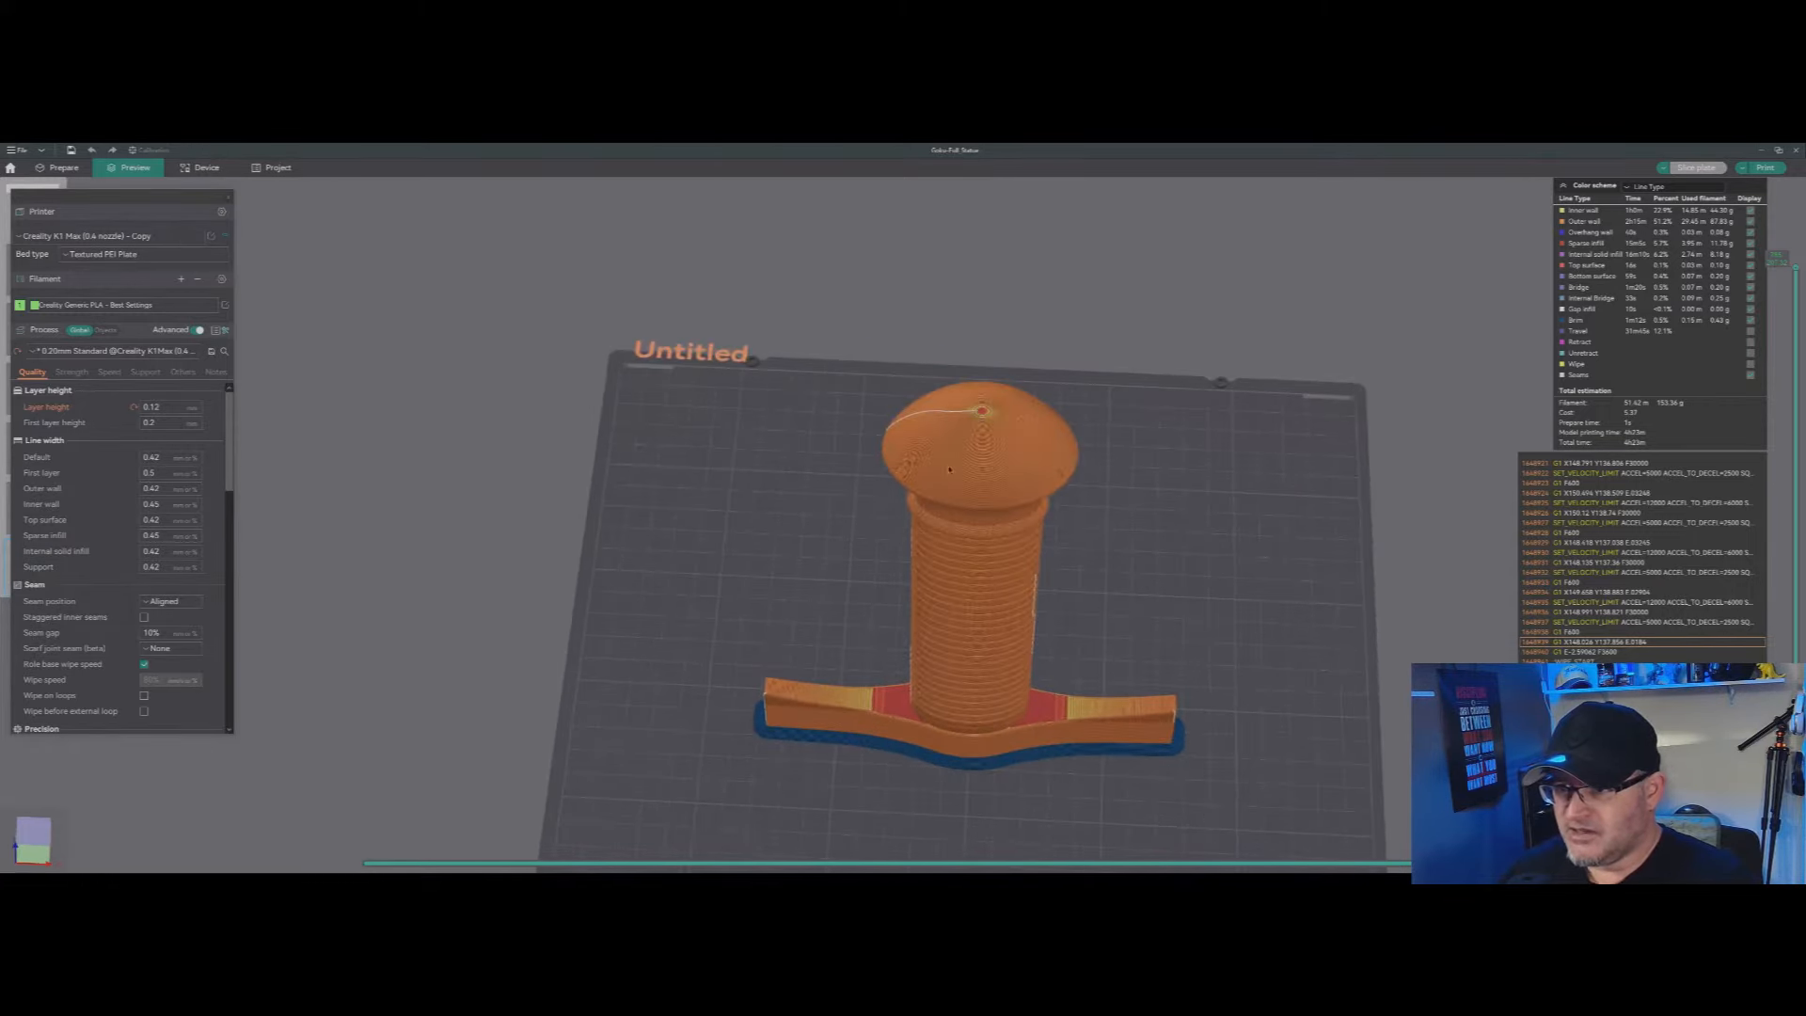
left_click_drag(950, 439, 921, 580)
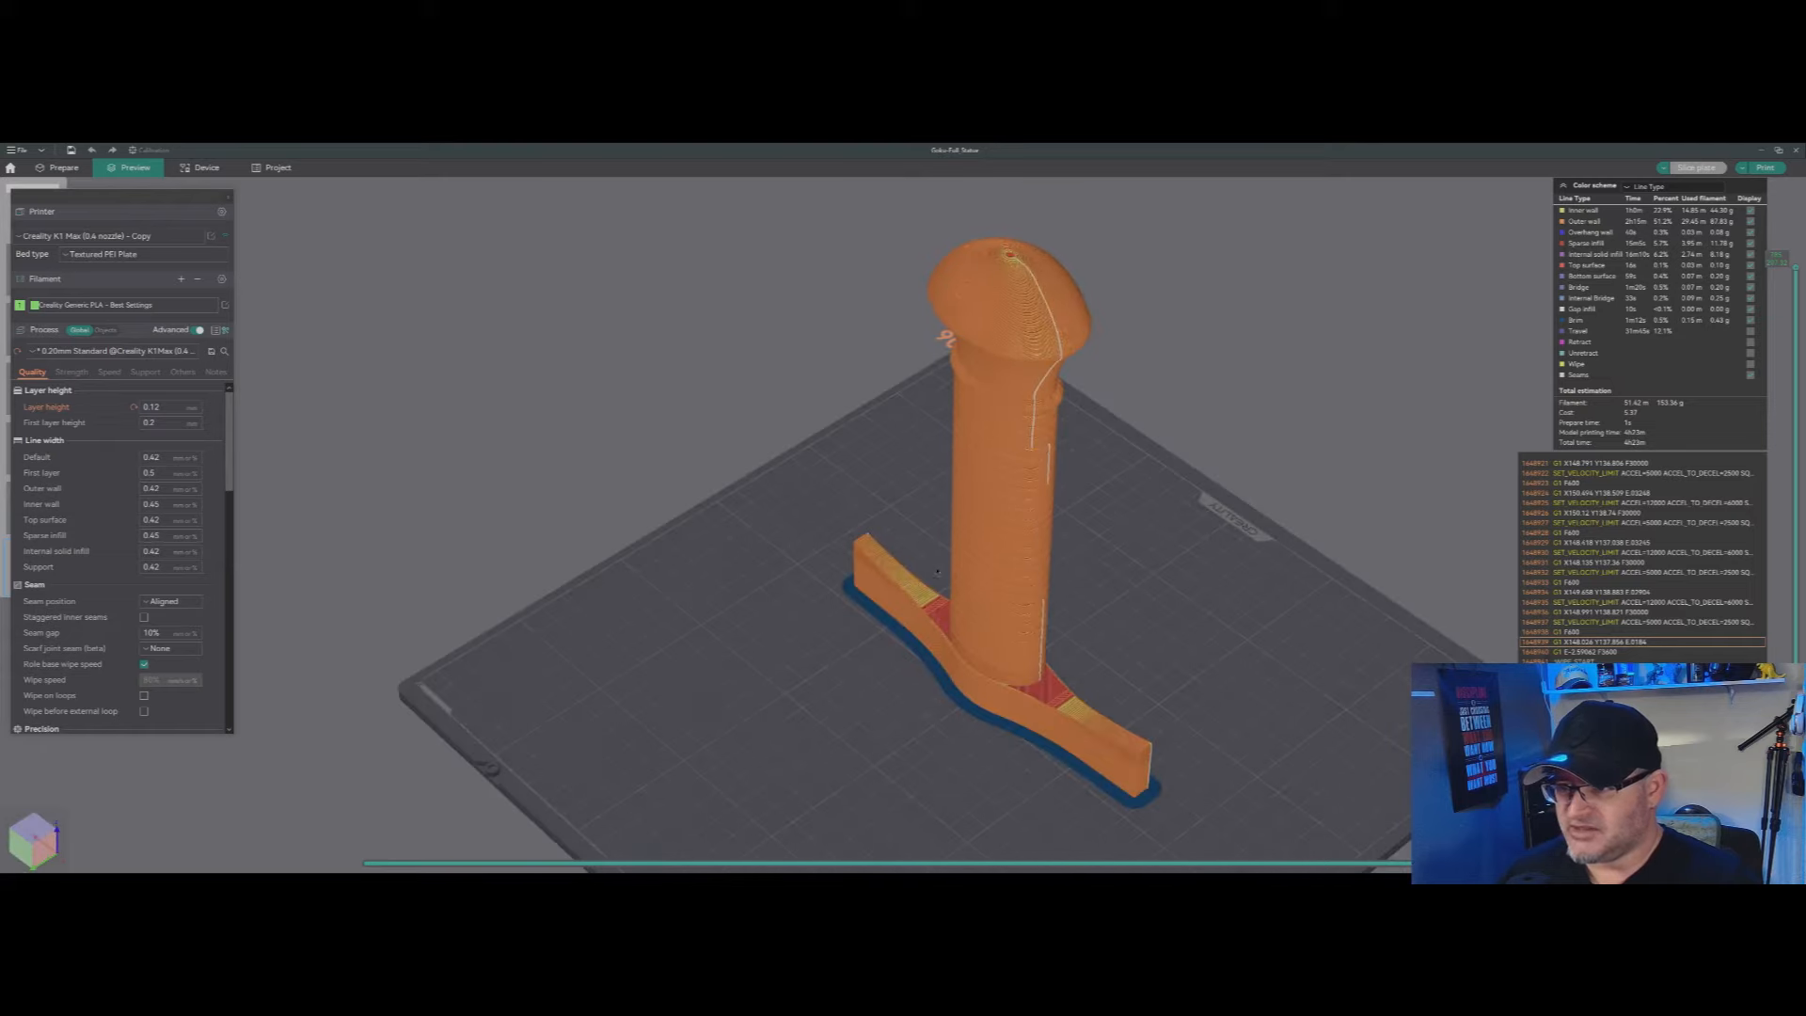
left_click_drag(1126, 593, 1075, 694)
left_click_drag(1044, 761, 1047, 701)
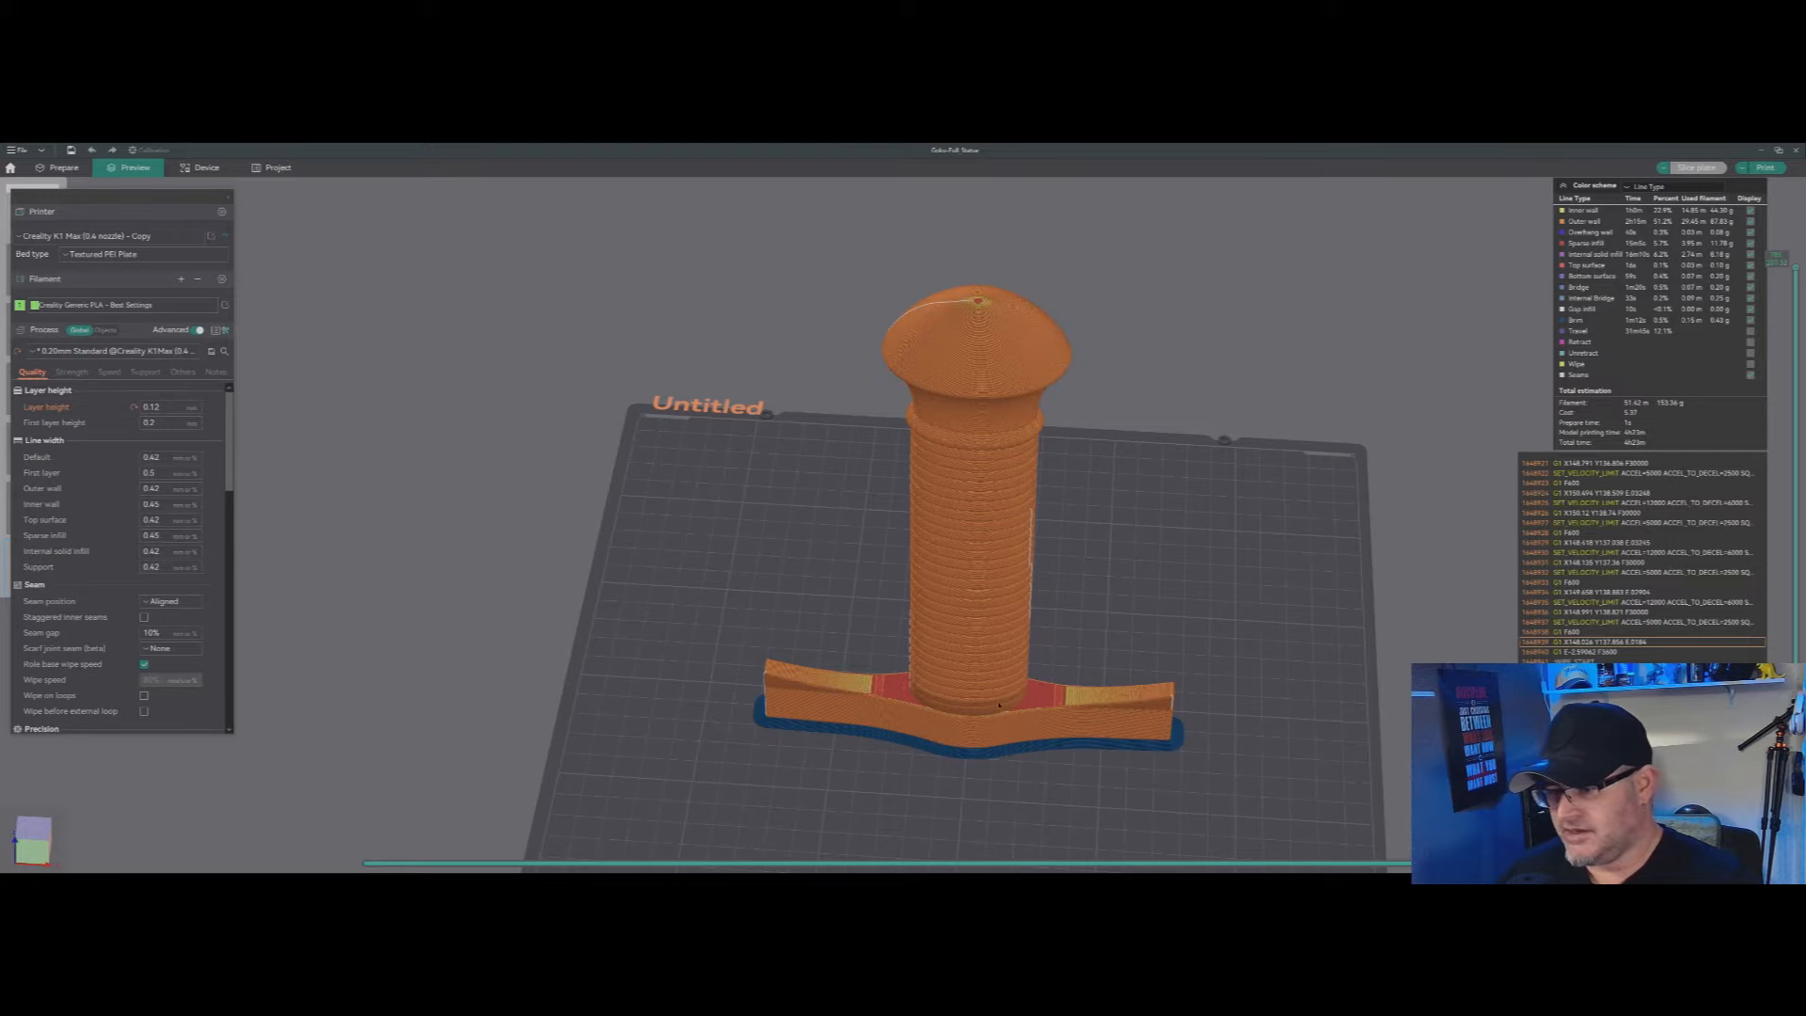
left_click_drag(1265, 748, 1037, 727)
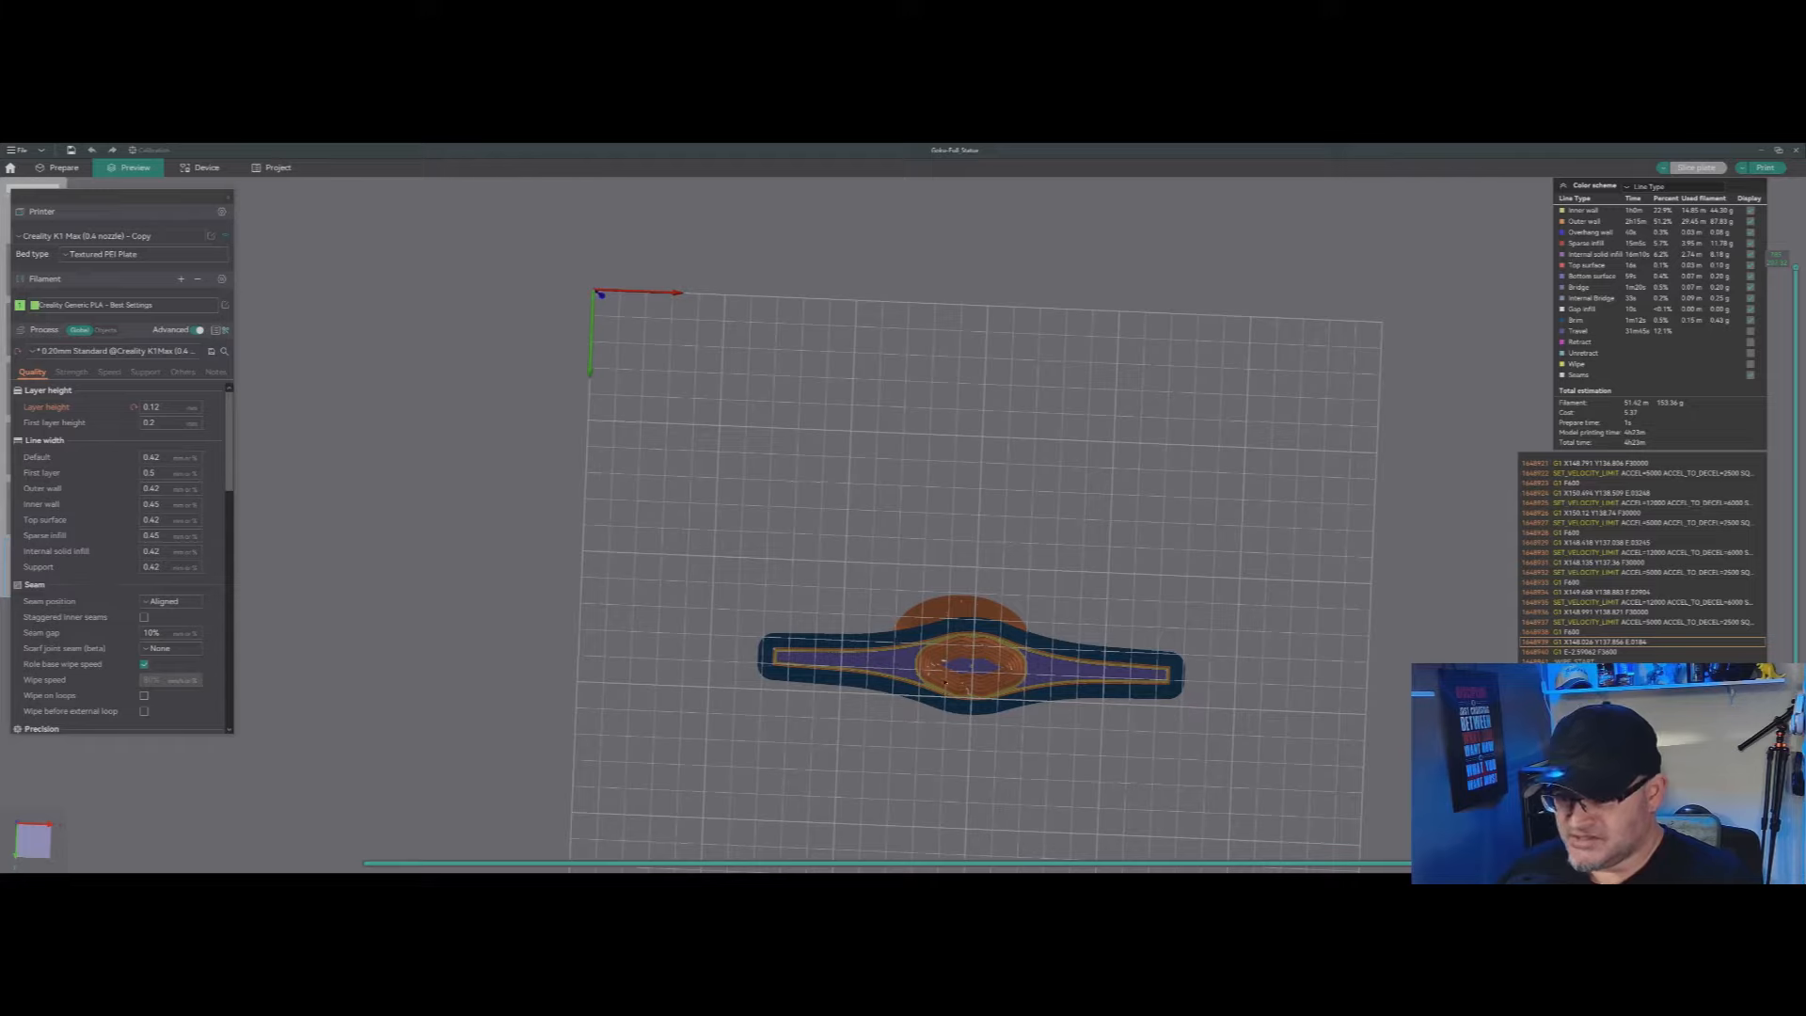
scroll(950, 677, "up", 3)
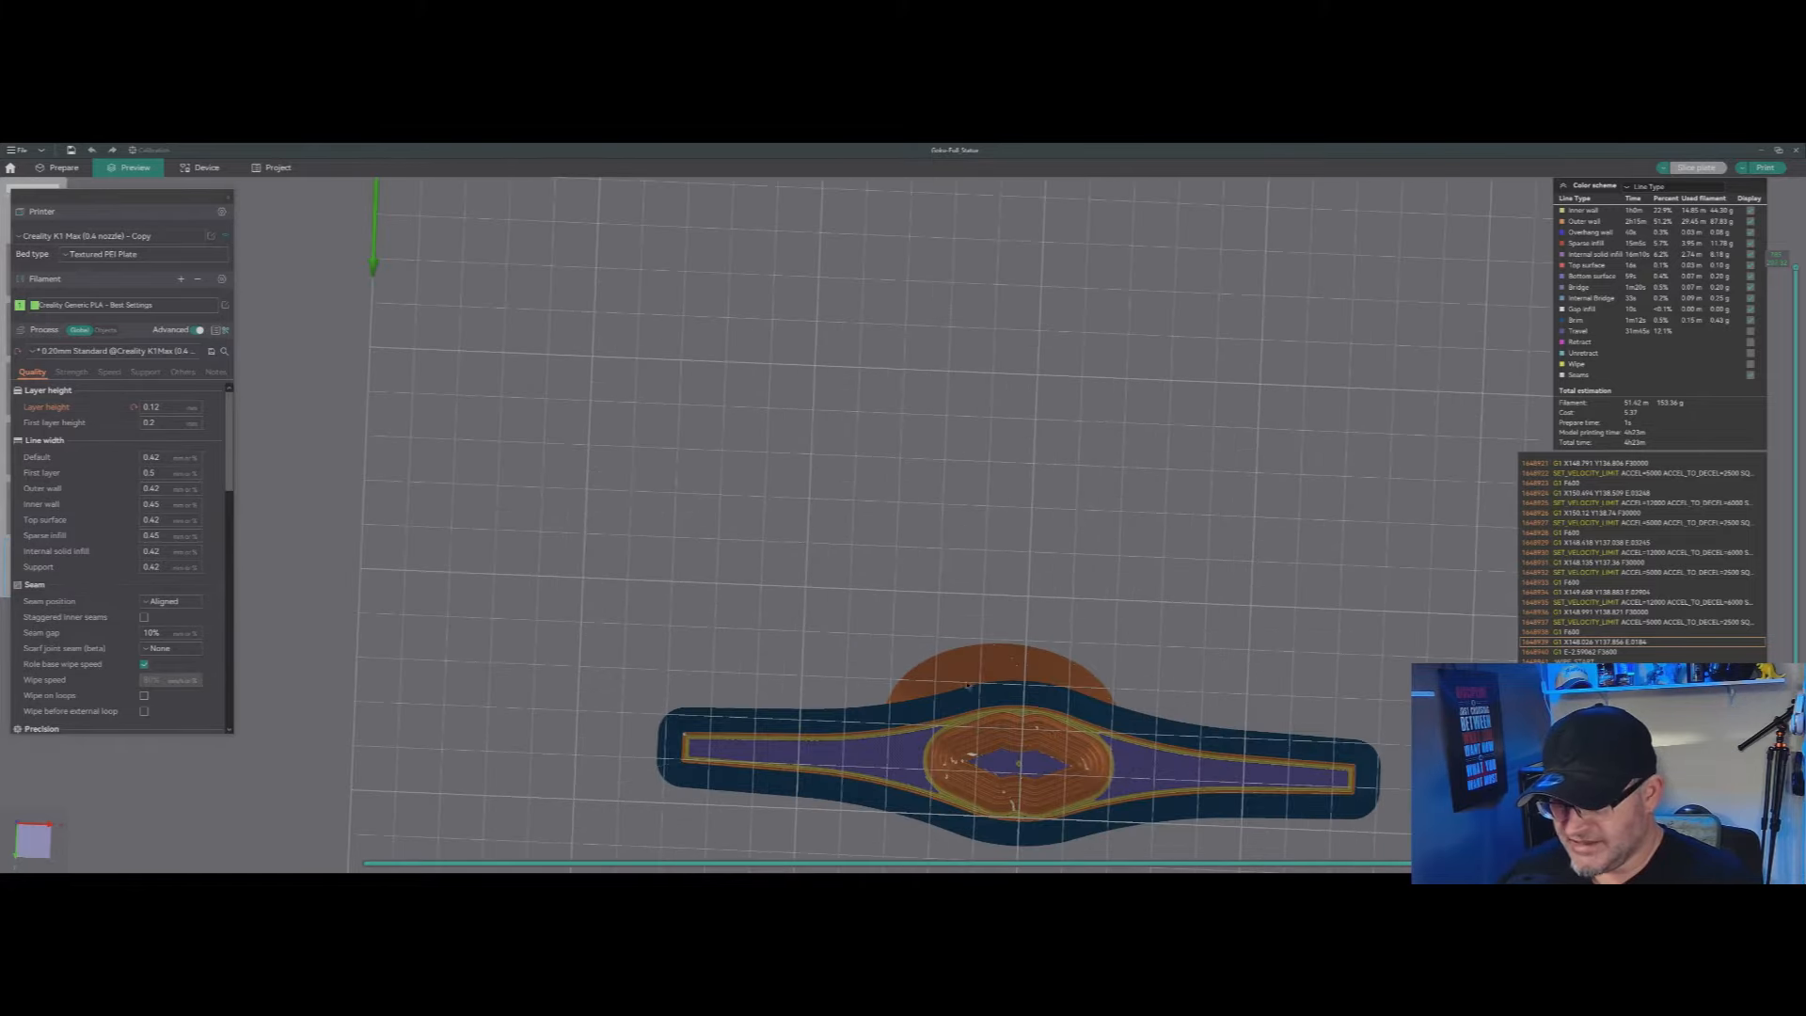
right_click_drag(1105, 741, 931, 458)
left_click_drag(1327, 612, 1117, 655)
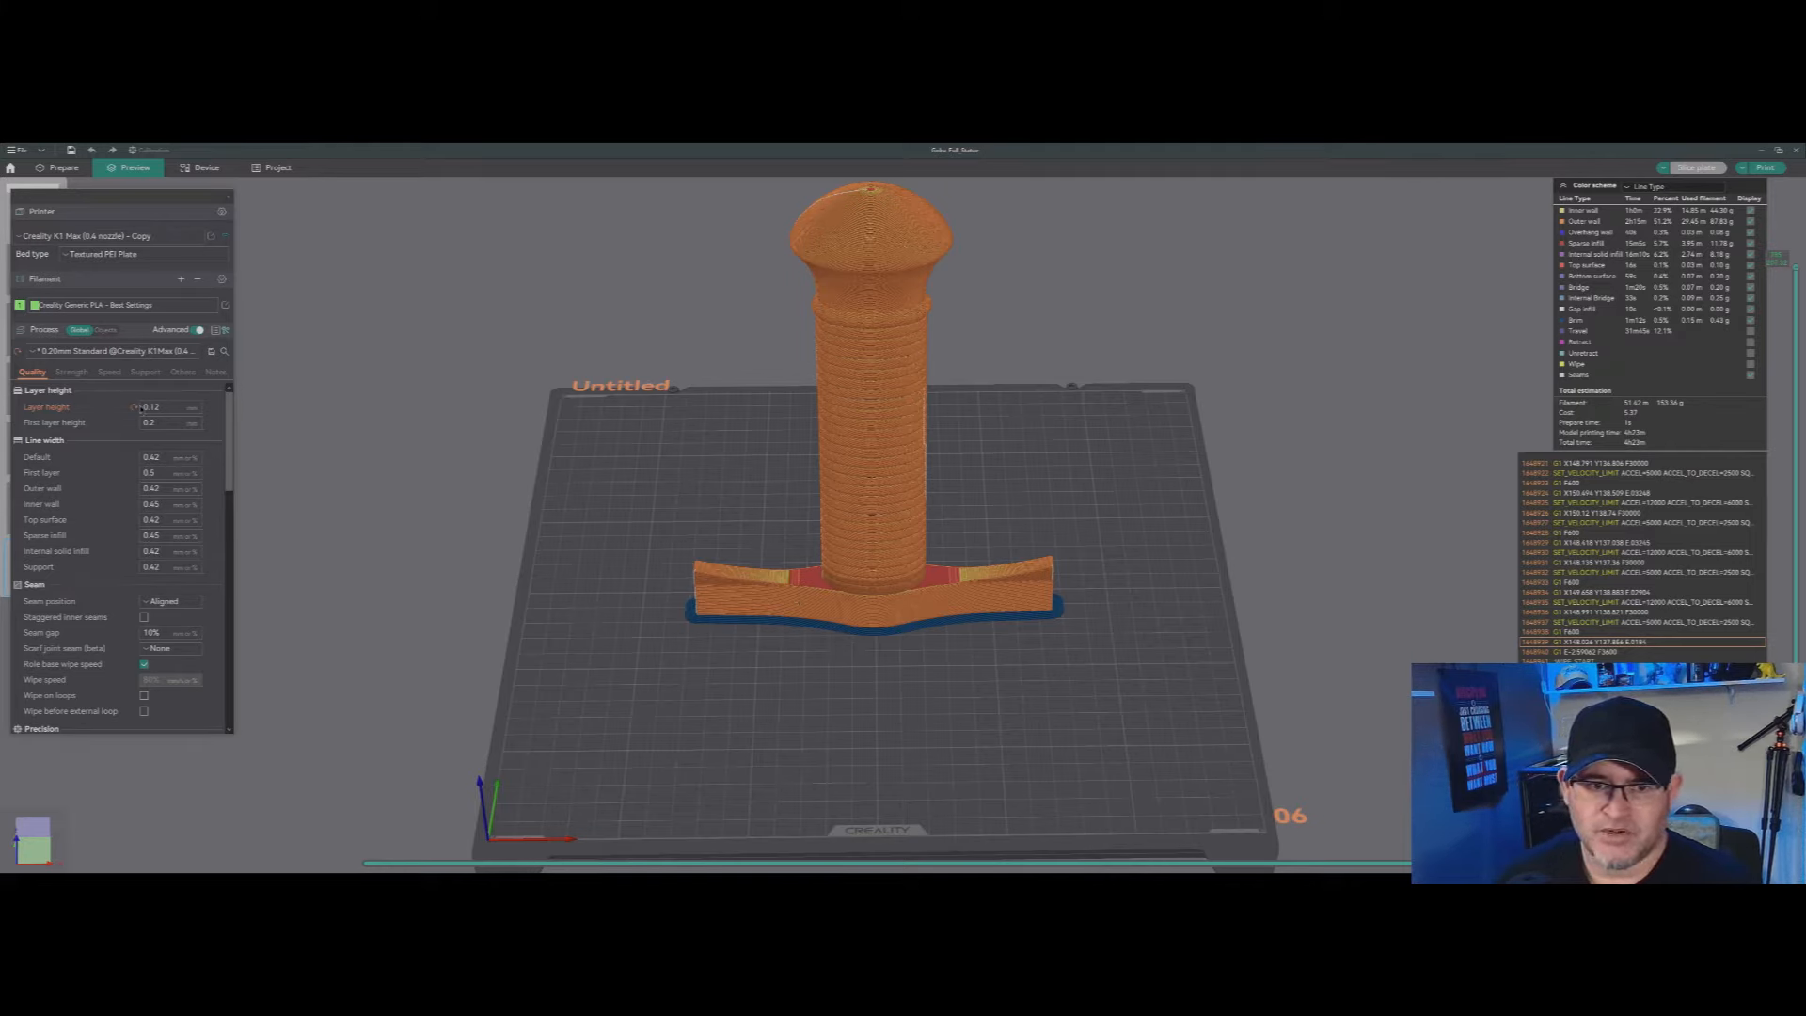
Step: Reset the layer height to 0.2 mm and apply adaptive layer heights to the sword hilt in the model view
left_click(134, 409)
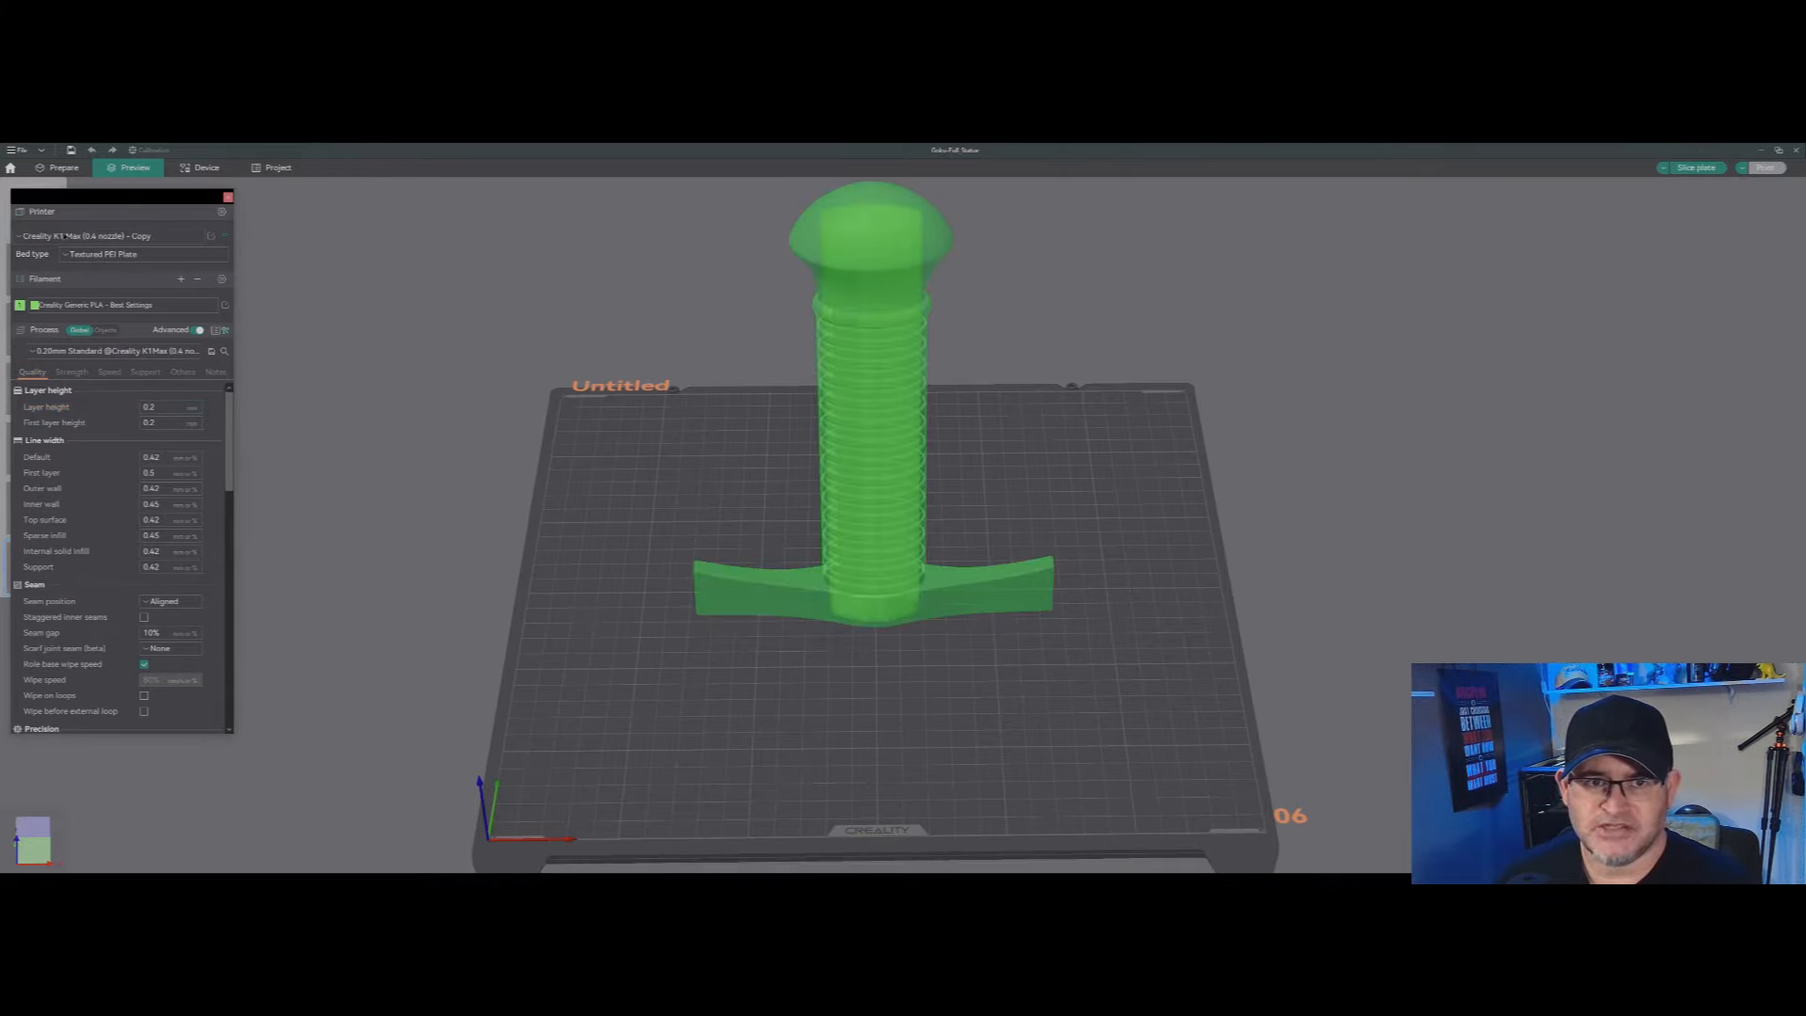
left_click(59, 170)
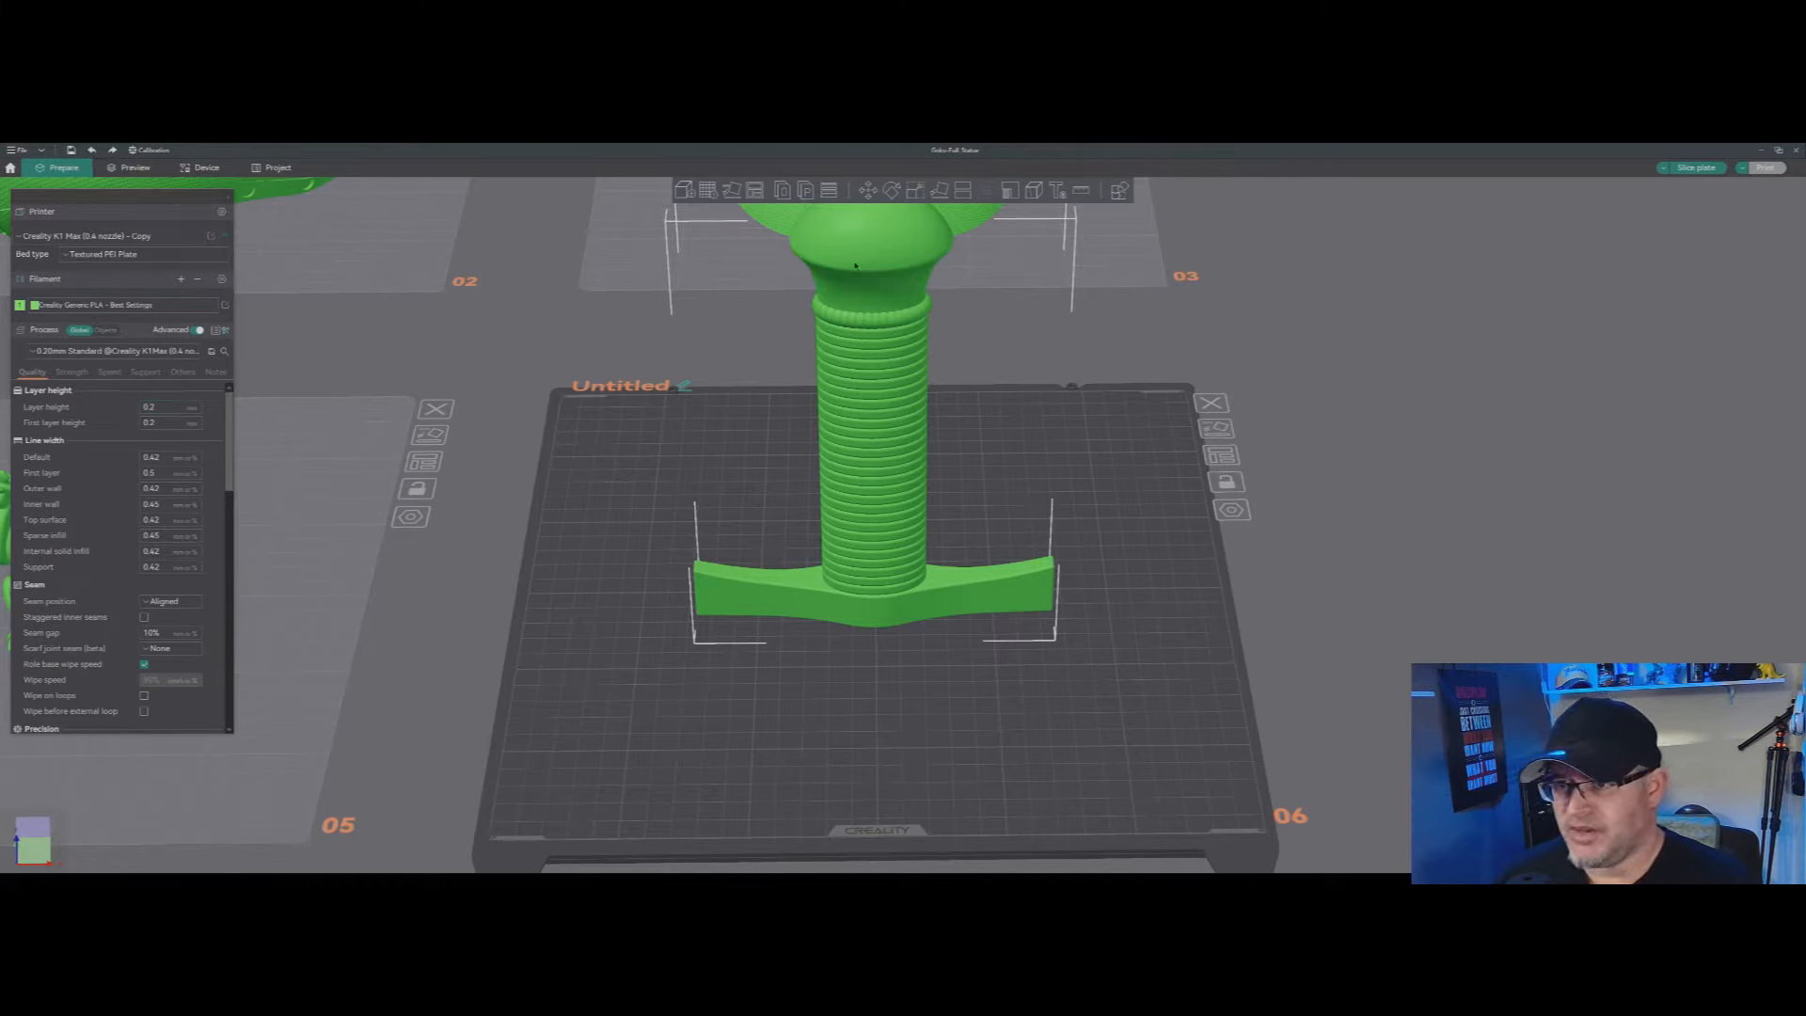
left_click(829, 190)
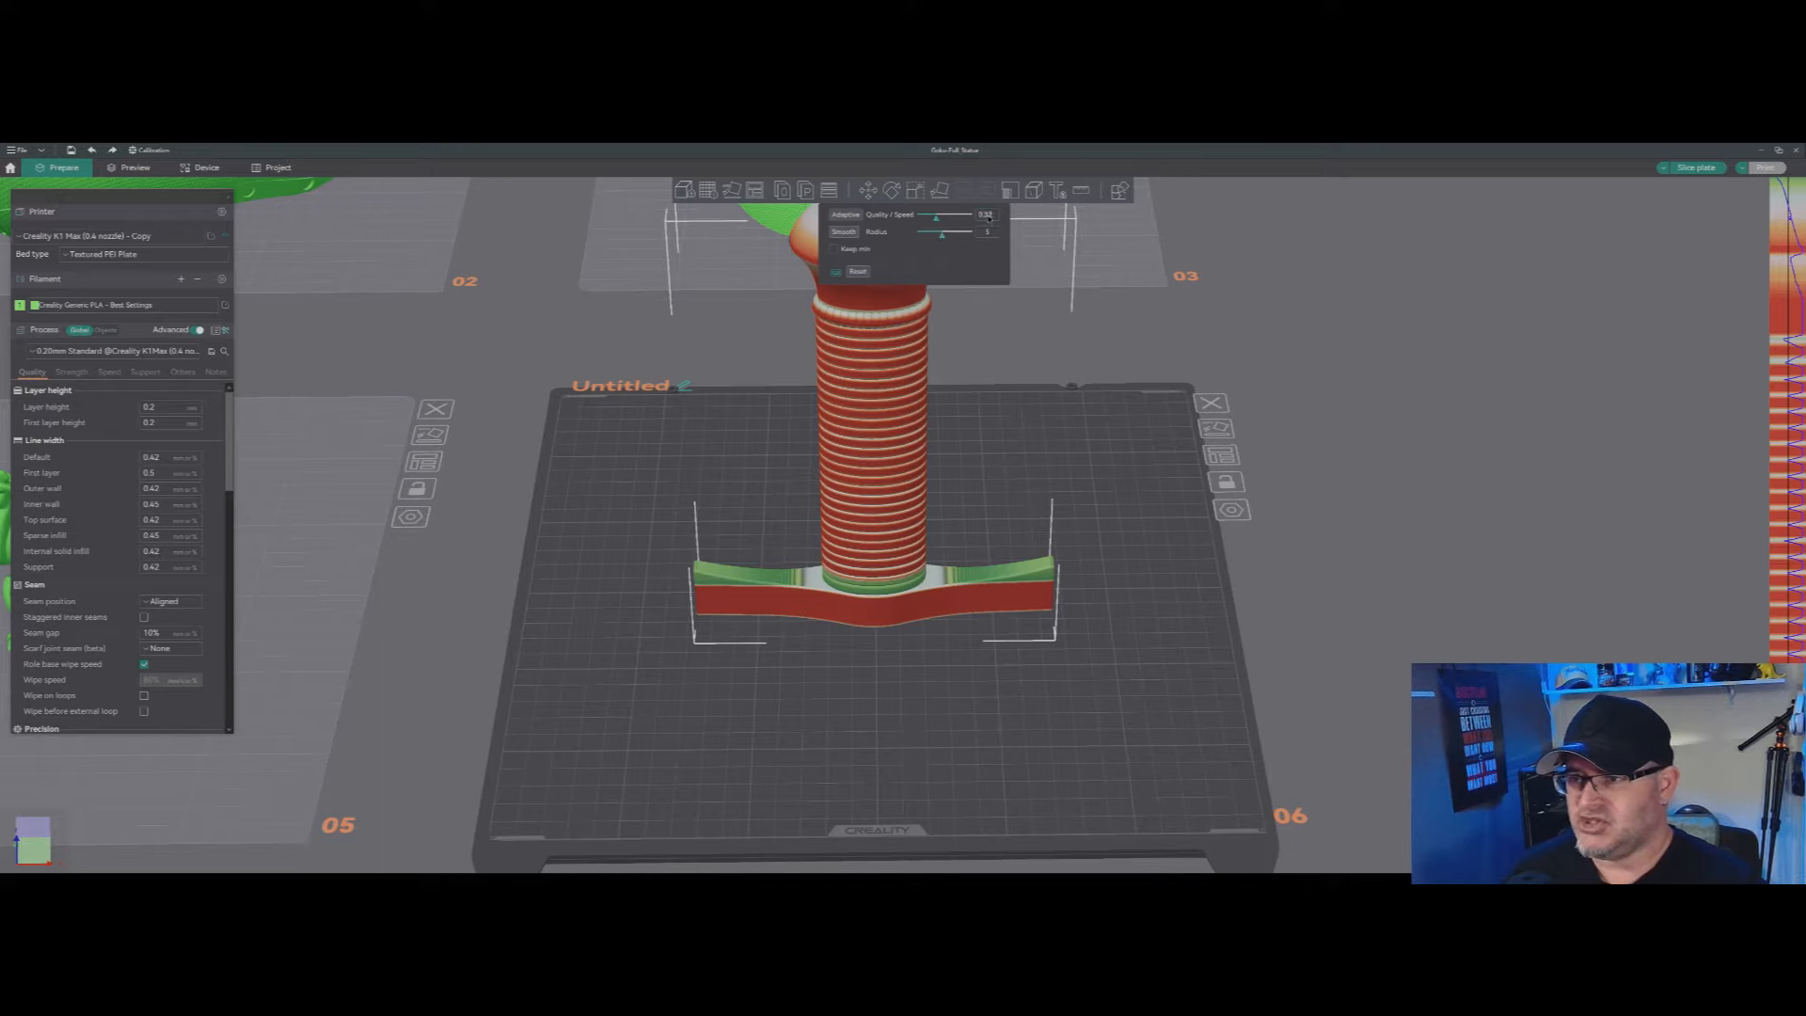
Step: Try a Quality / Speed value of 1.00 for the hilt's adaptive layers, and set it to 0.3
scroll(987, 218, "up", 3)
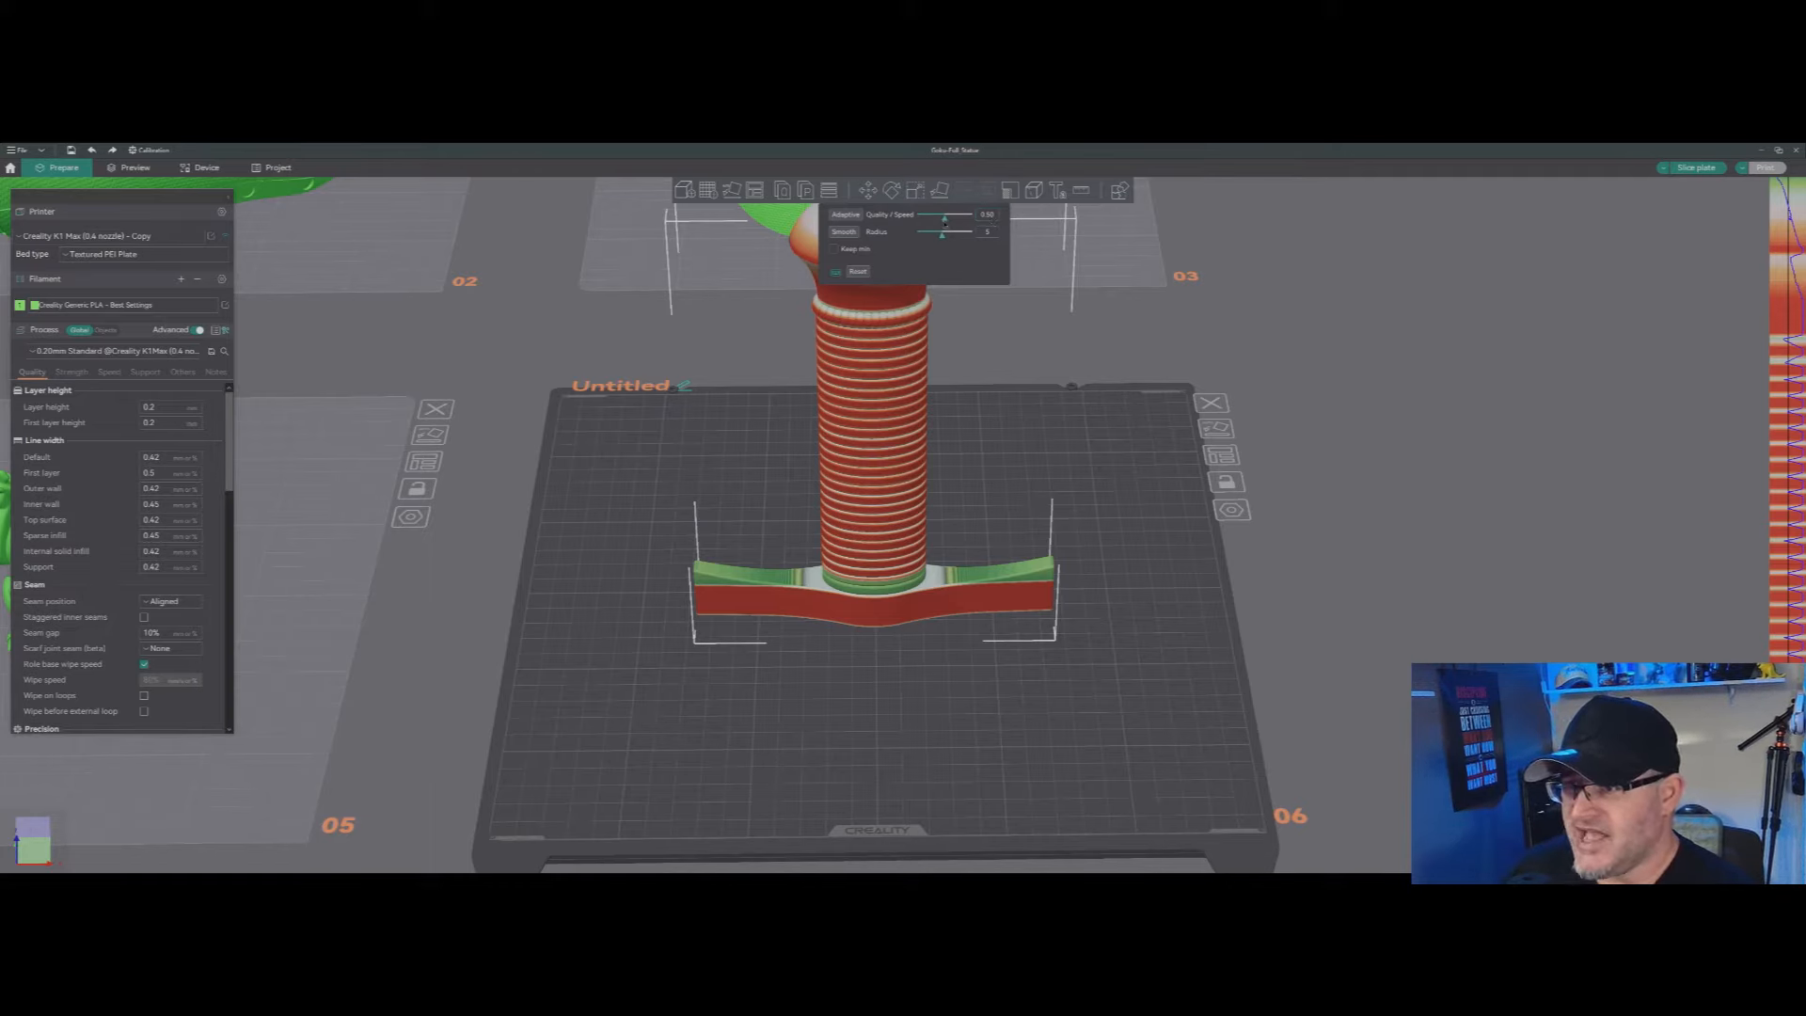
left_click_drag(948, 219, 970, 220)
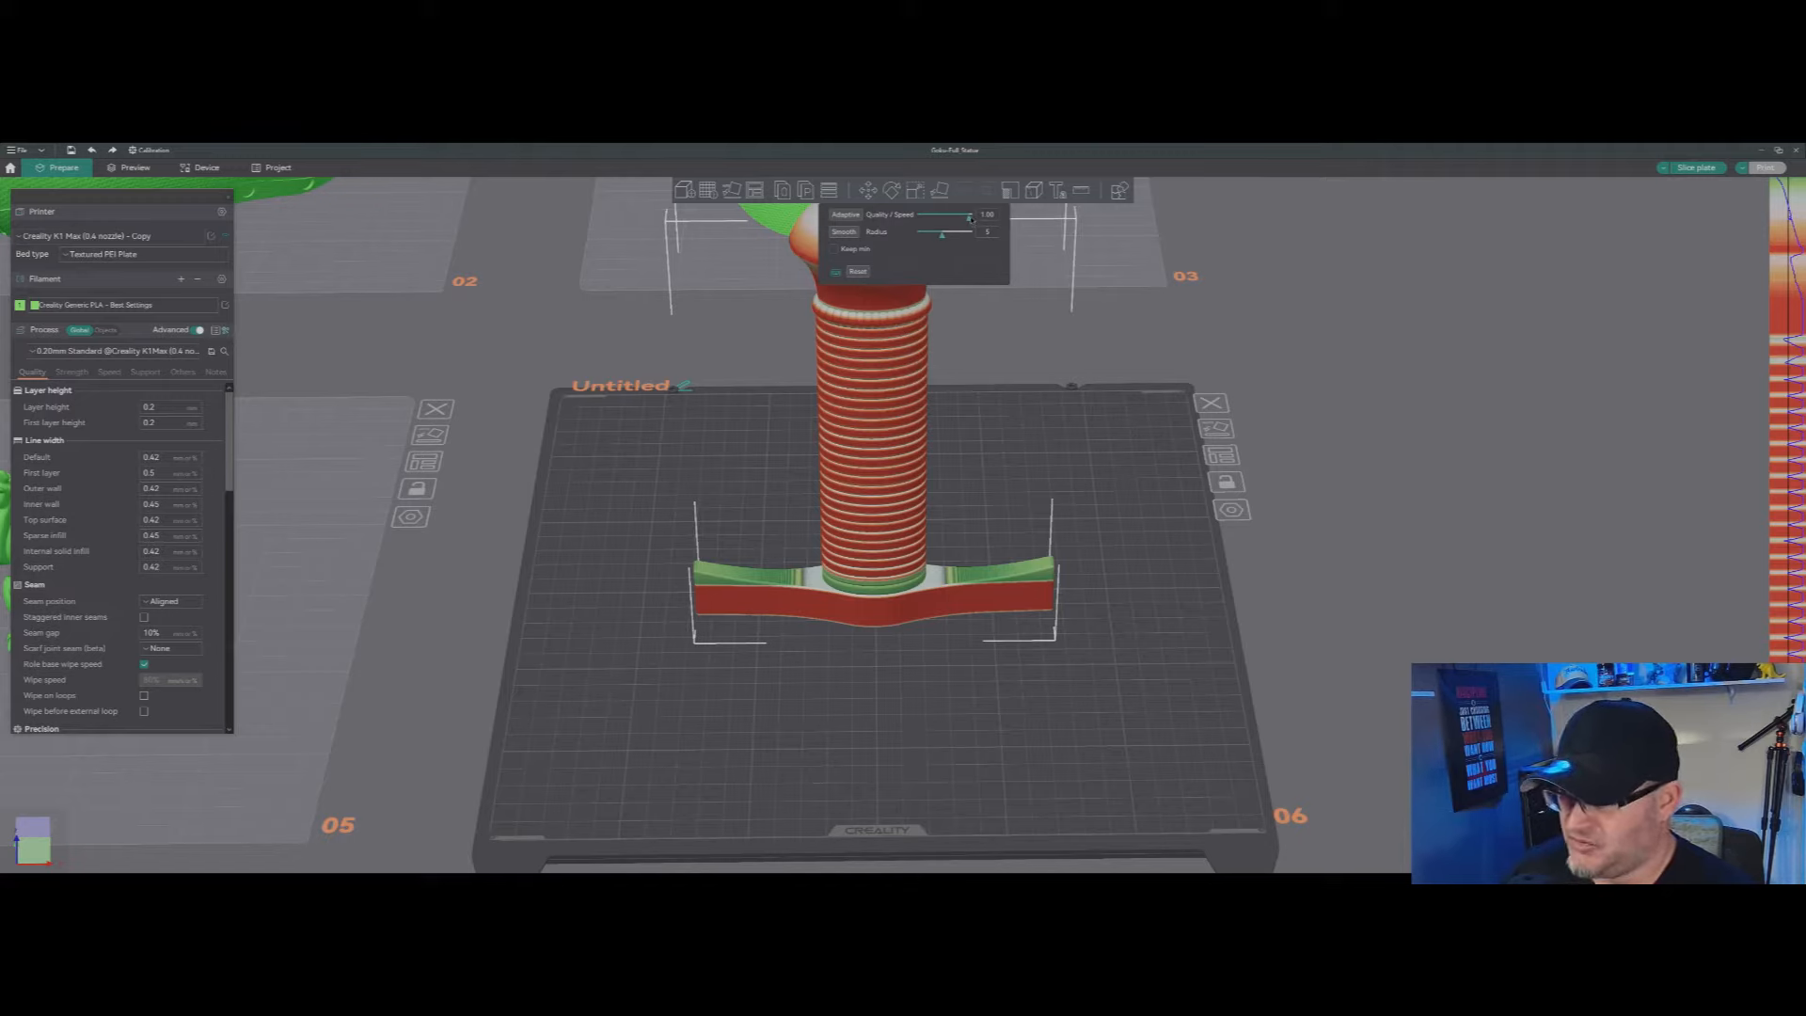
left_click_drag(969, 218, 945, 219)
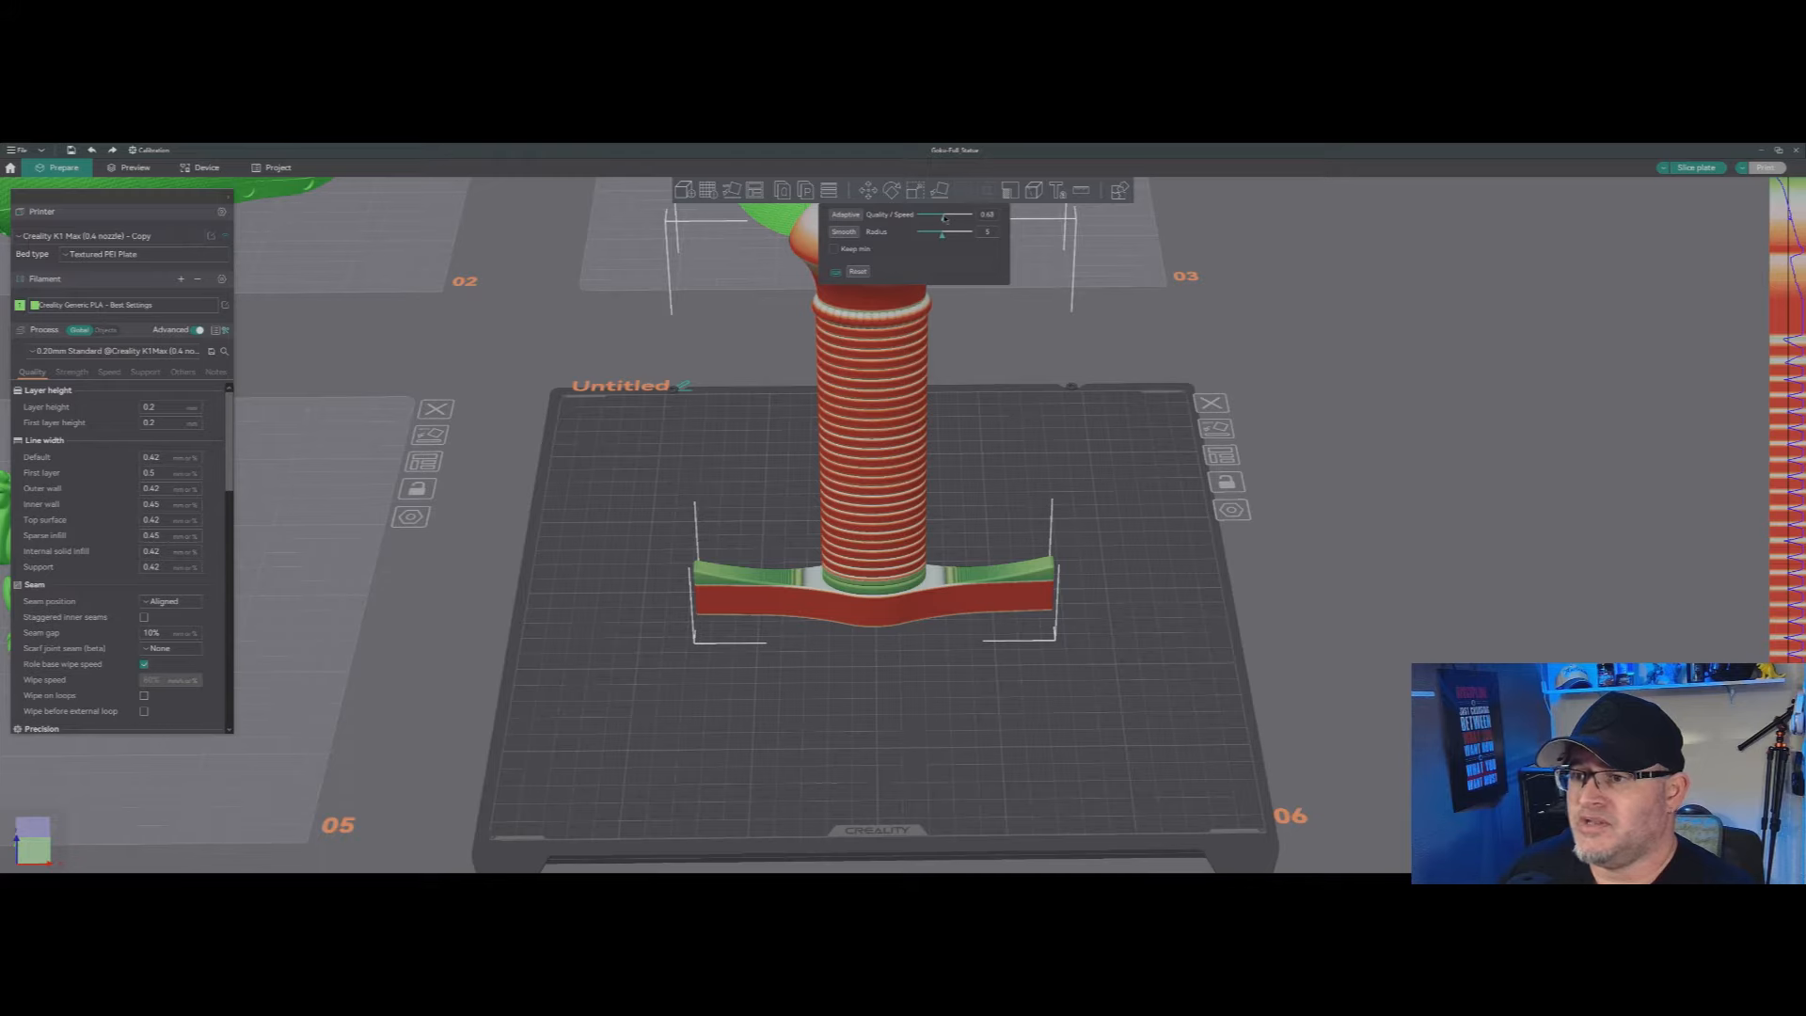
double_click(986, 216)
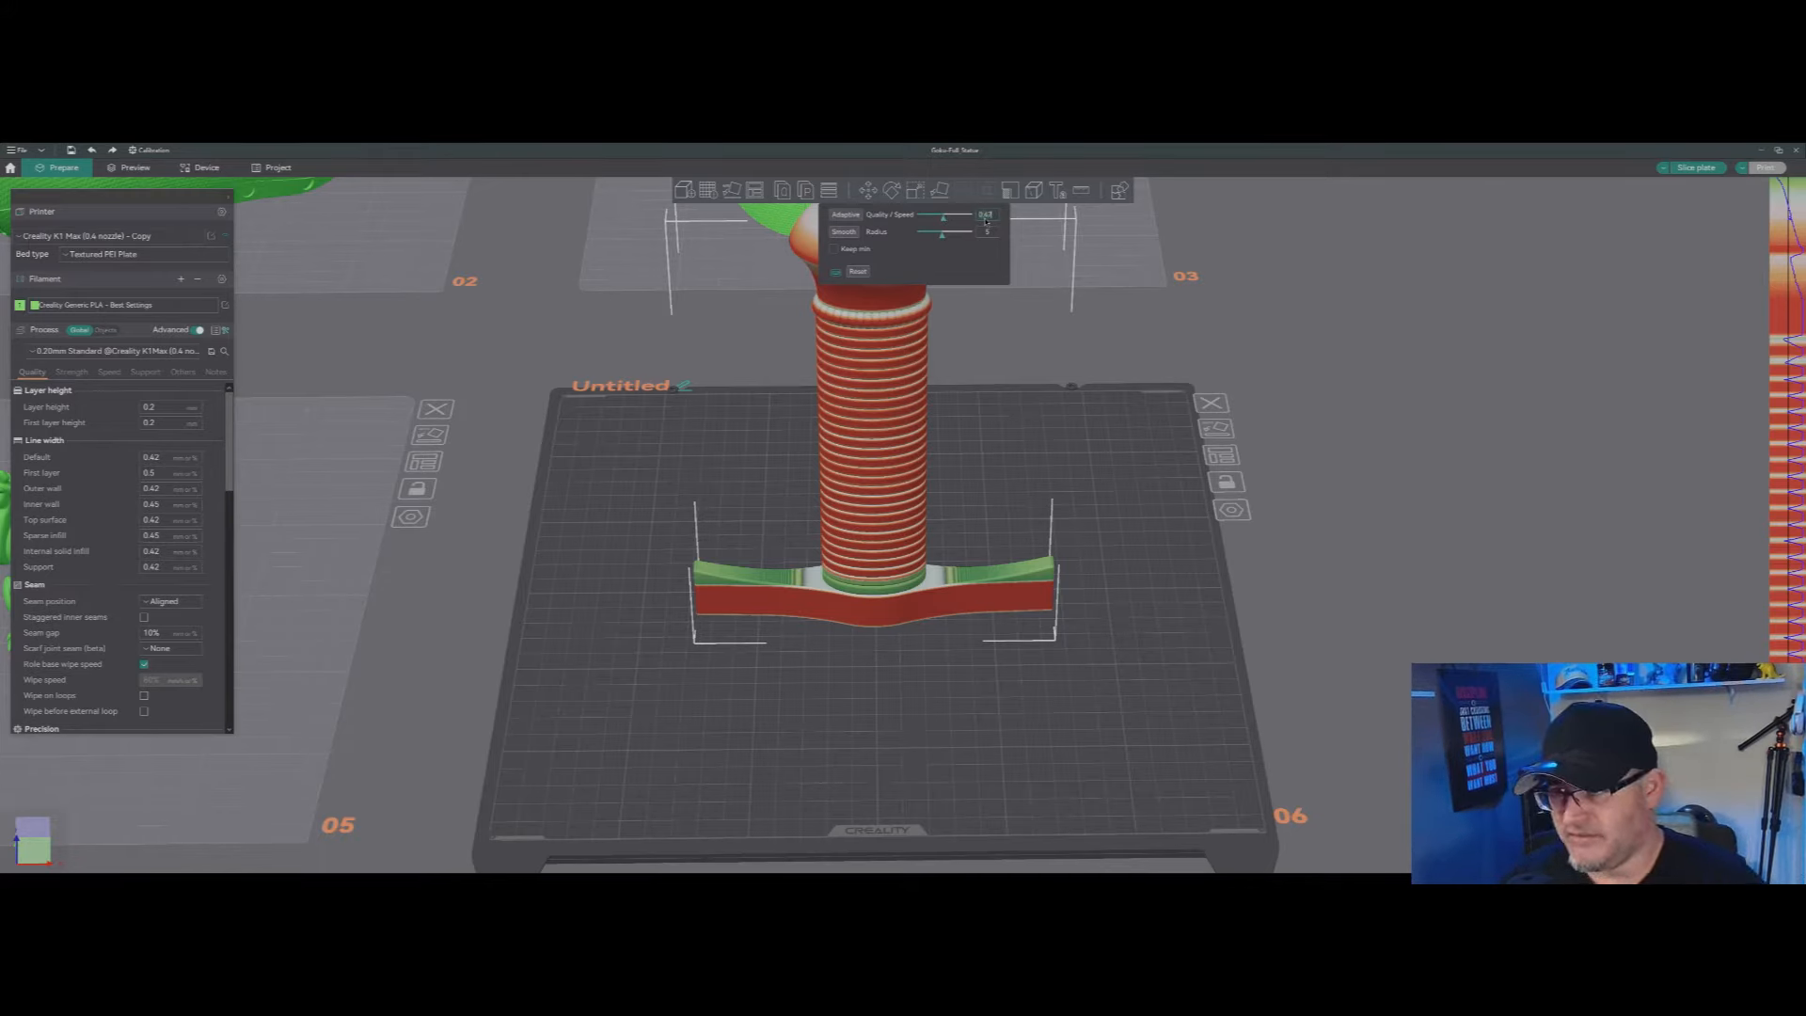
key("Return")
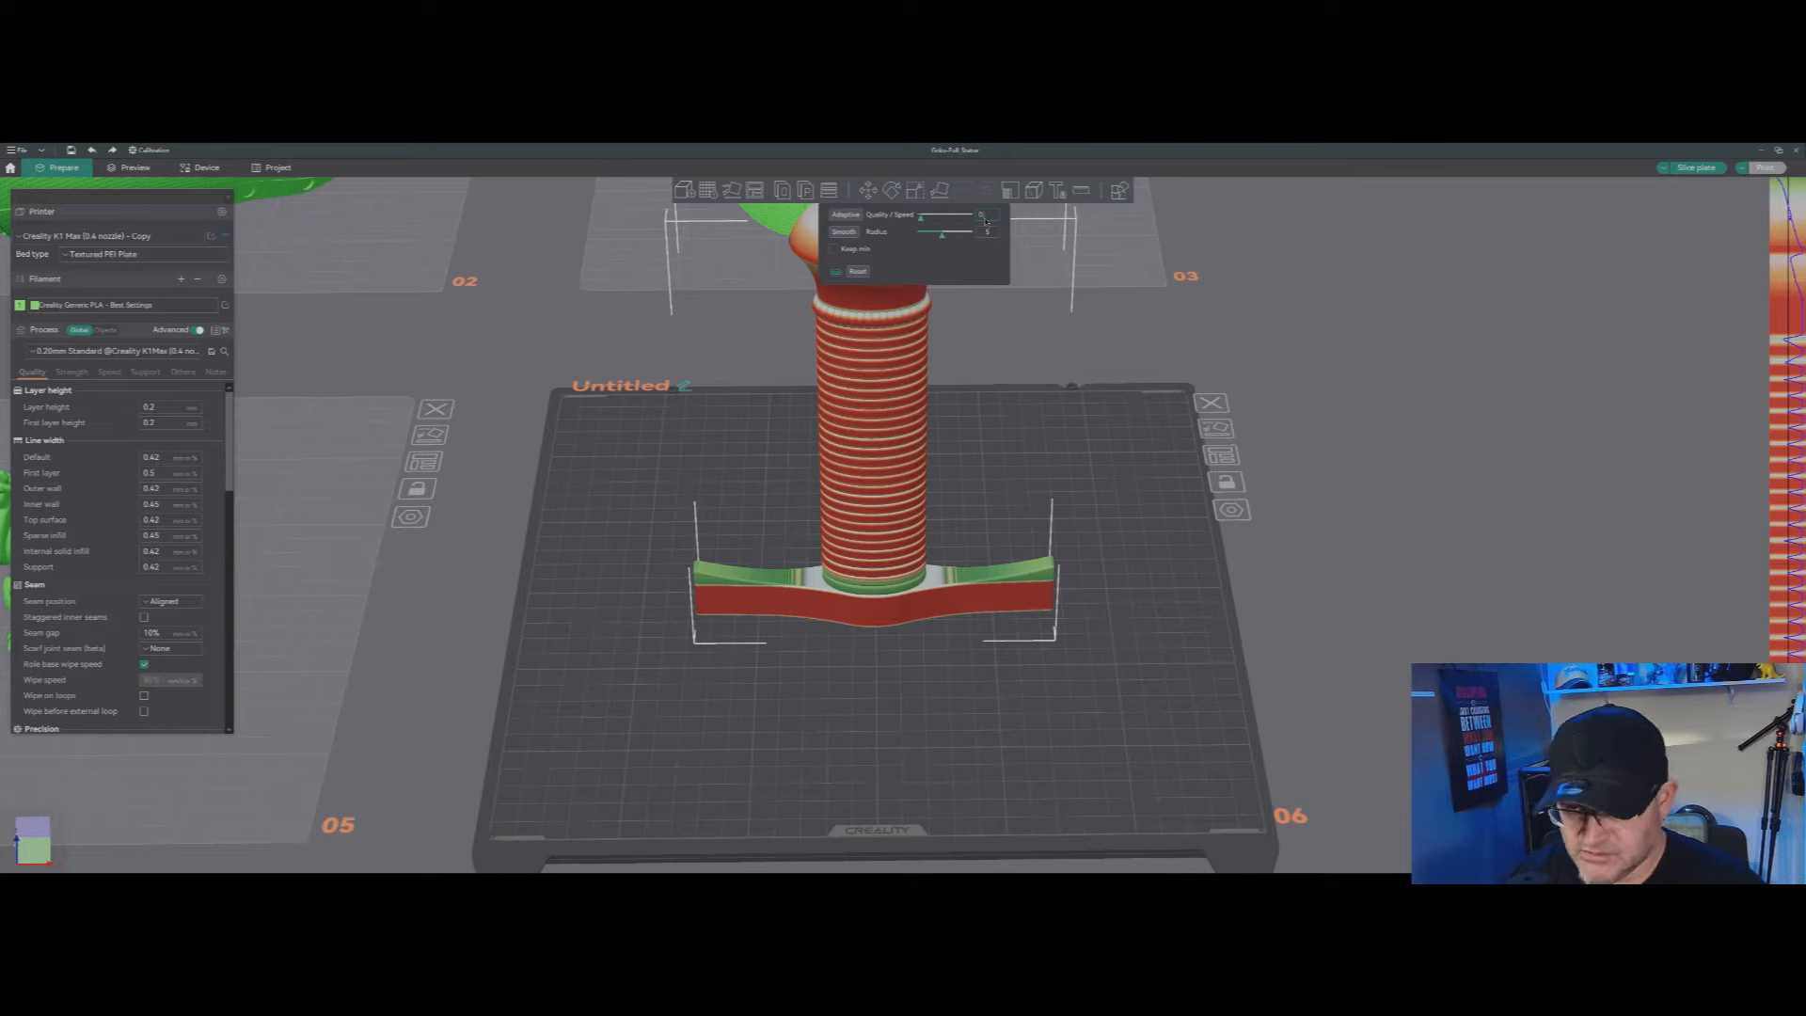
scroll(985, 219, "up", 3)
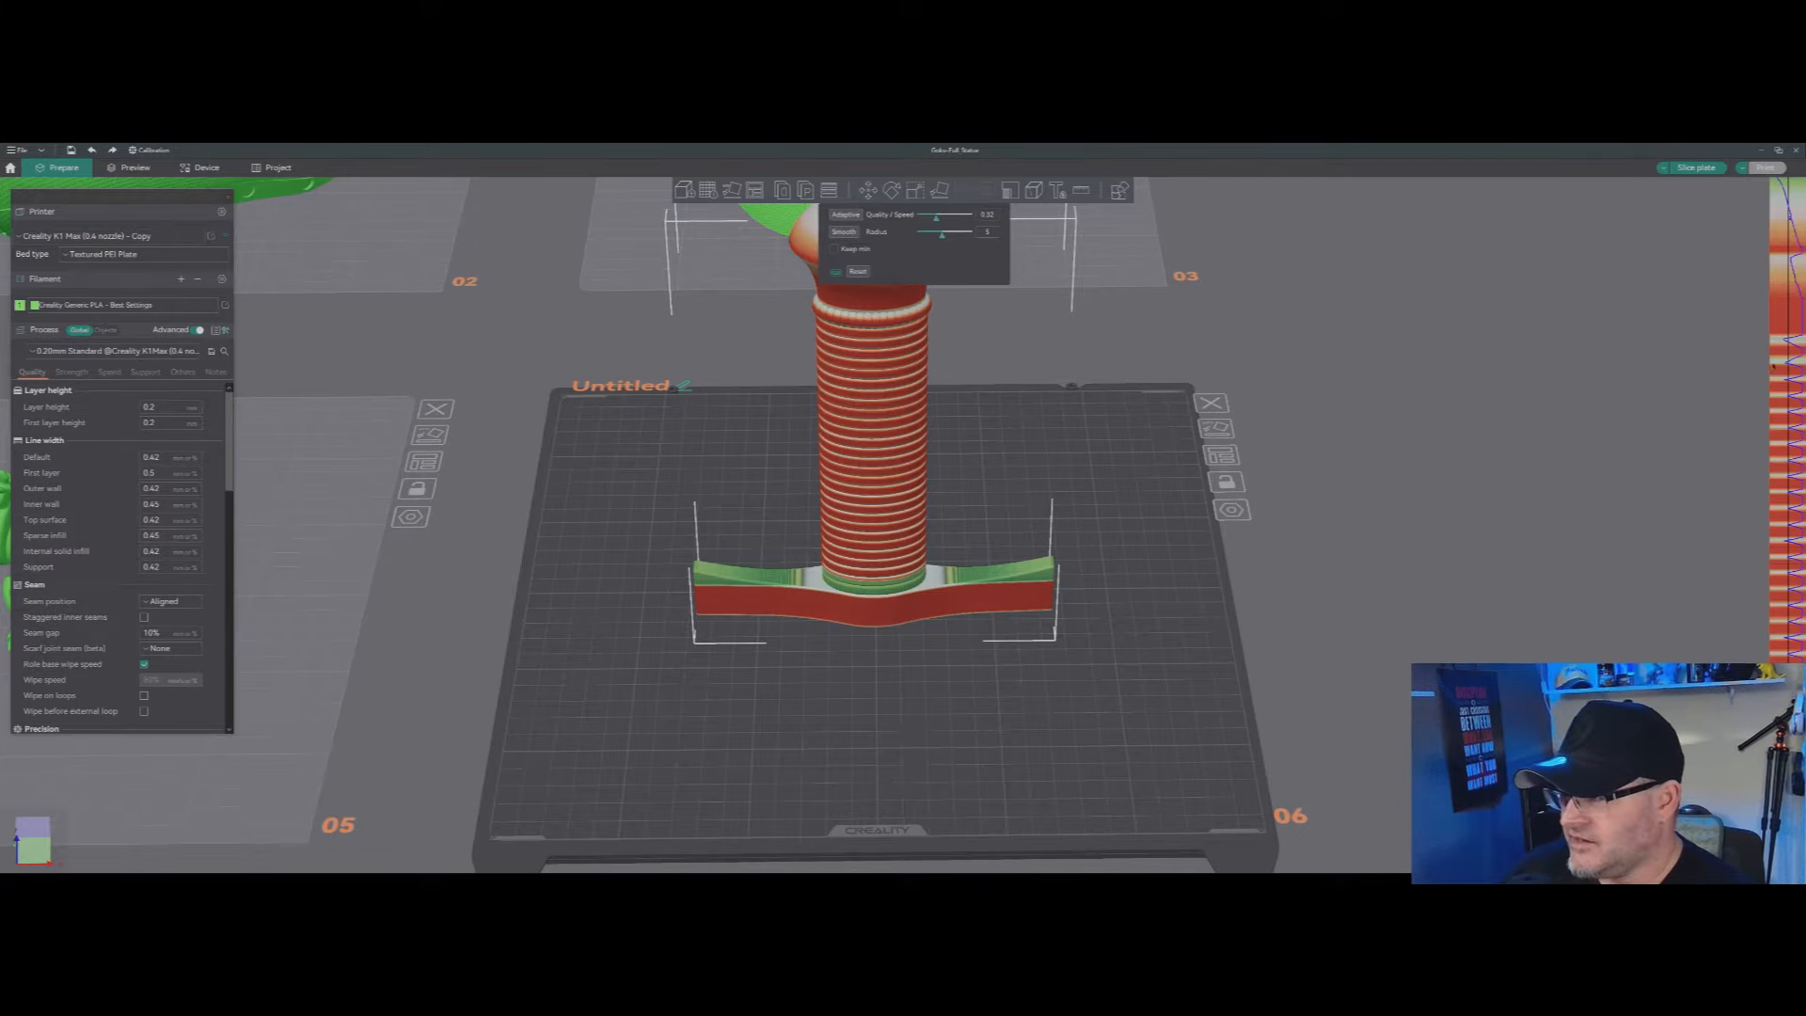
Step: Manually adjust the variable layer height profile along the hilt's grip and guard
mouse_move(1790, 381)
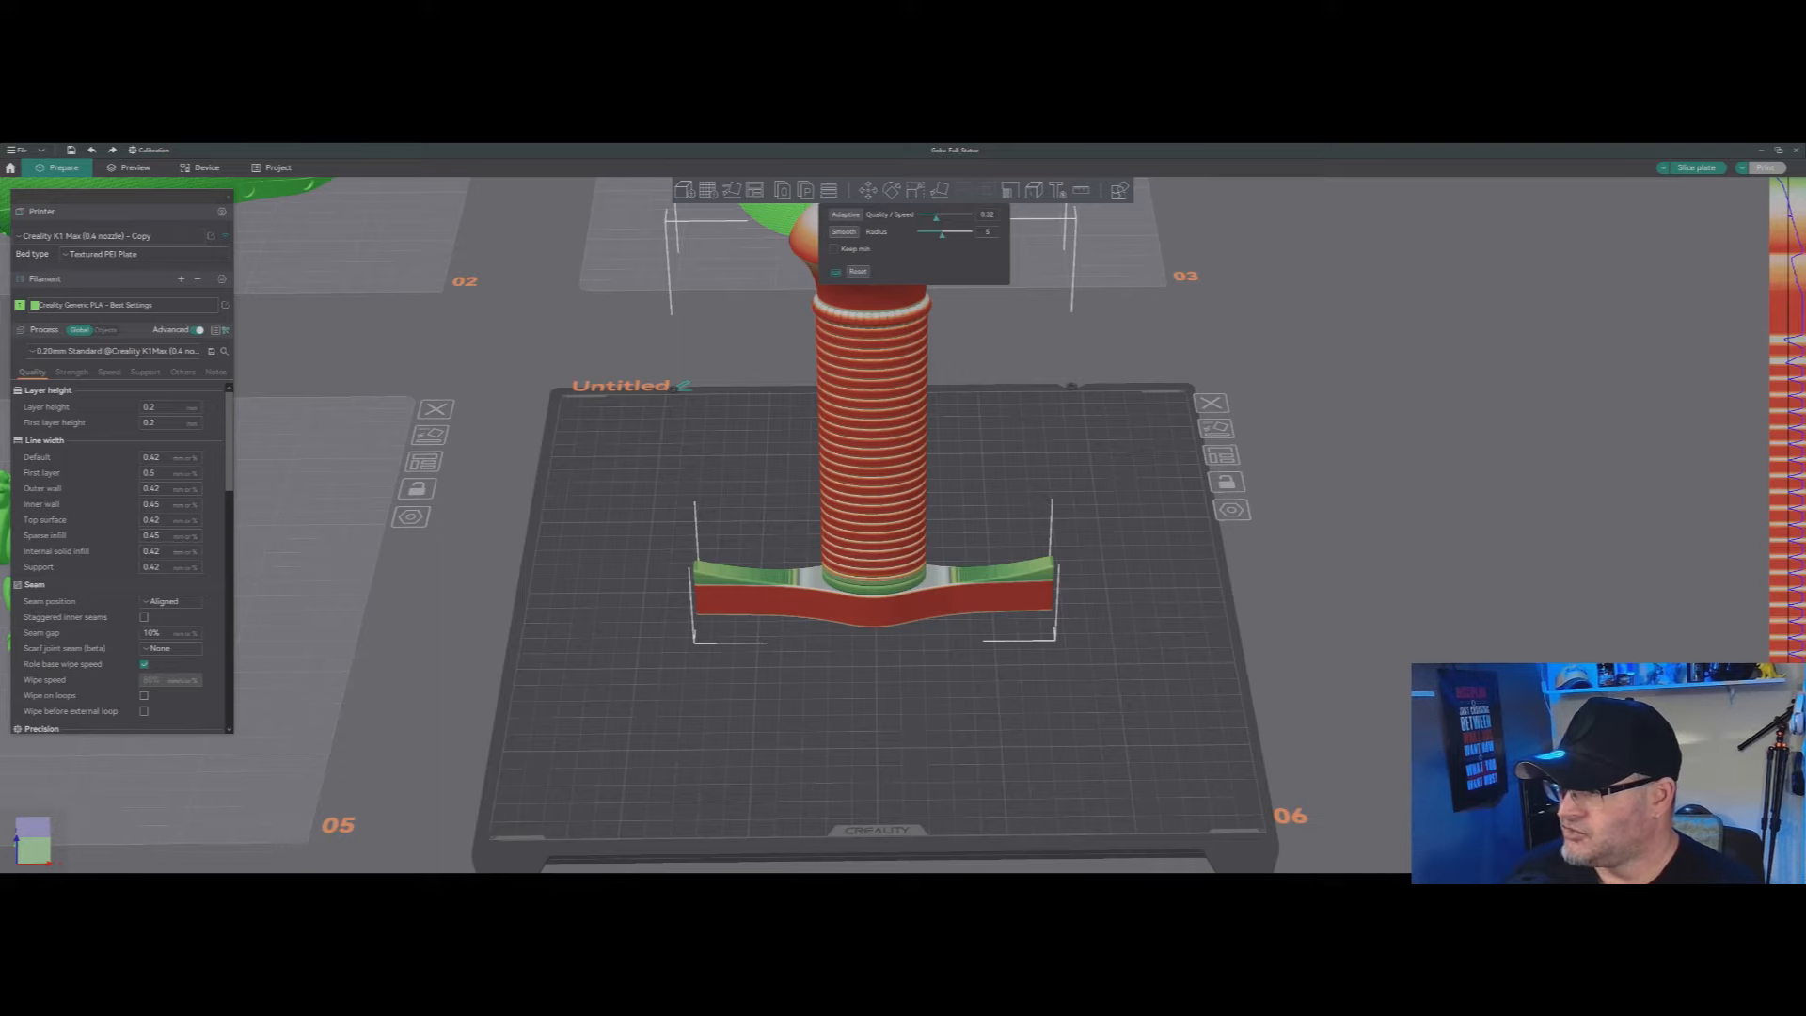
left_click(1788, 774)
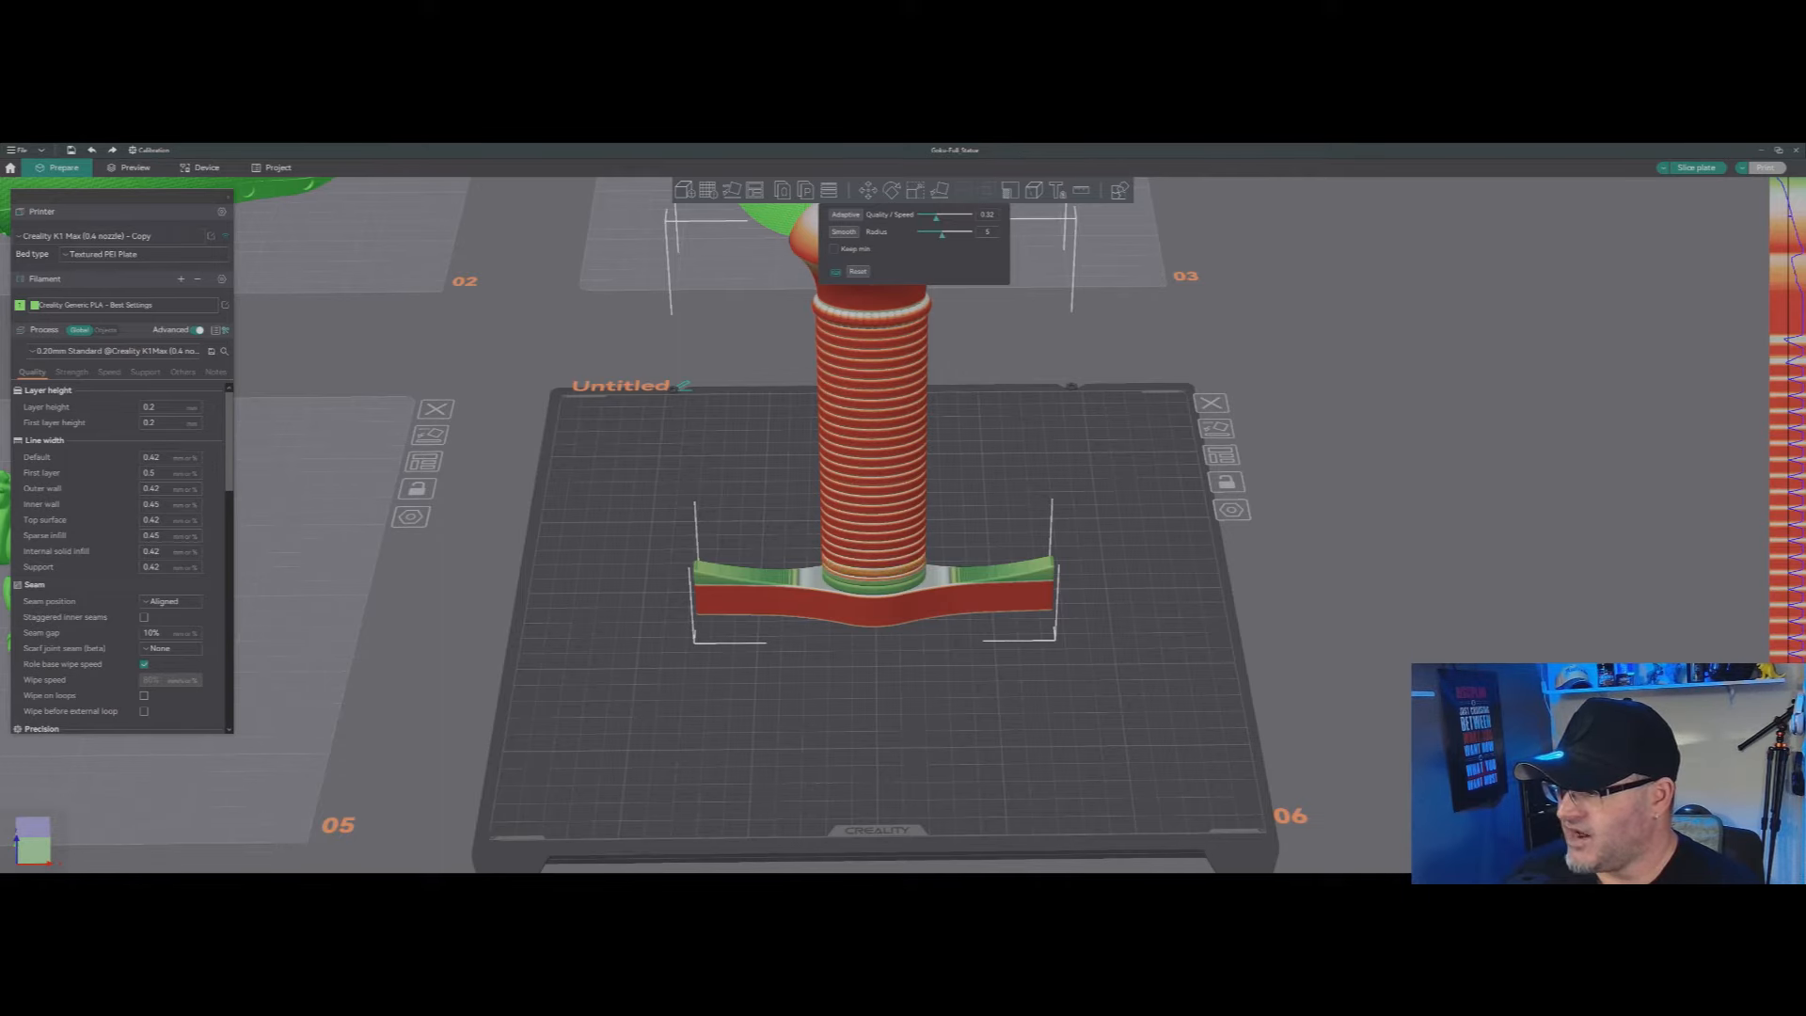
left_click_drag(1788, 744, 1792, 572)
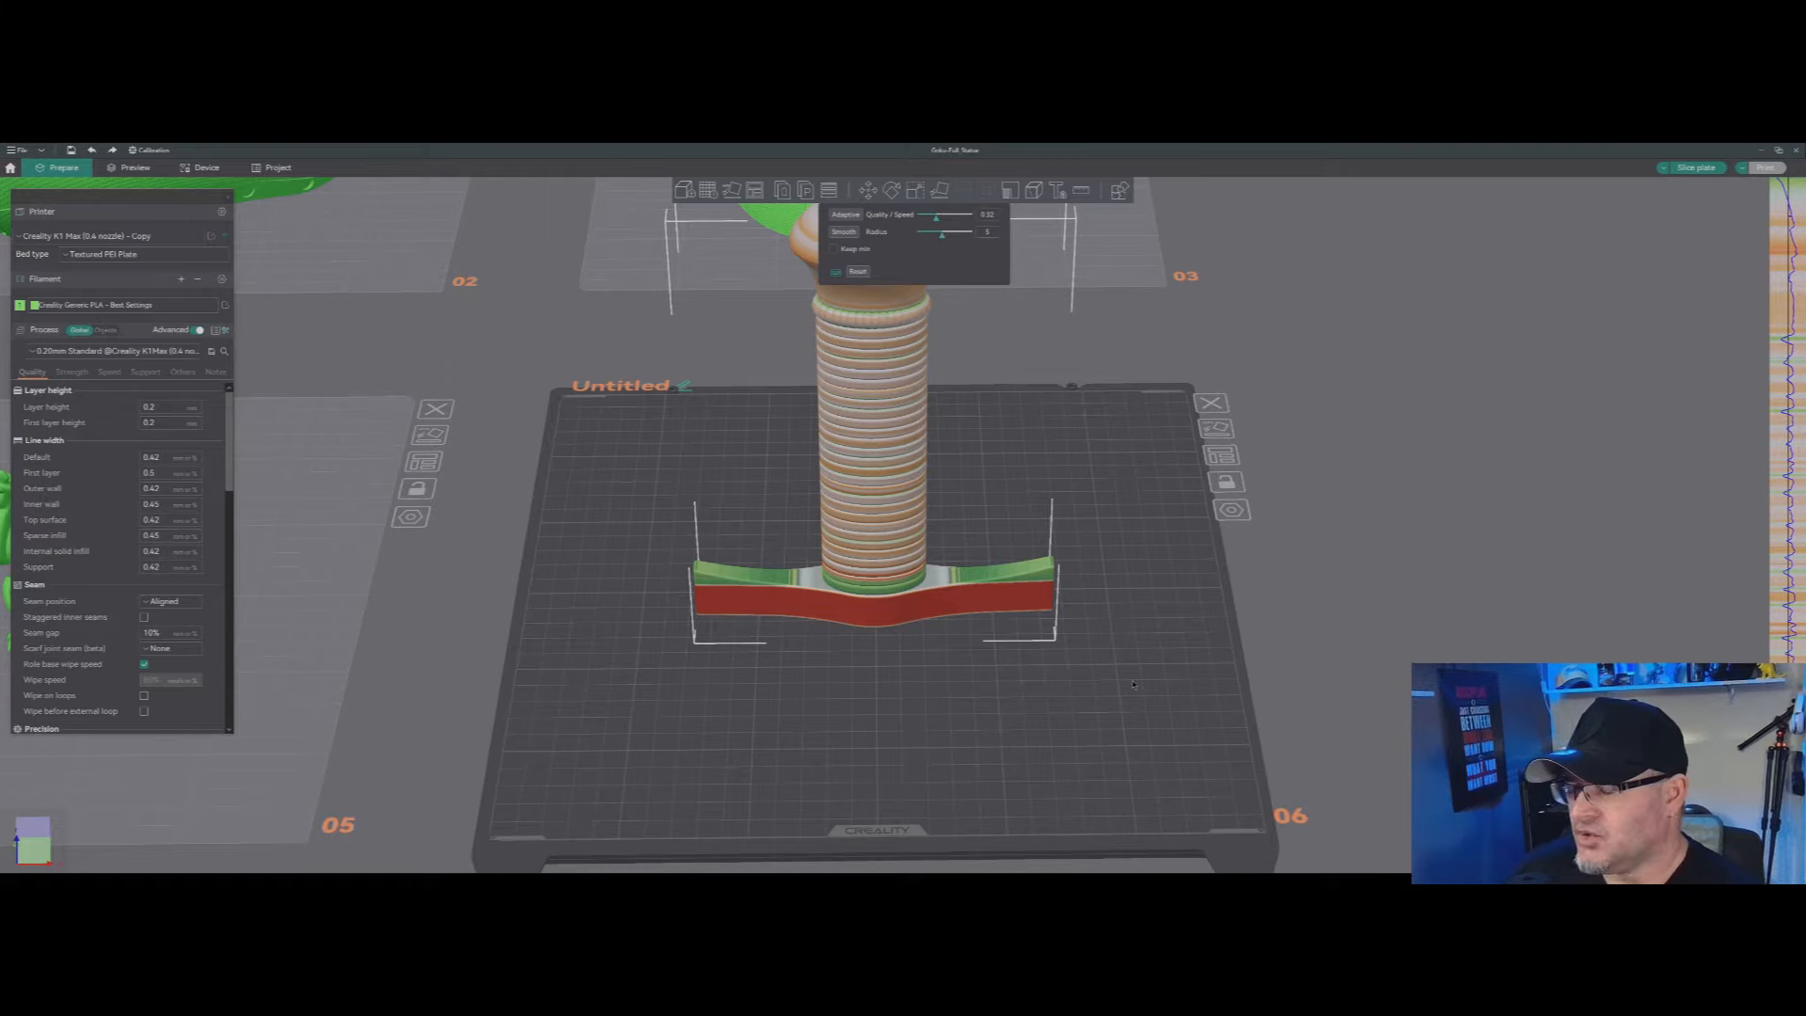
right_click_drag(1136, 692, 1144, 730)
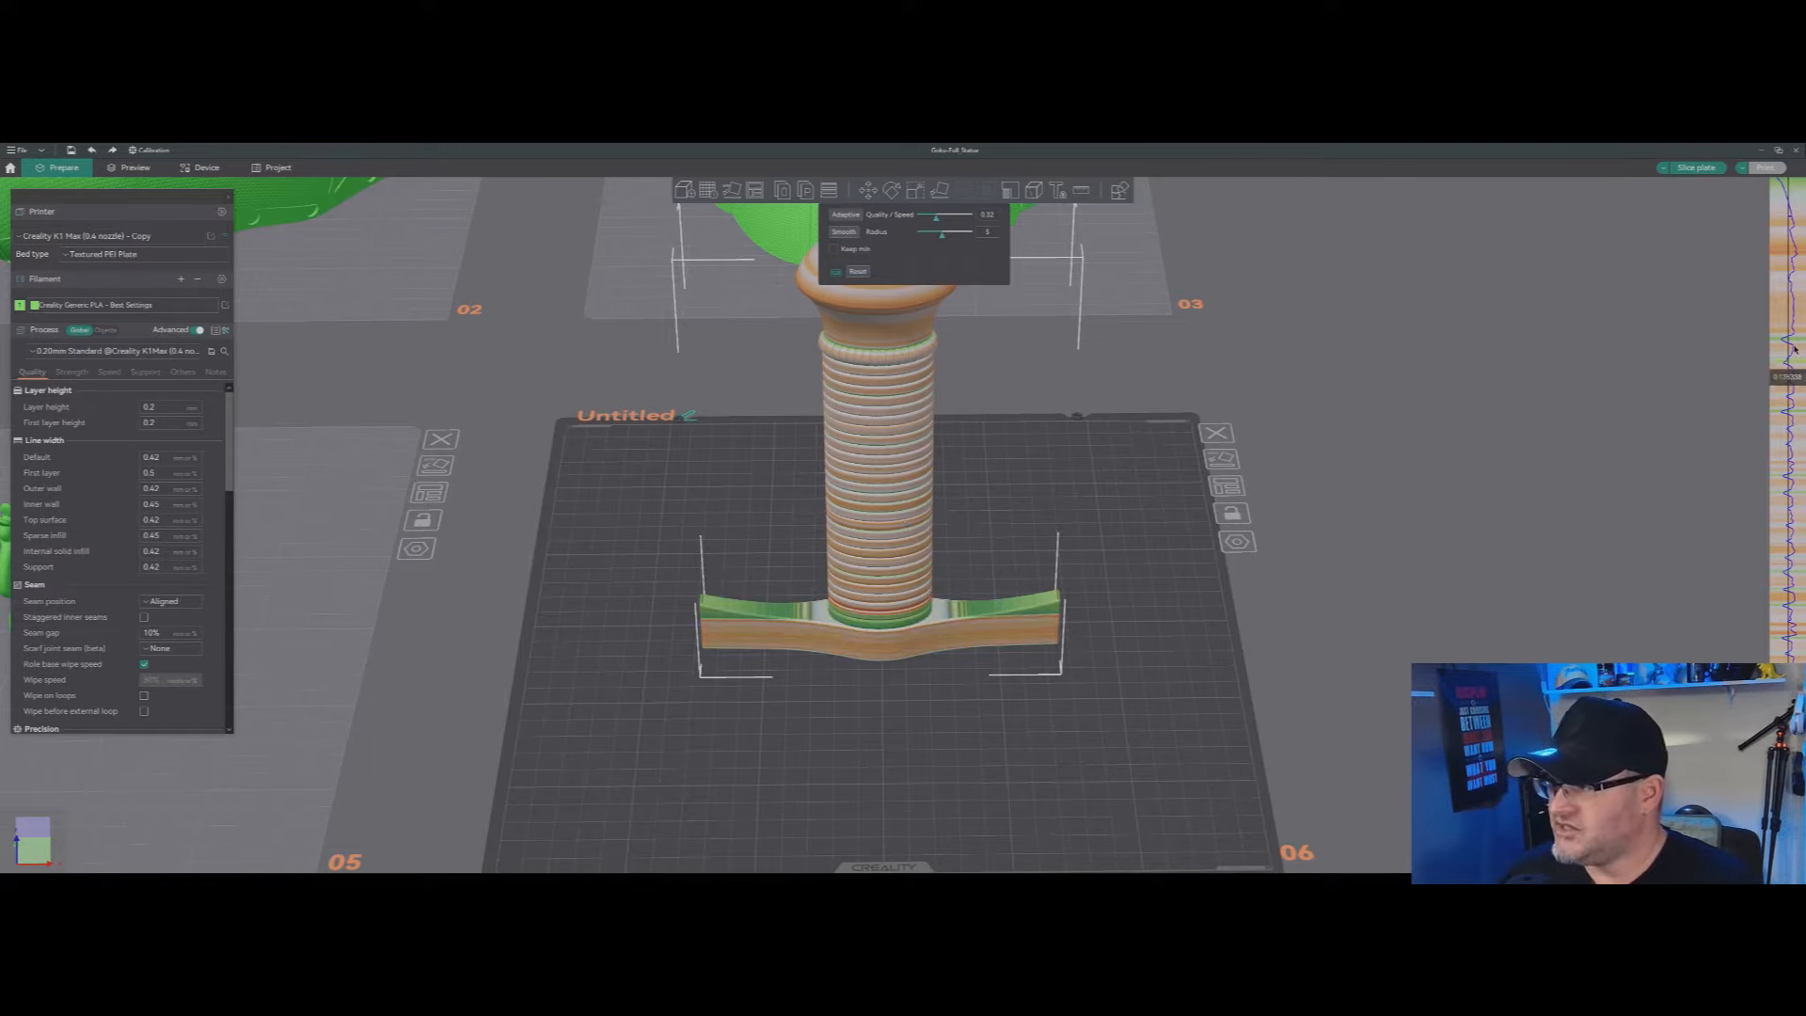
Step: Smooth the hilt's layer heights with a radius of 5 and touch up the upper part of the profile by hand
left_click(844, 232)
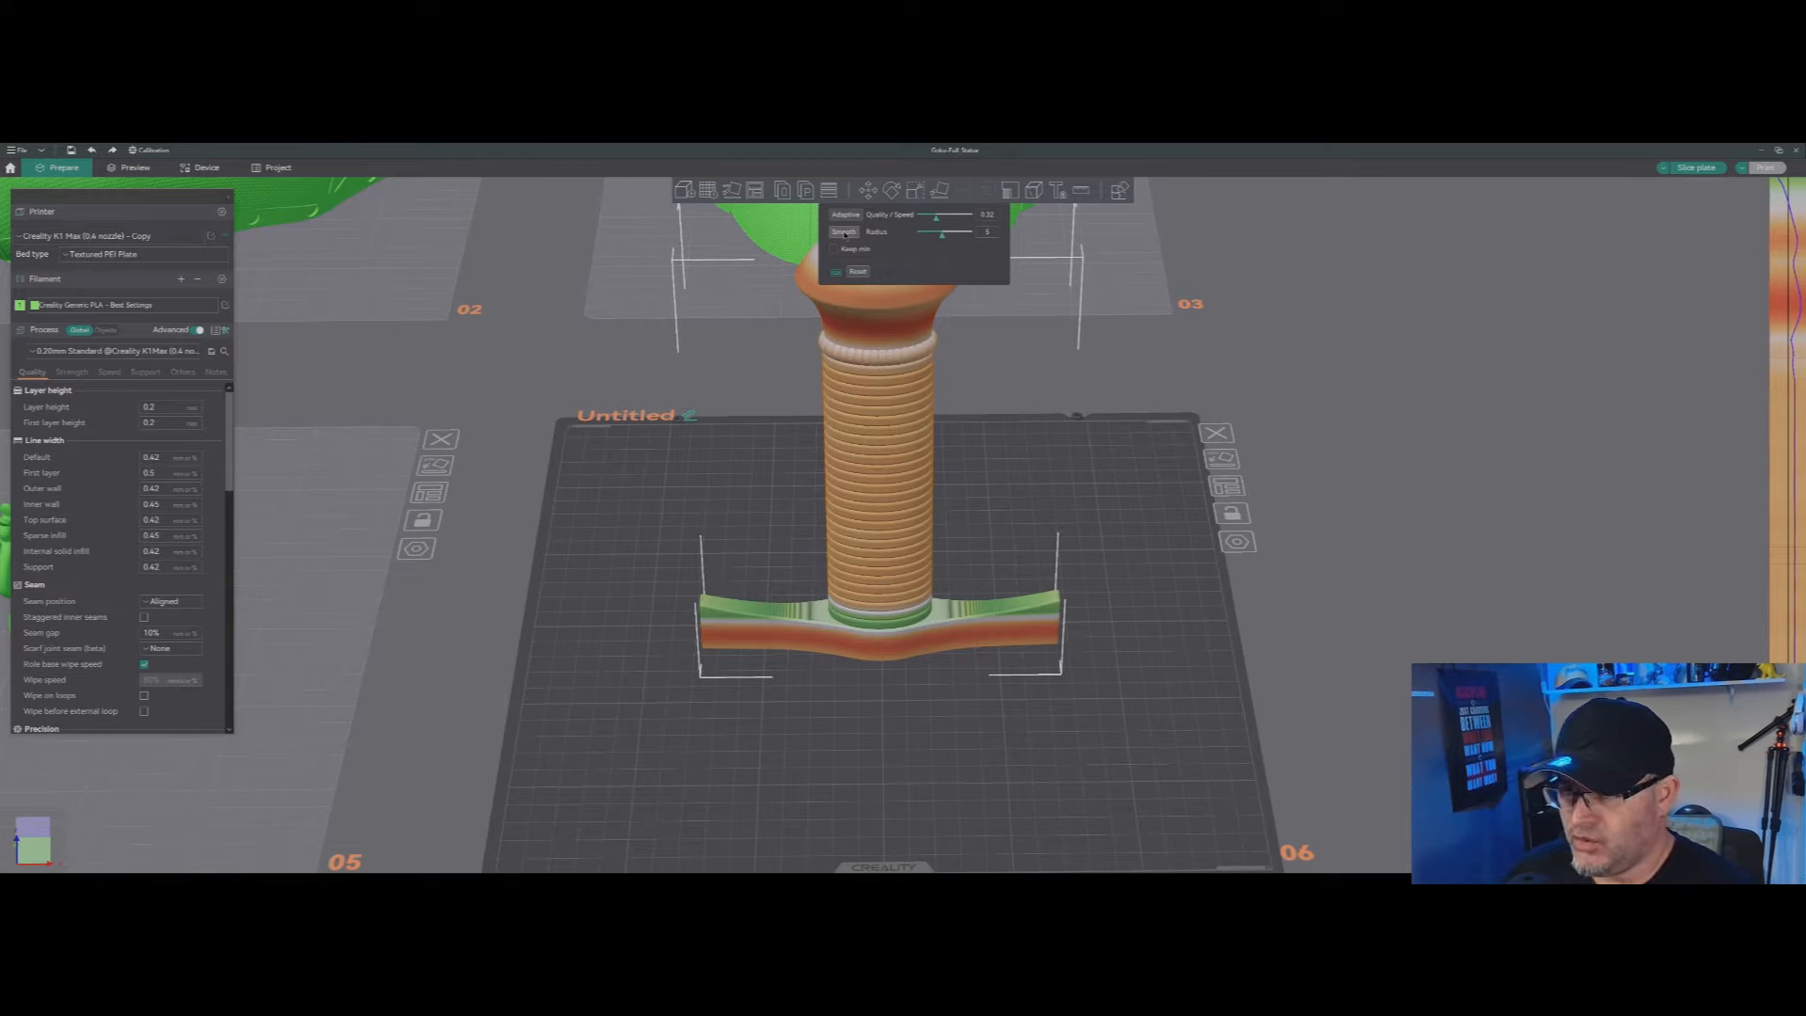
mouse_move(1779, 225)
left_mouse_down()
mouse_move(1793, 331)
mouse_move(1793, 243)
left_mouse_up()
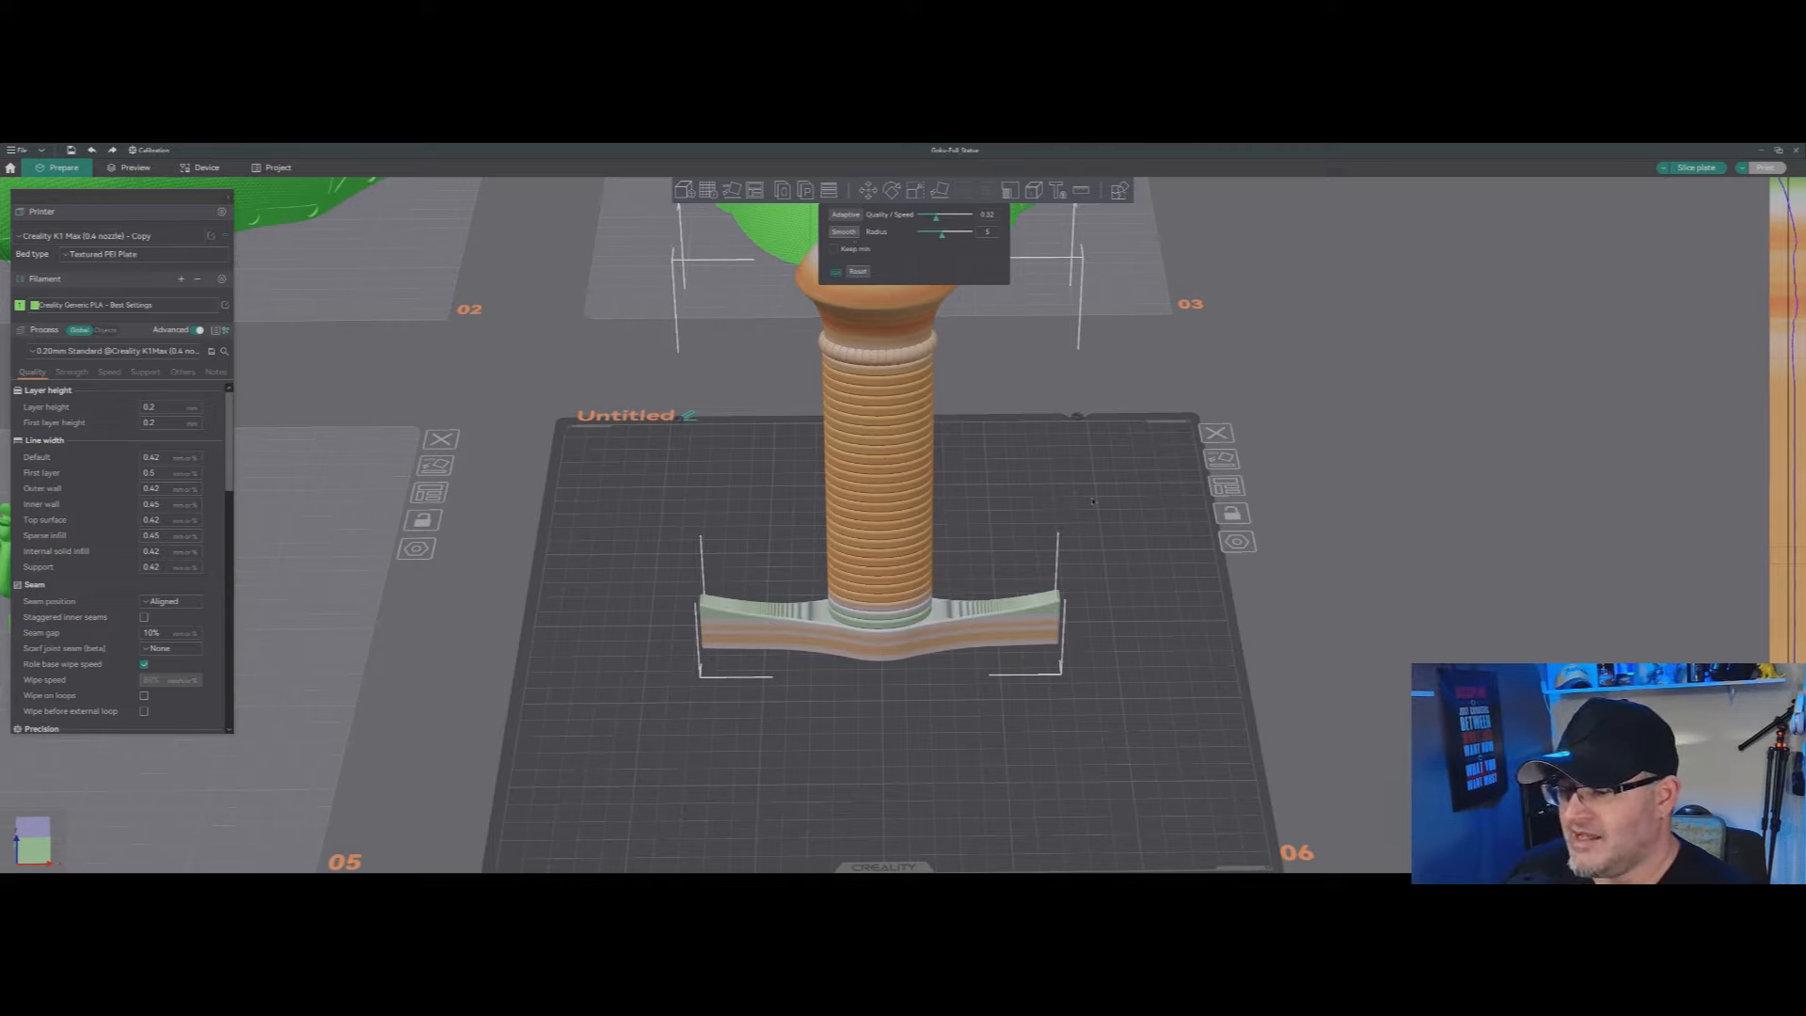
mouse_move(1796, 229)
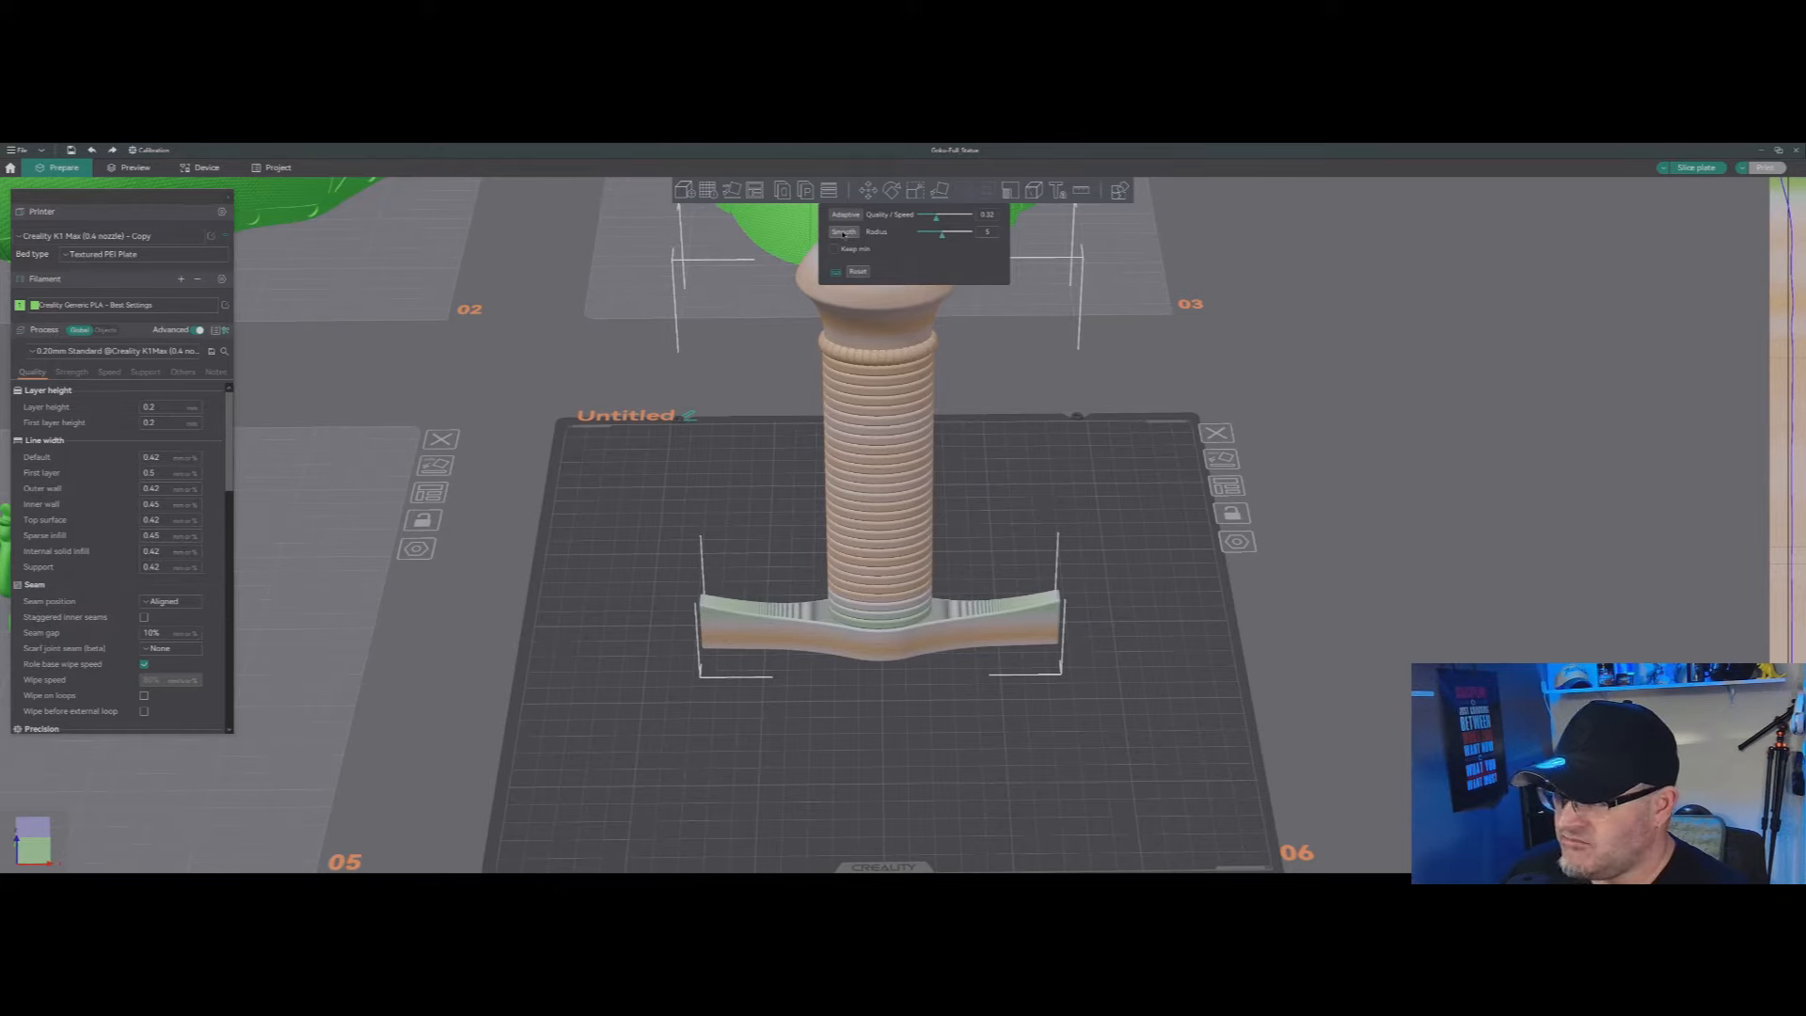
Step: Slice plate 06 with the smoothed variable layer heights, review the preview, and return to the model view
right_click_drag(1167, 583, 1161, 656)
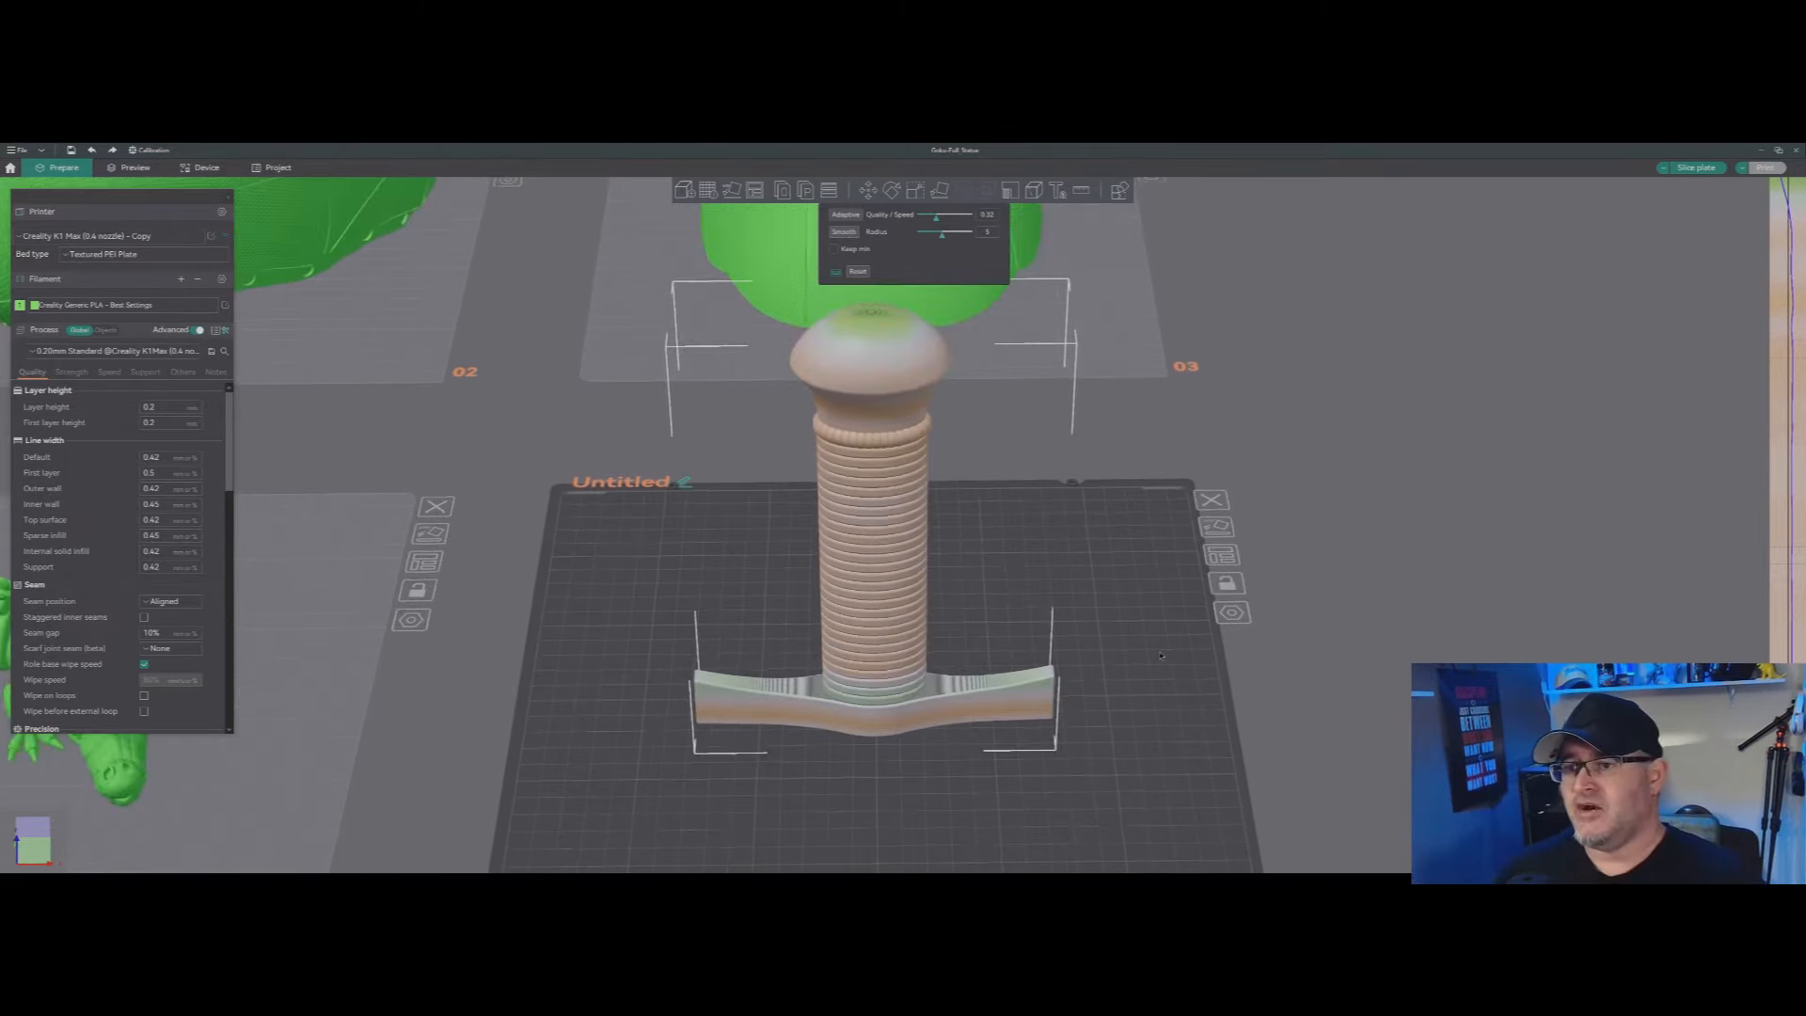
left_click_drag(1154, 642, 1164, 700)
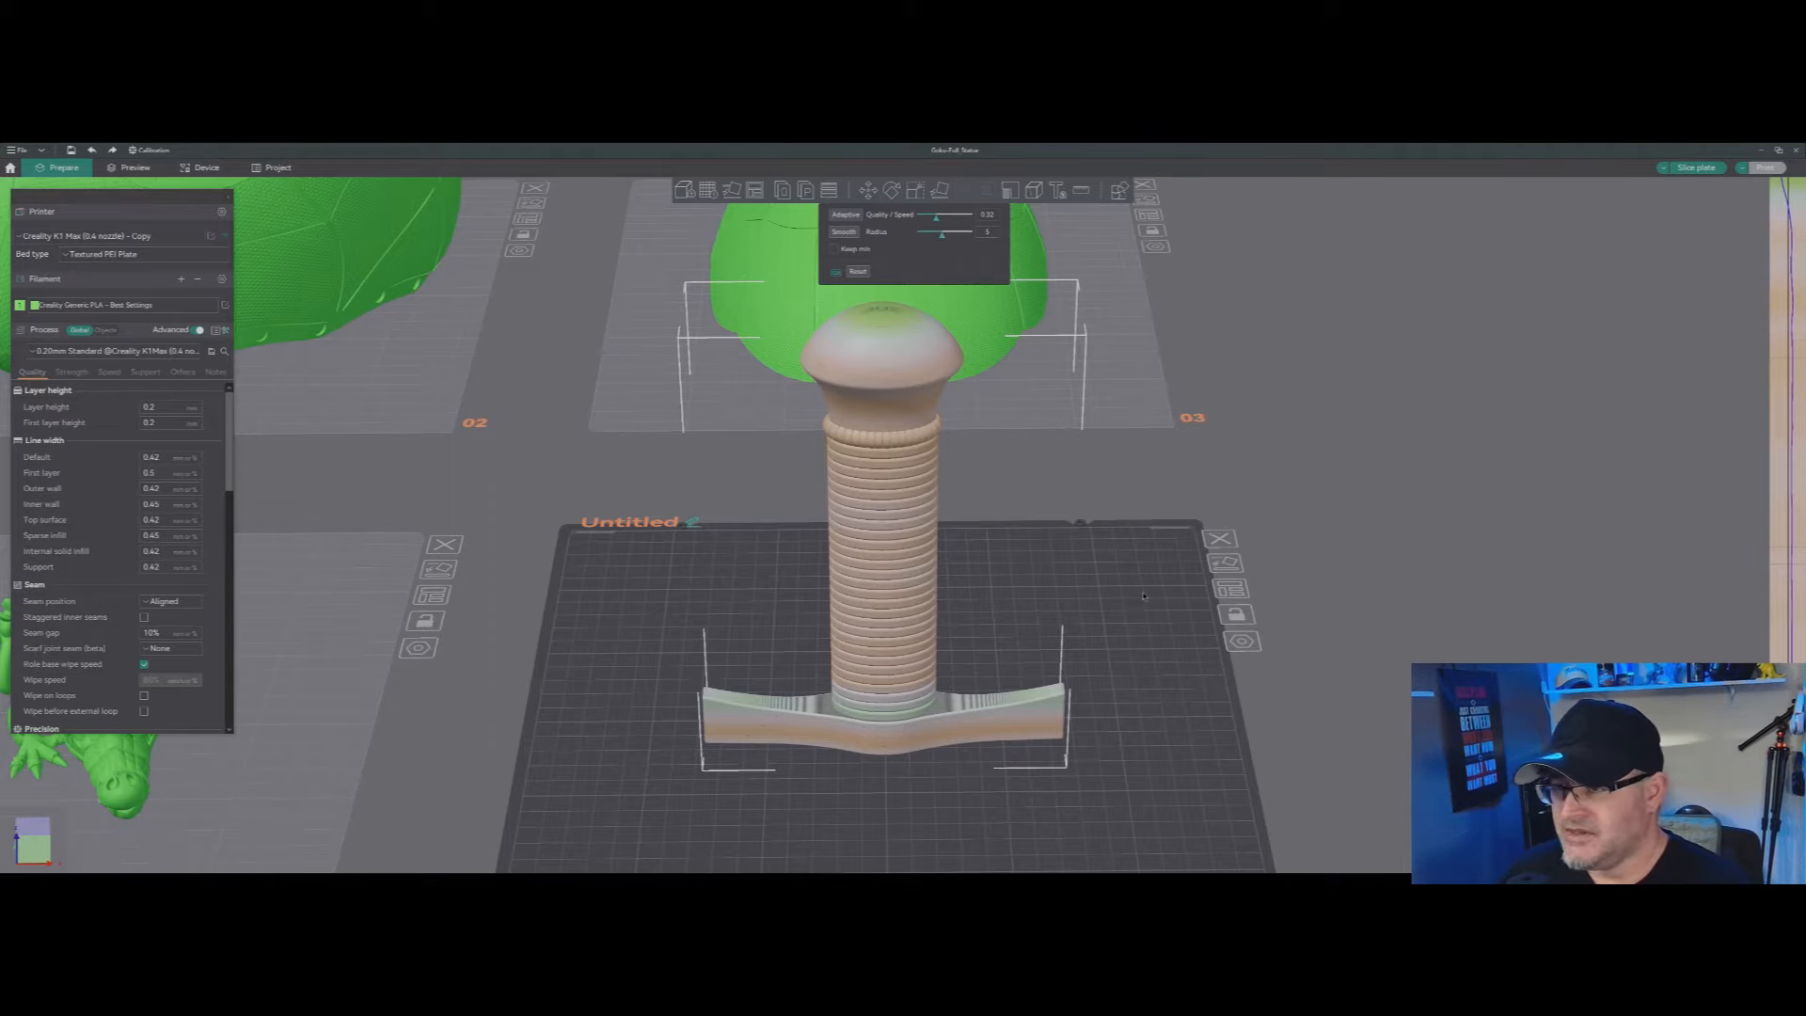
left_click(1696, 167)
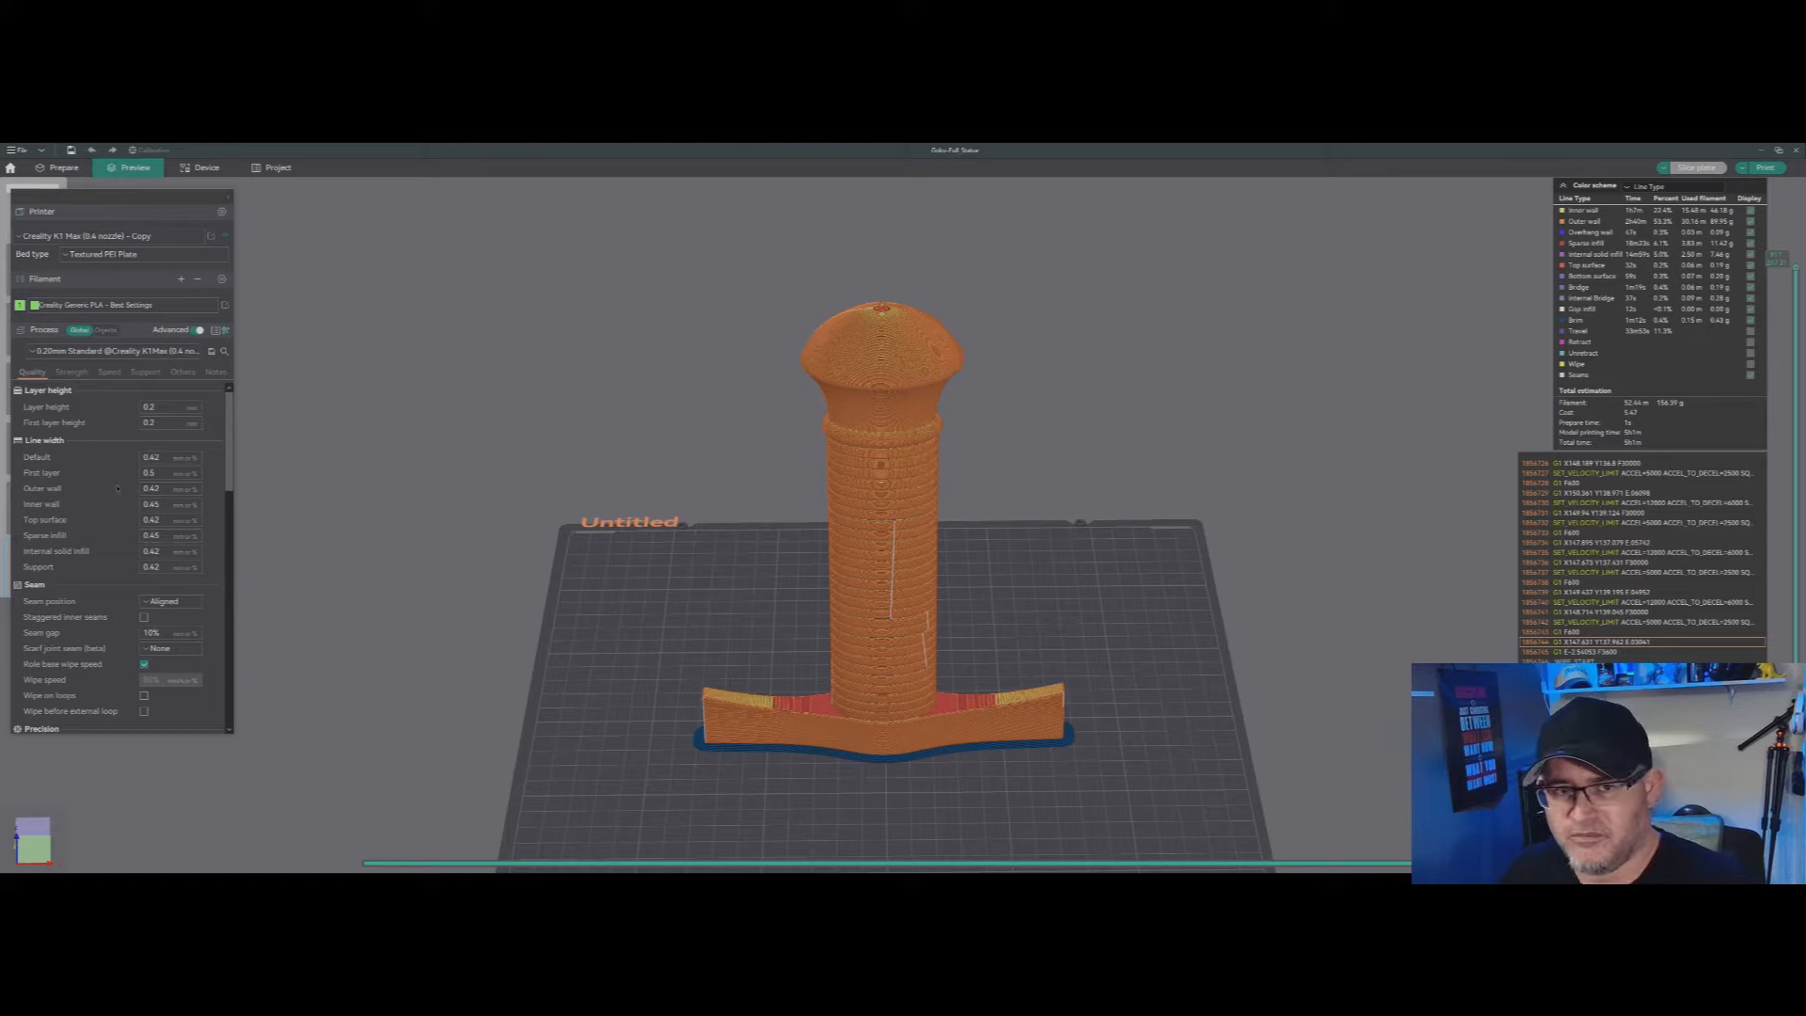
left_click(60, 168)
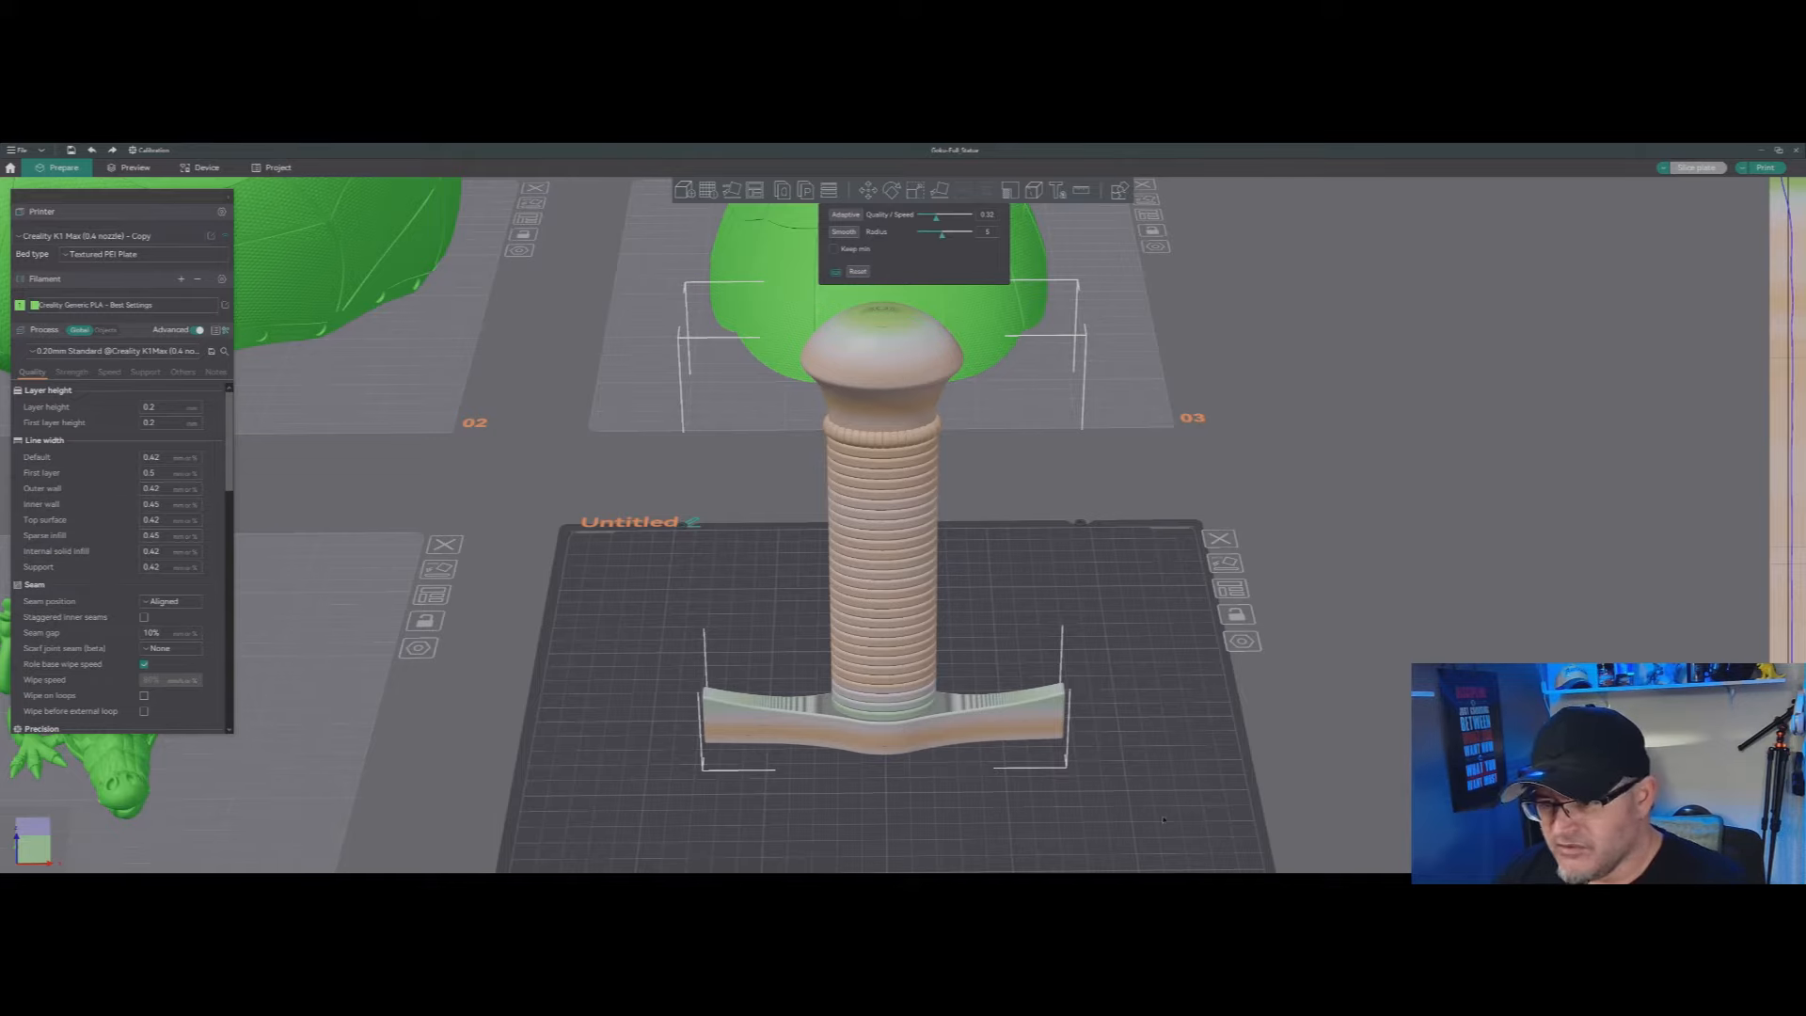
right_click_drag(1164, 819, 1167, 817)
left_click_drag(1166, 817, 1151, 735)
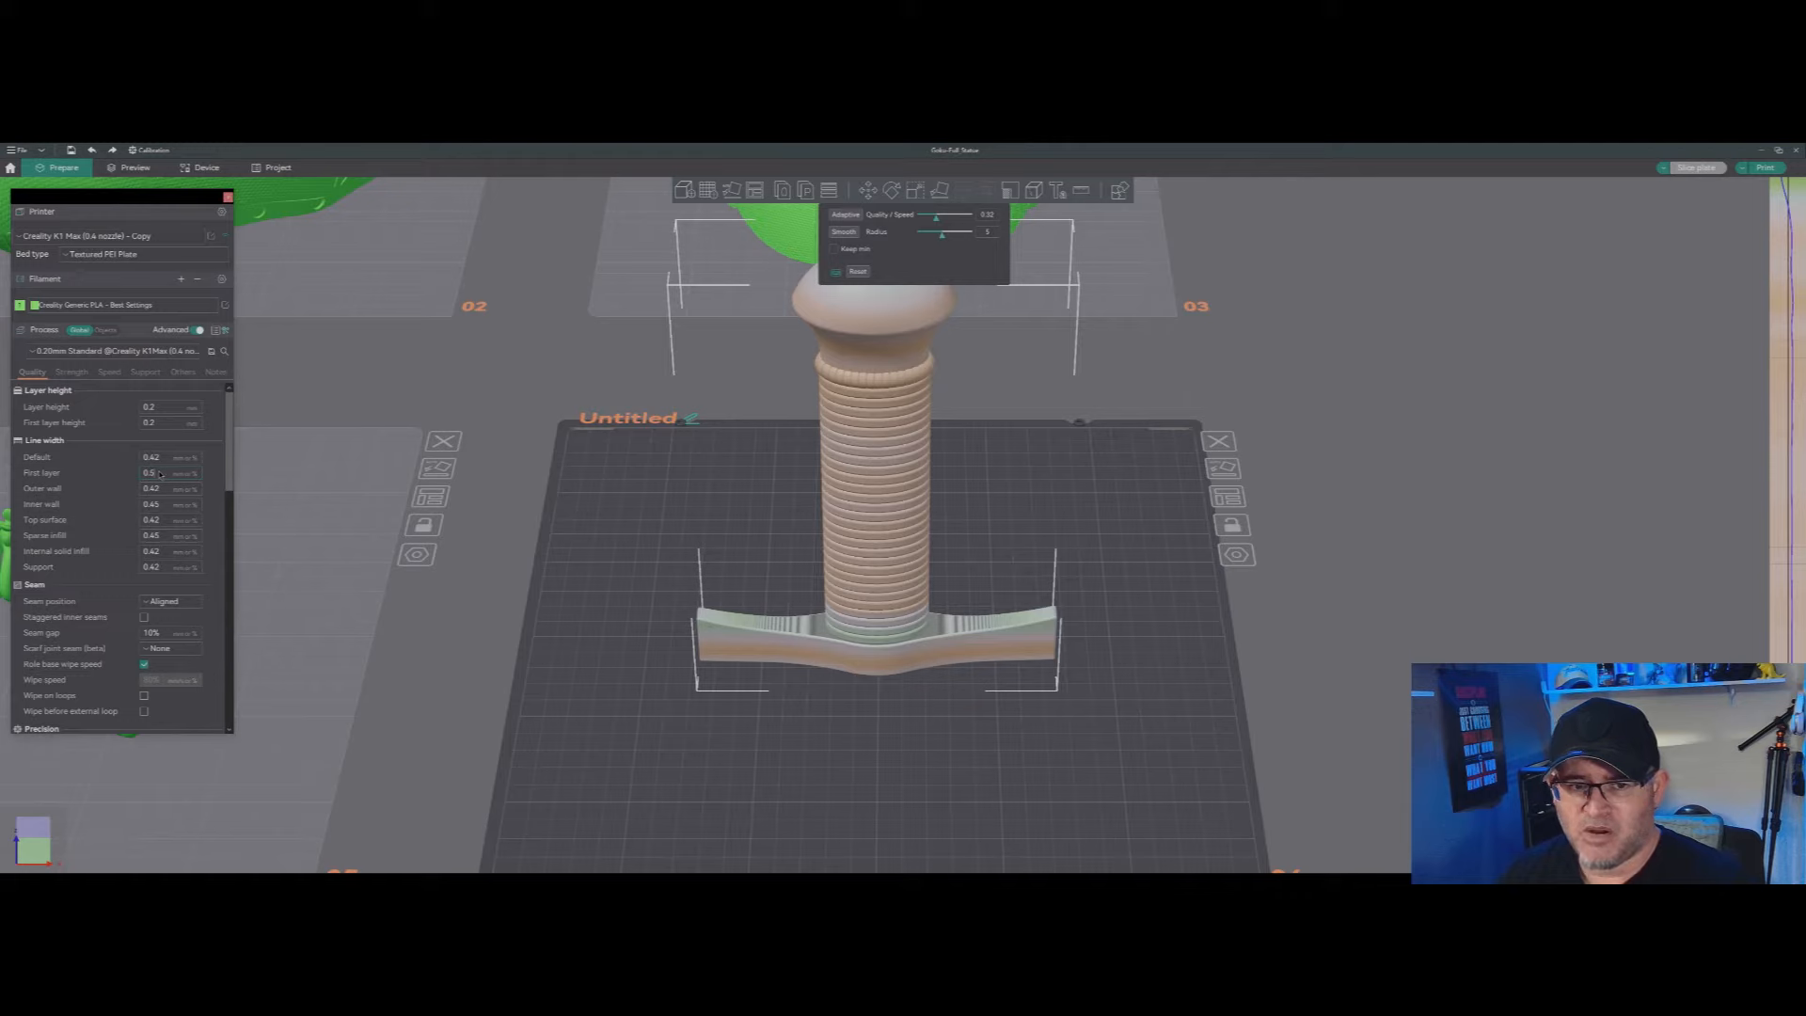
Step: Set the first layer line width to 0.45 mm and inspect the underside of the hilt
key("BackSpace")
type("45")
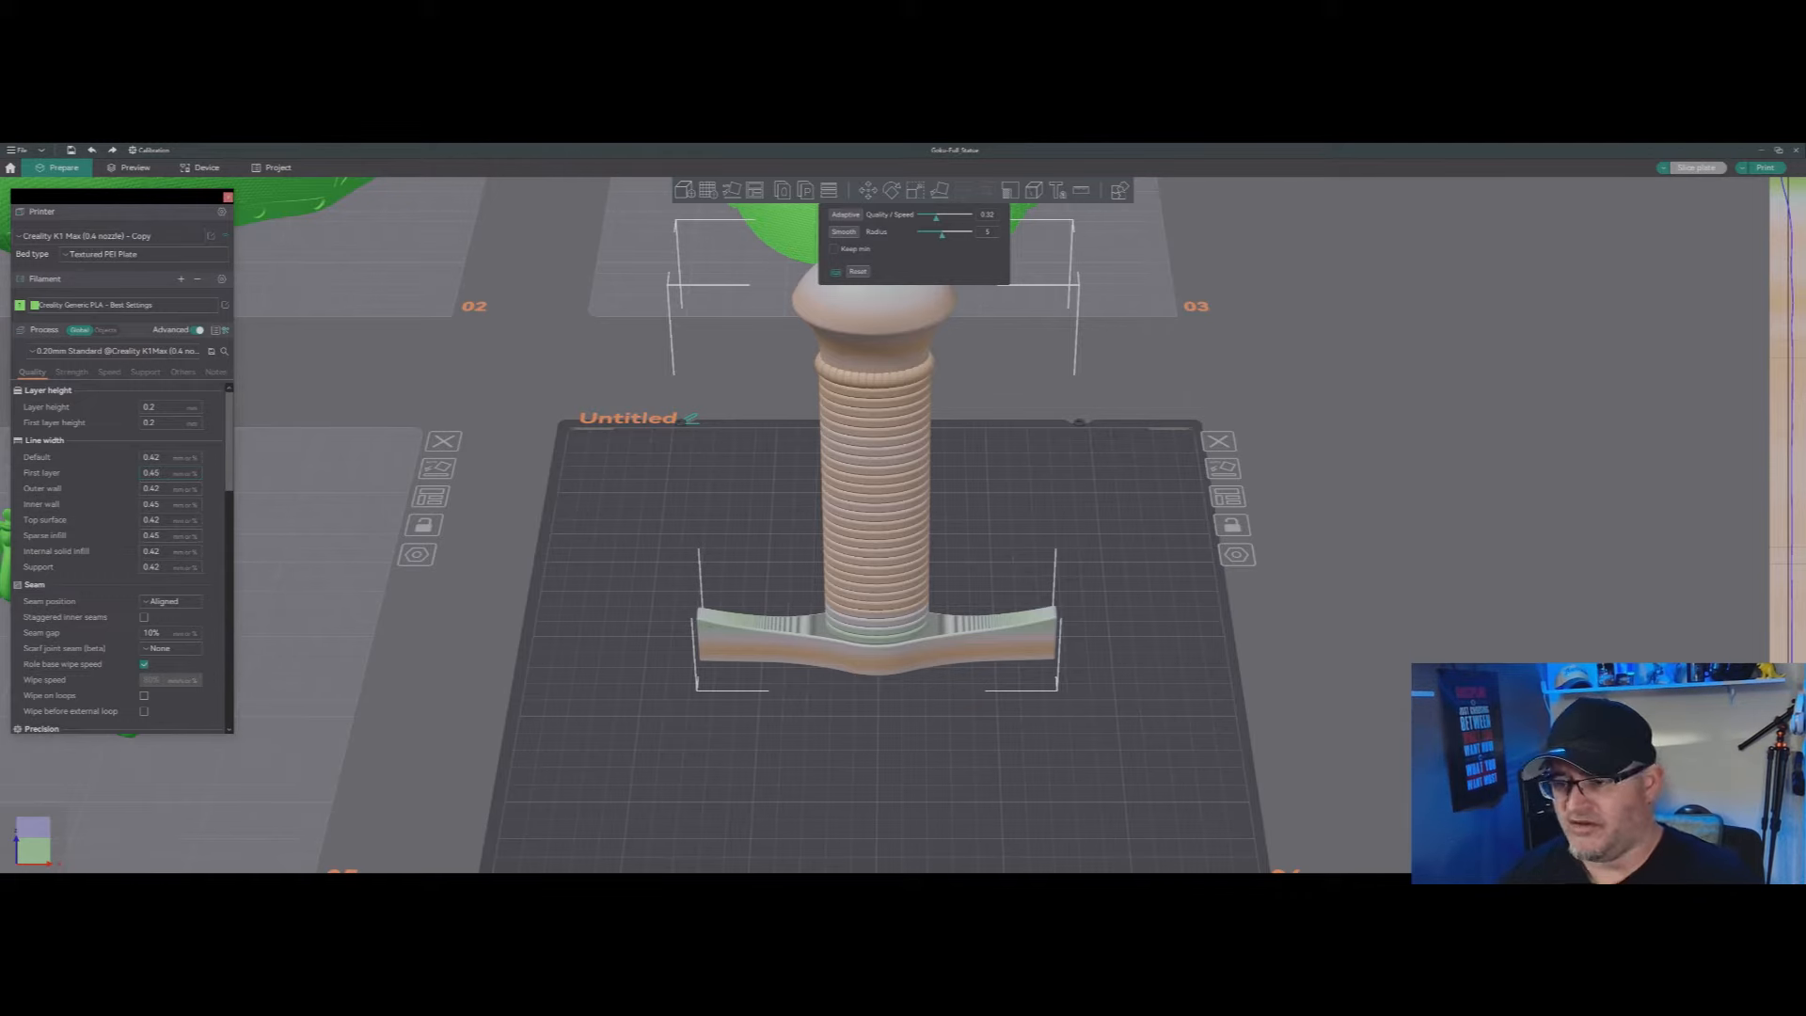
key("Return")
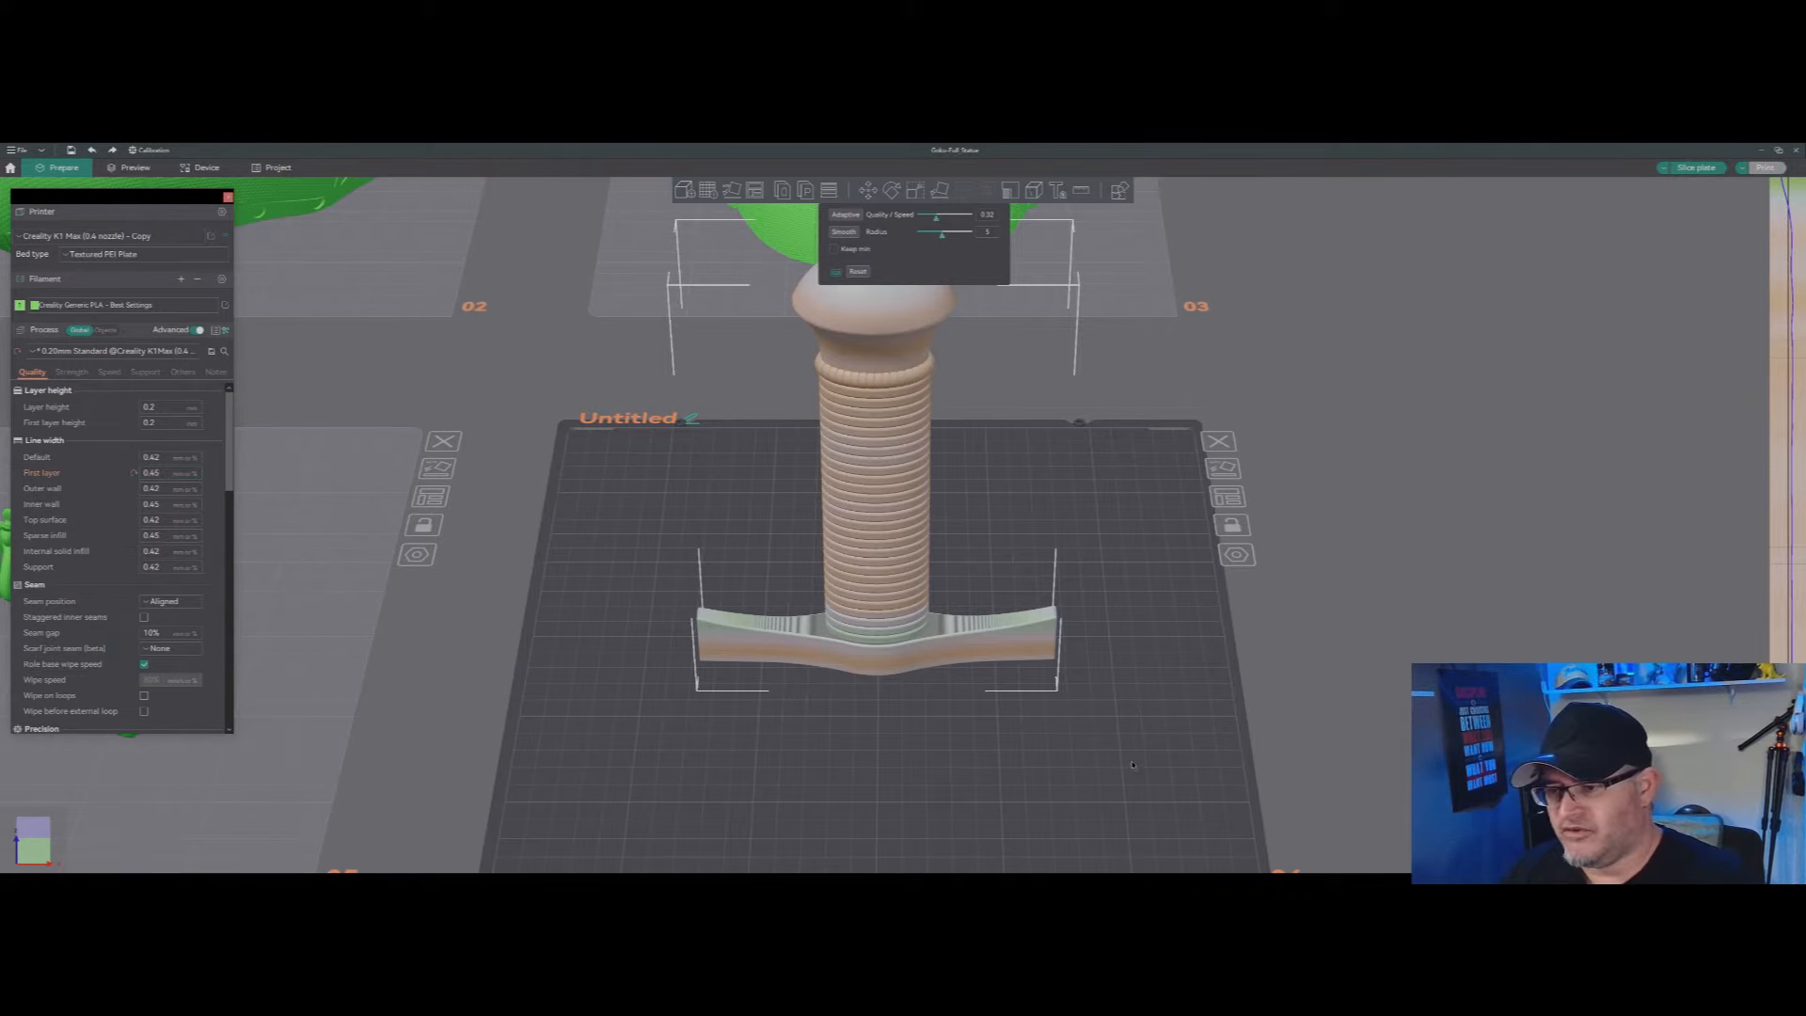
left_click_drag(1133, 764, 1128, 700)
scroll(919, 588, "up", 2)
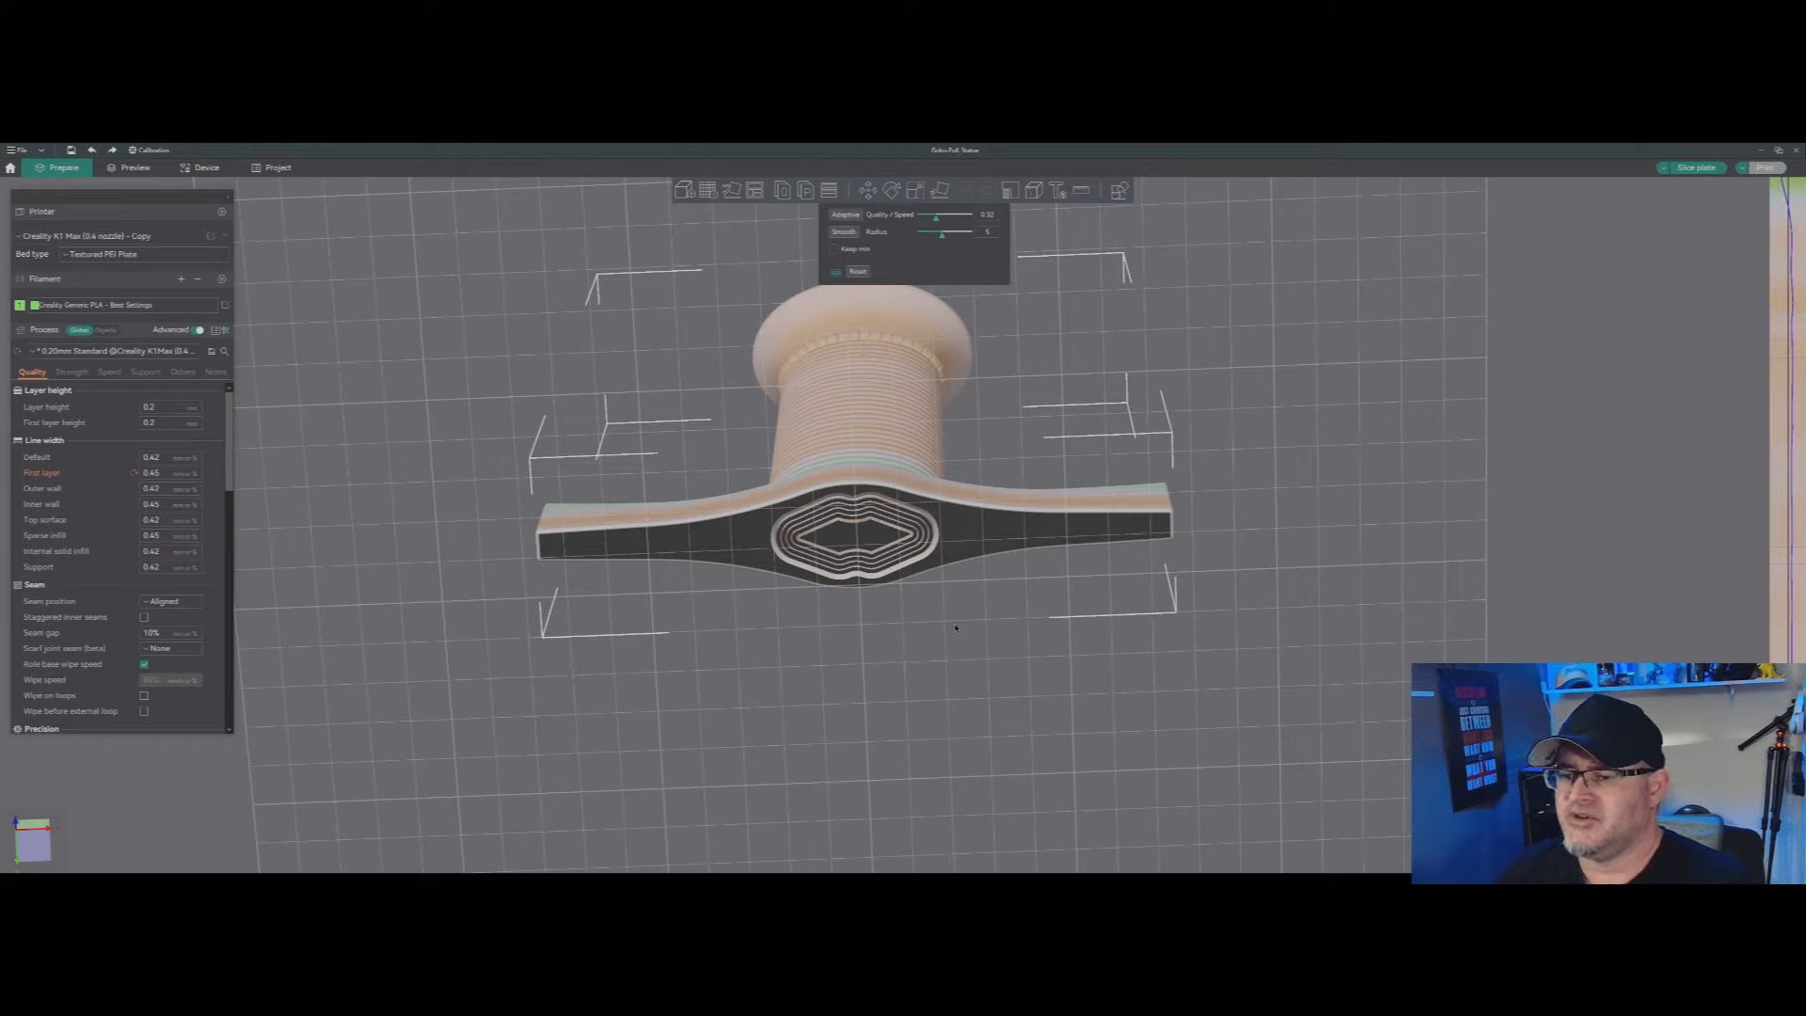
left_click_drag(1279, 602, 1211, 701)
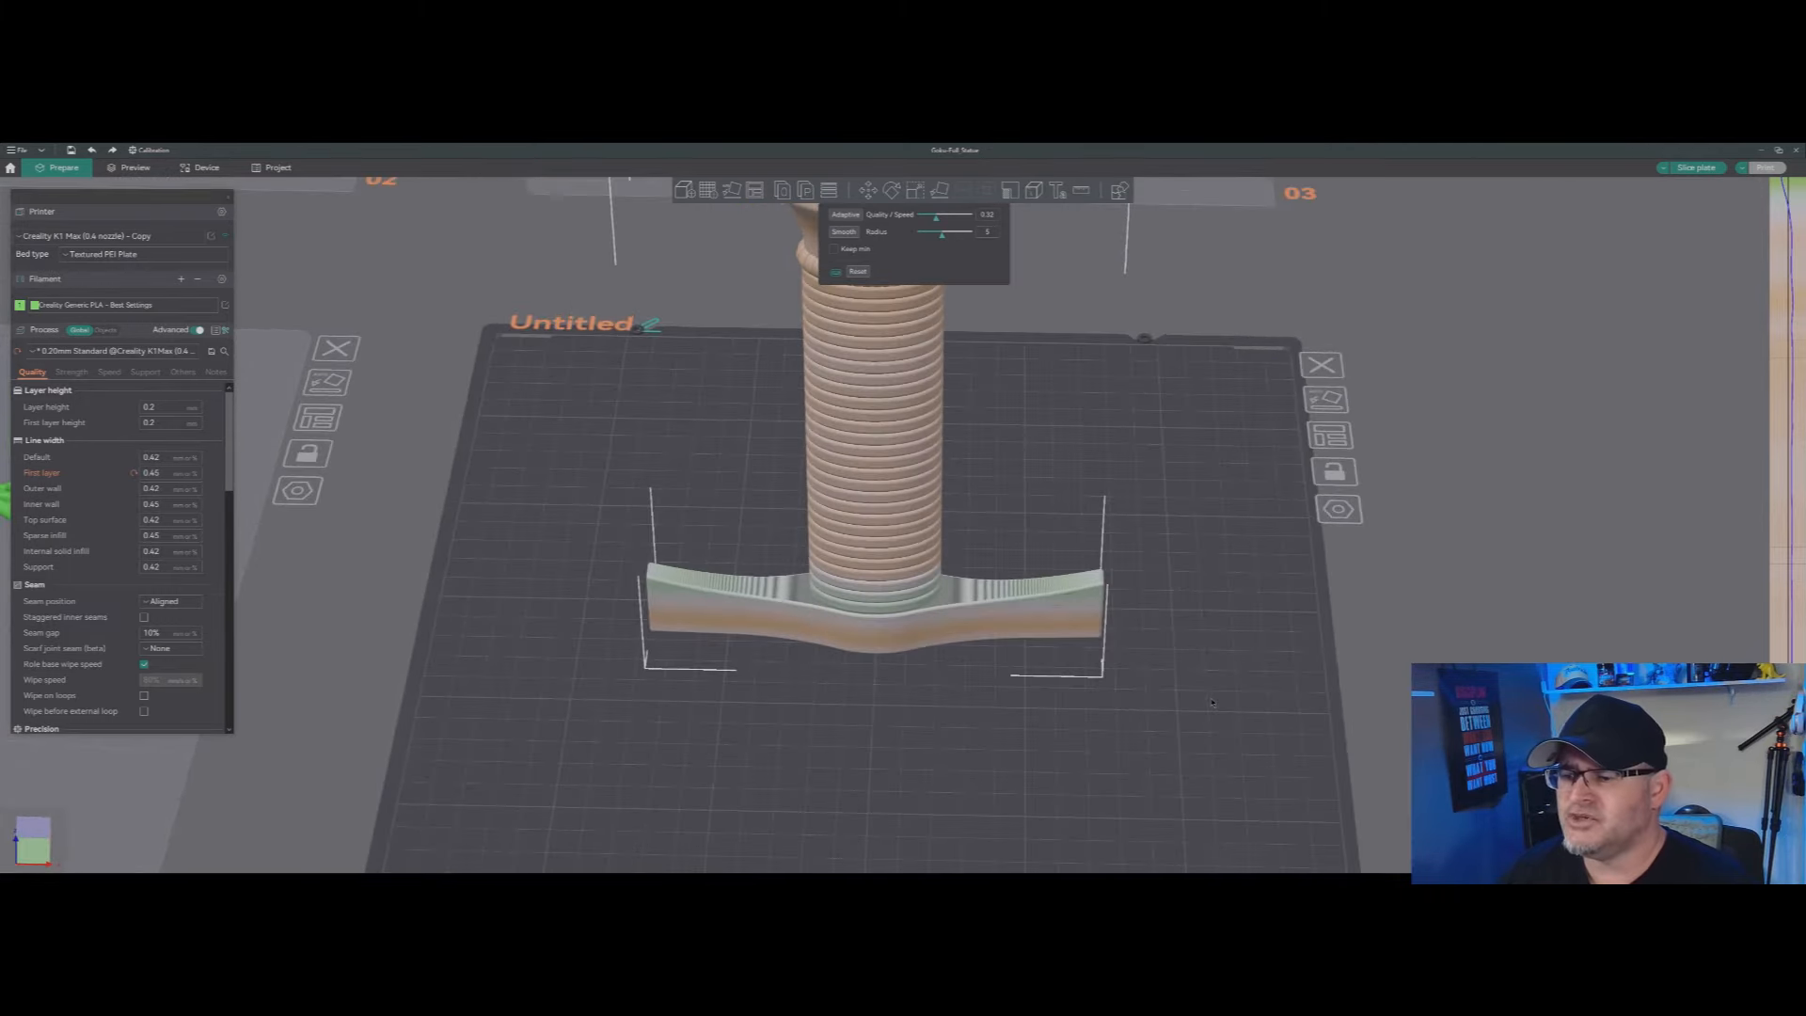
scroll(1217, 698, "down", 5)
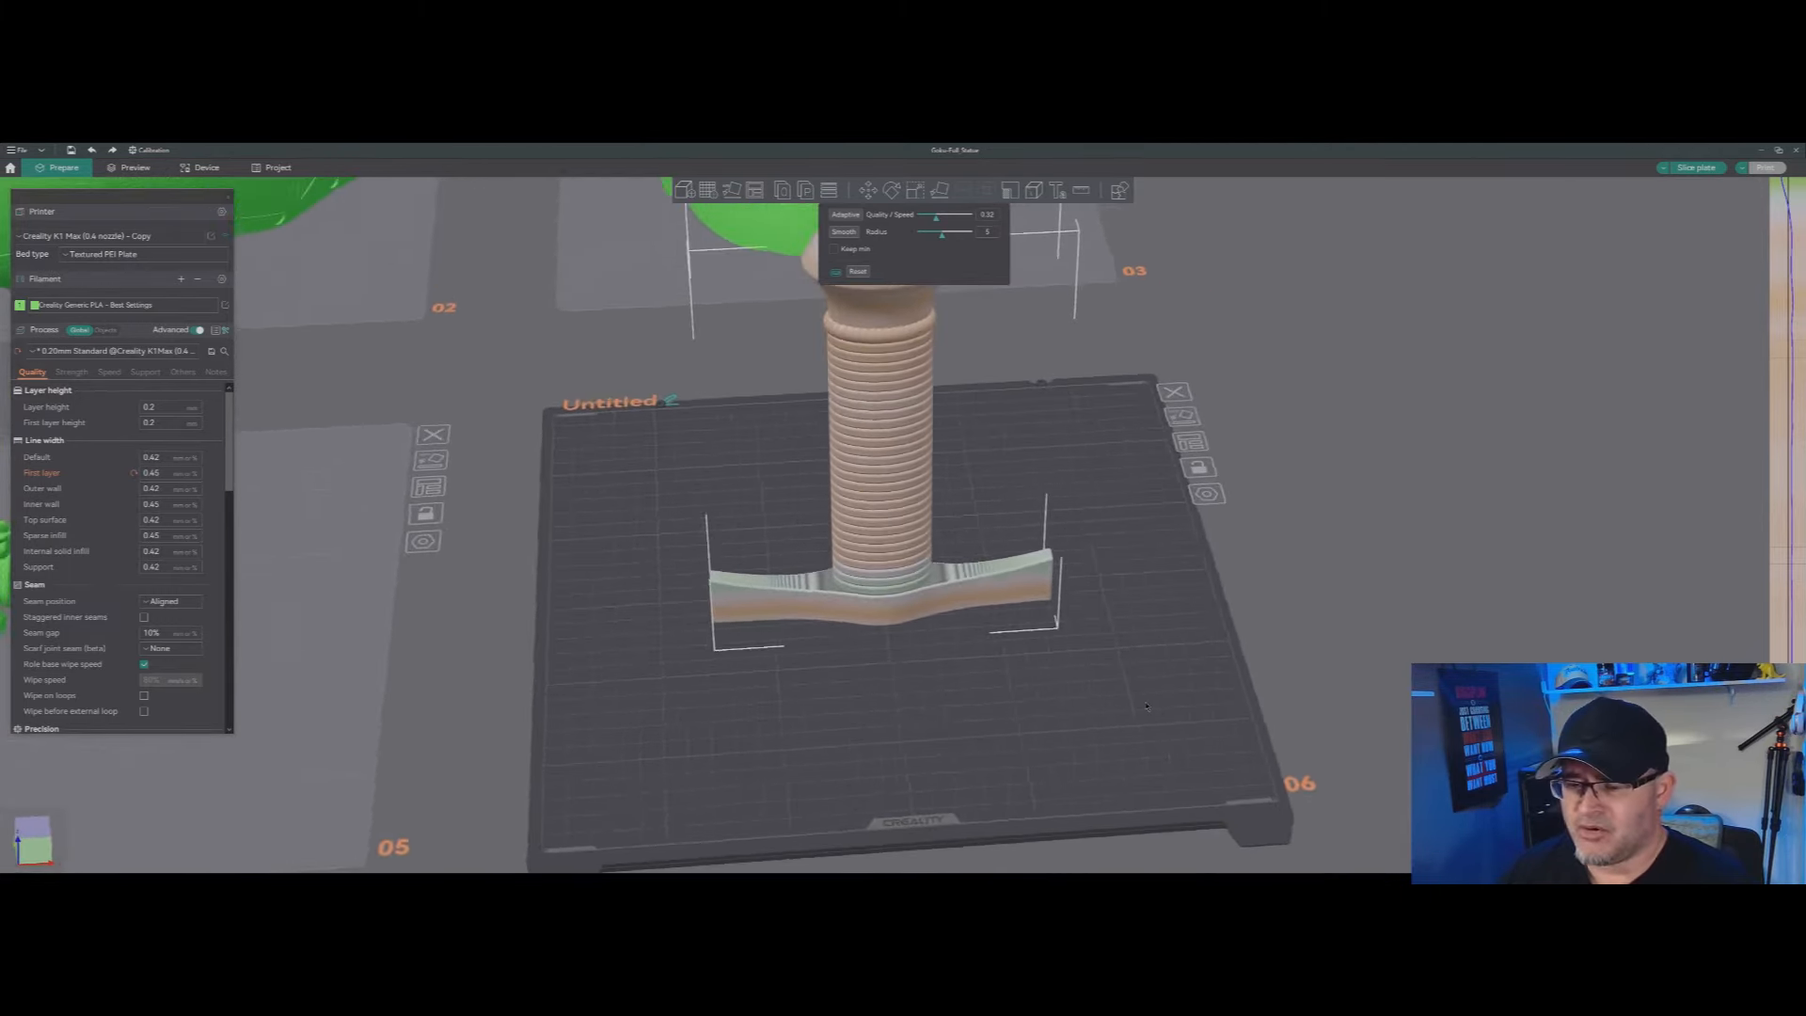
left_click_drag(1145, 706, 1142, 706)
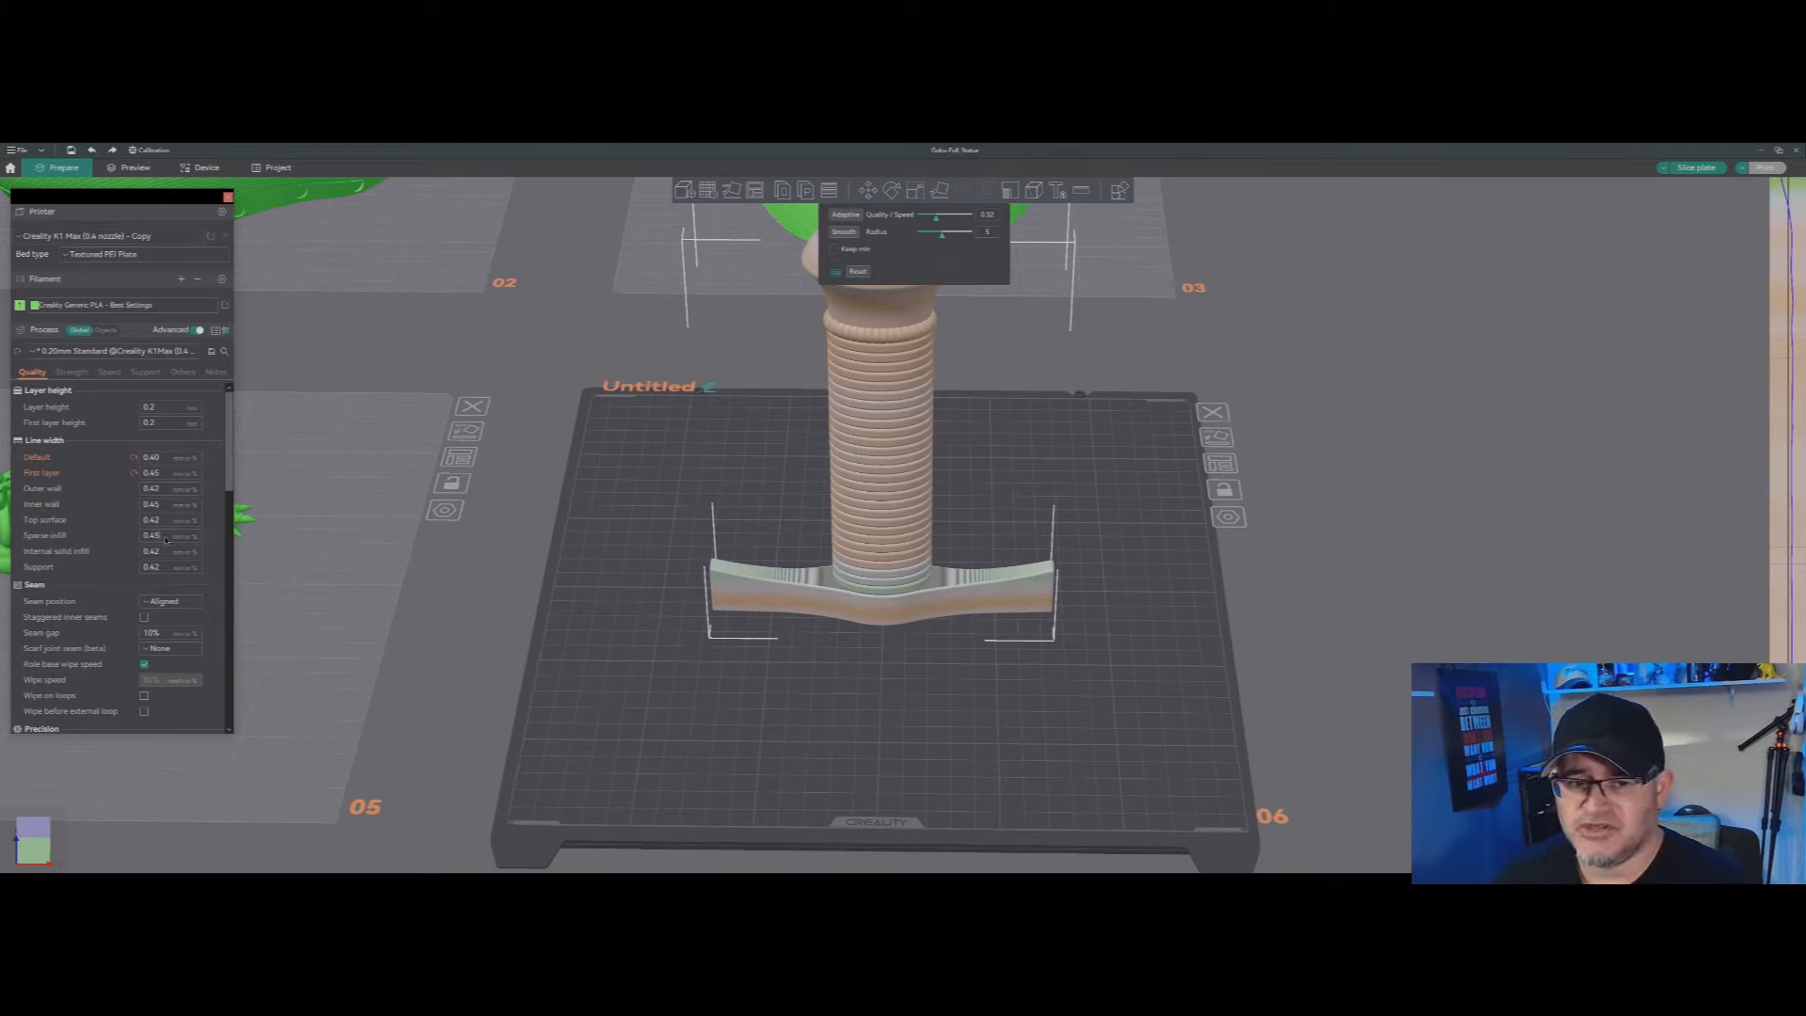
Step: Set the sparse infill line width to 0.42 mm and the internal solid infill line width to 0.39 mm
key("BackSpace")
type("2")
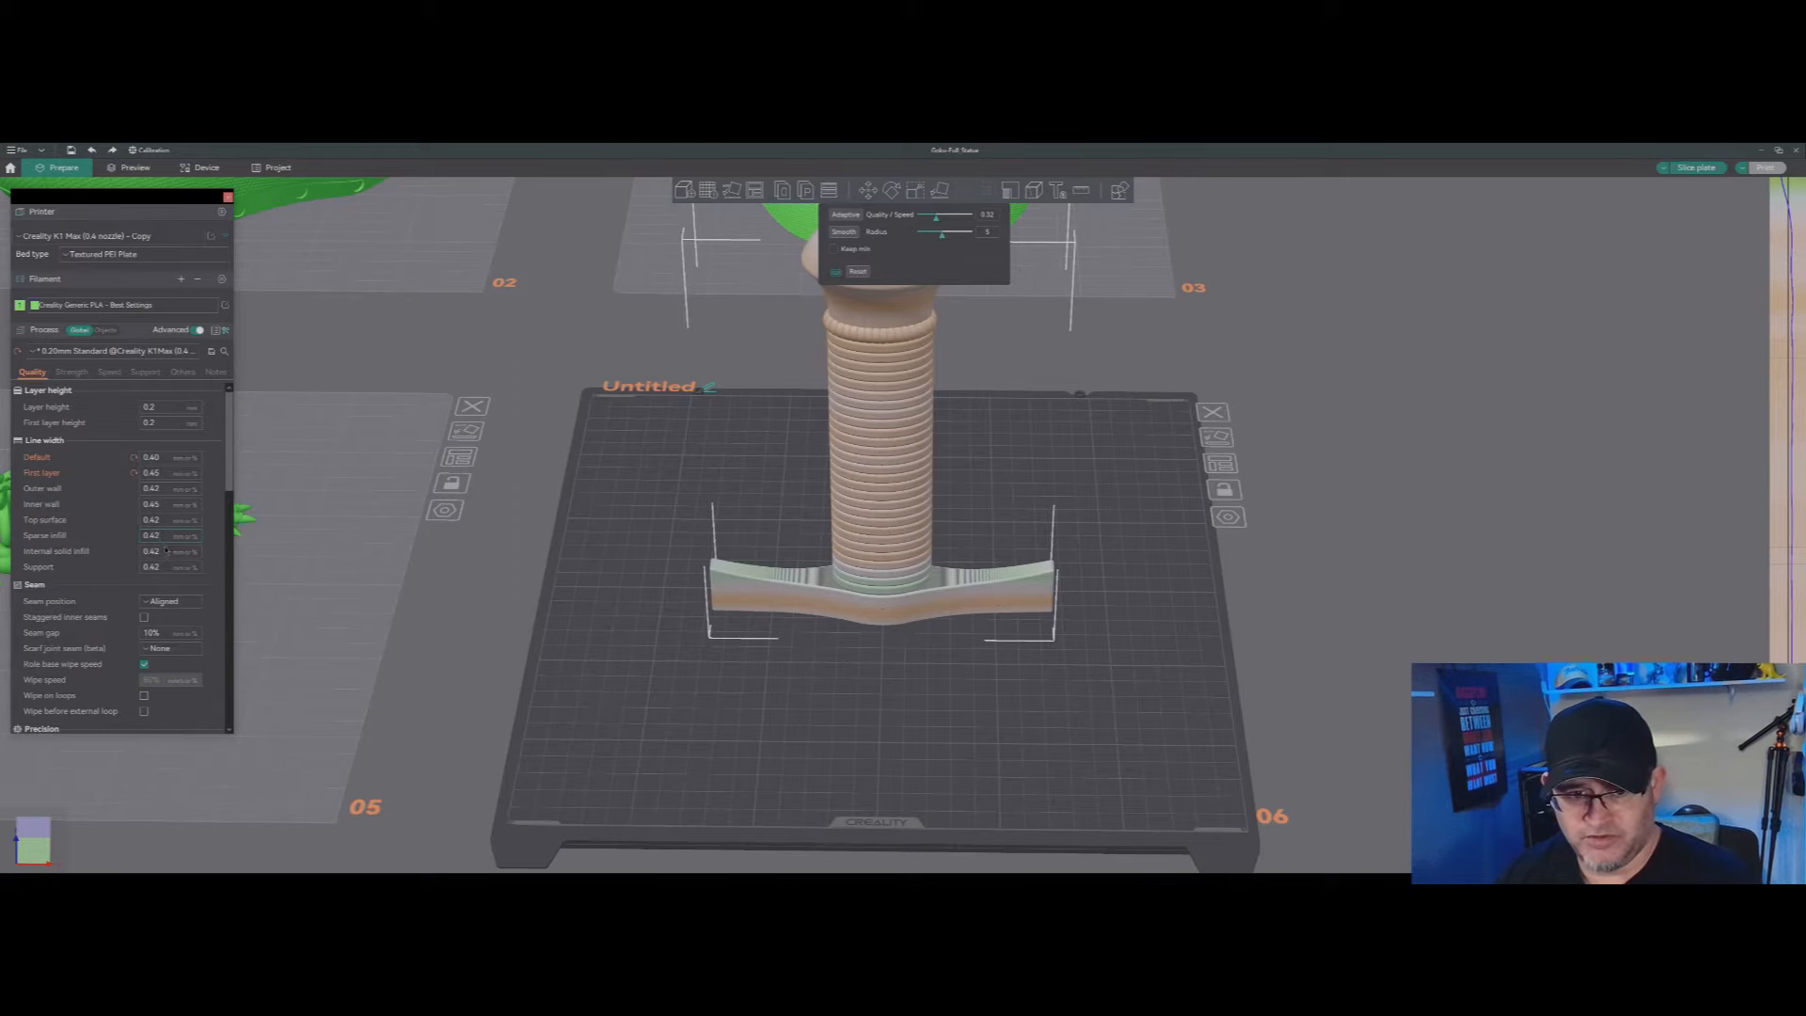
left_click(168, 554)
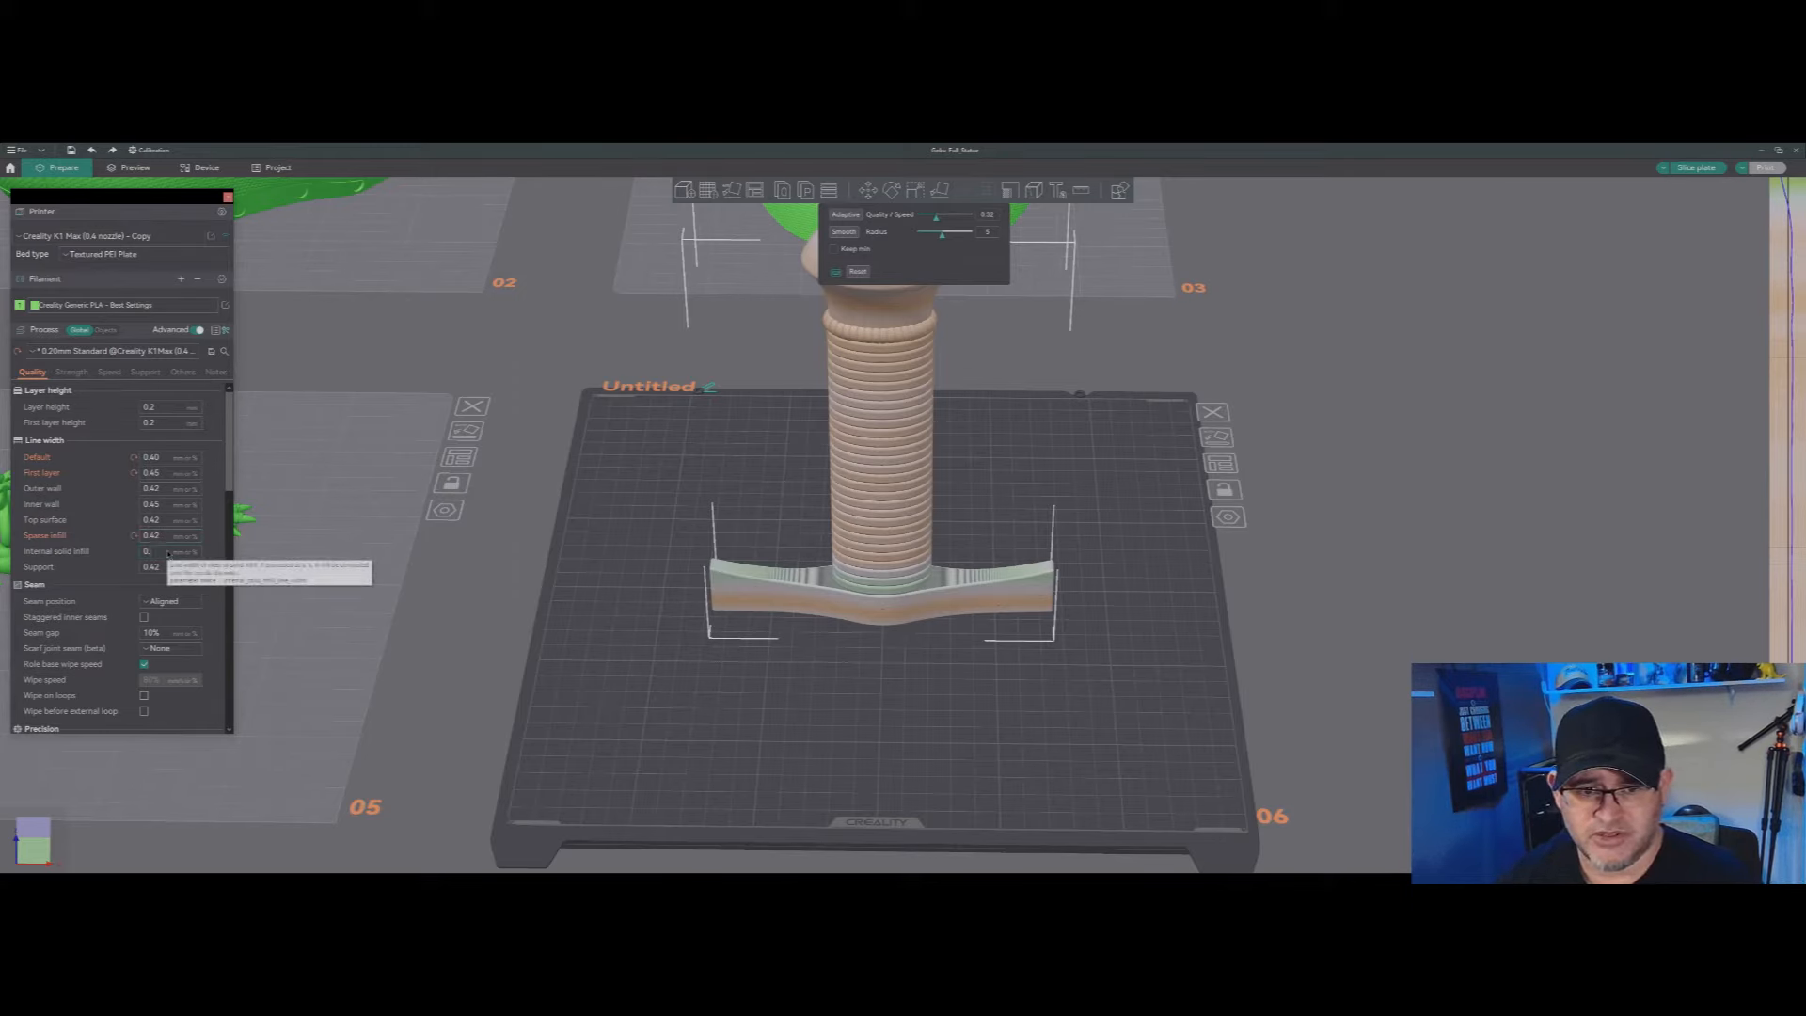
left_click(102, 506)
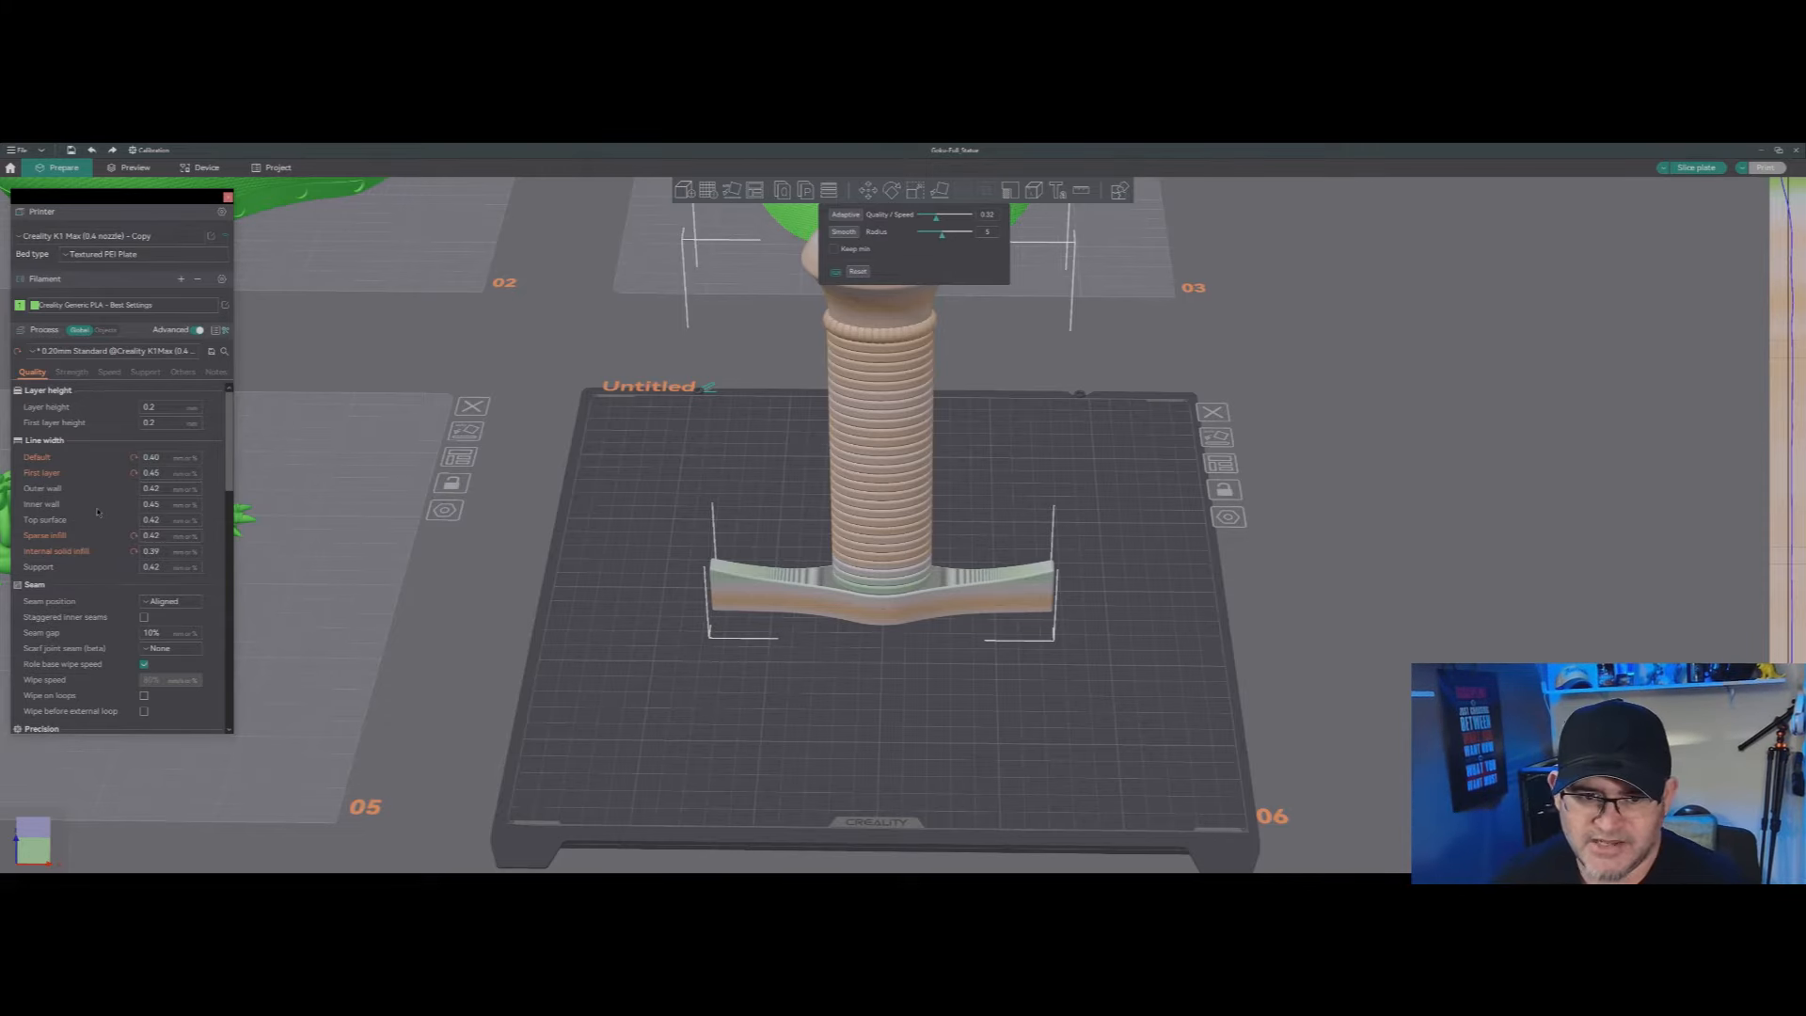
Step: Review the available seam position options and leave Aligned selected
scroll(98, 511, "down", 3)
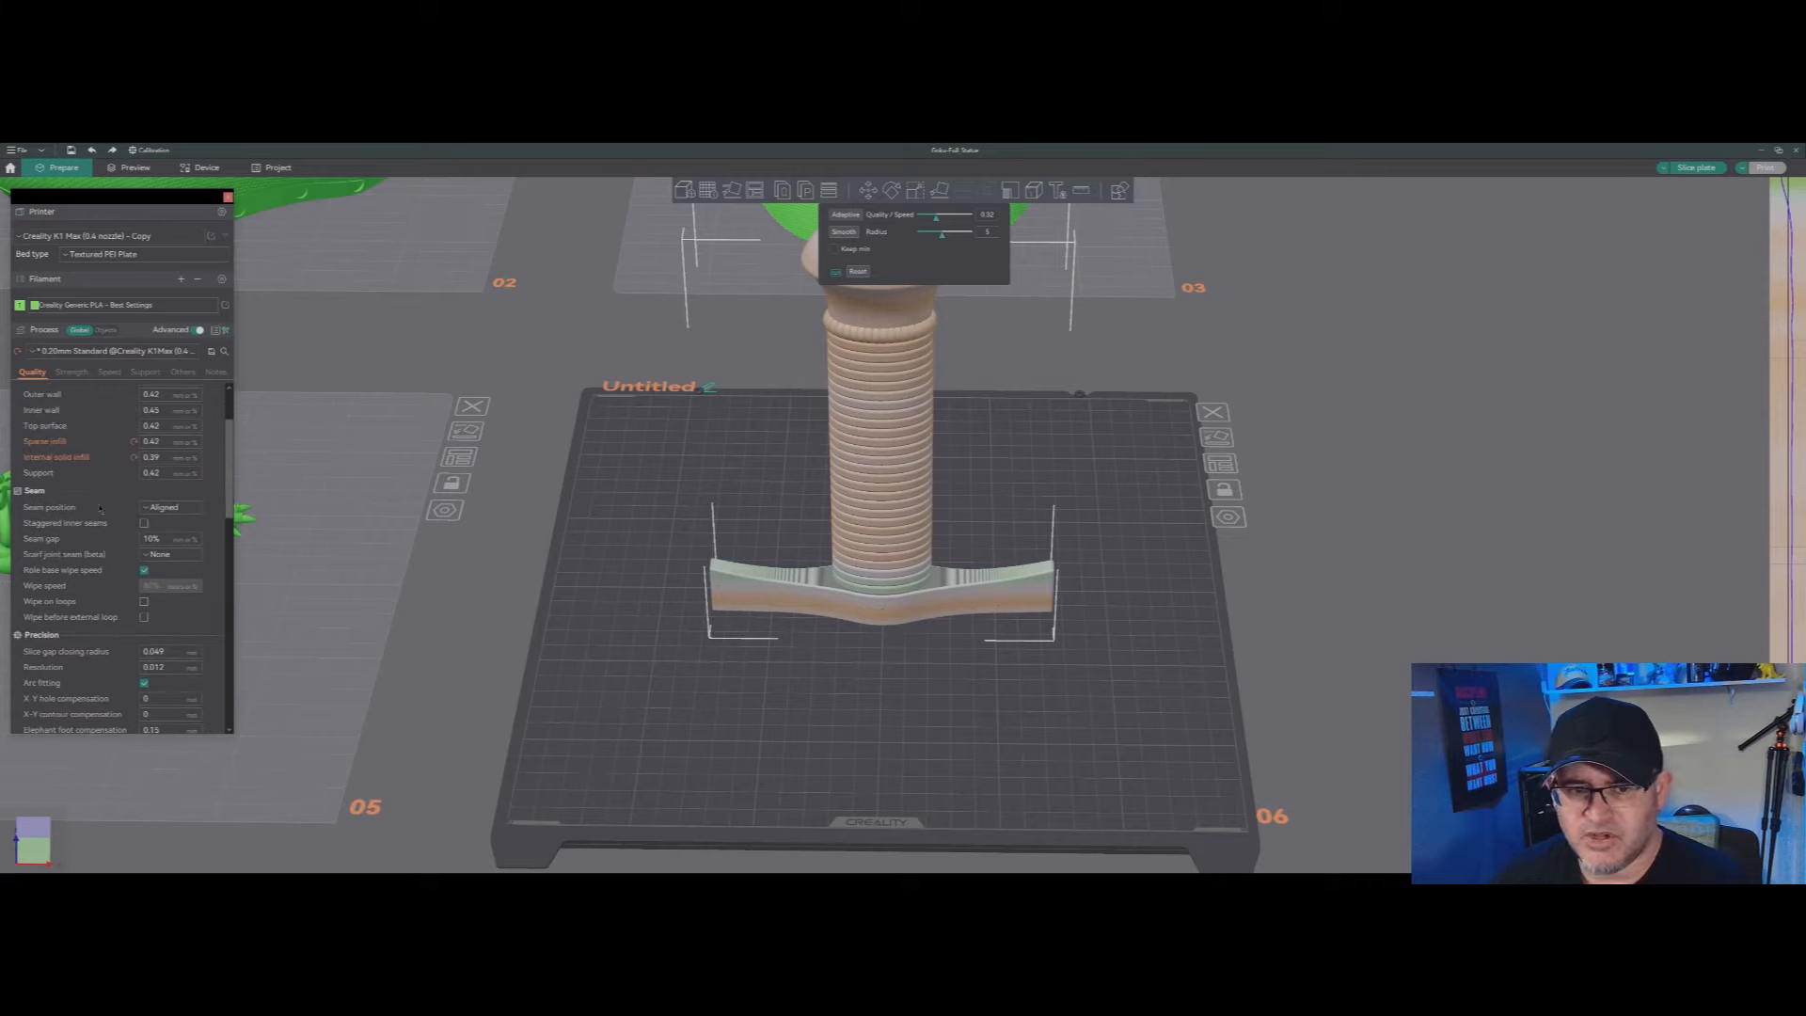
left_click(146, 508)
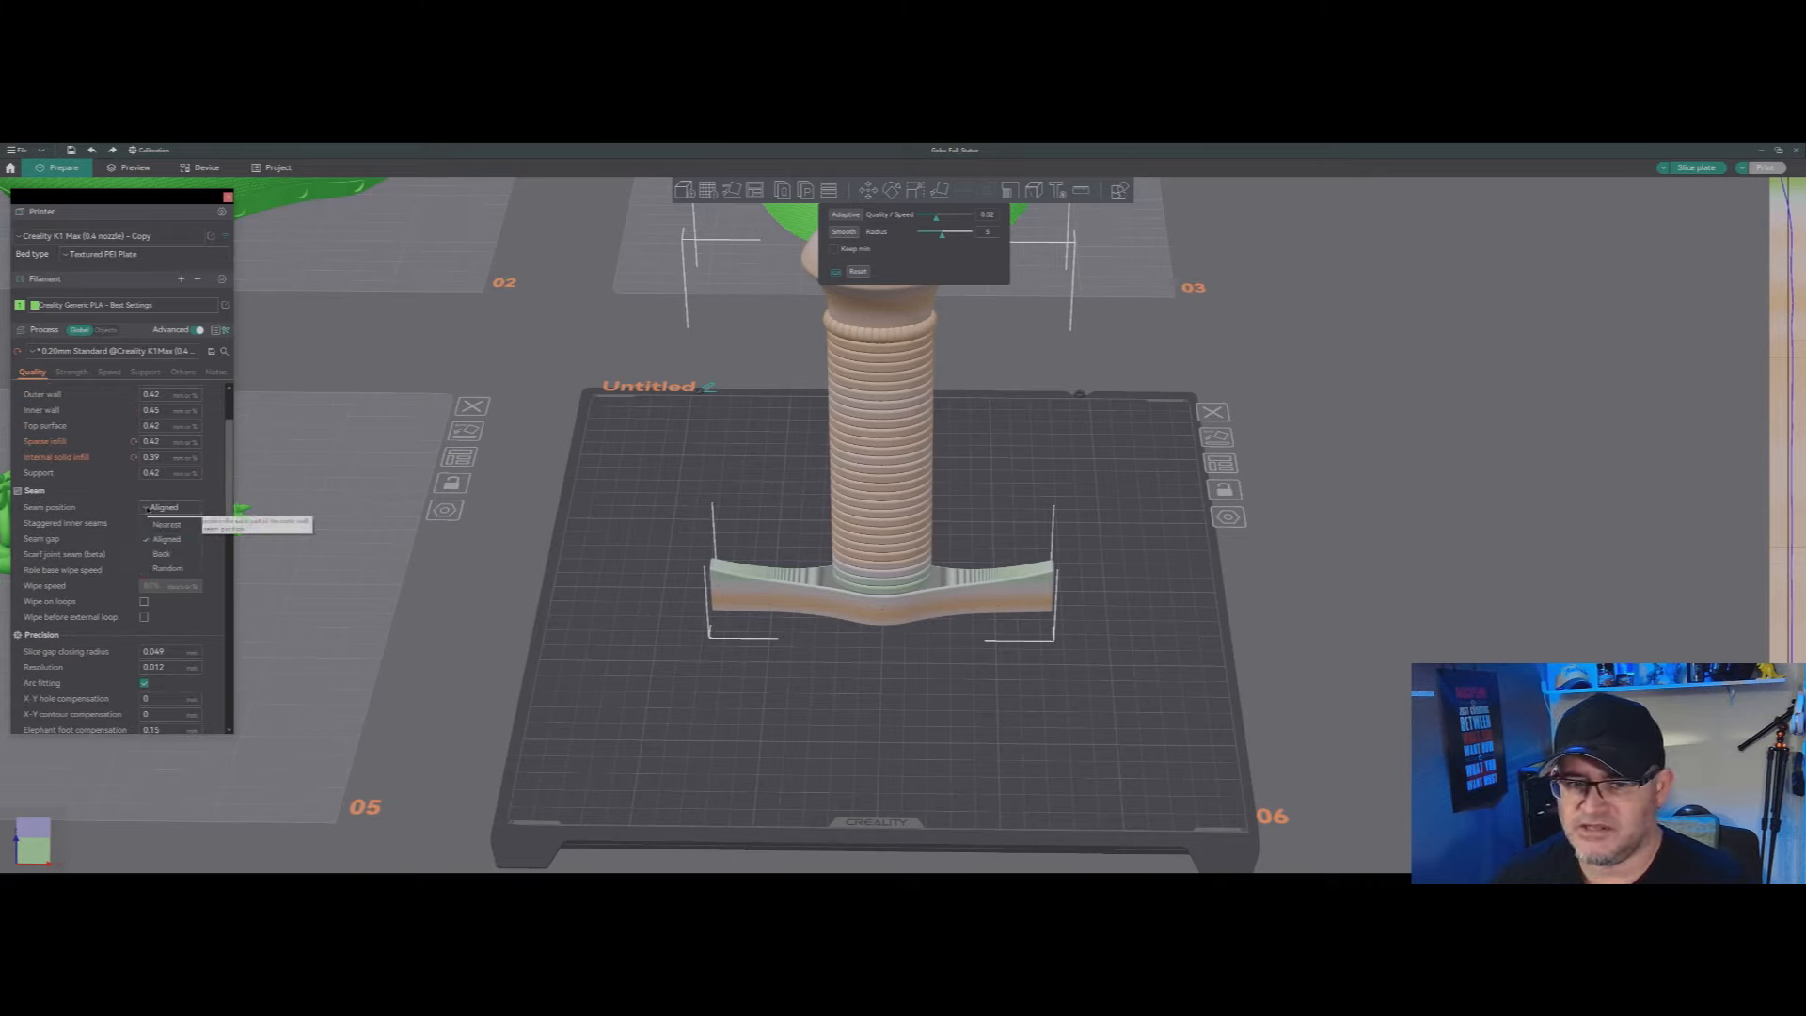
left_click(118, 511)
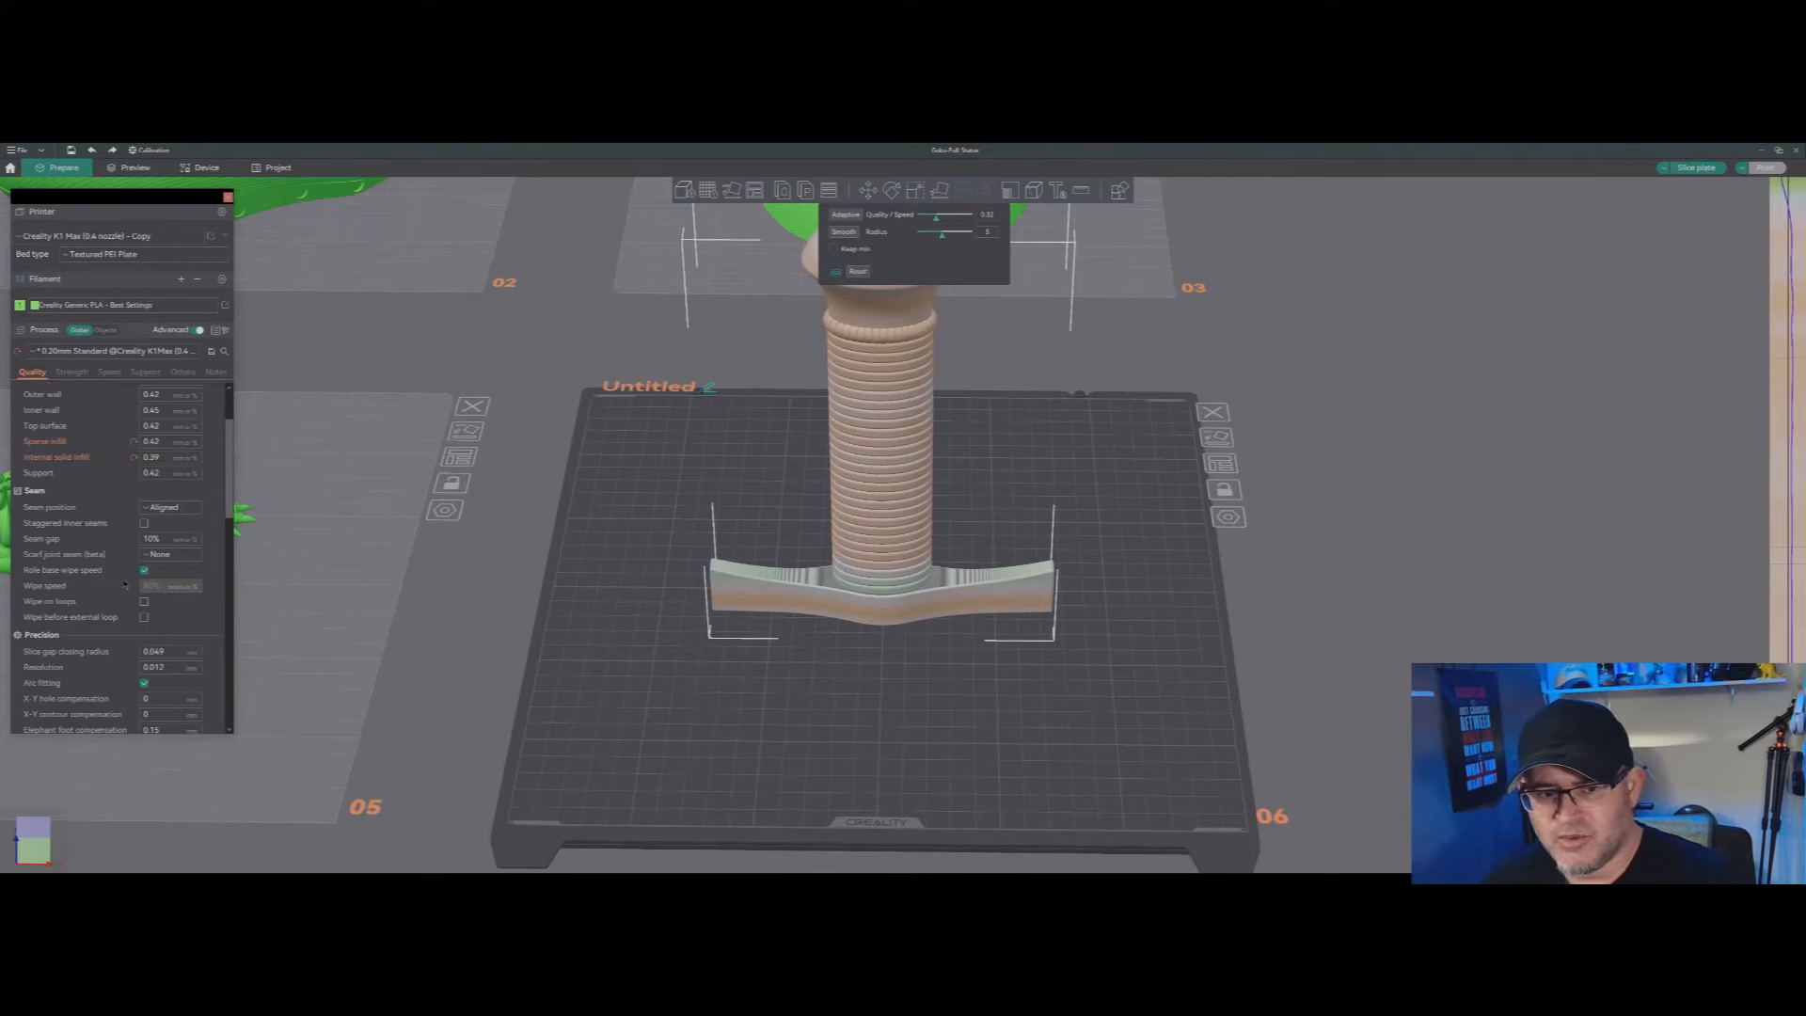
Step: Close the variable layer height tool and enable Wipe before external loop in the seam settings
left_click(828, 190)
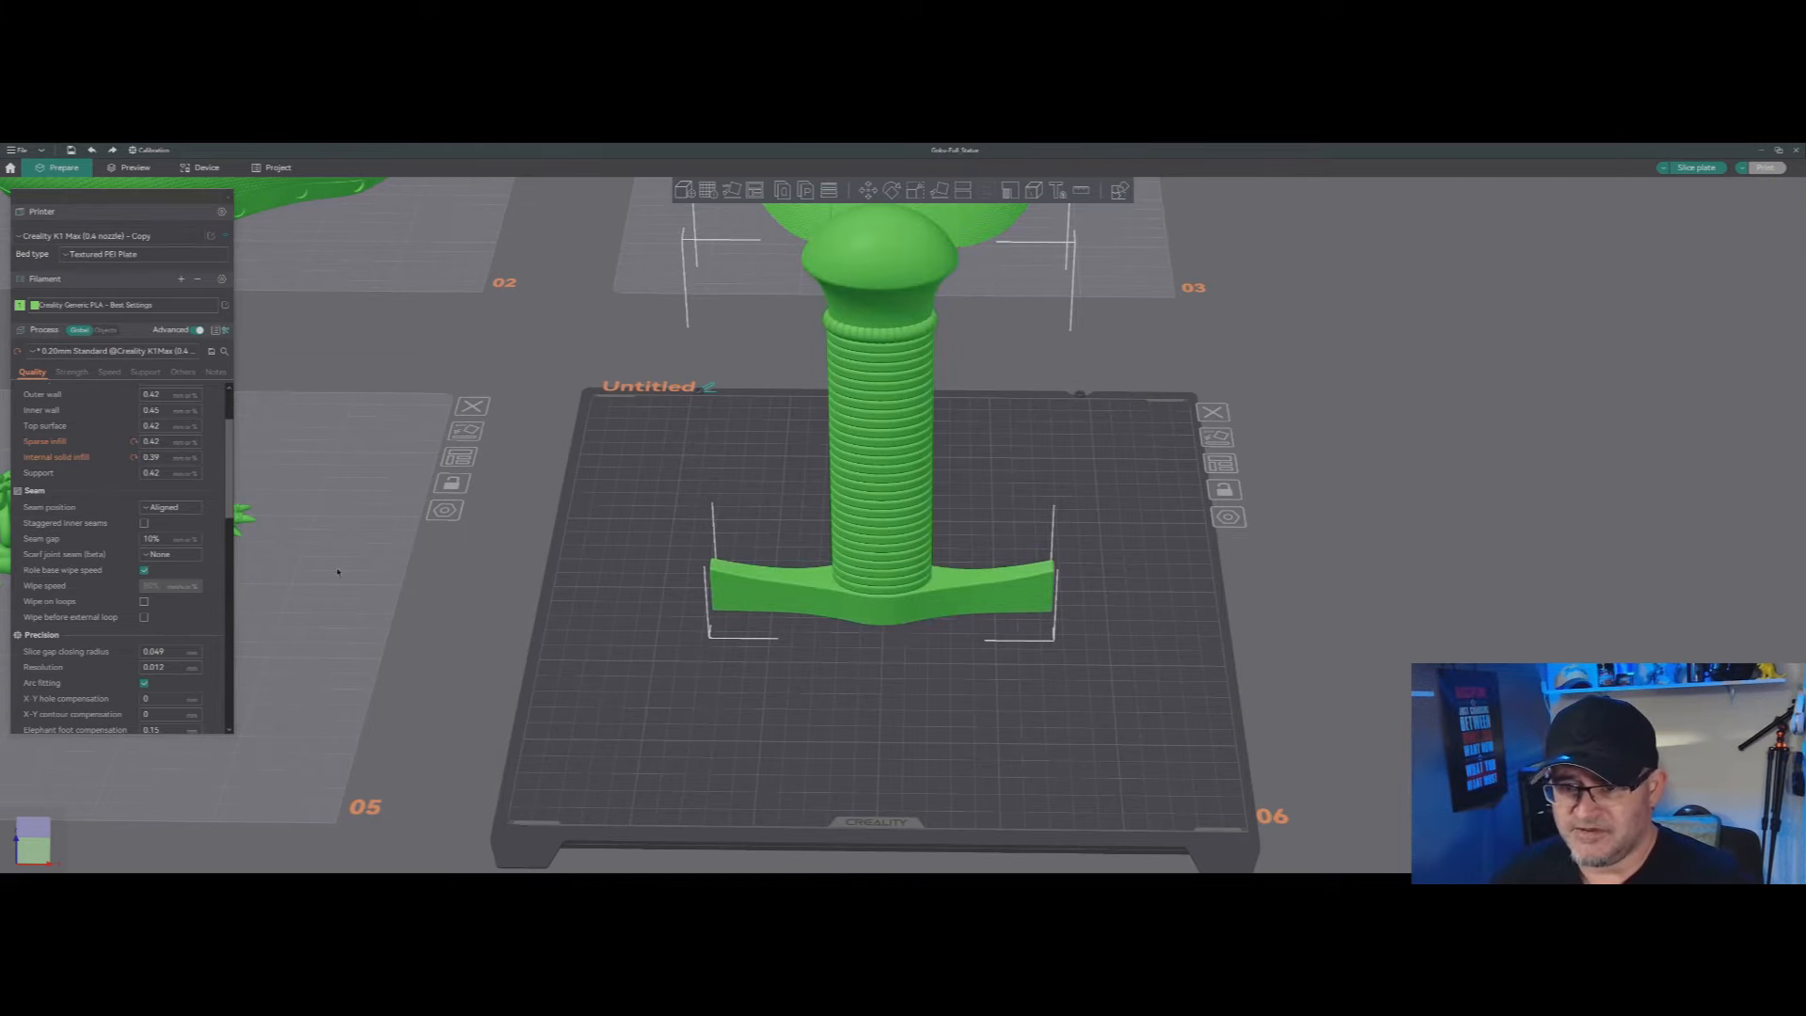
mouse_move(65, 620)
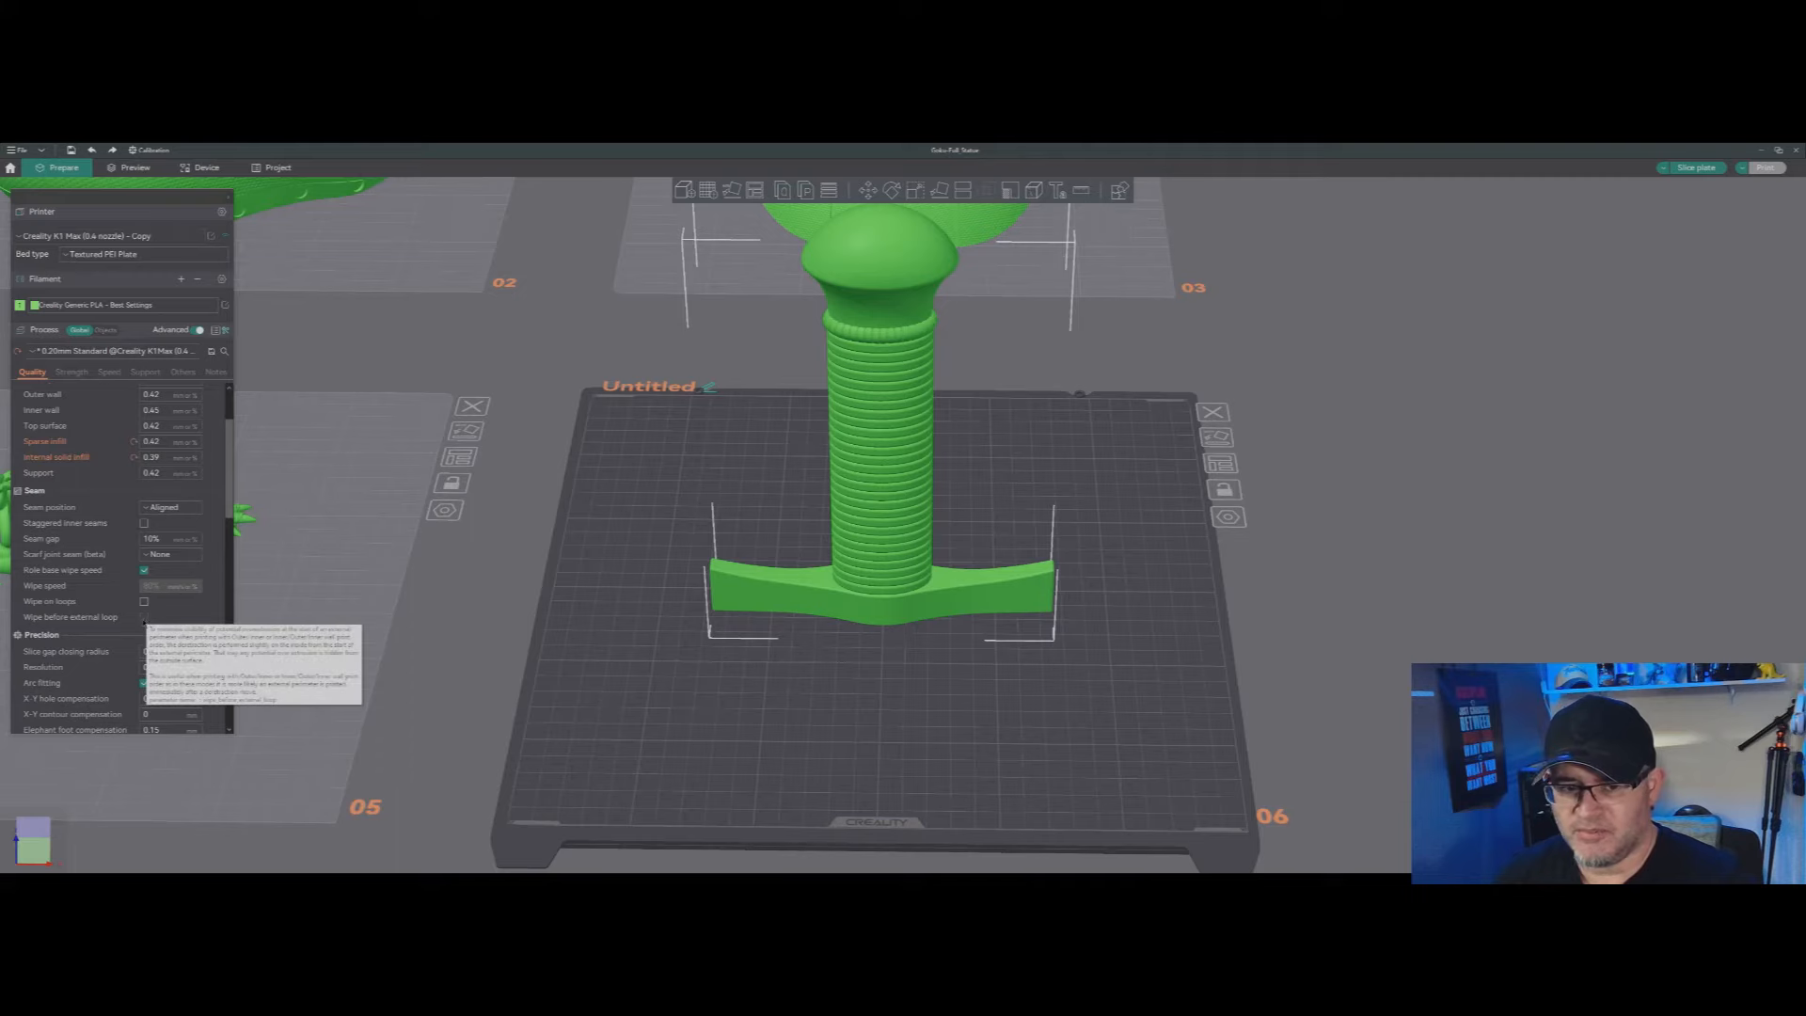
left_click(145, 618)
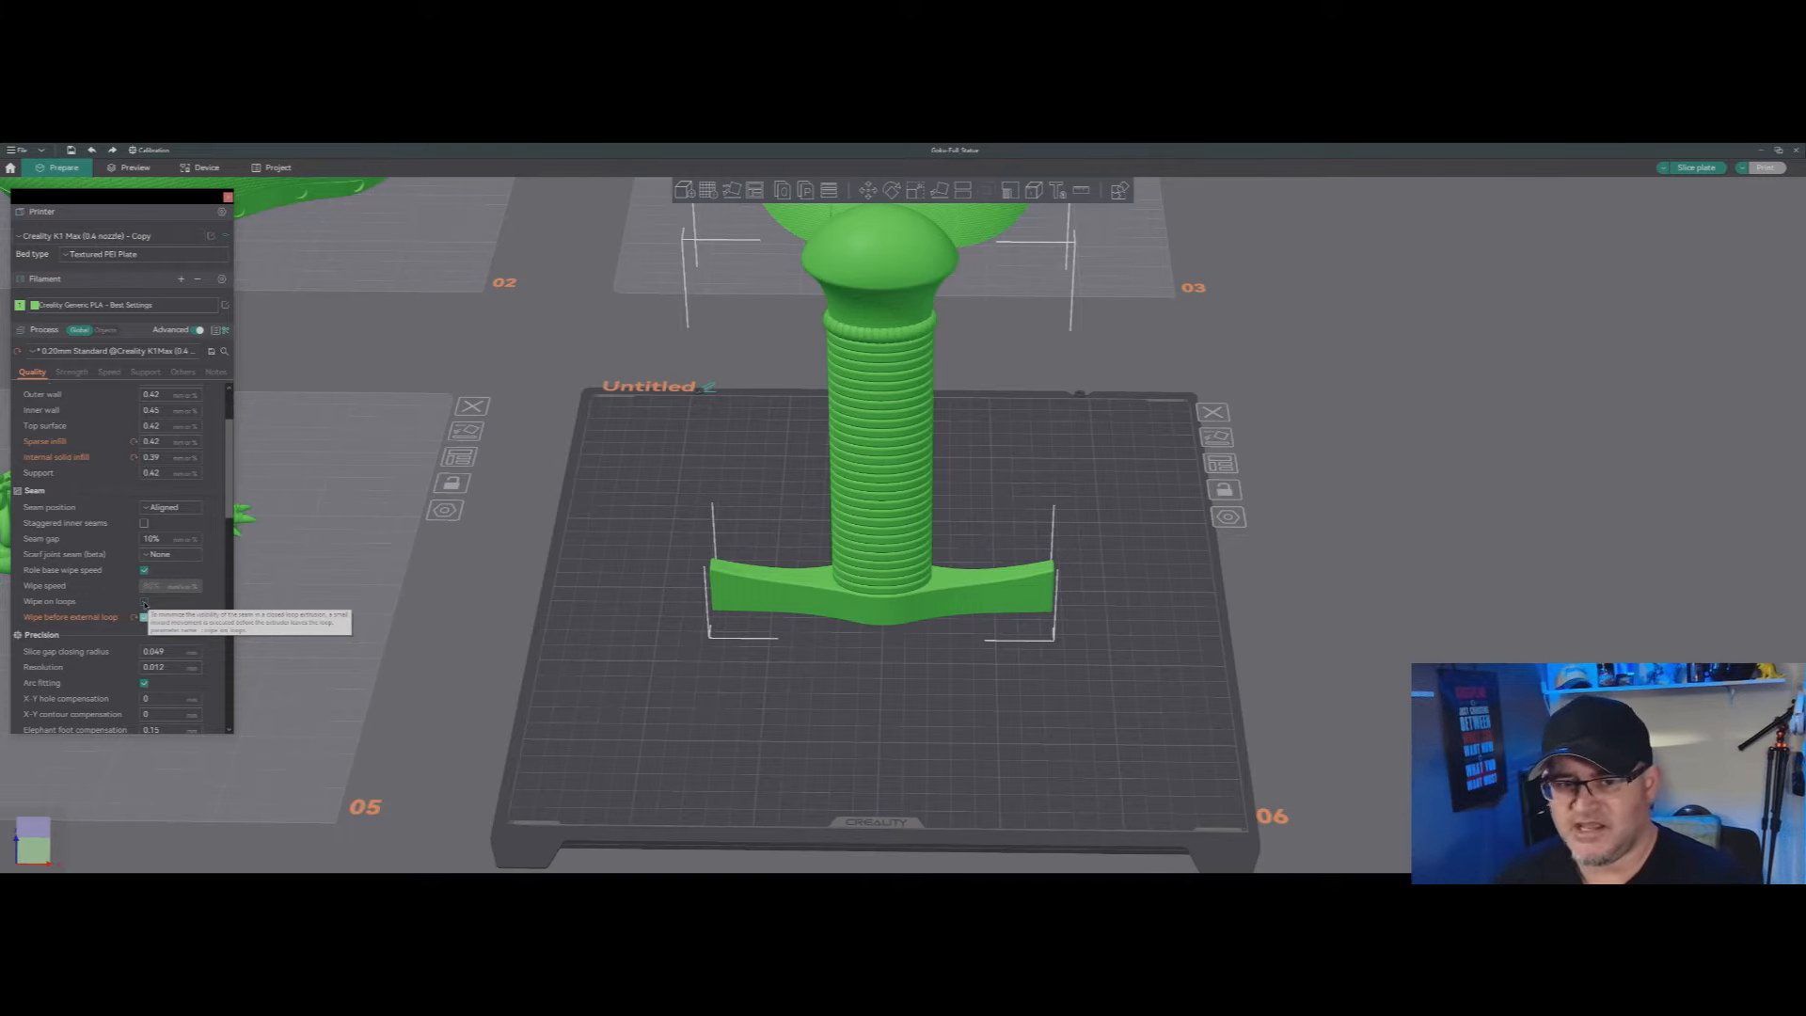
mouse_move(64, 605)
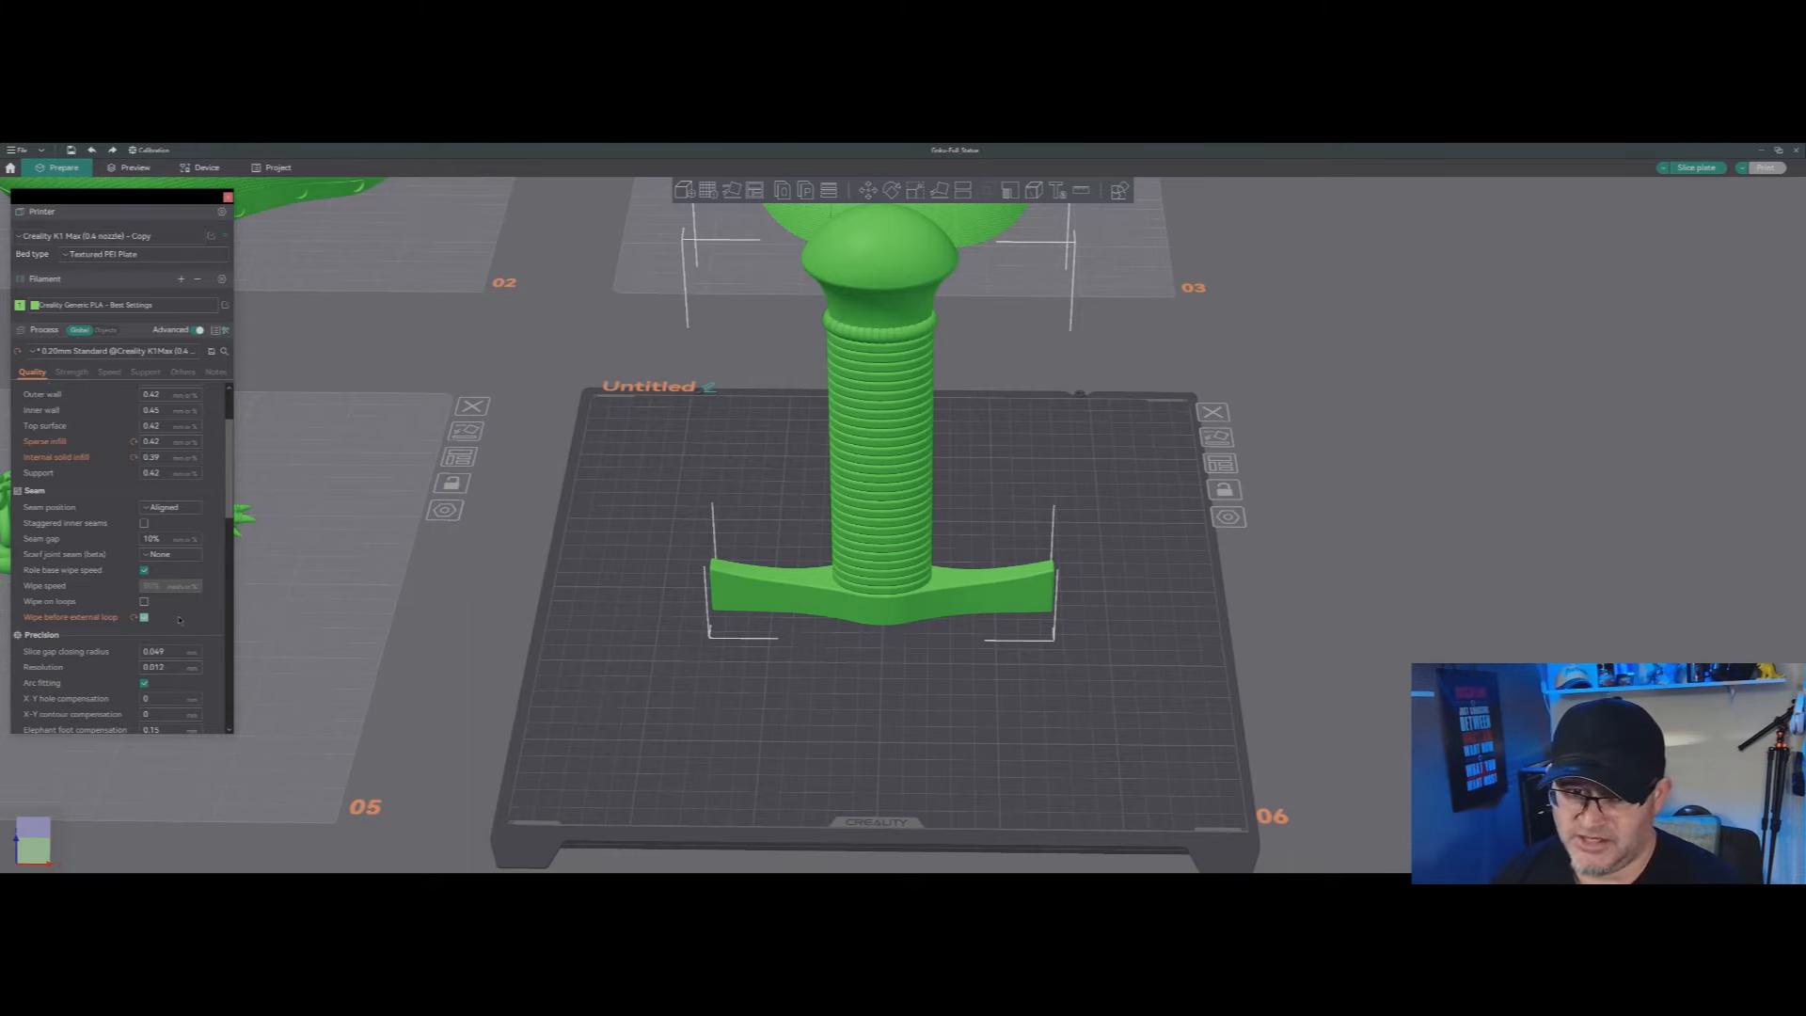
Step: Enable Precise wall in the precision settings
scroll(191, 619, "down", 1)
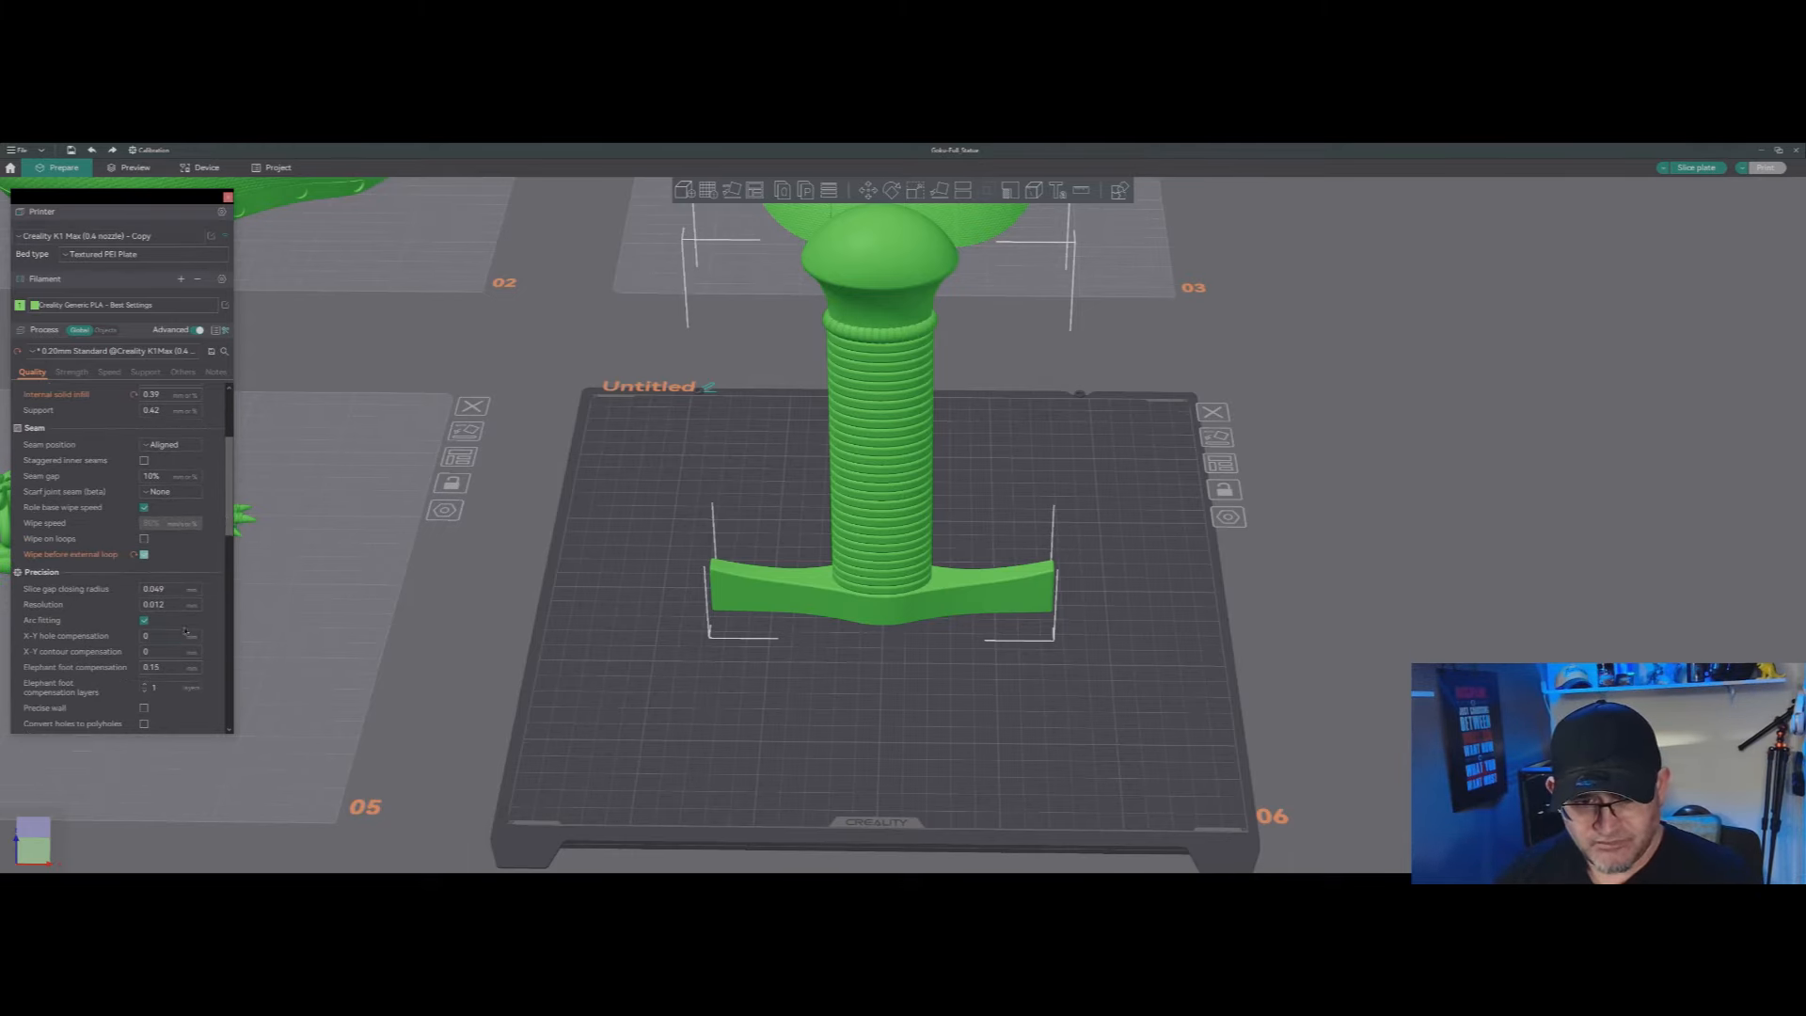
scroll(192, 625, "down", 1)
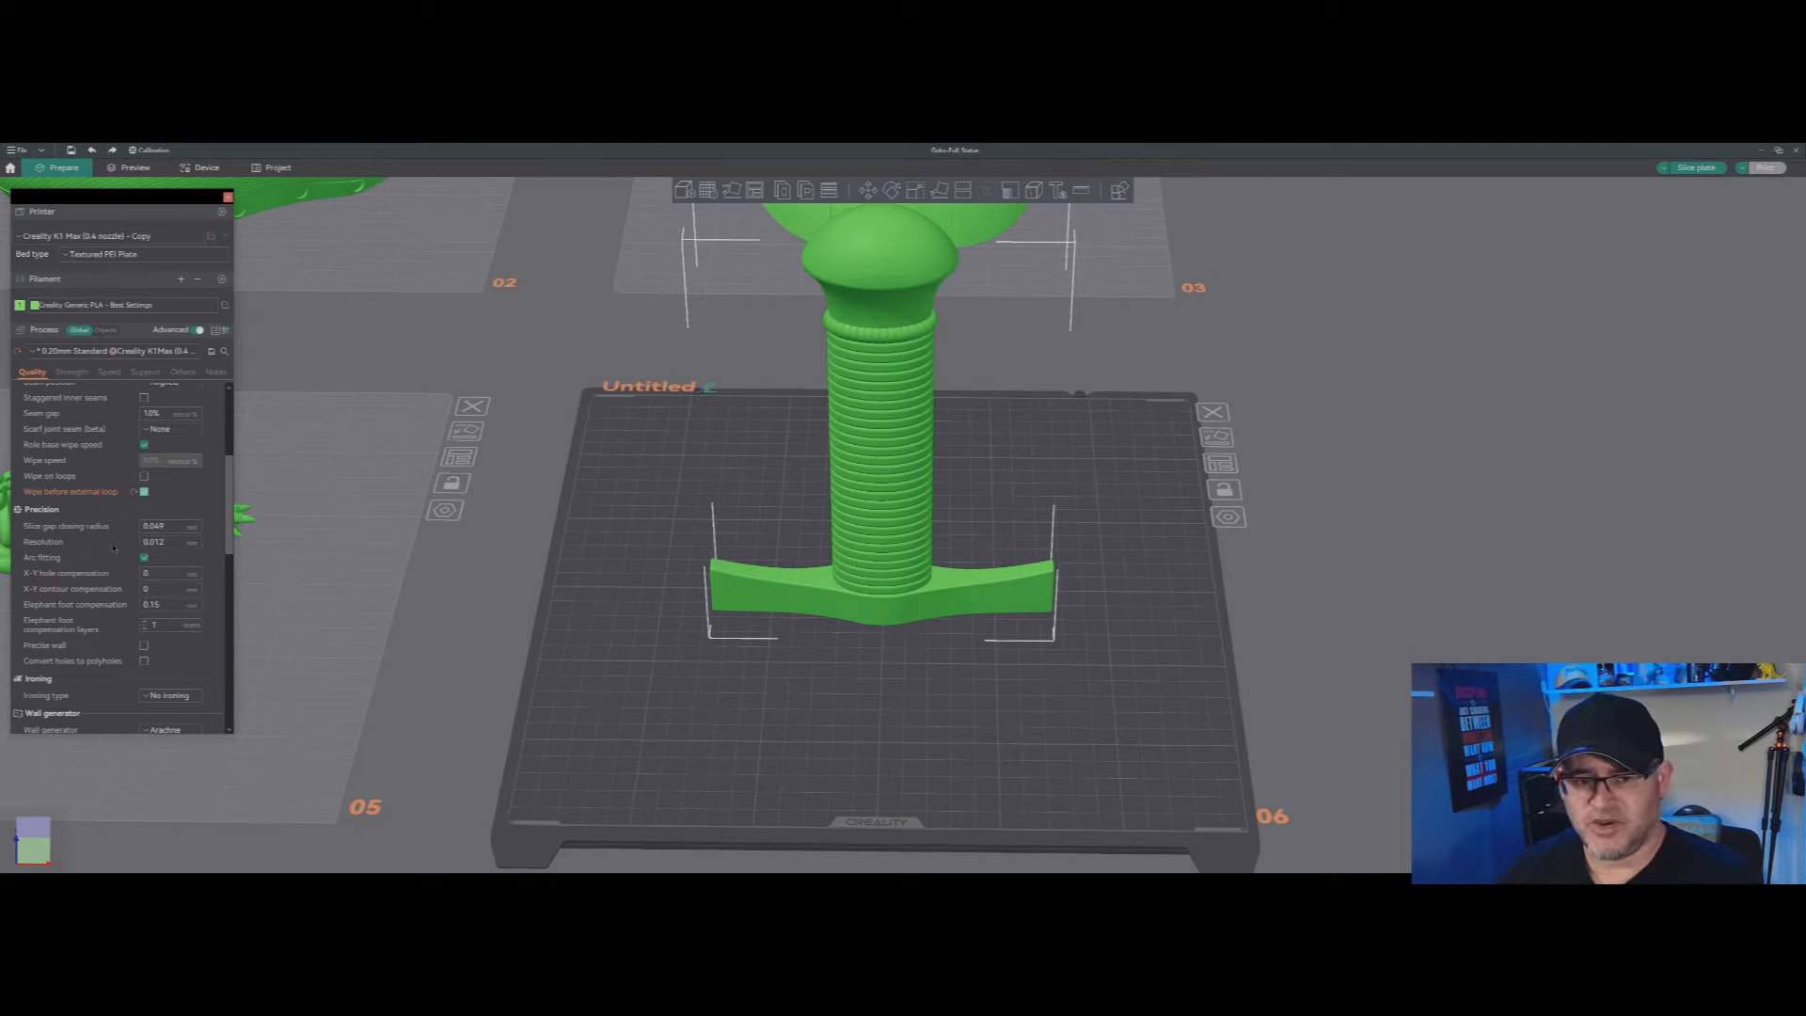
mouse_move(80, 531)
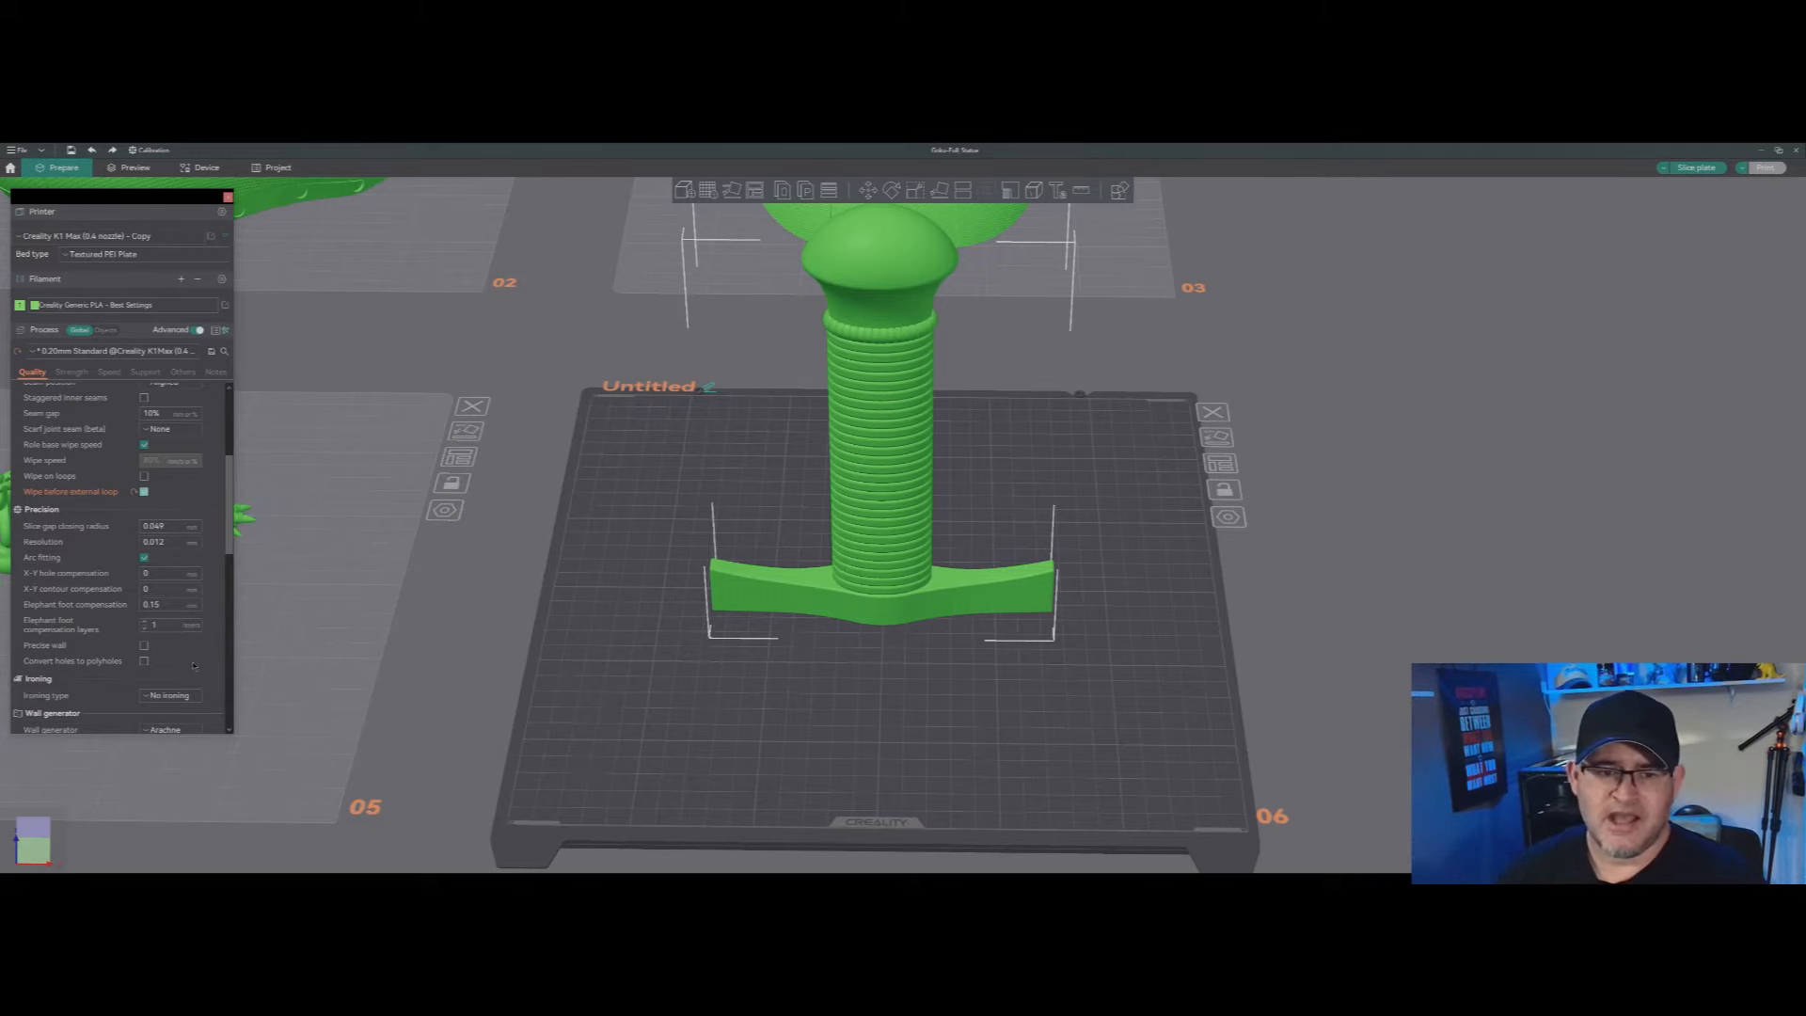
left_click(143, 647)
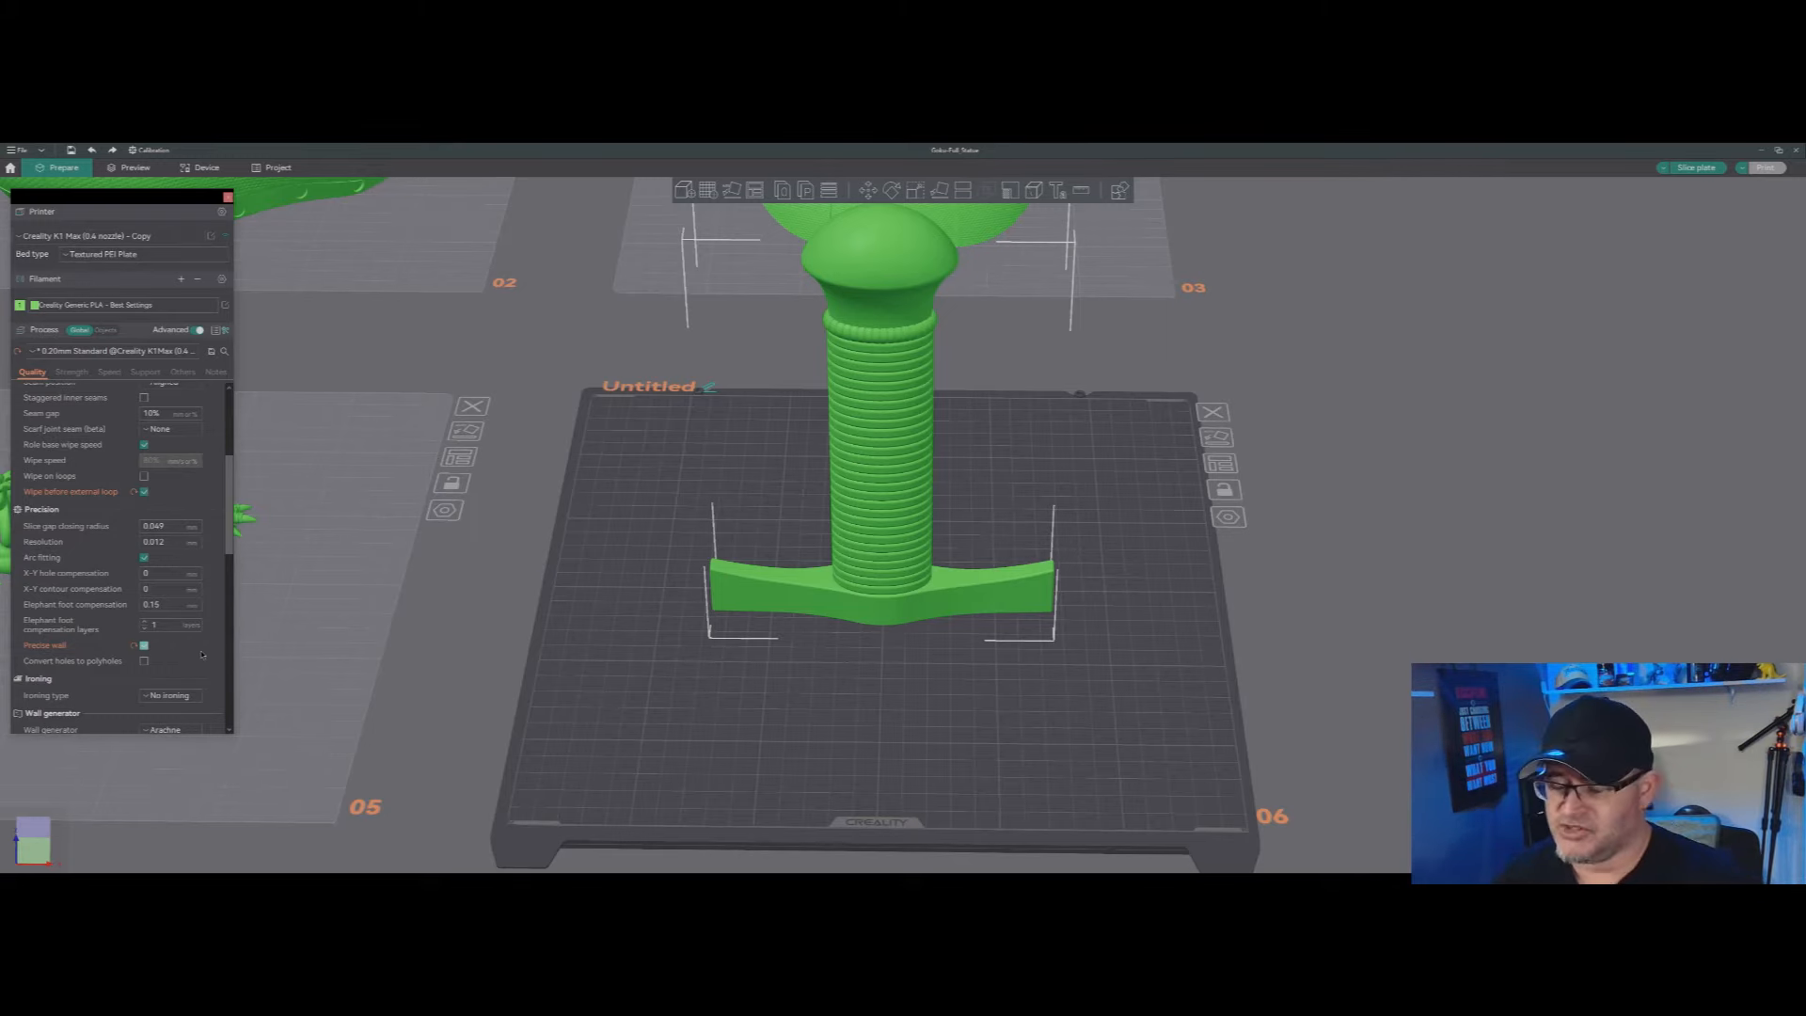
Step: Review the available ironing types and leave No ironing selected
scroll(202, 655, "down", 2)
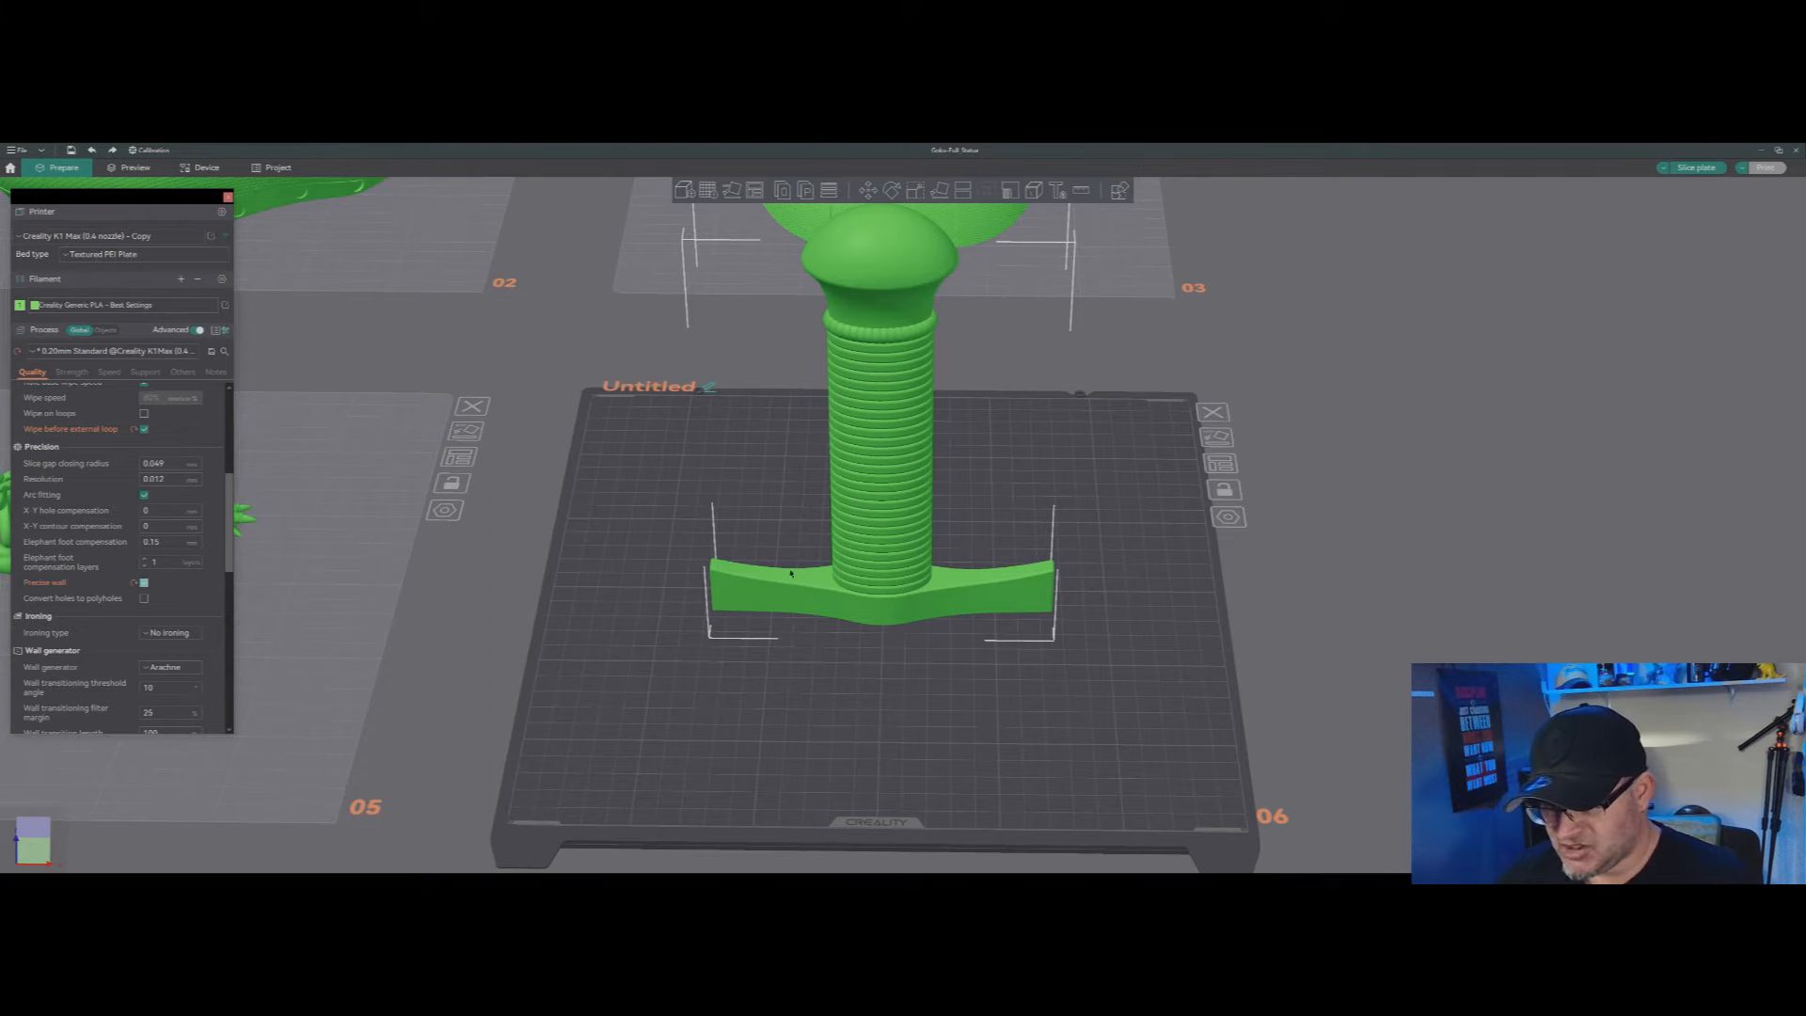
left_click(149, 633)
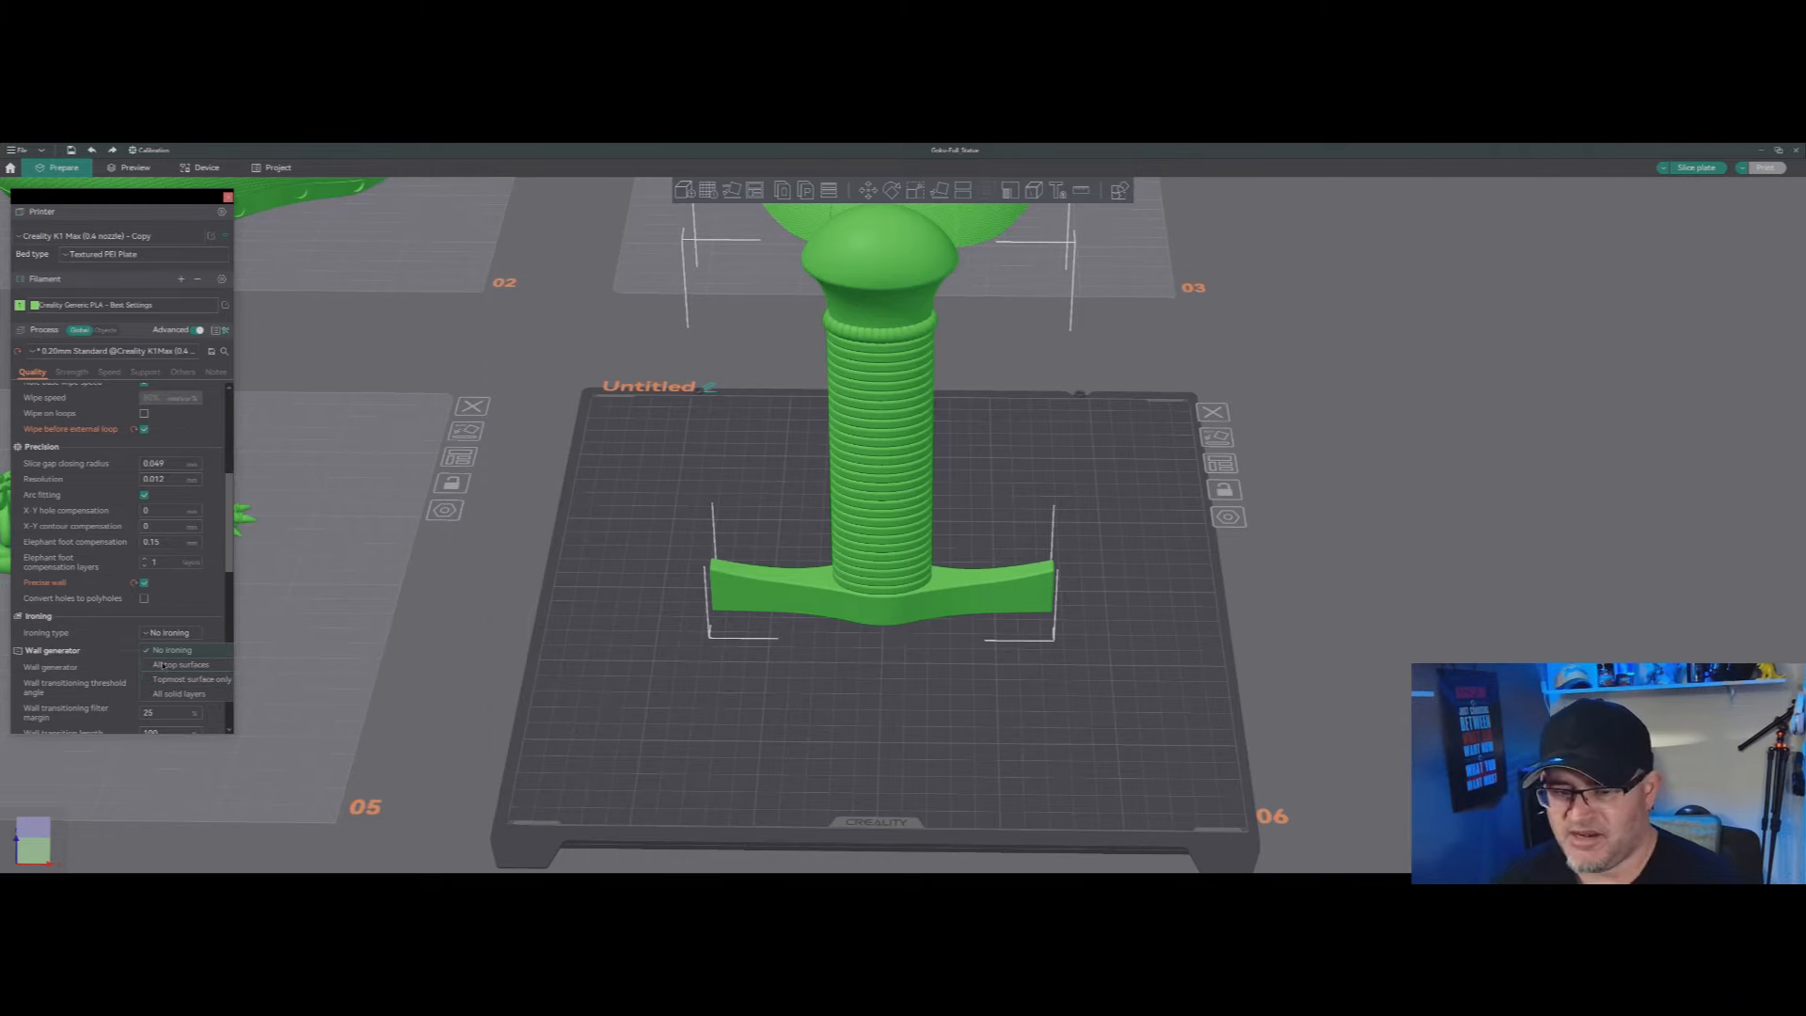
left_click(121, 635)
Step: Try the Classic wall generator, compare its options with those of Arachne, and restore Arachne
scroll(87, 590, "down", 3)
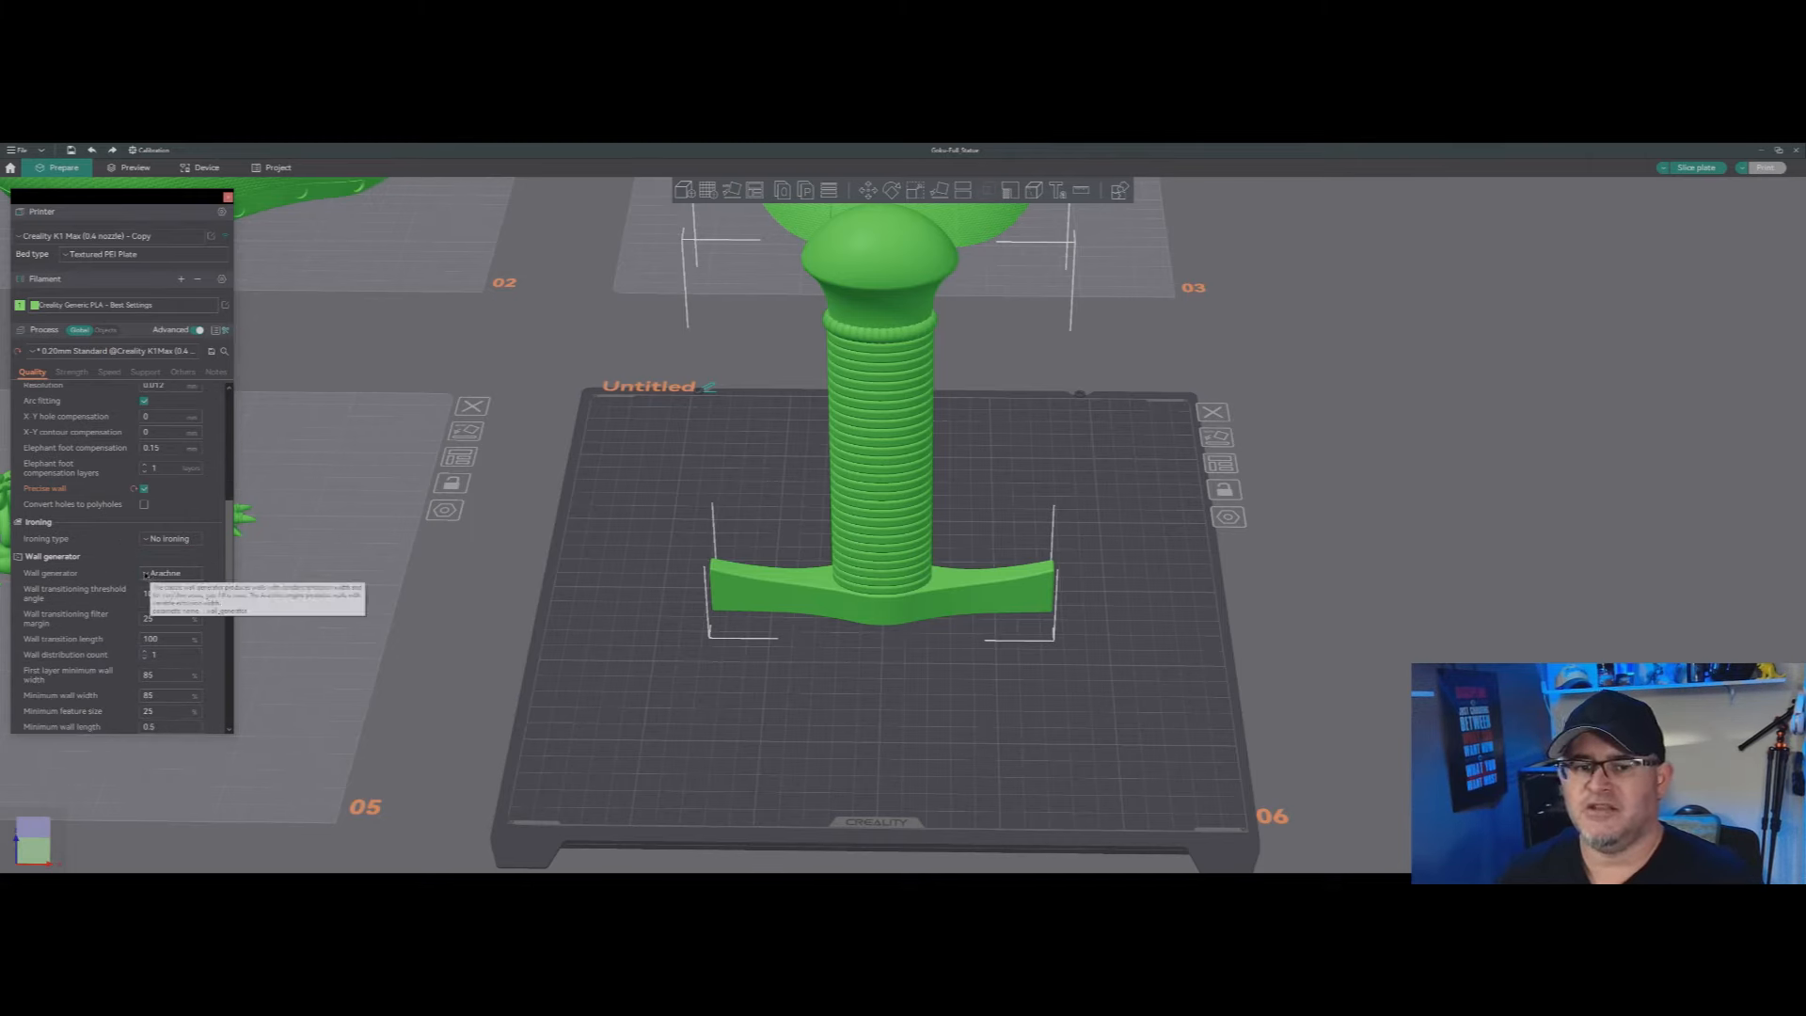
left_click(150, 573)
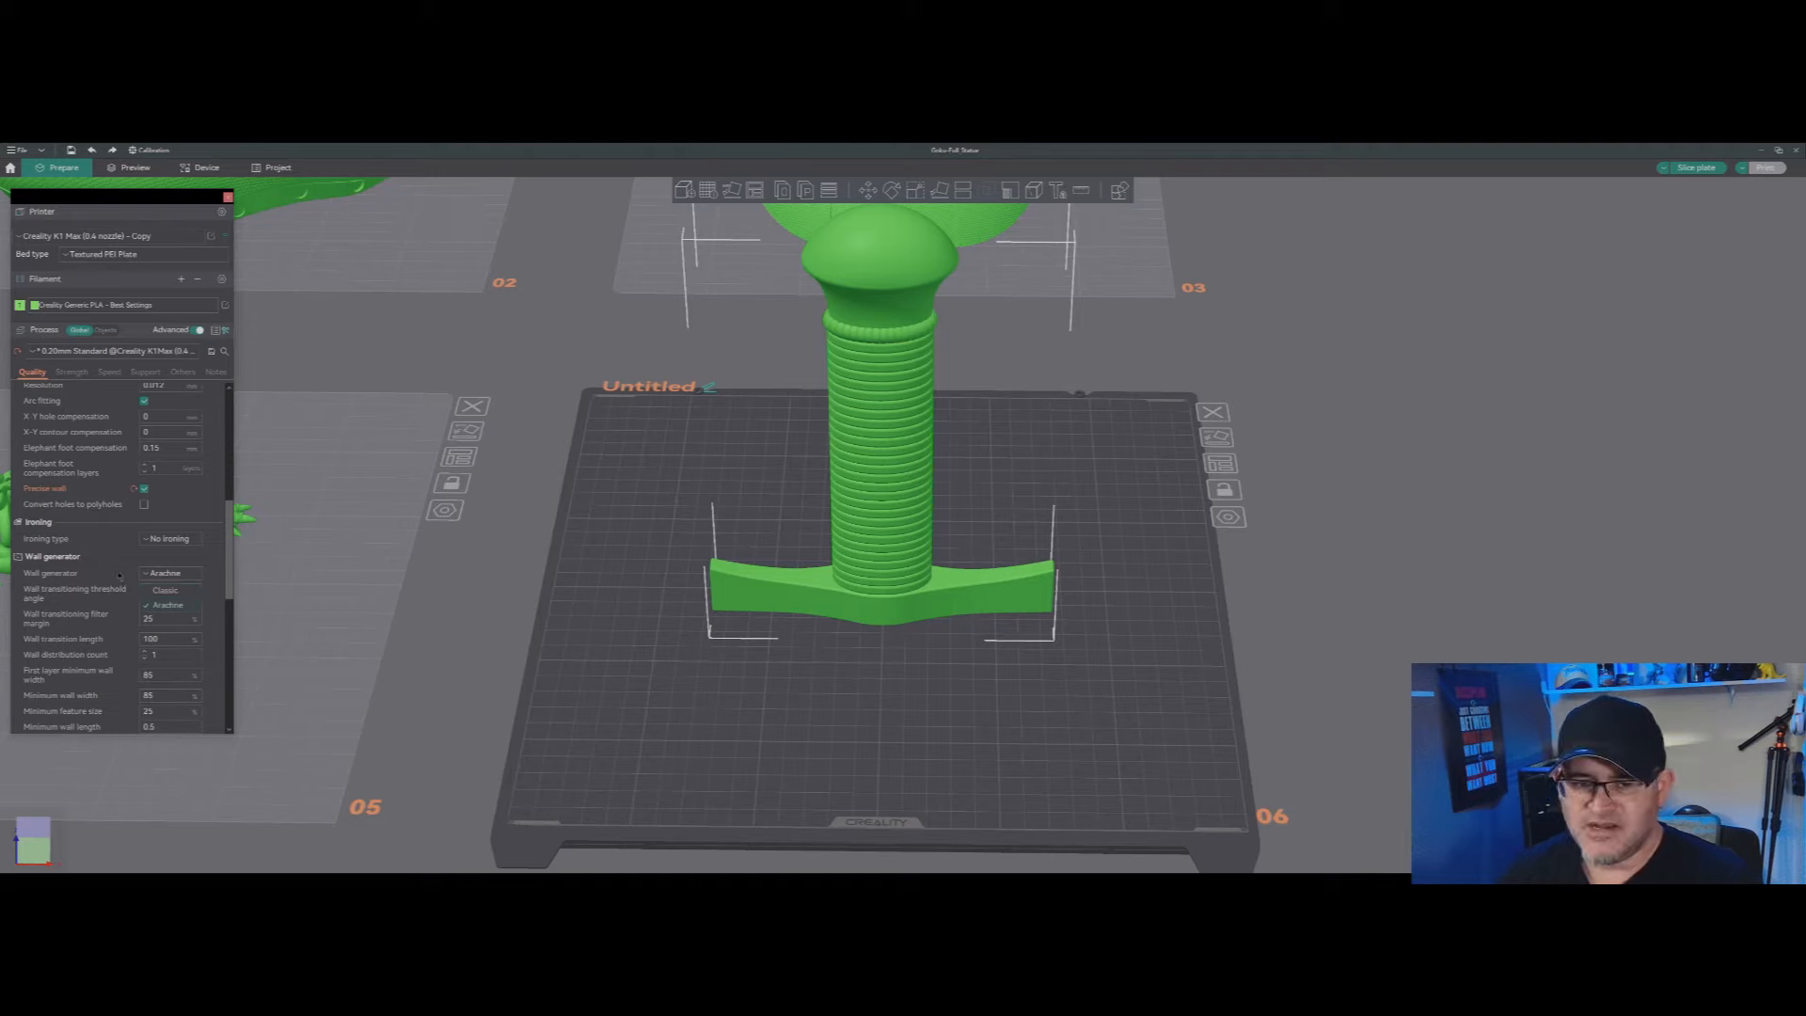
left_click(151, 590)
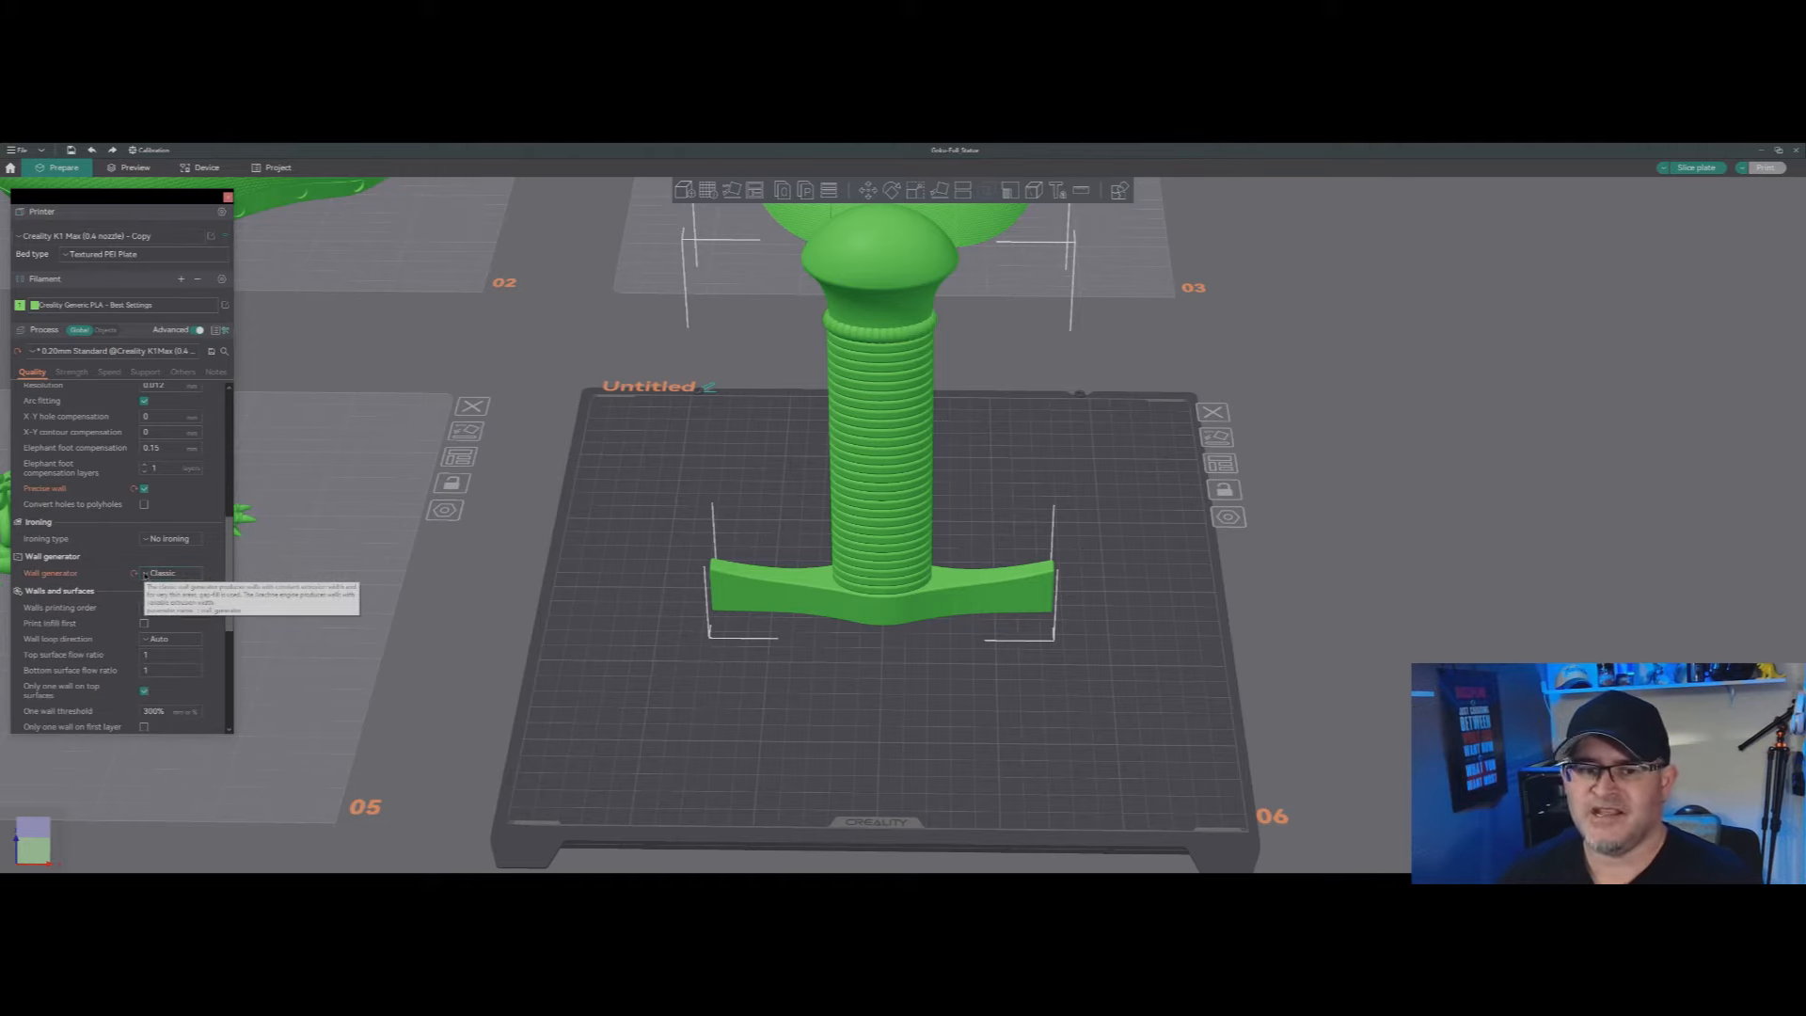
left_click(145, 574)
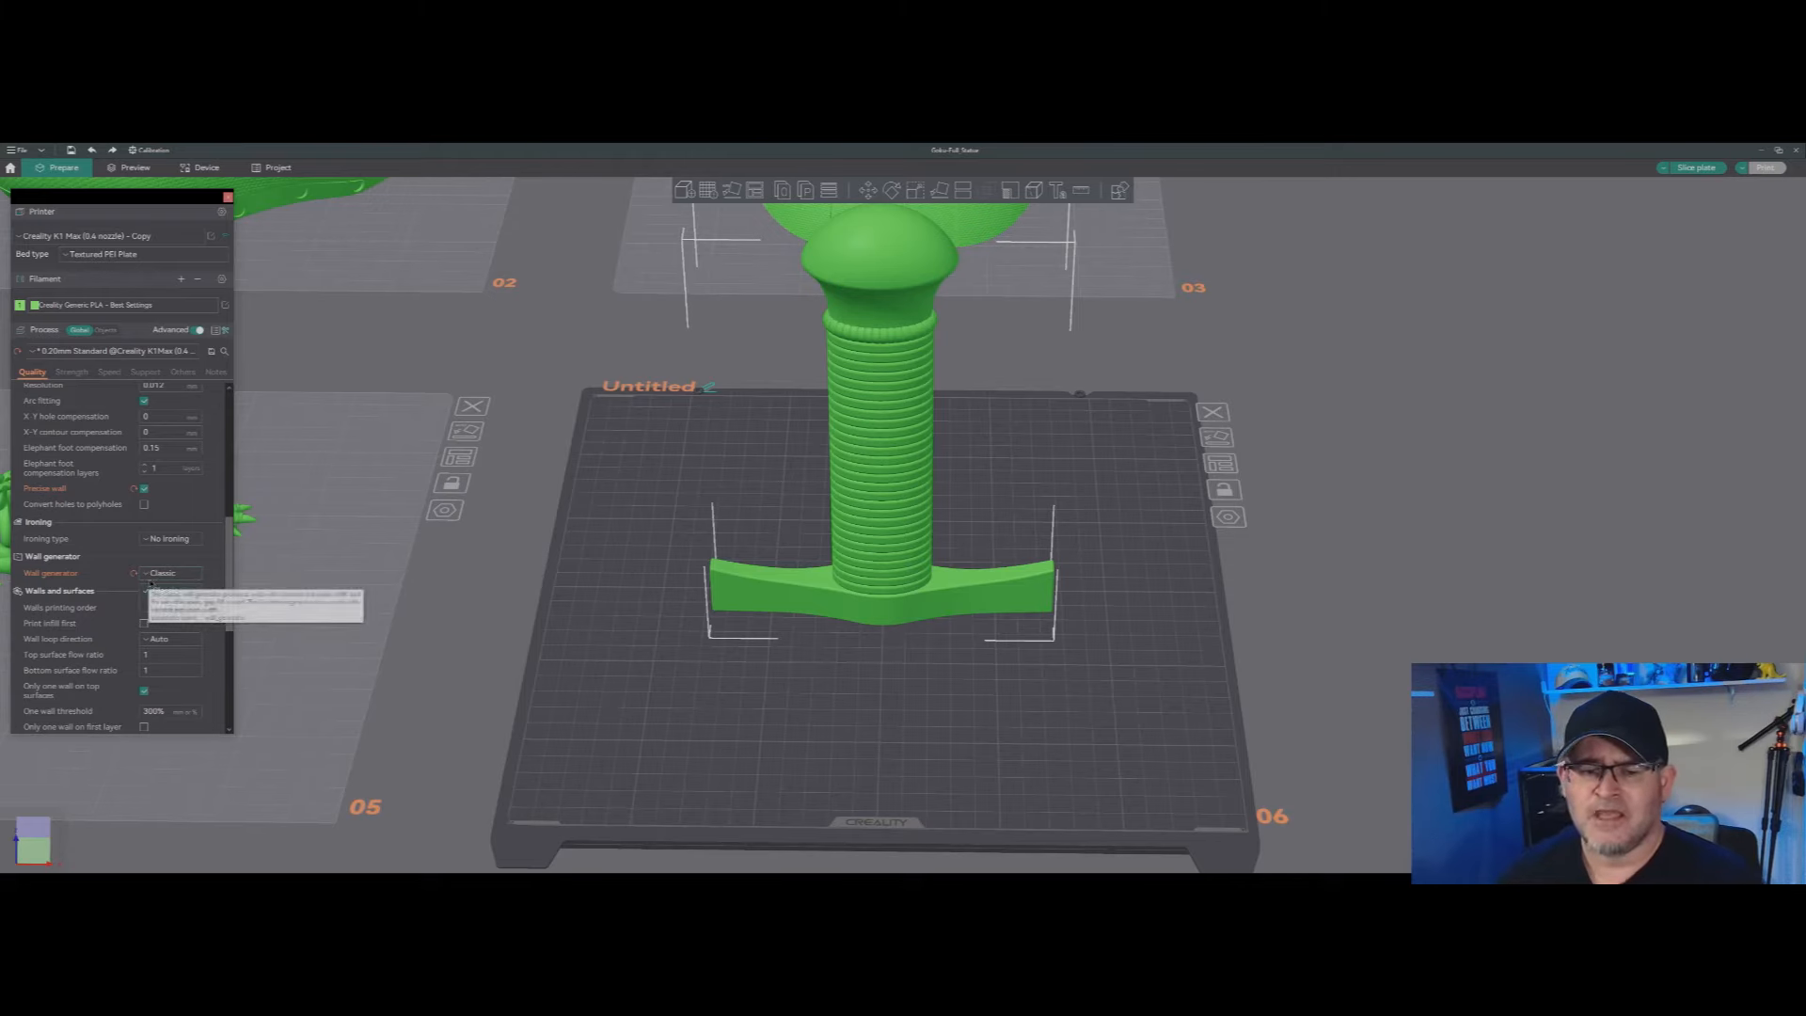
left_click(164, 605)
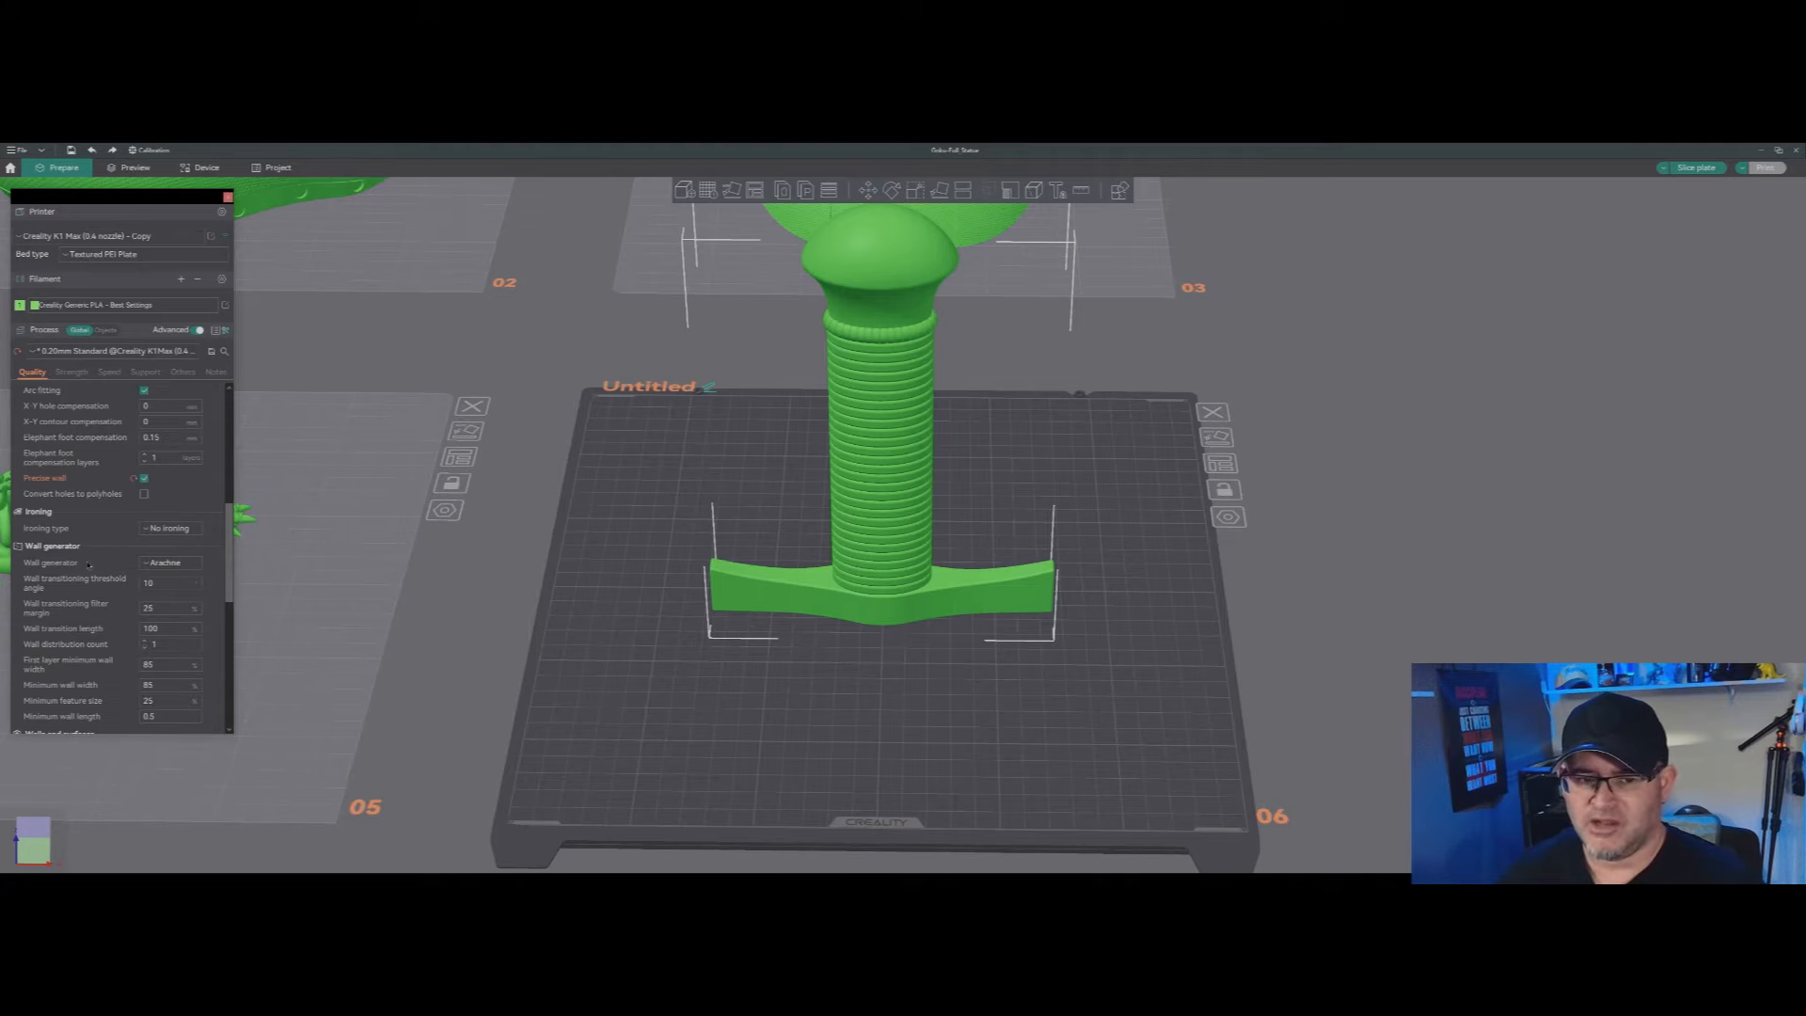
mouse_move(76, 564)
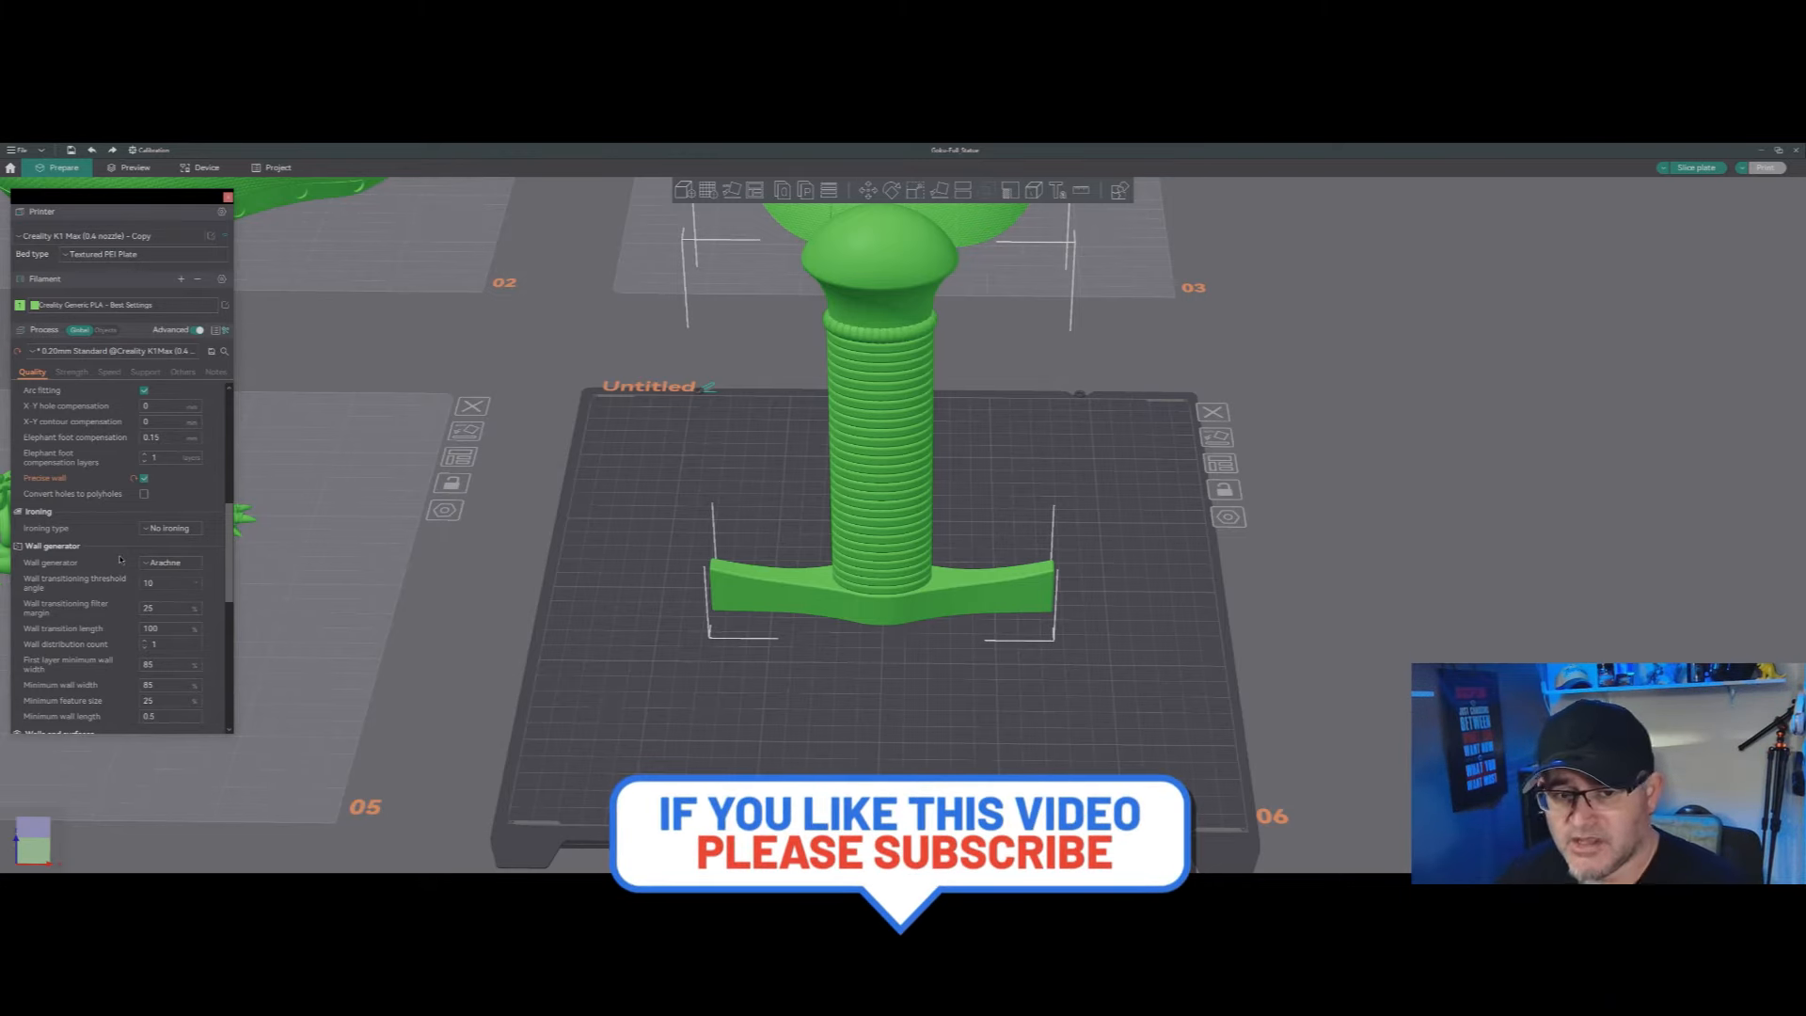
mouse_move(147, 563)
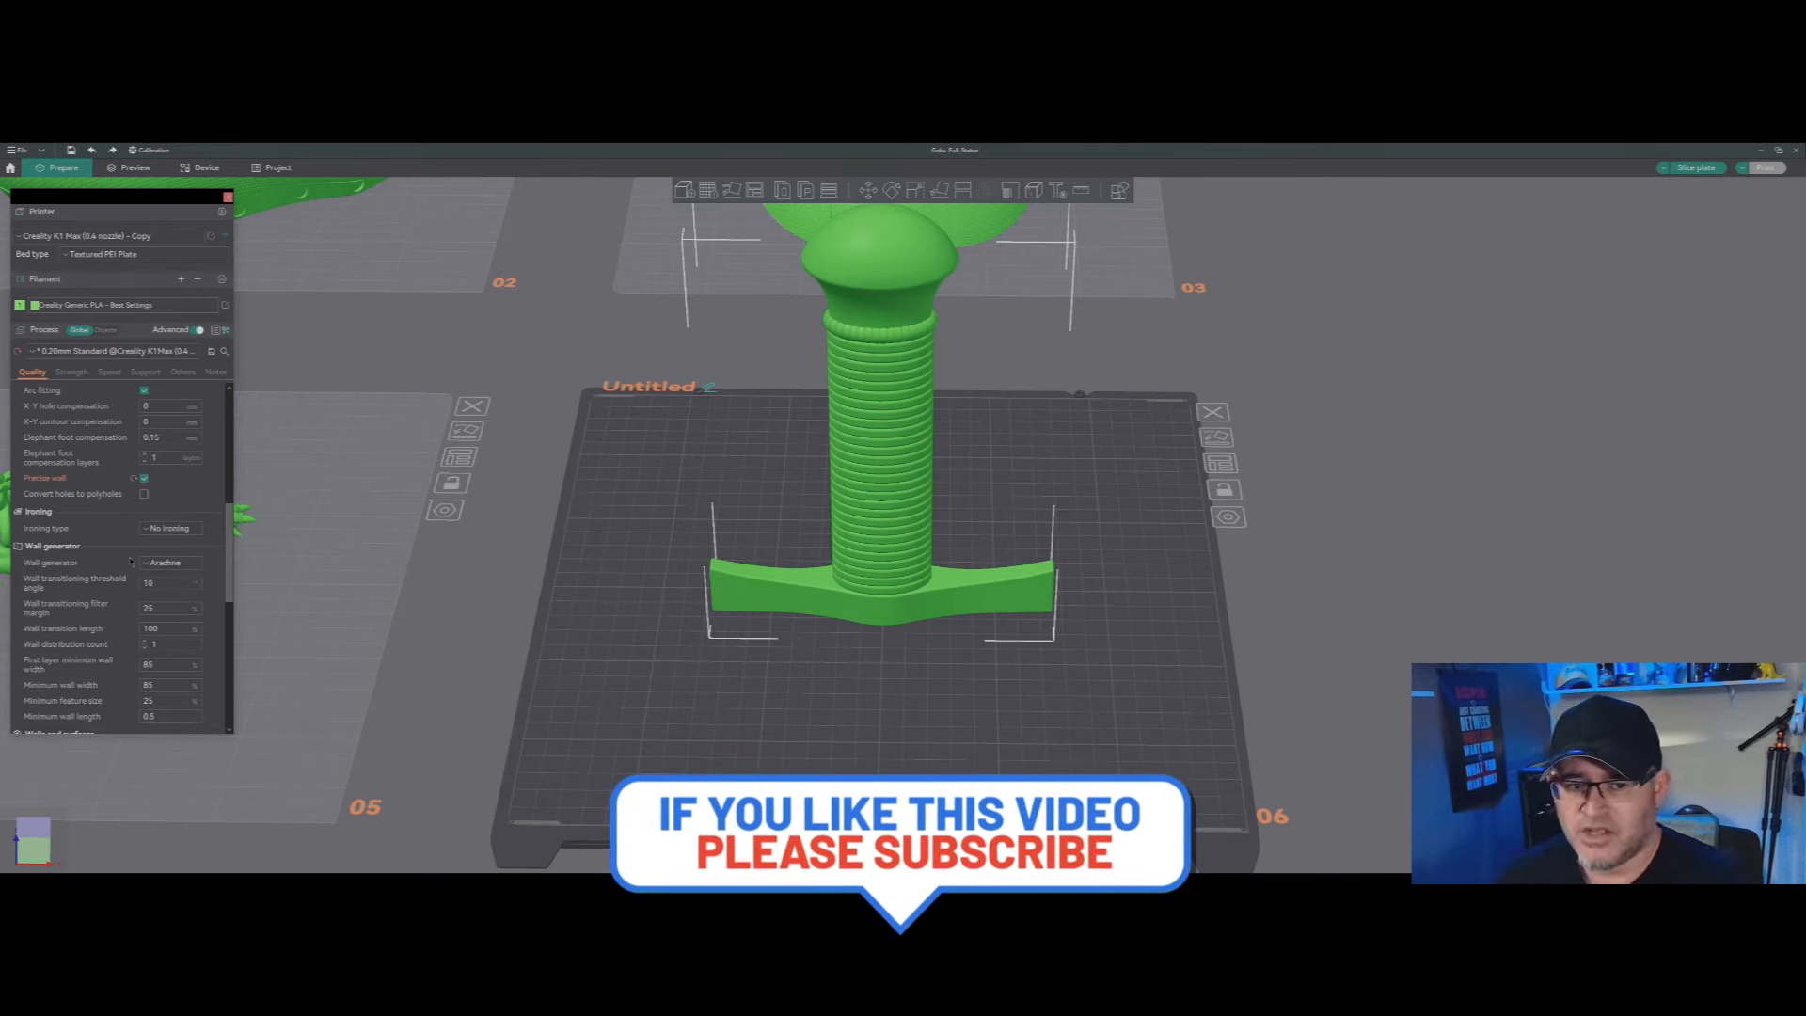
left_click(169, 561)
left_click(165, 576)
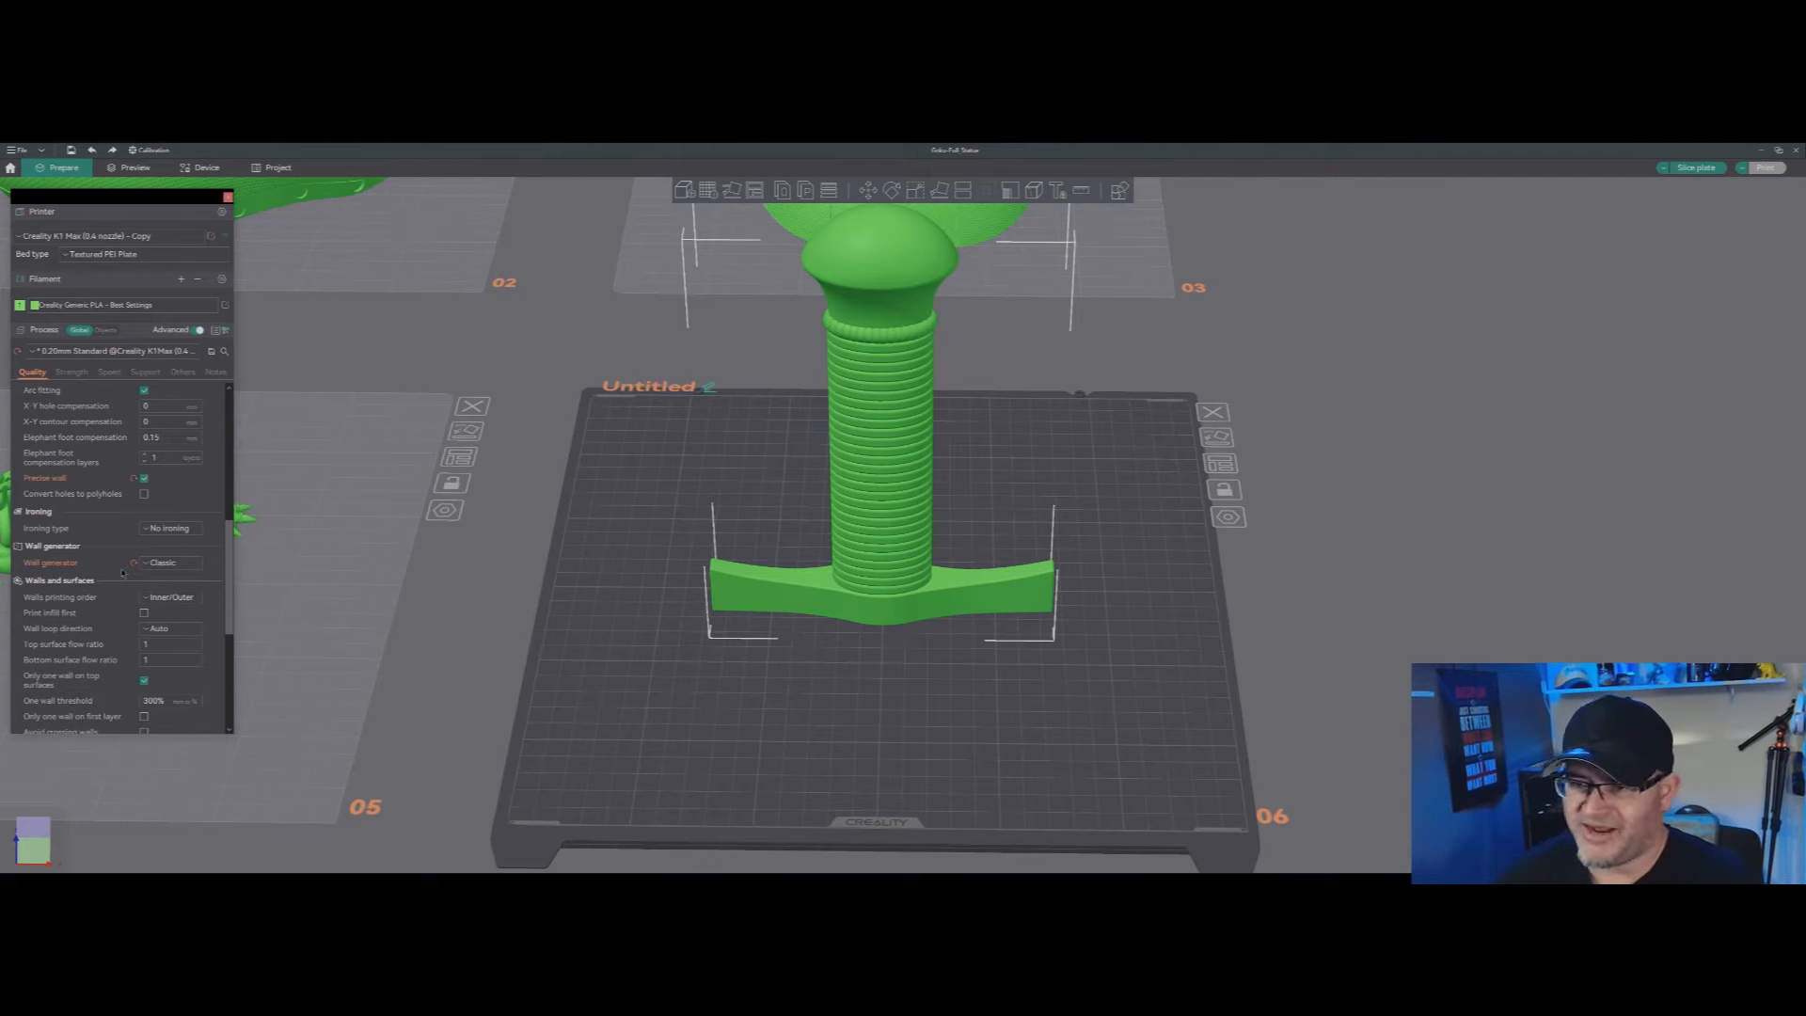
left_click(171, 563)
left_click(169, 592)
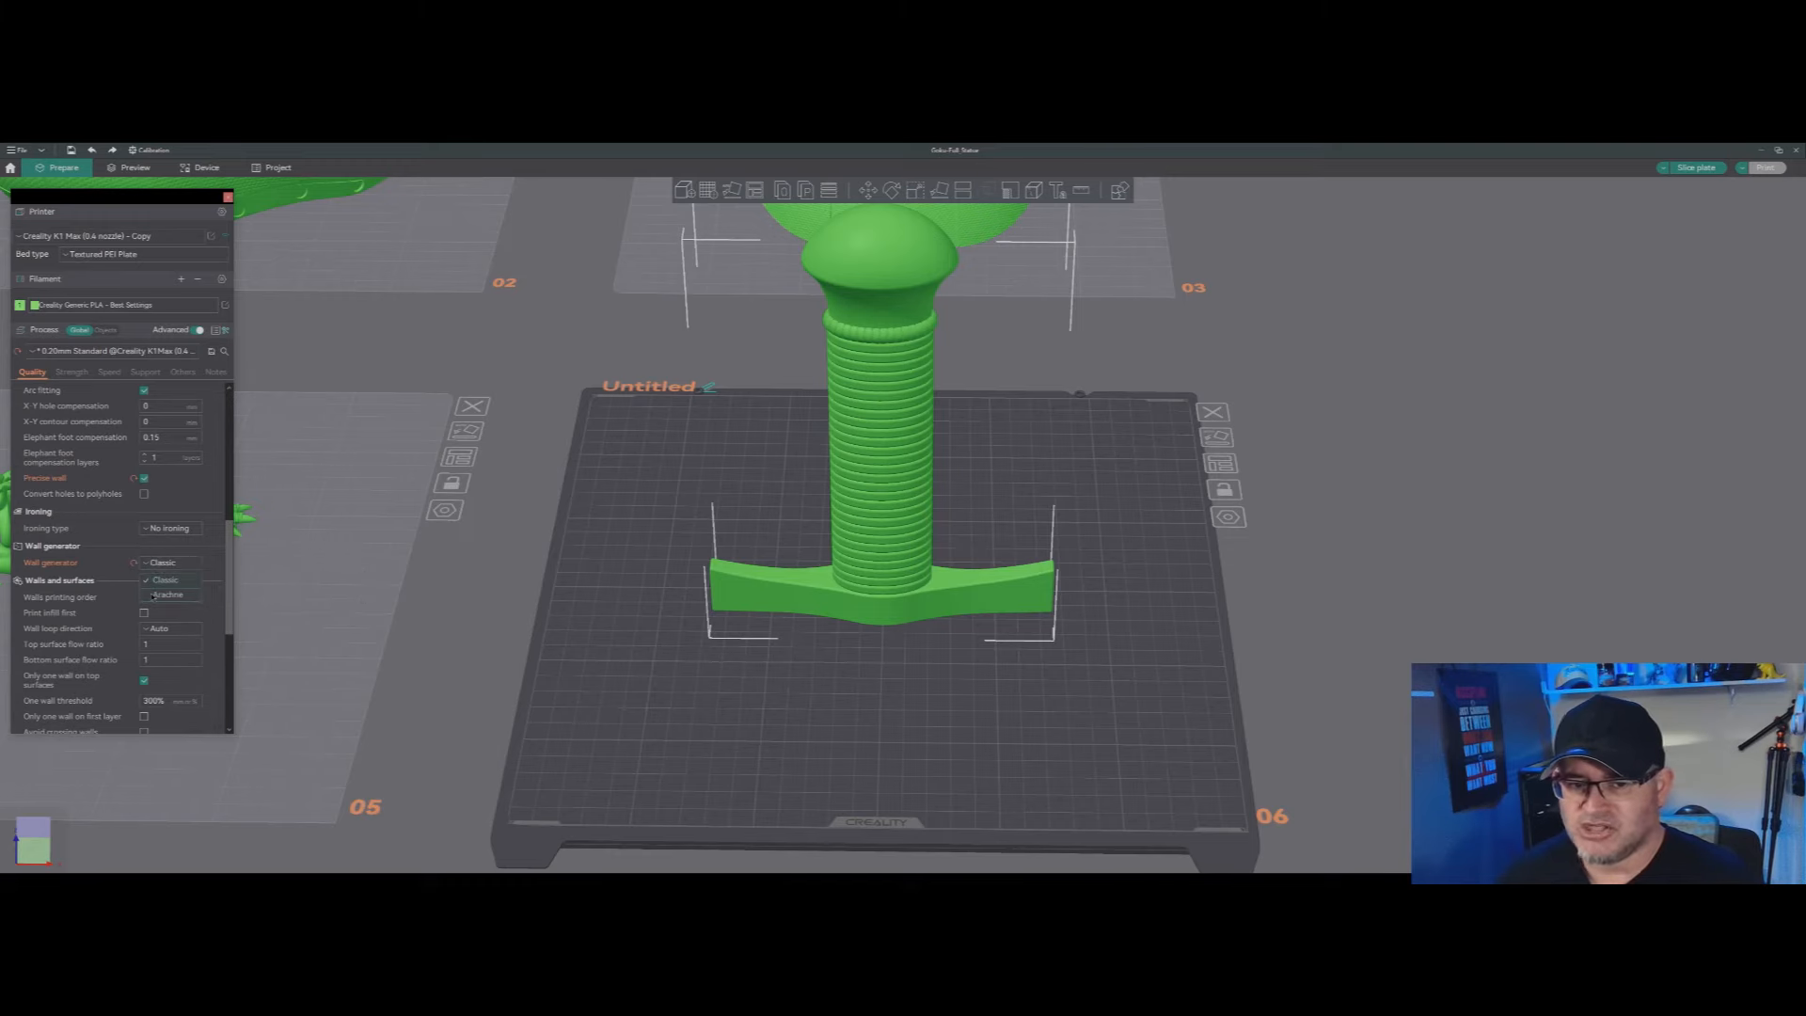
Step: Review the wall printing order description and choices in the walls and surfaces settings, keeping Inner/Outer selected
scroll(118, 564, "down", 3)
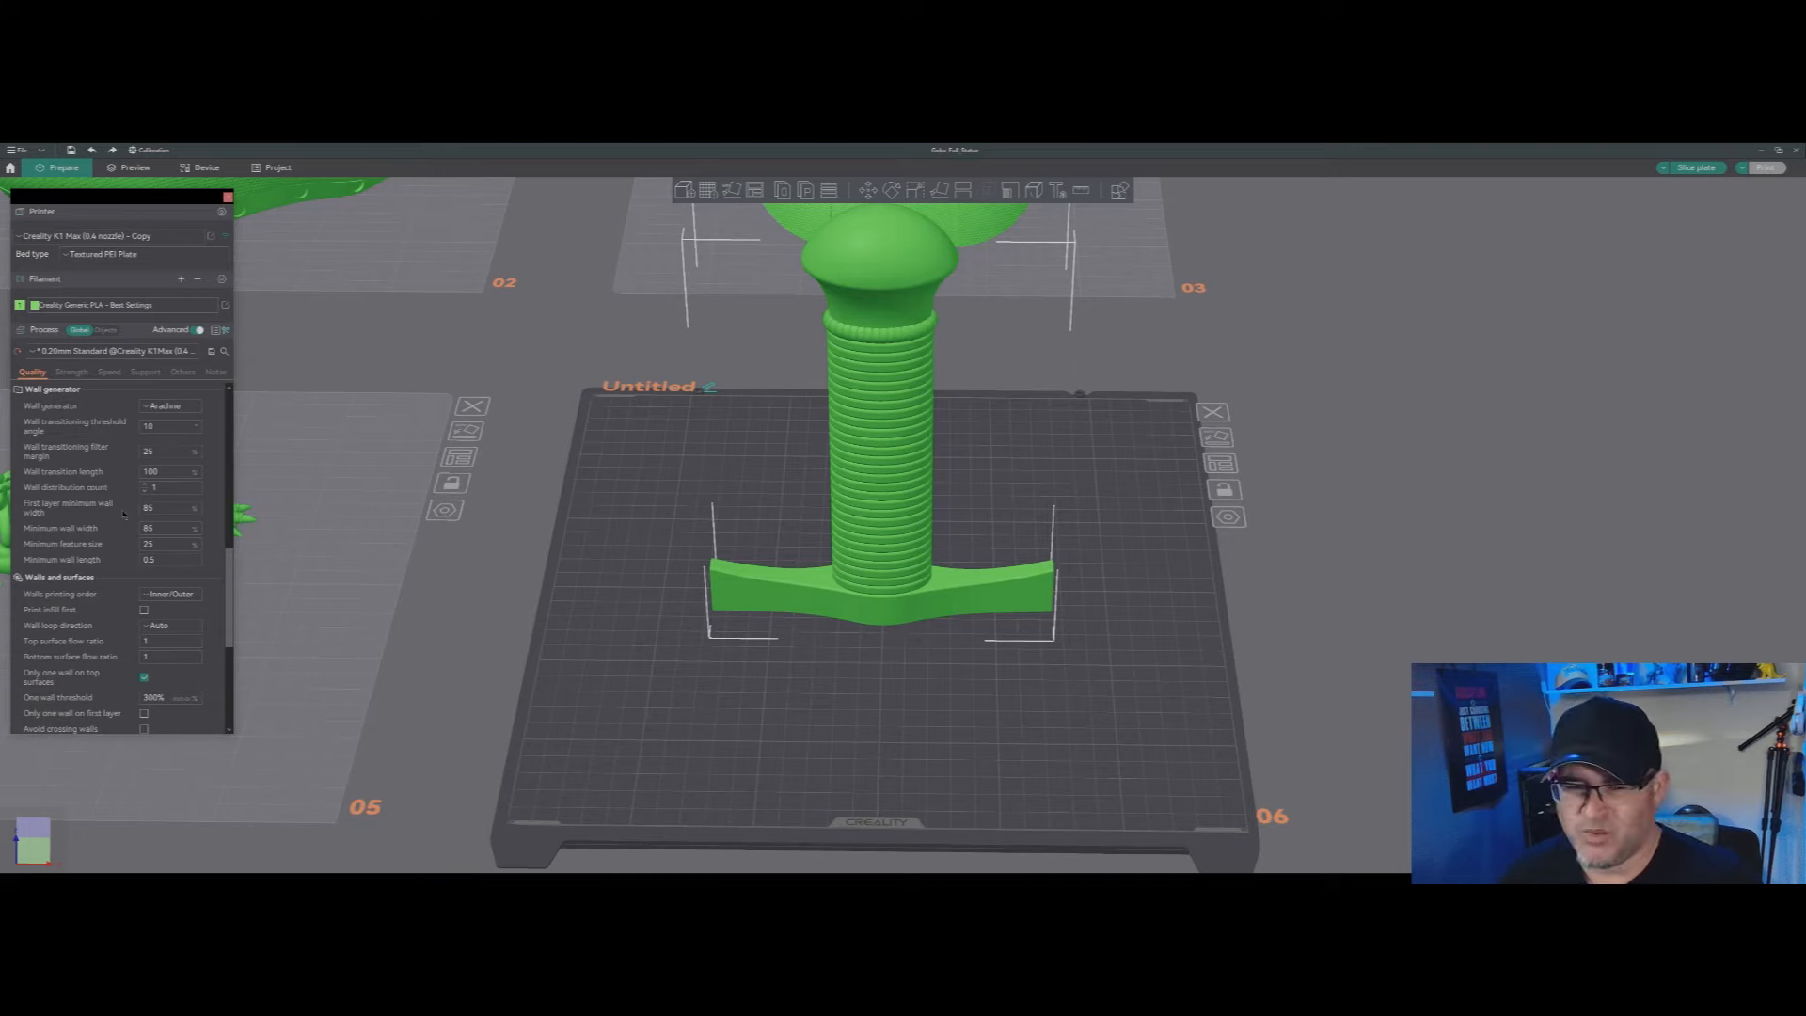
scroll(125, 523, "down", 2)
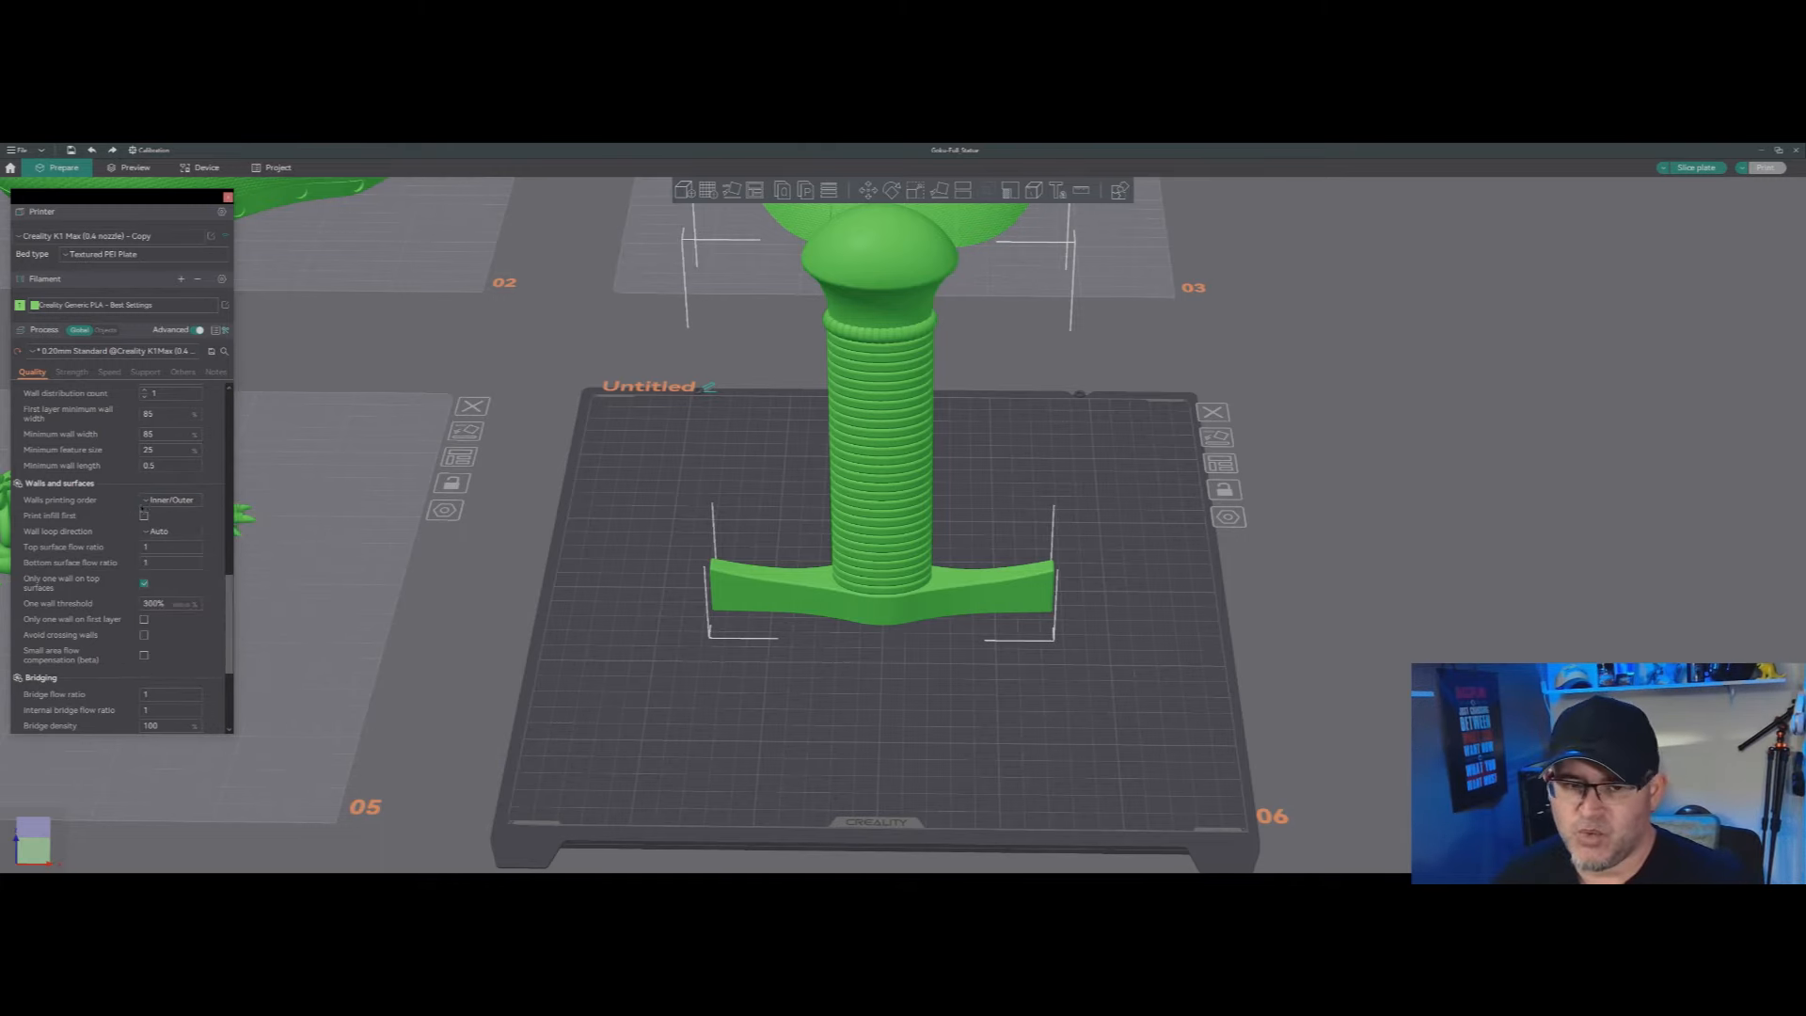
mouse_move(147, 505)
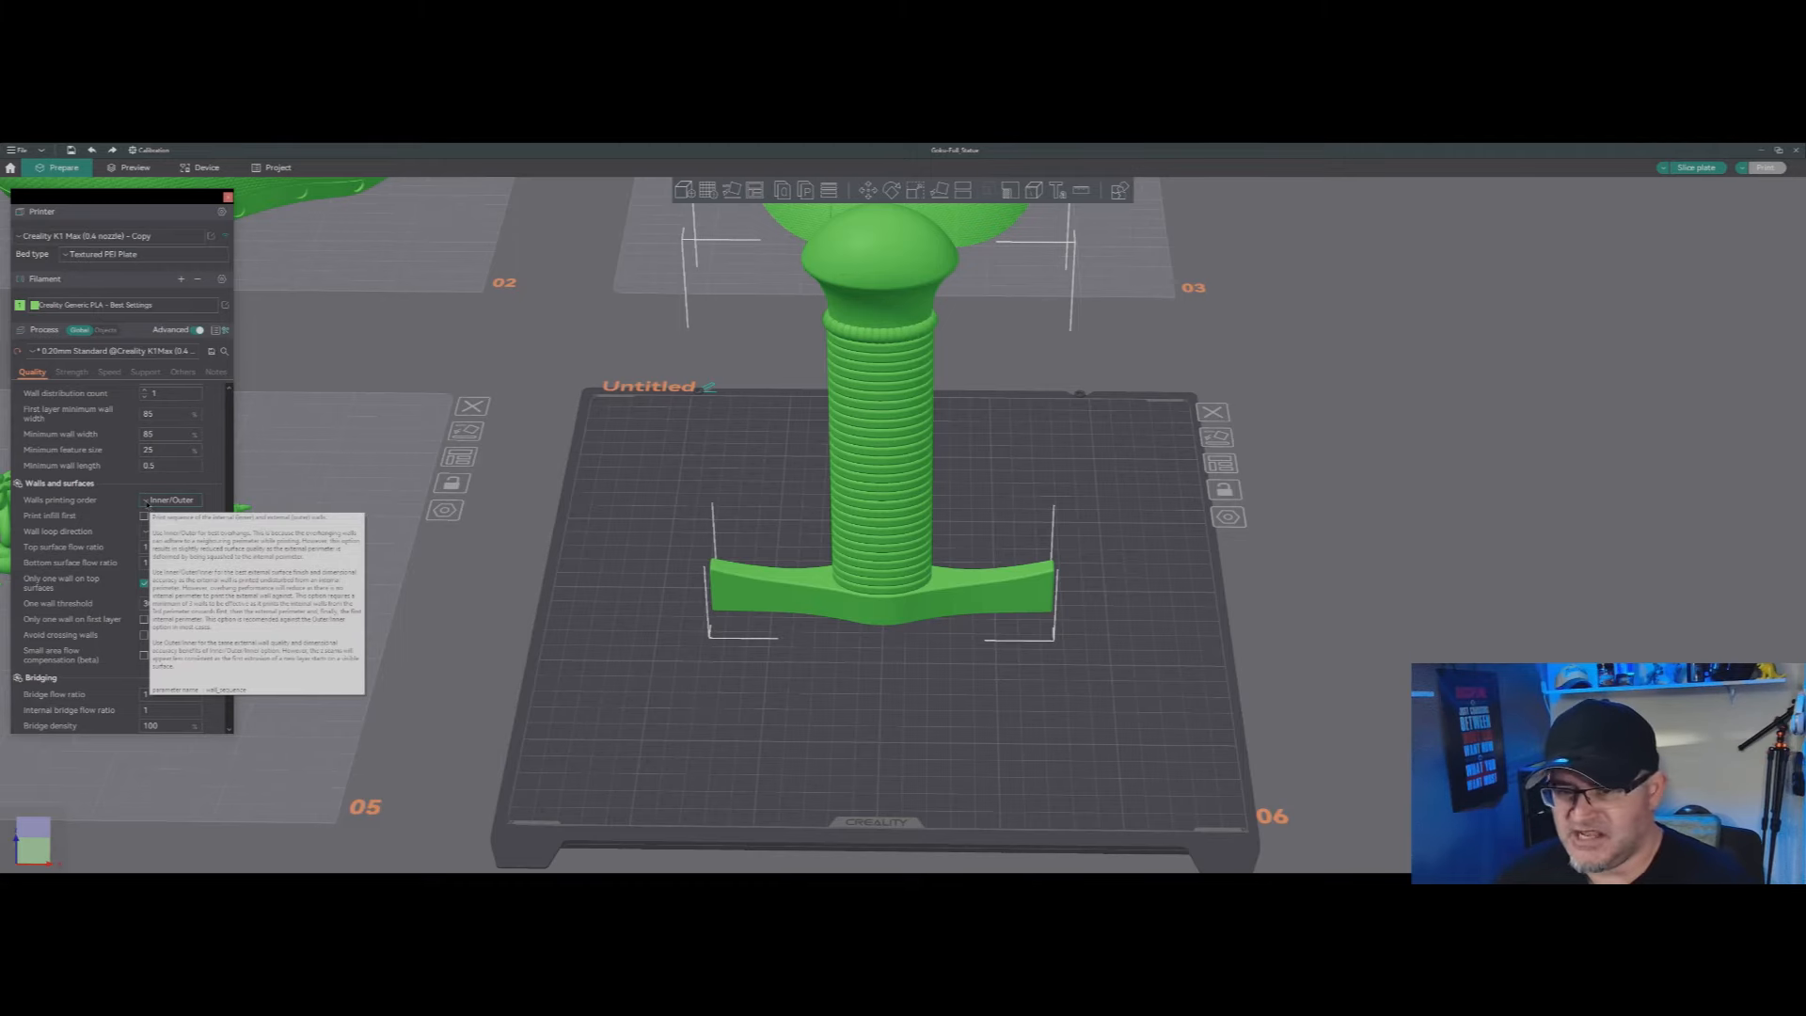
left_click(146, 503)
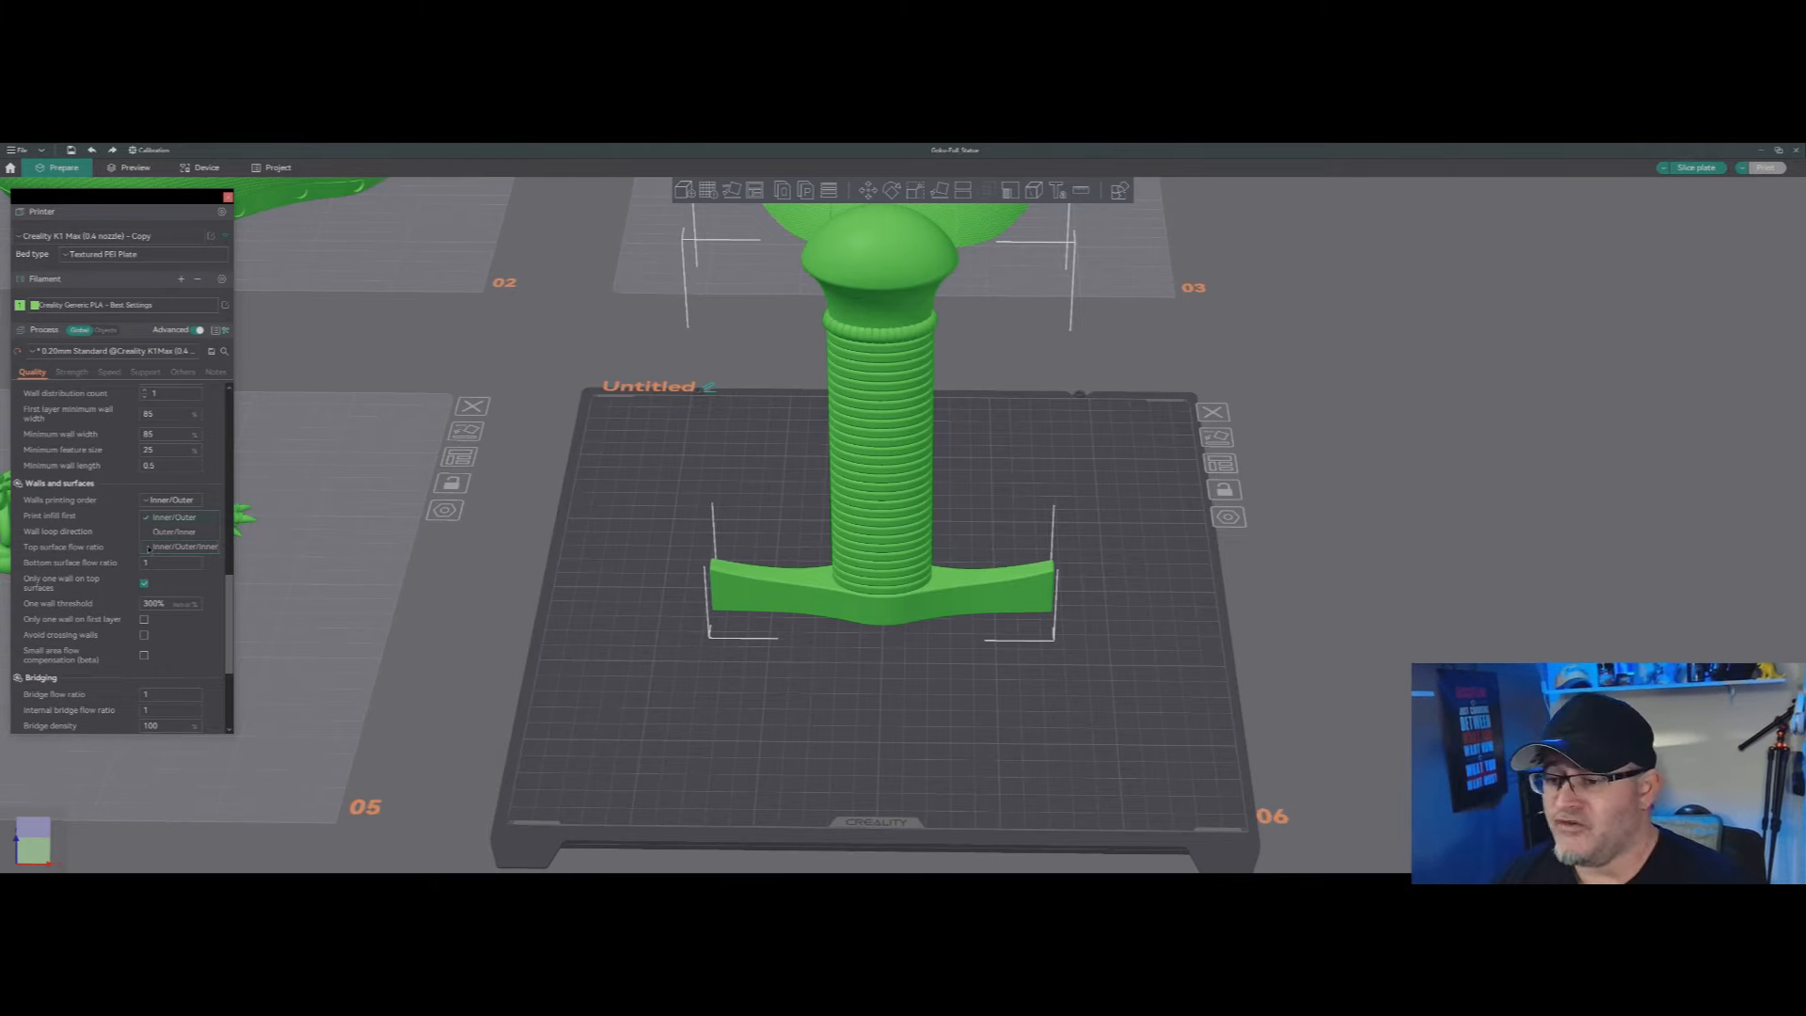
left_click(119, 531)
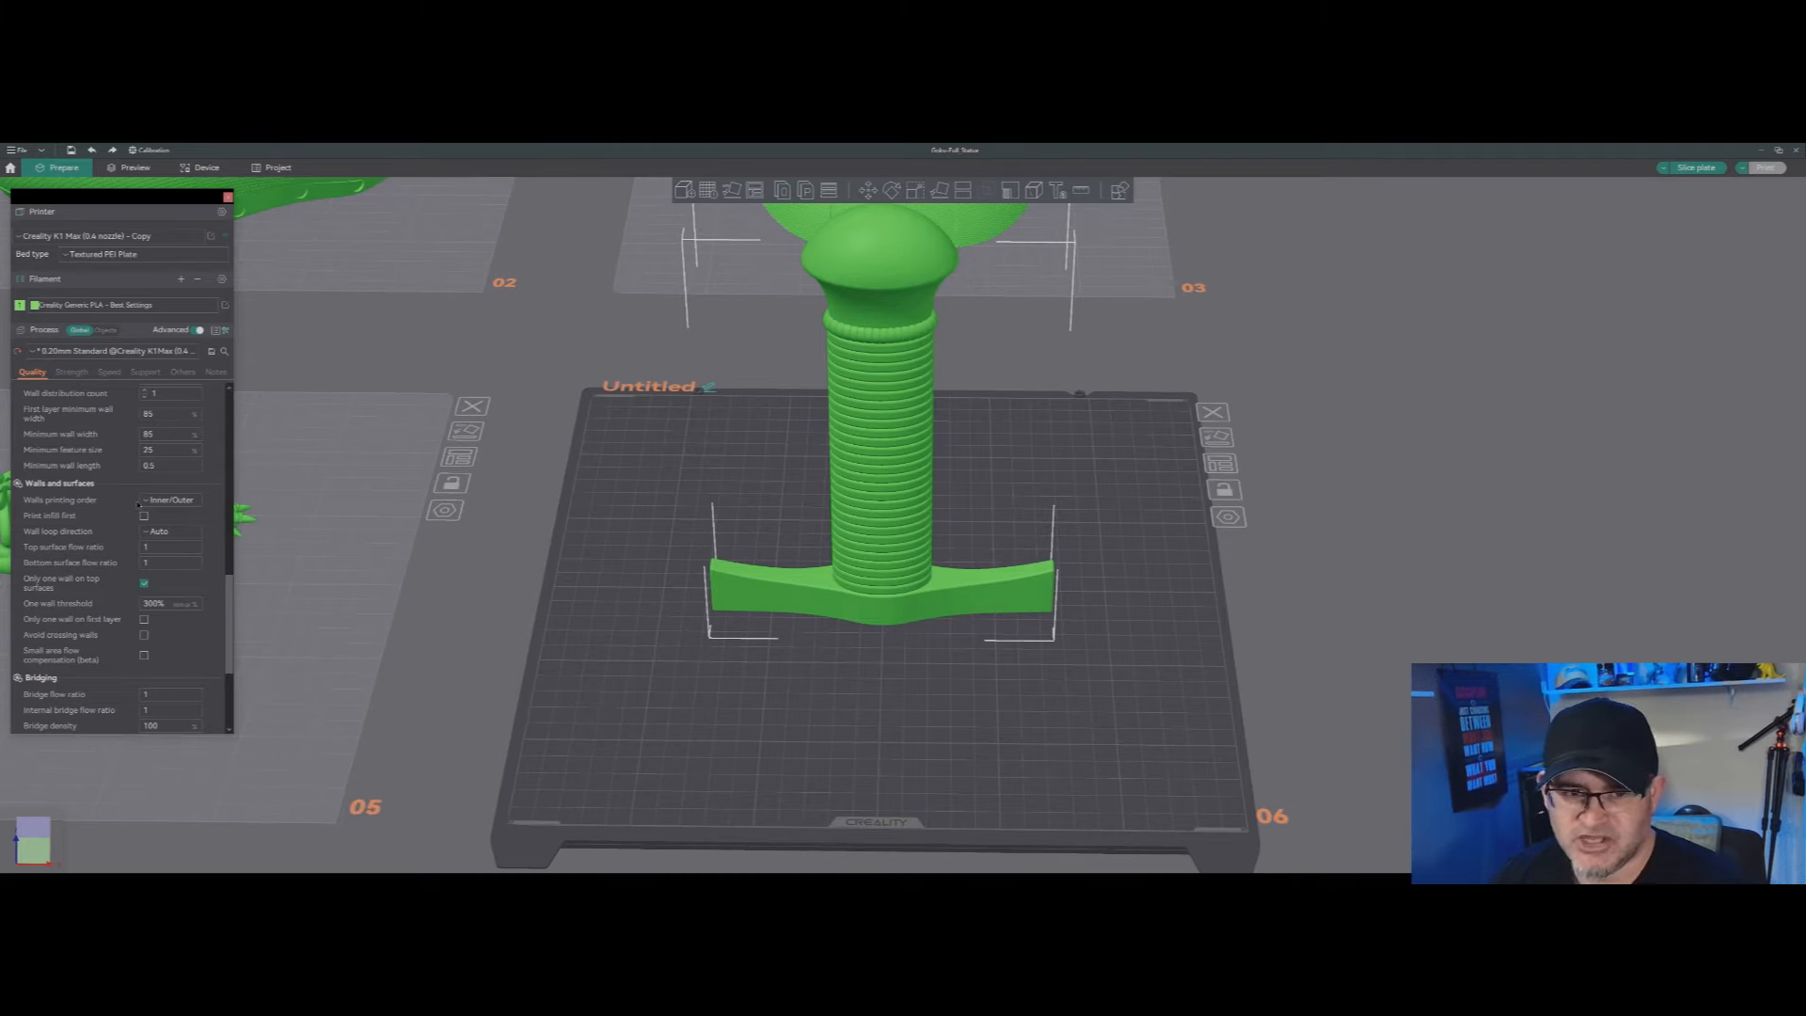
mouse_move(147, 505)
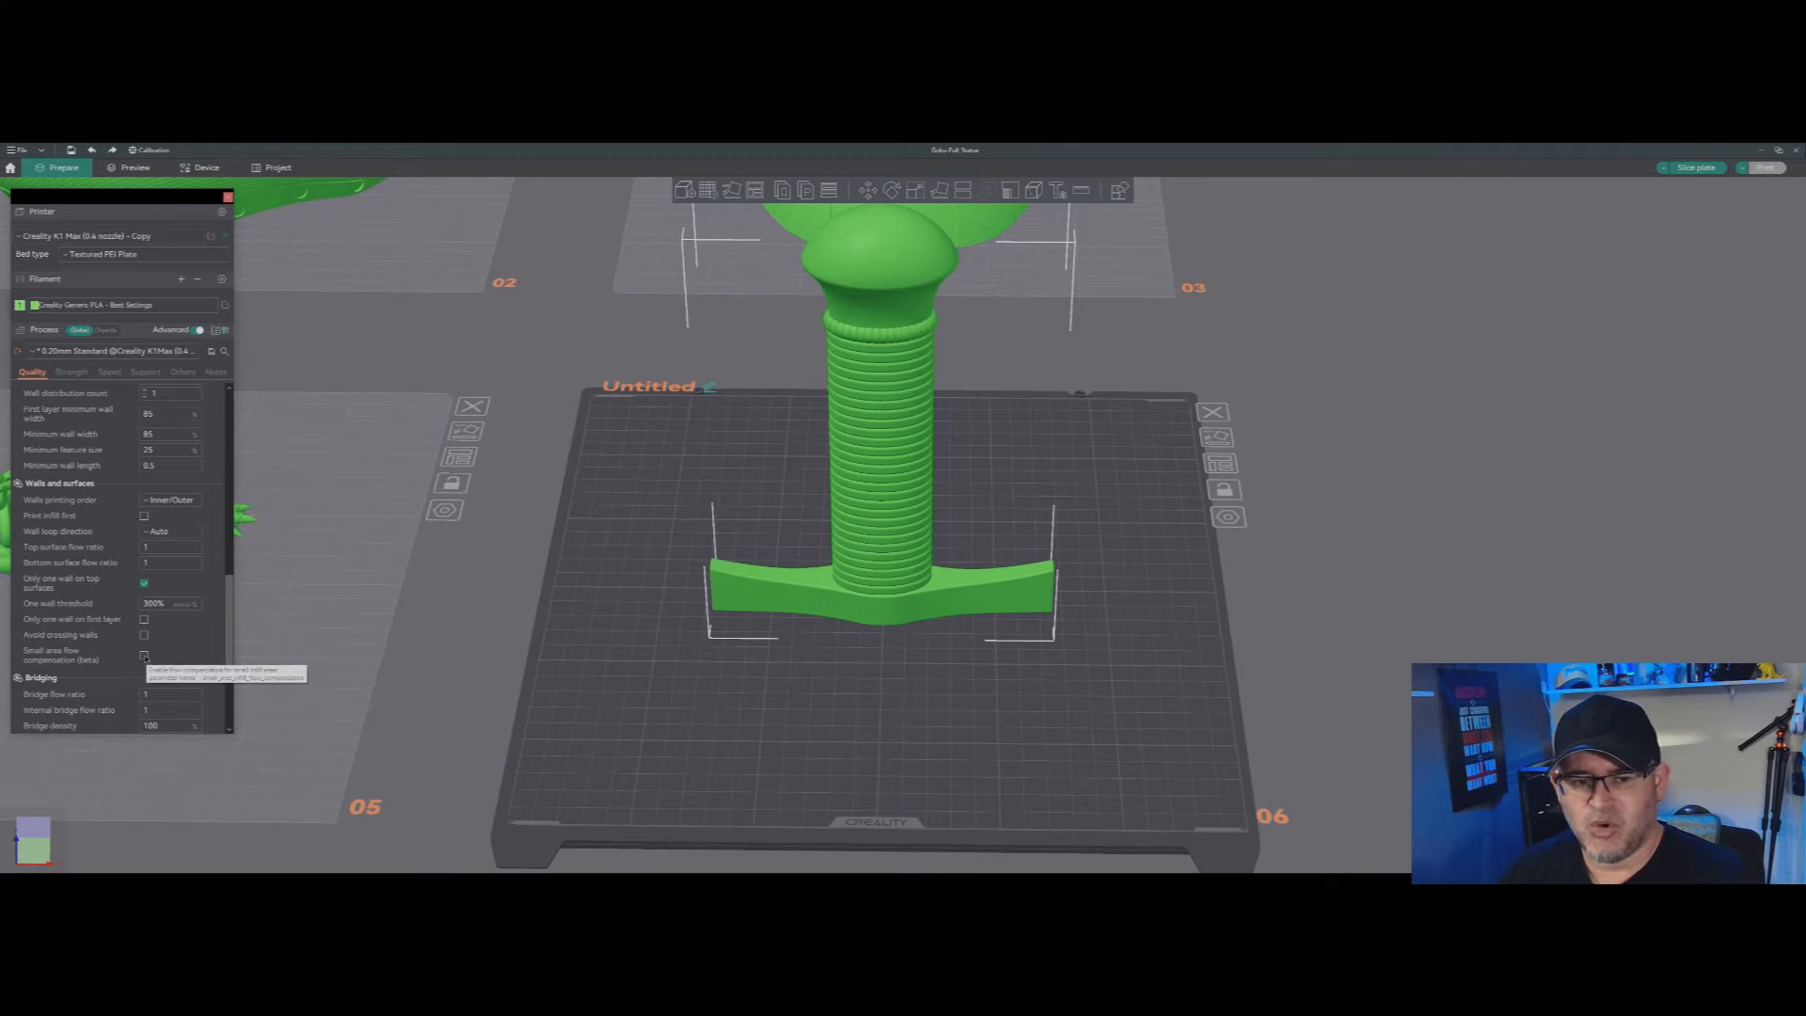
Step: Enable Small area flow compensation (beta) and review its flow compensation model and the bridging and overhang settings
left_click(143, 656)
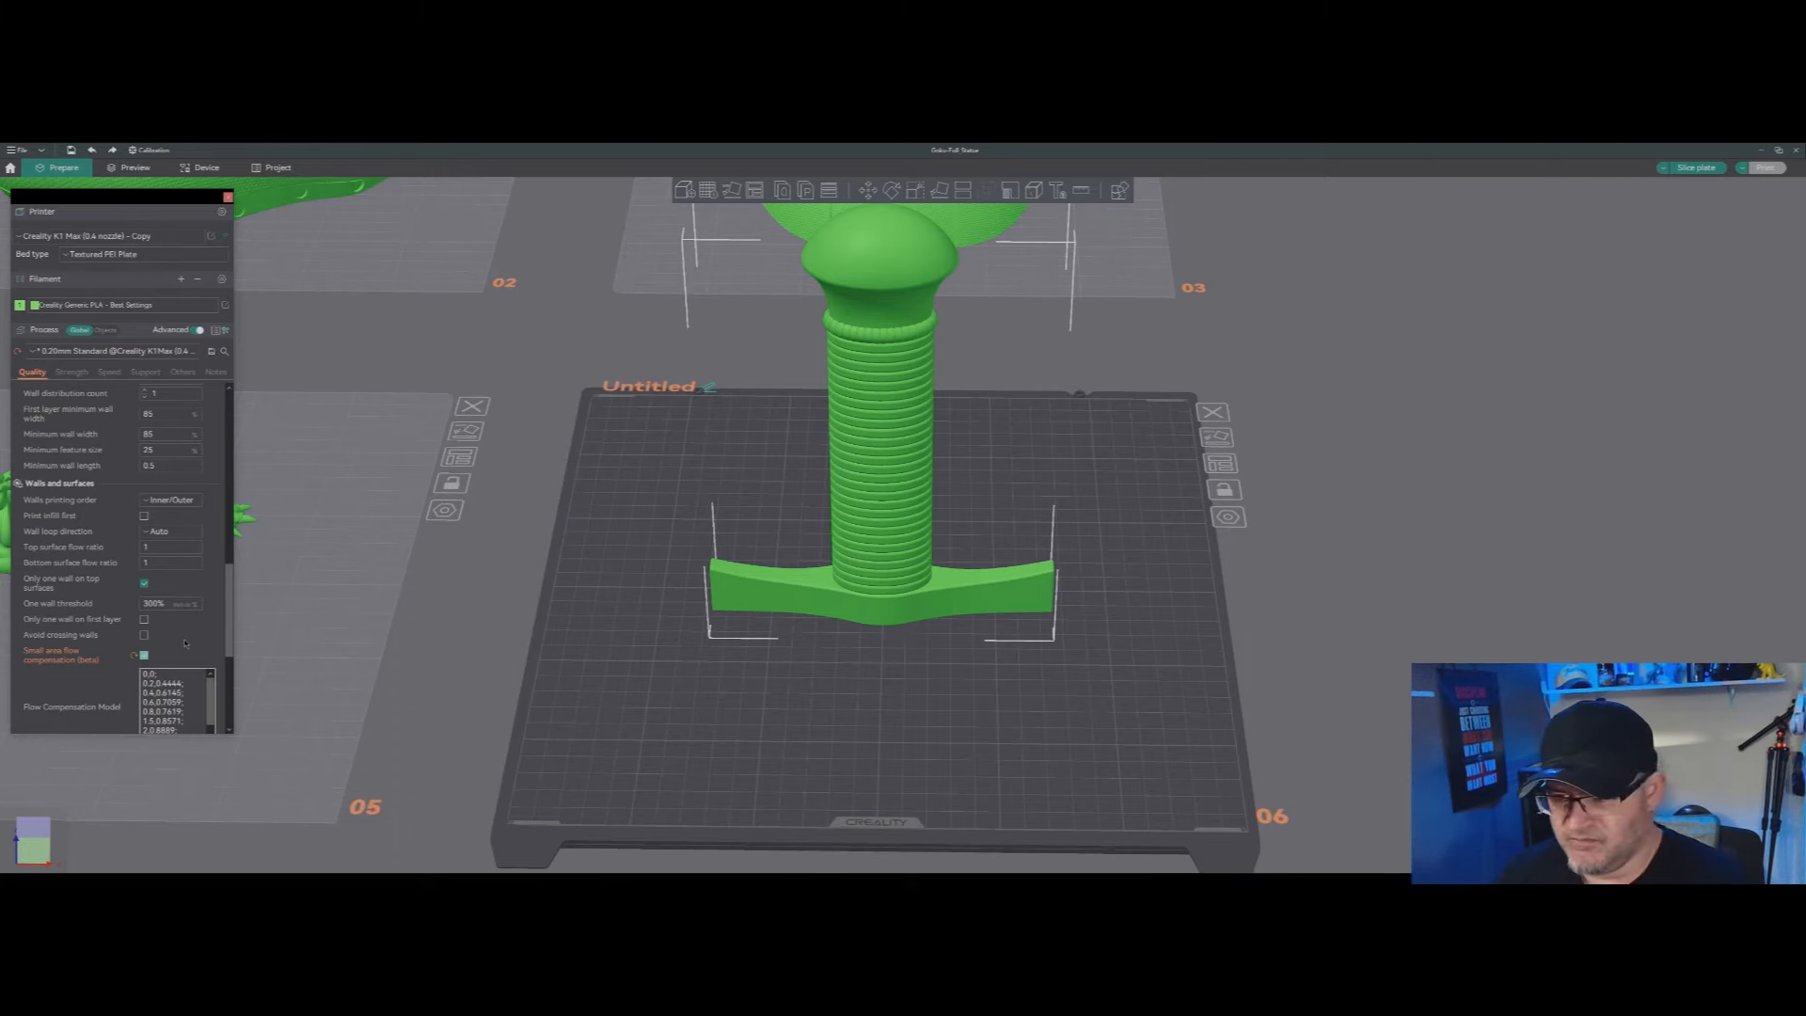
scroll(187, 643, "down", 2)
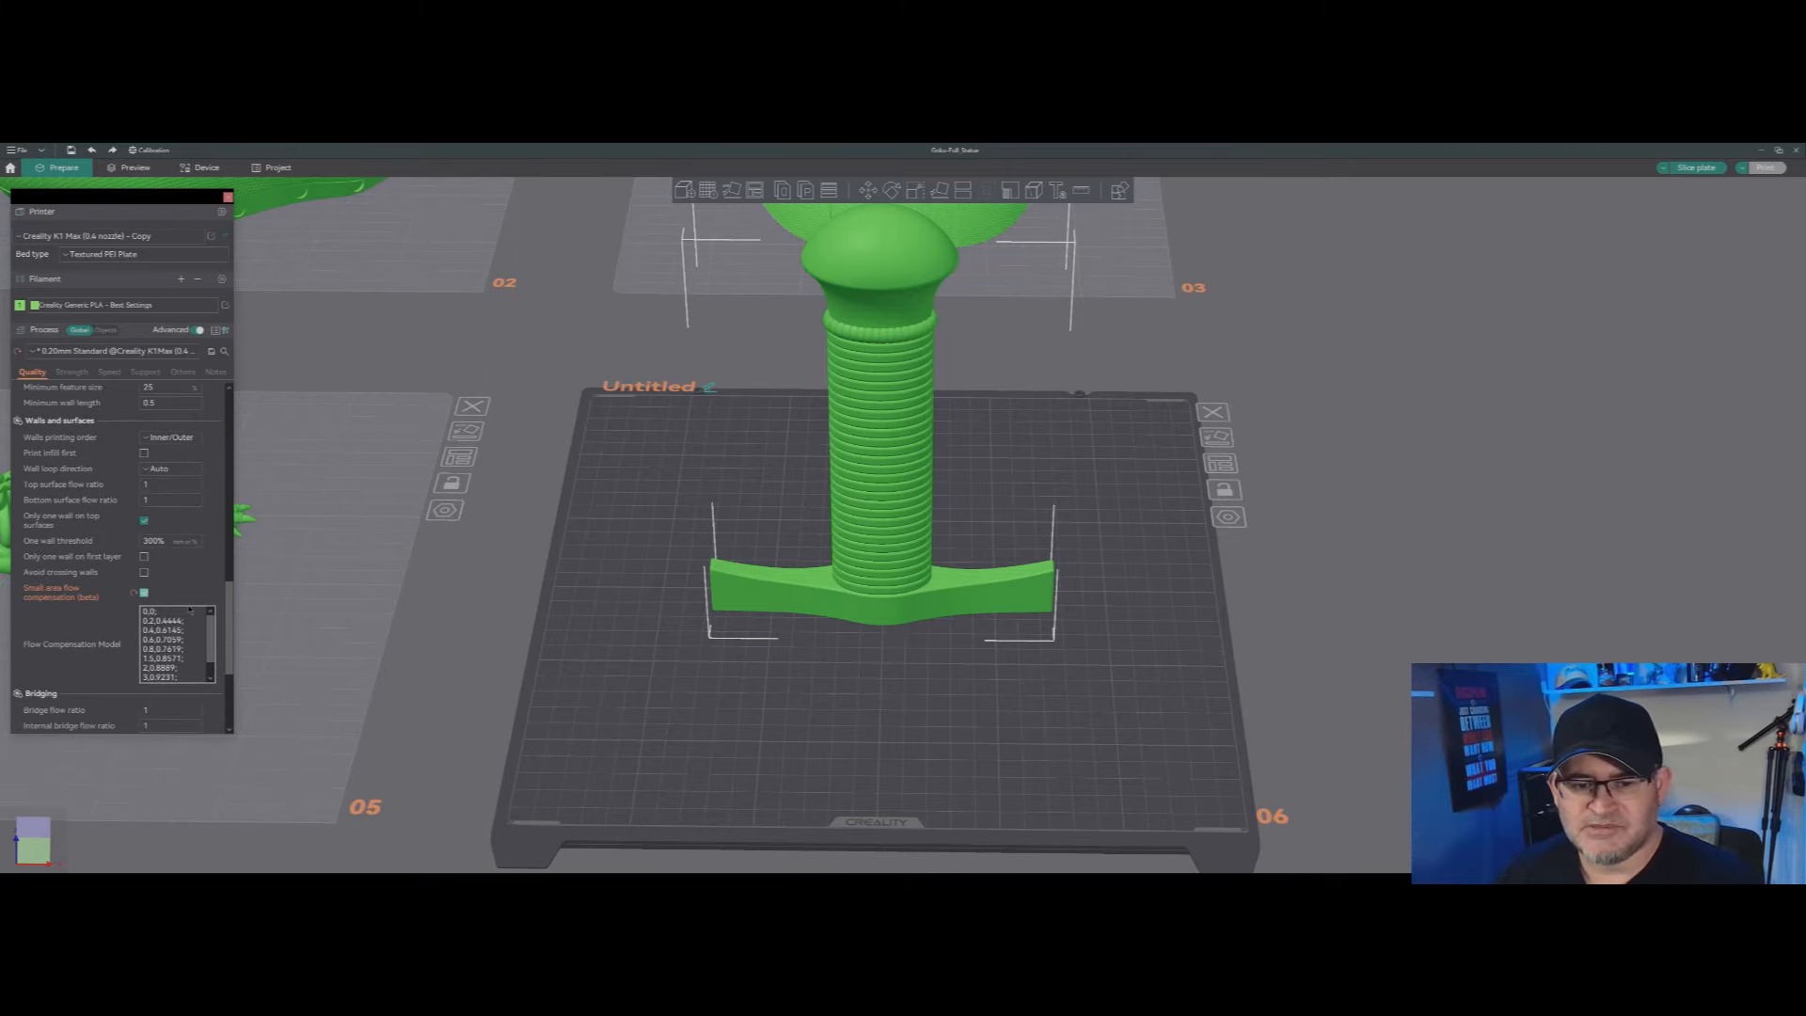
scroll(201, 675, "down", 6)
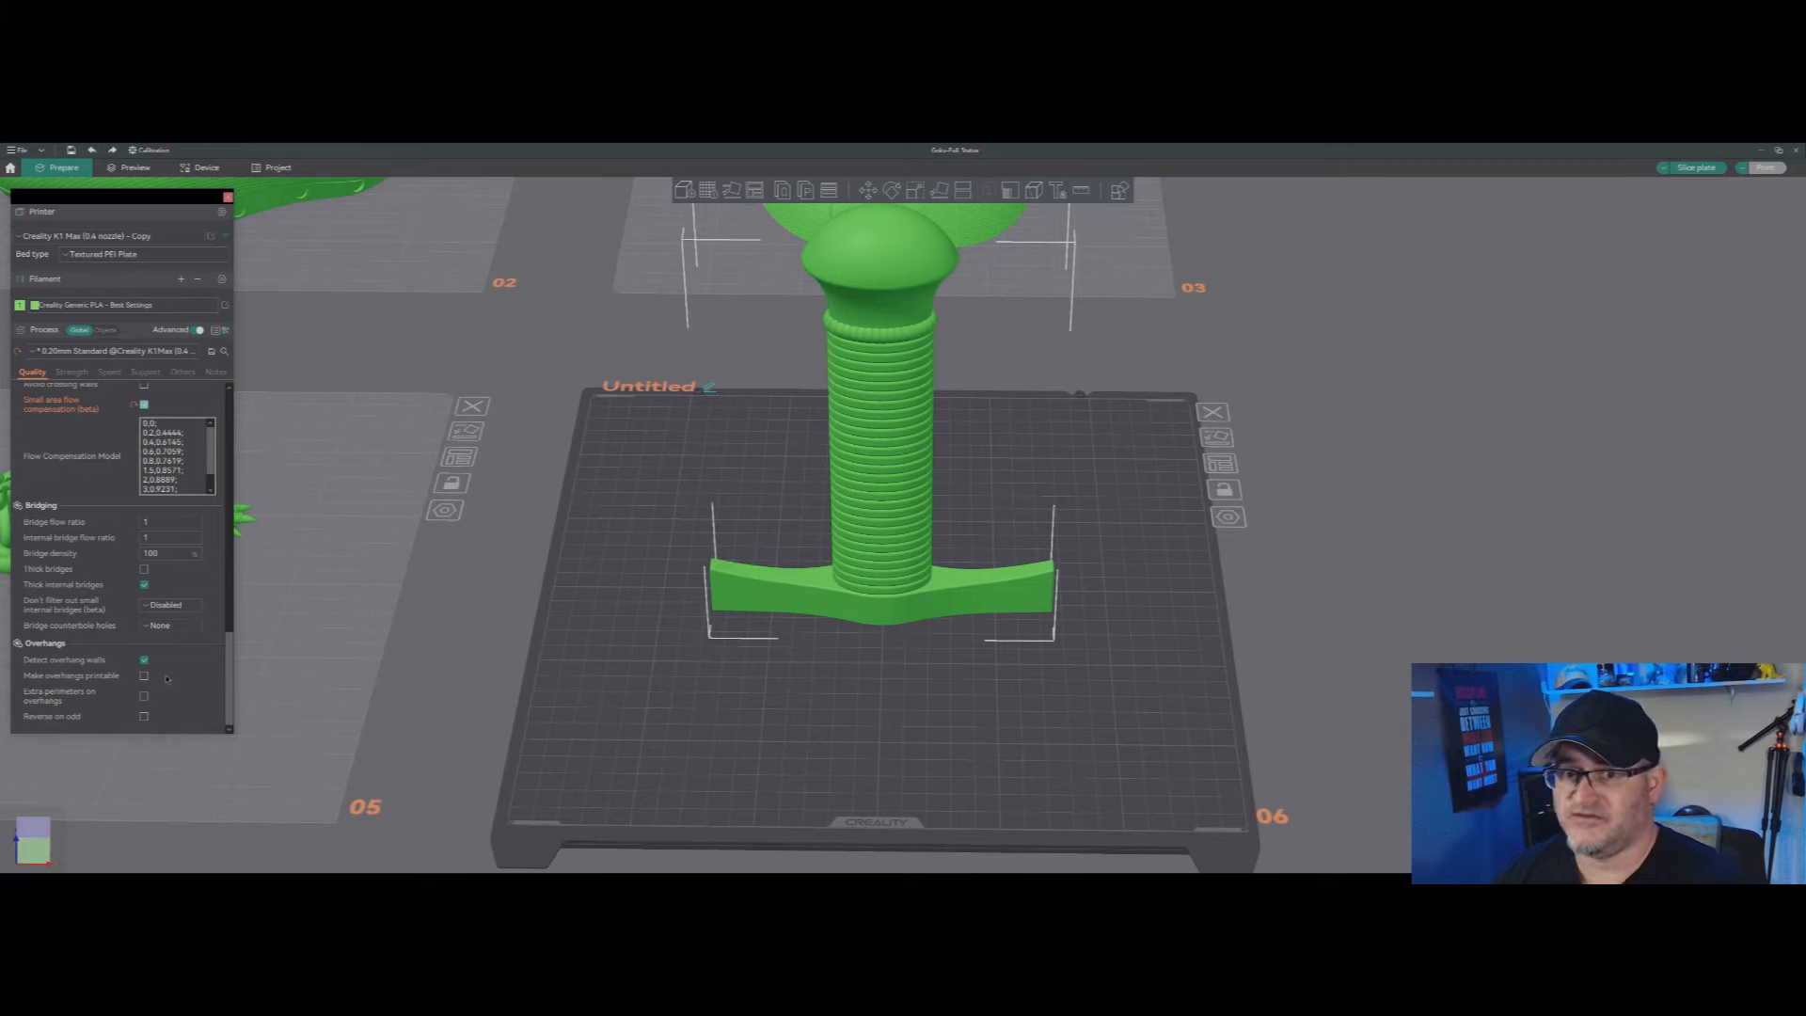
Step: Select the dragon model on plate 01 and inspect its overhanging areas up close from the front
scroll(1032, 577, "down", 10)
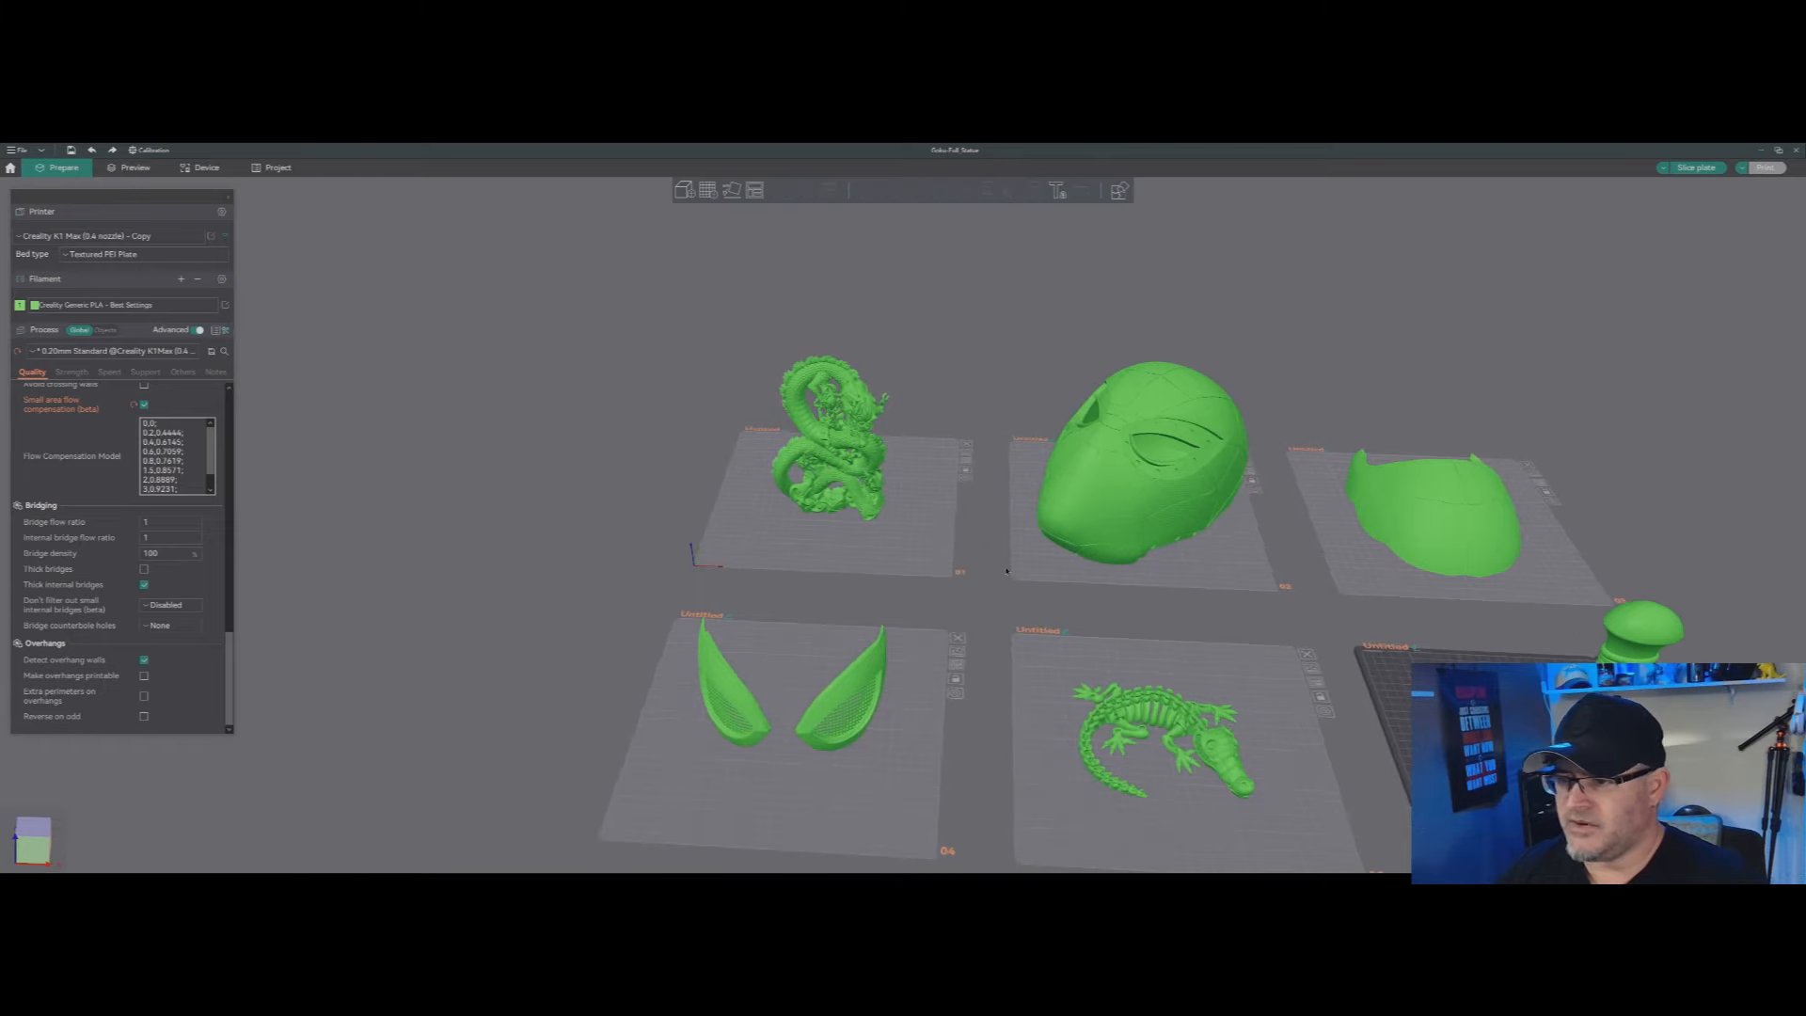
left_click(853, 513)
left_click_drag(944, 561, 902, 568)
scroll(901, 568, "up", 4)
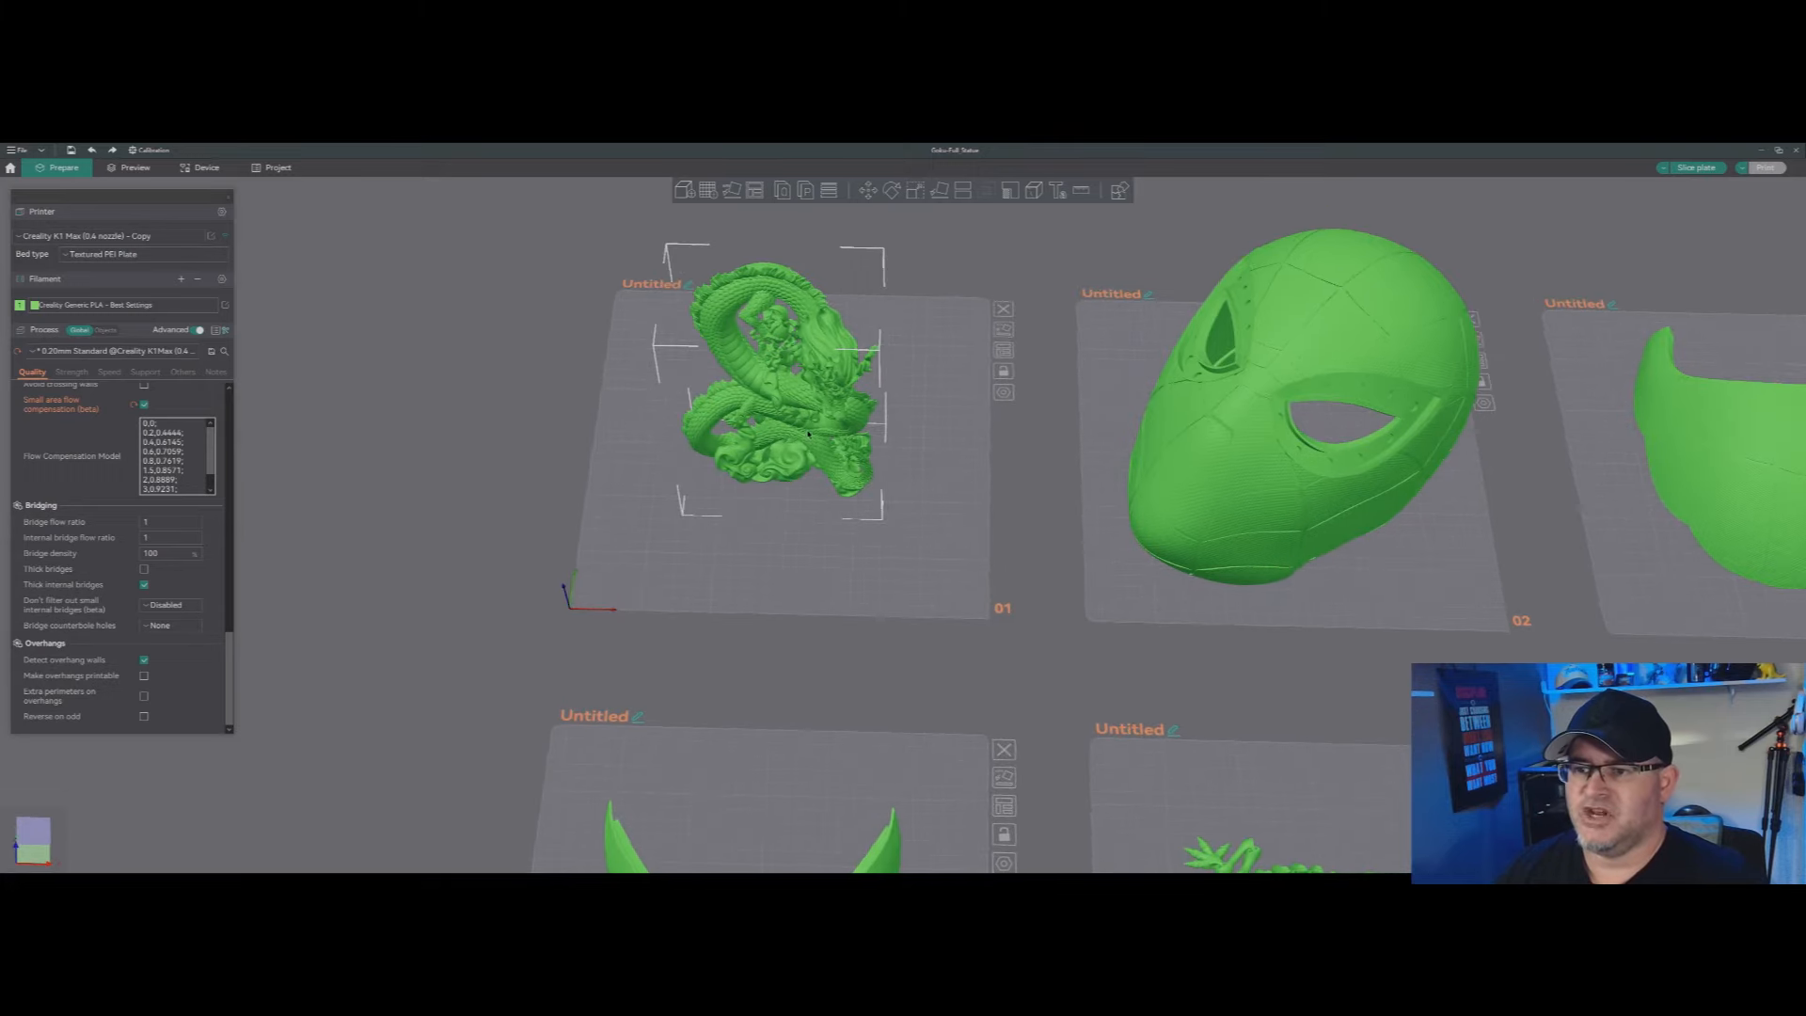
left_click_drag(951, 567, 915, 431)
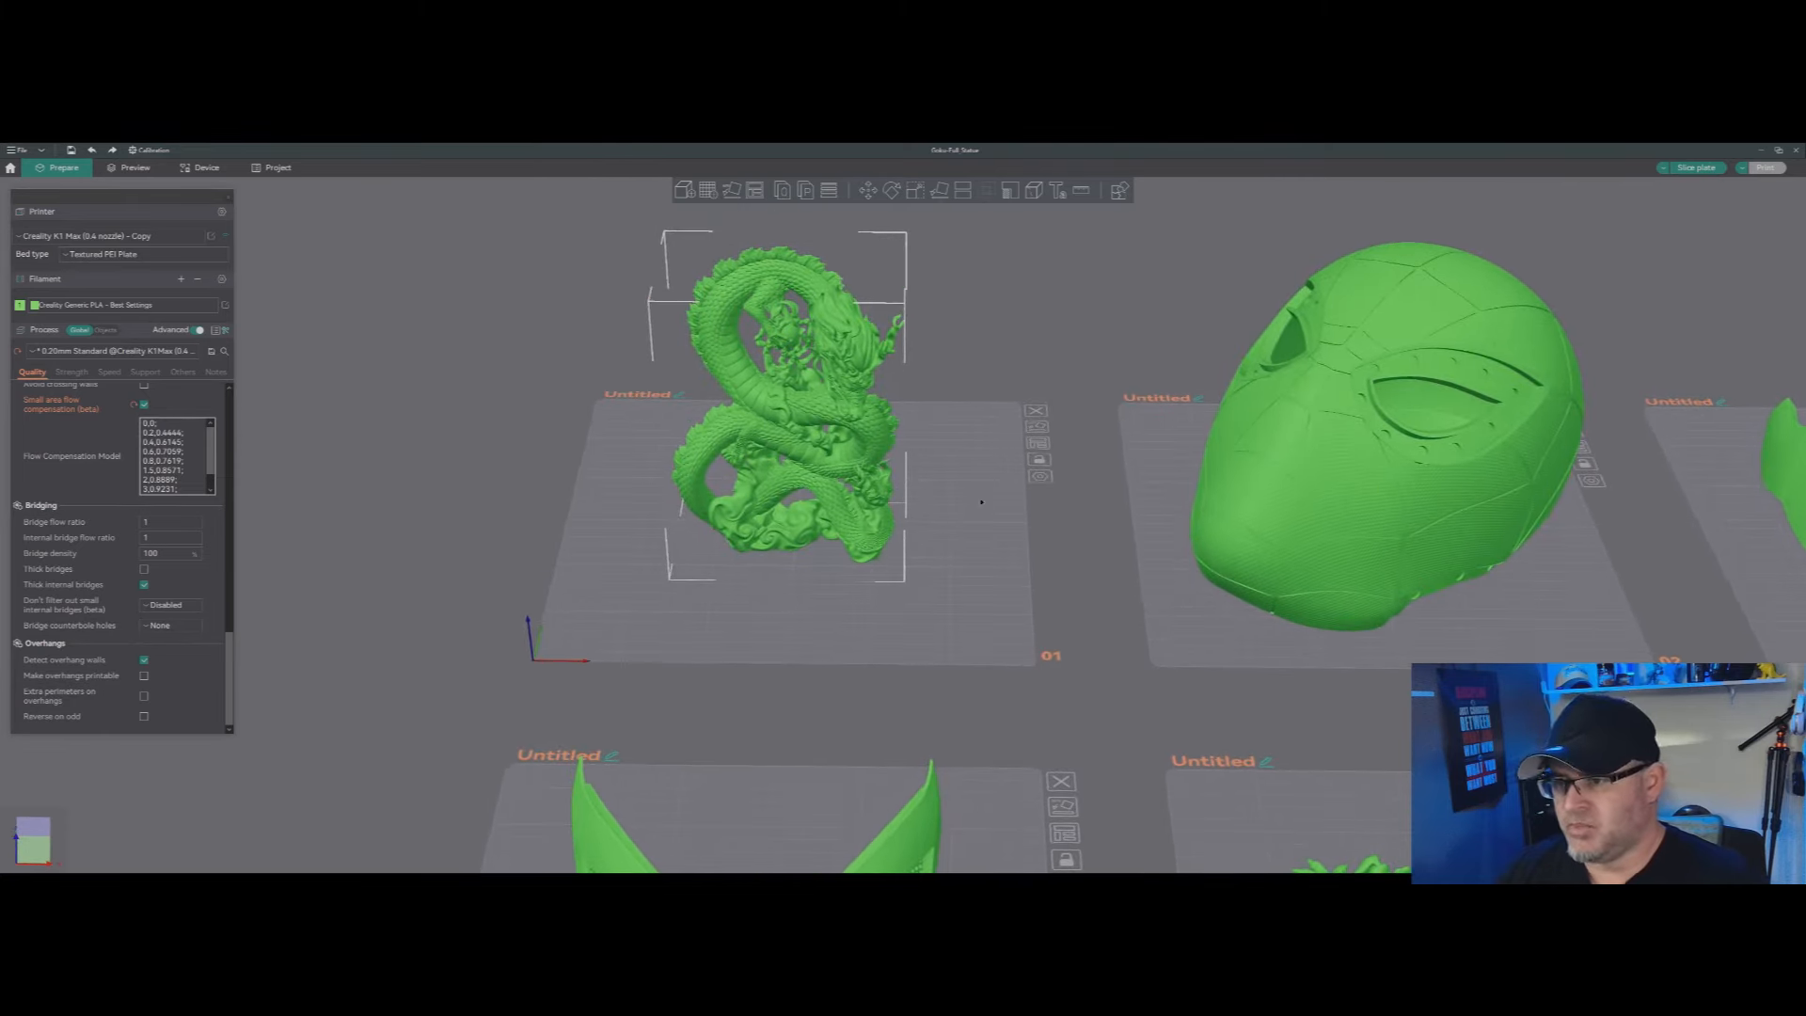
left_click_drag(973, 524, 900, 321)
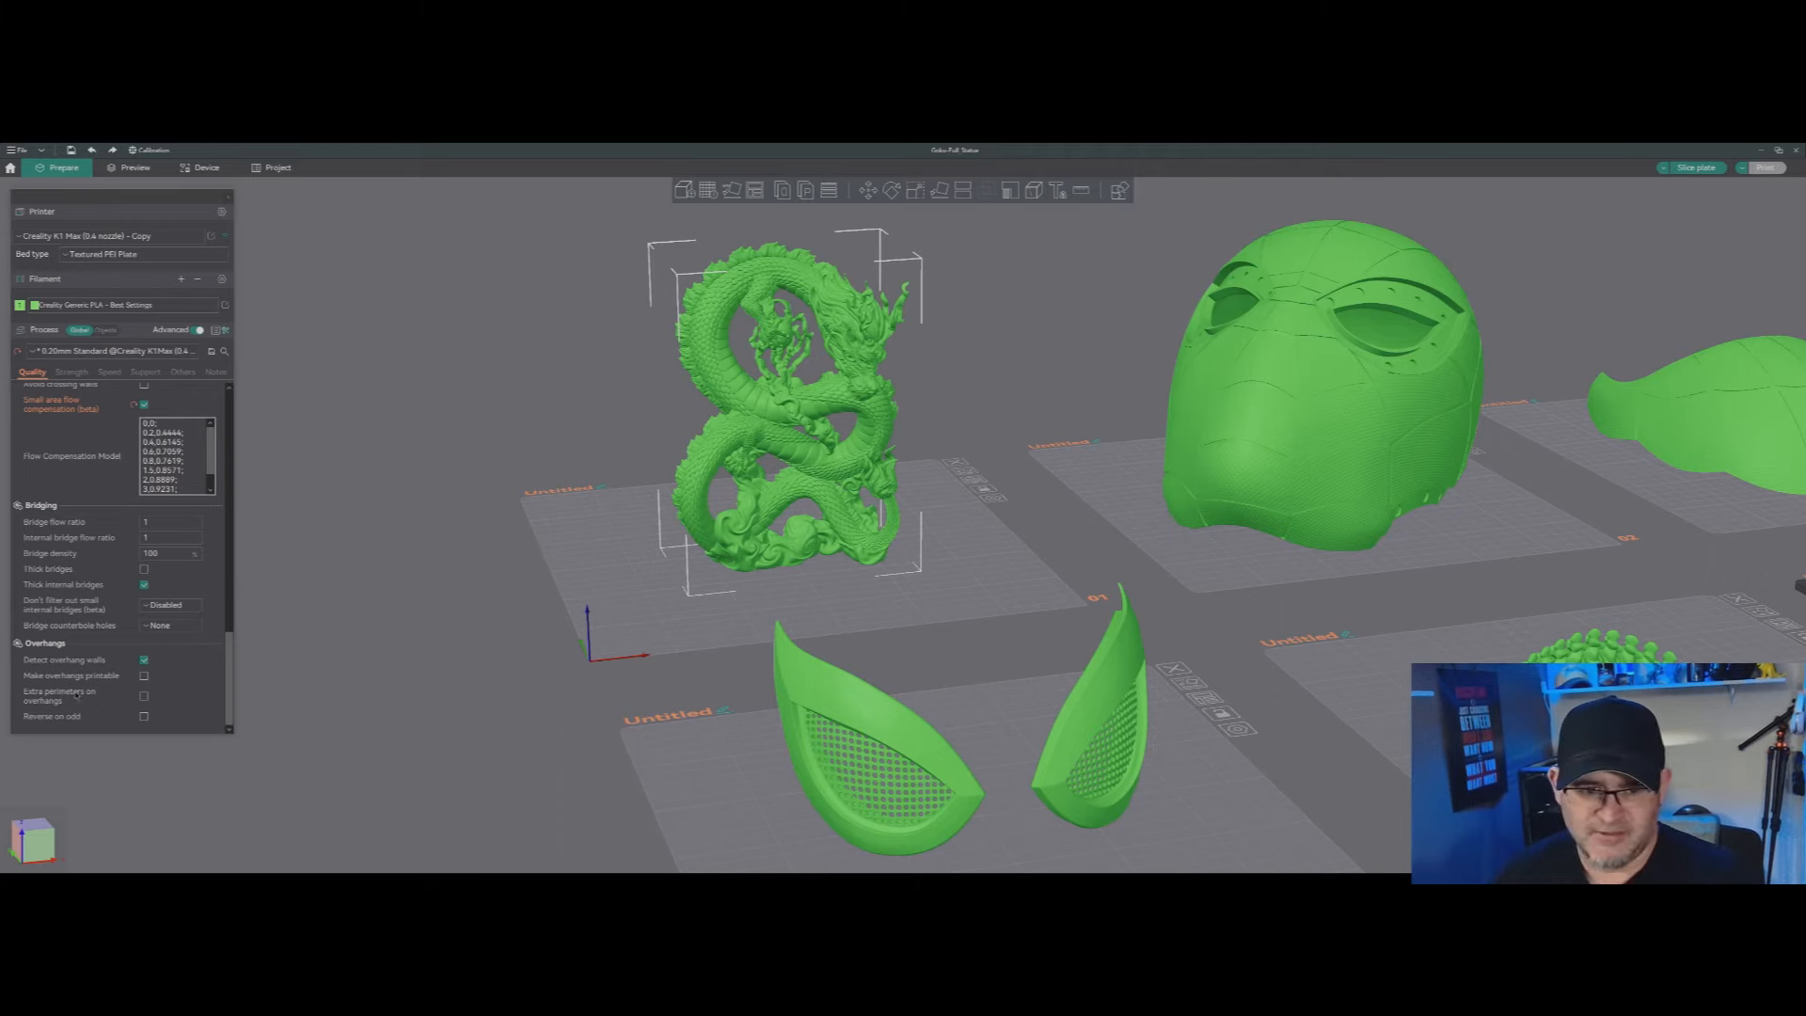
Step: Enable Reverse on odd in the overhang settings and read its description and the related reverse options
left_click(142, 718)
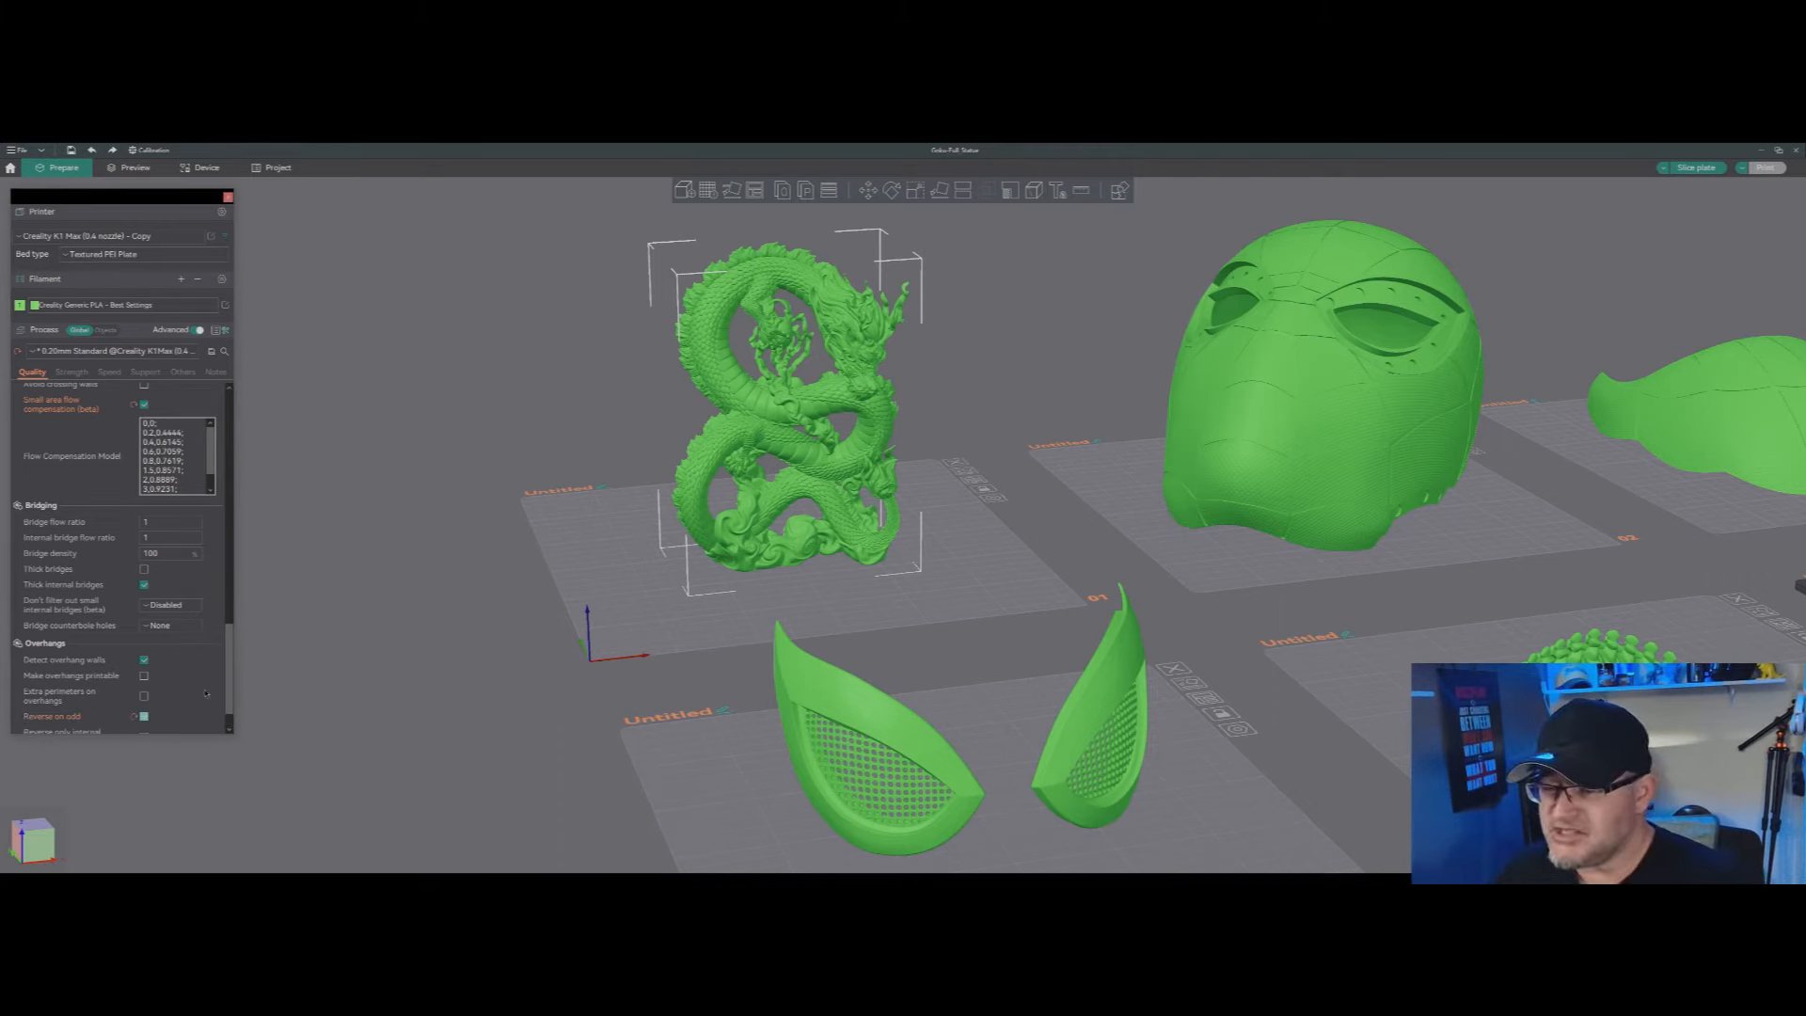
scroll(207, 694, "down", 1)
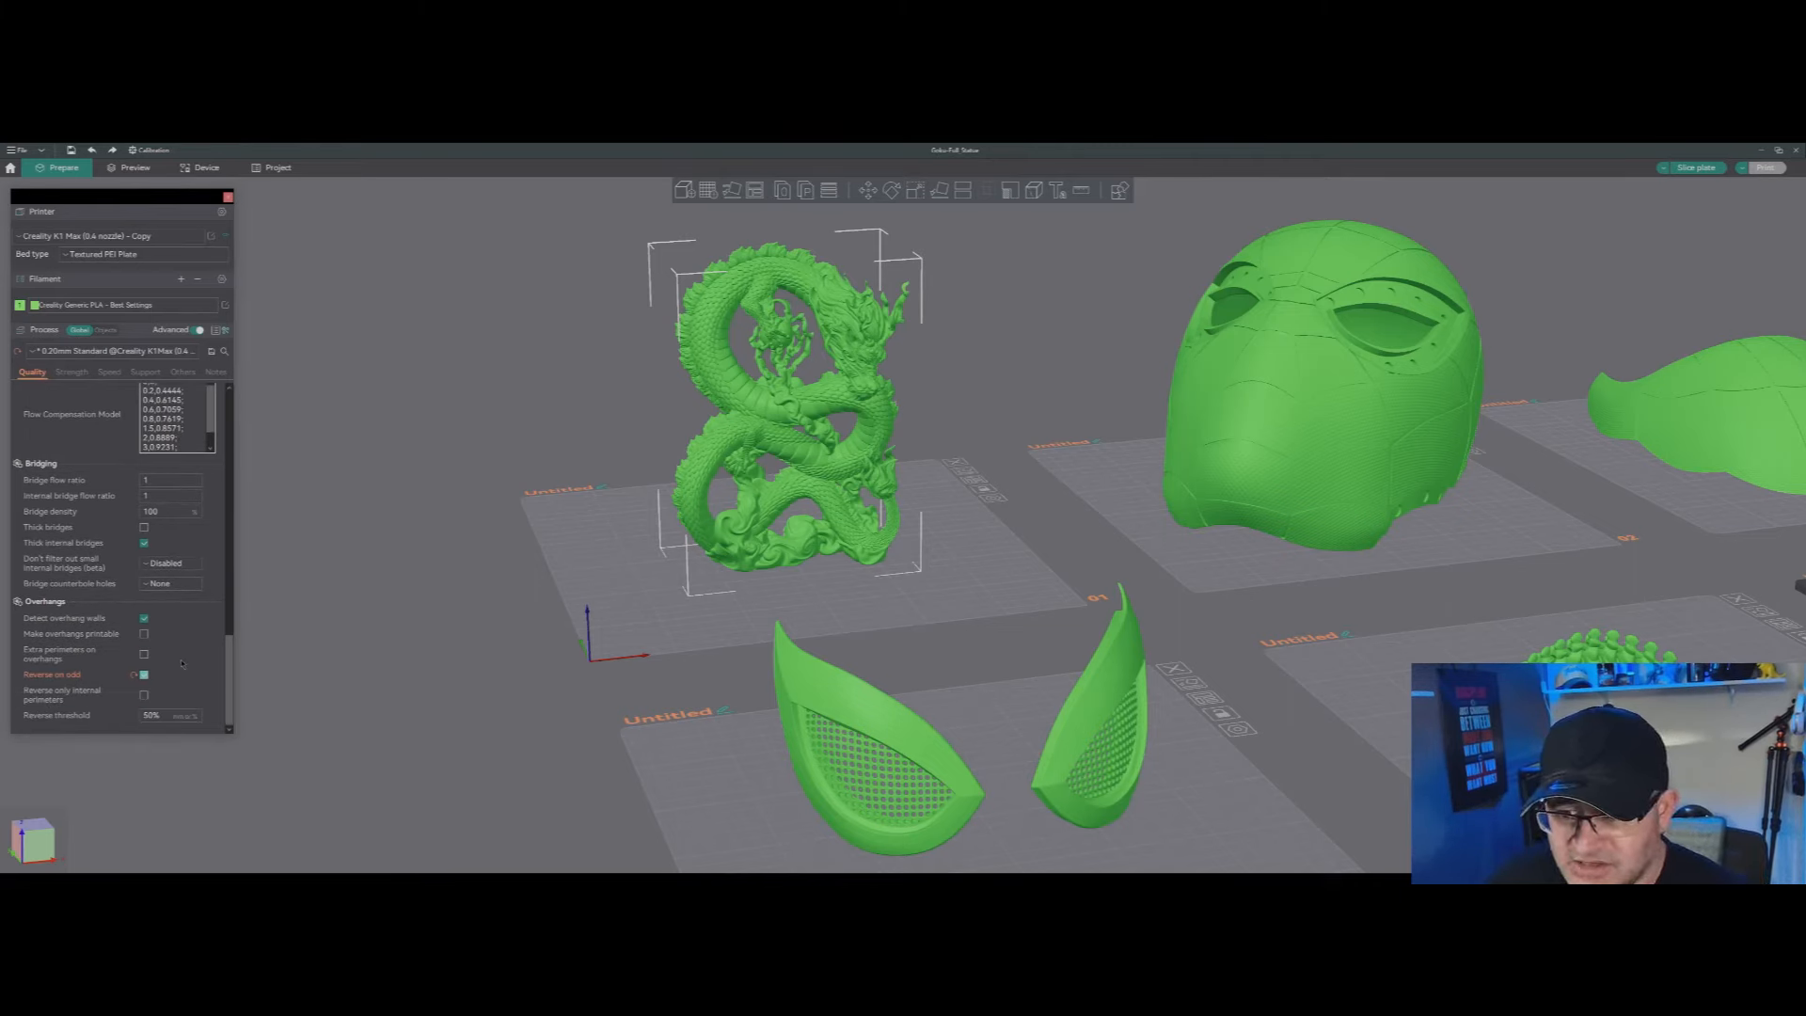
mouse_move(52, 675)
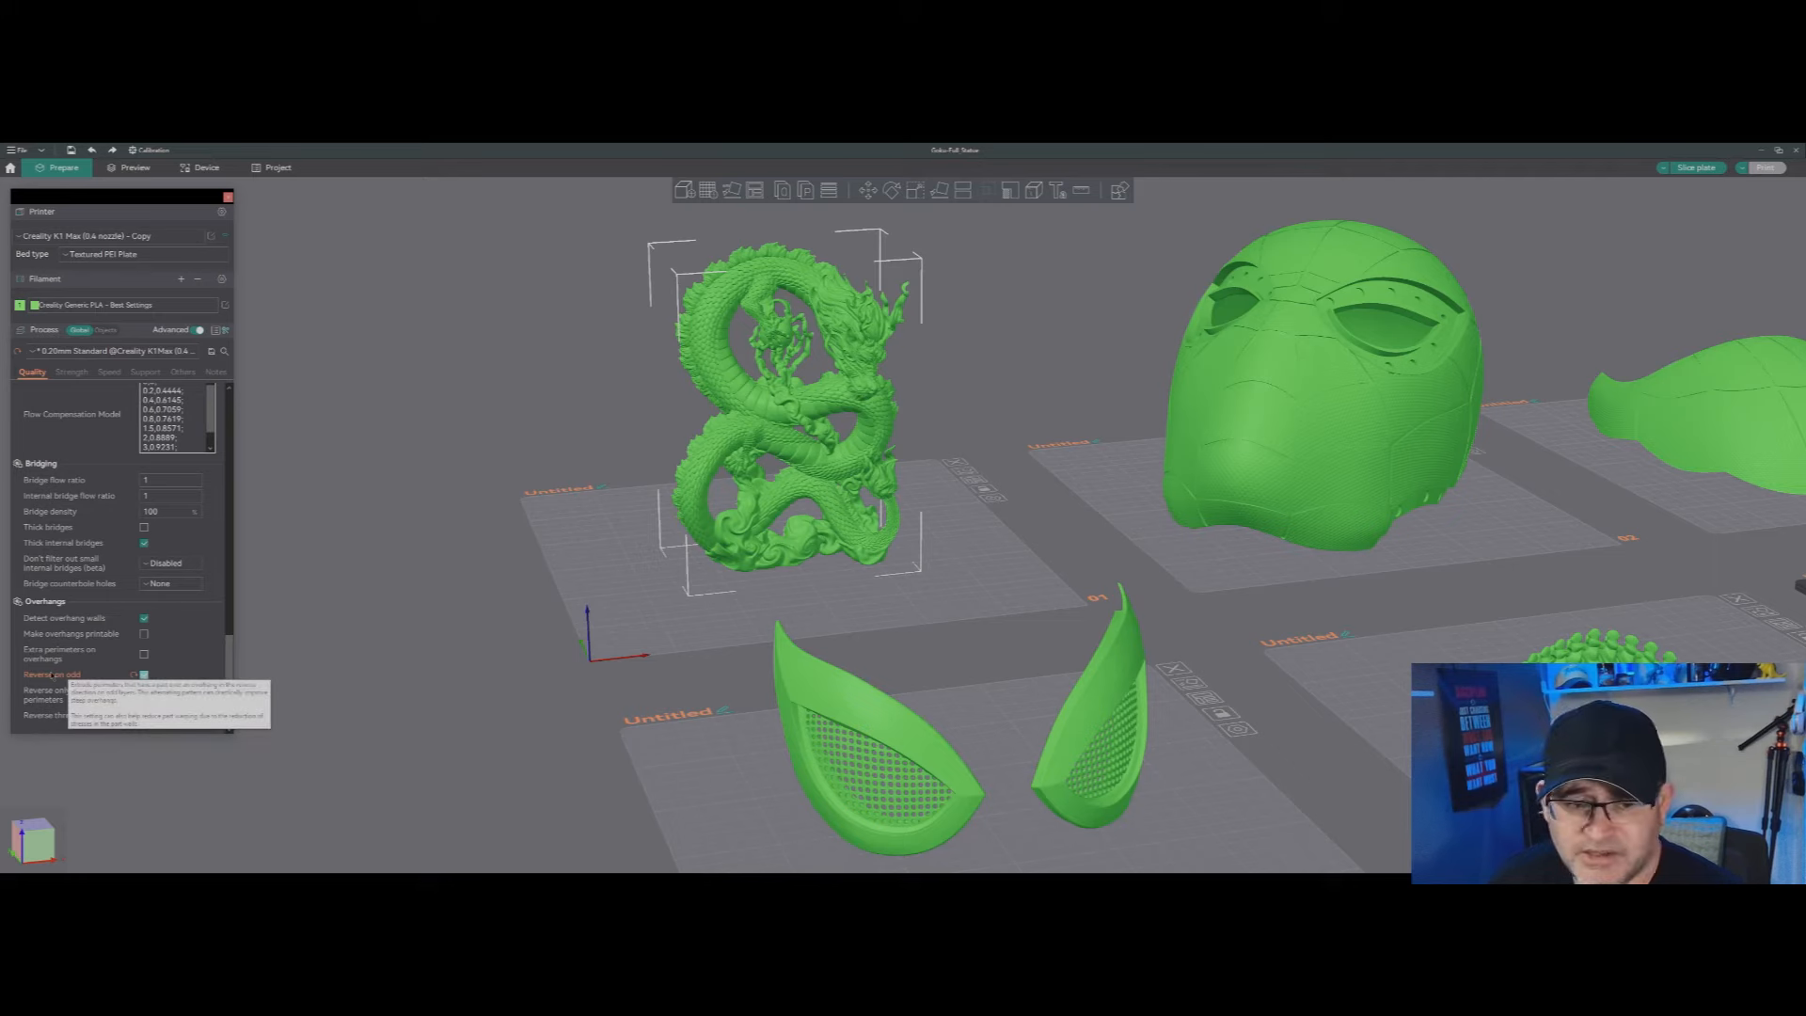
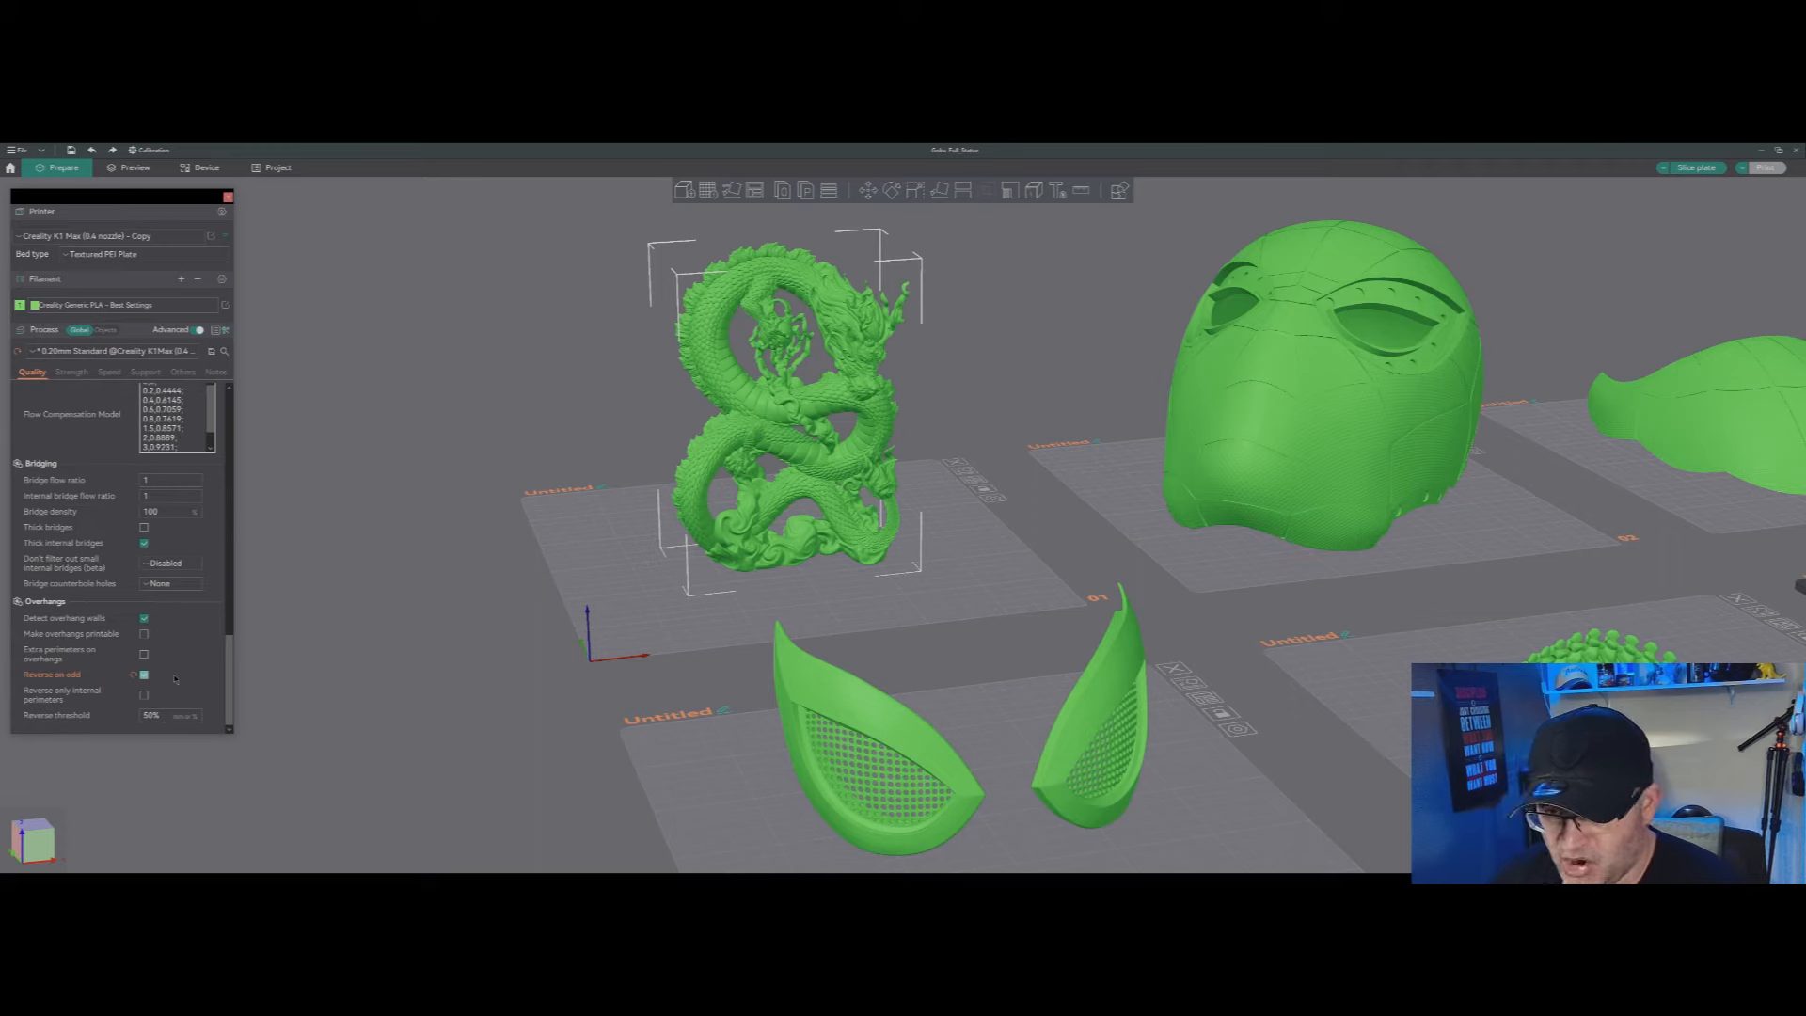
mouse_move(28, 701)
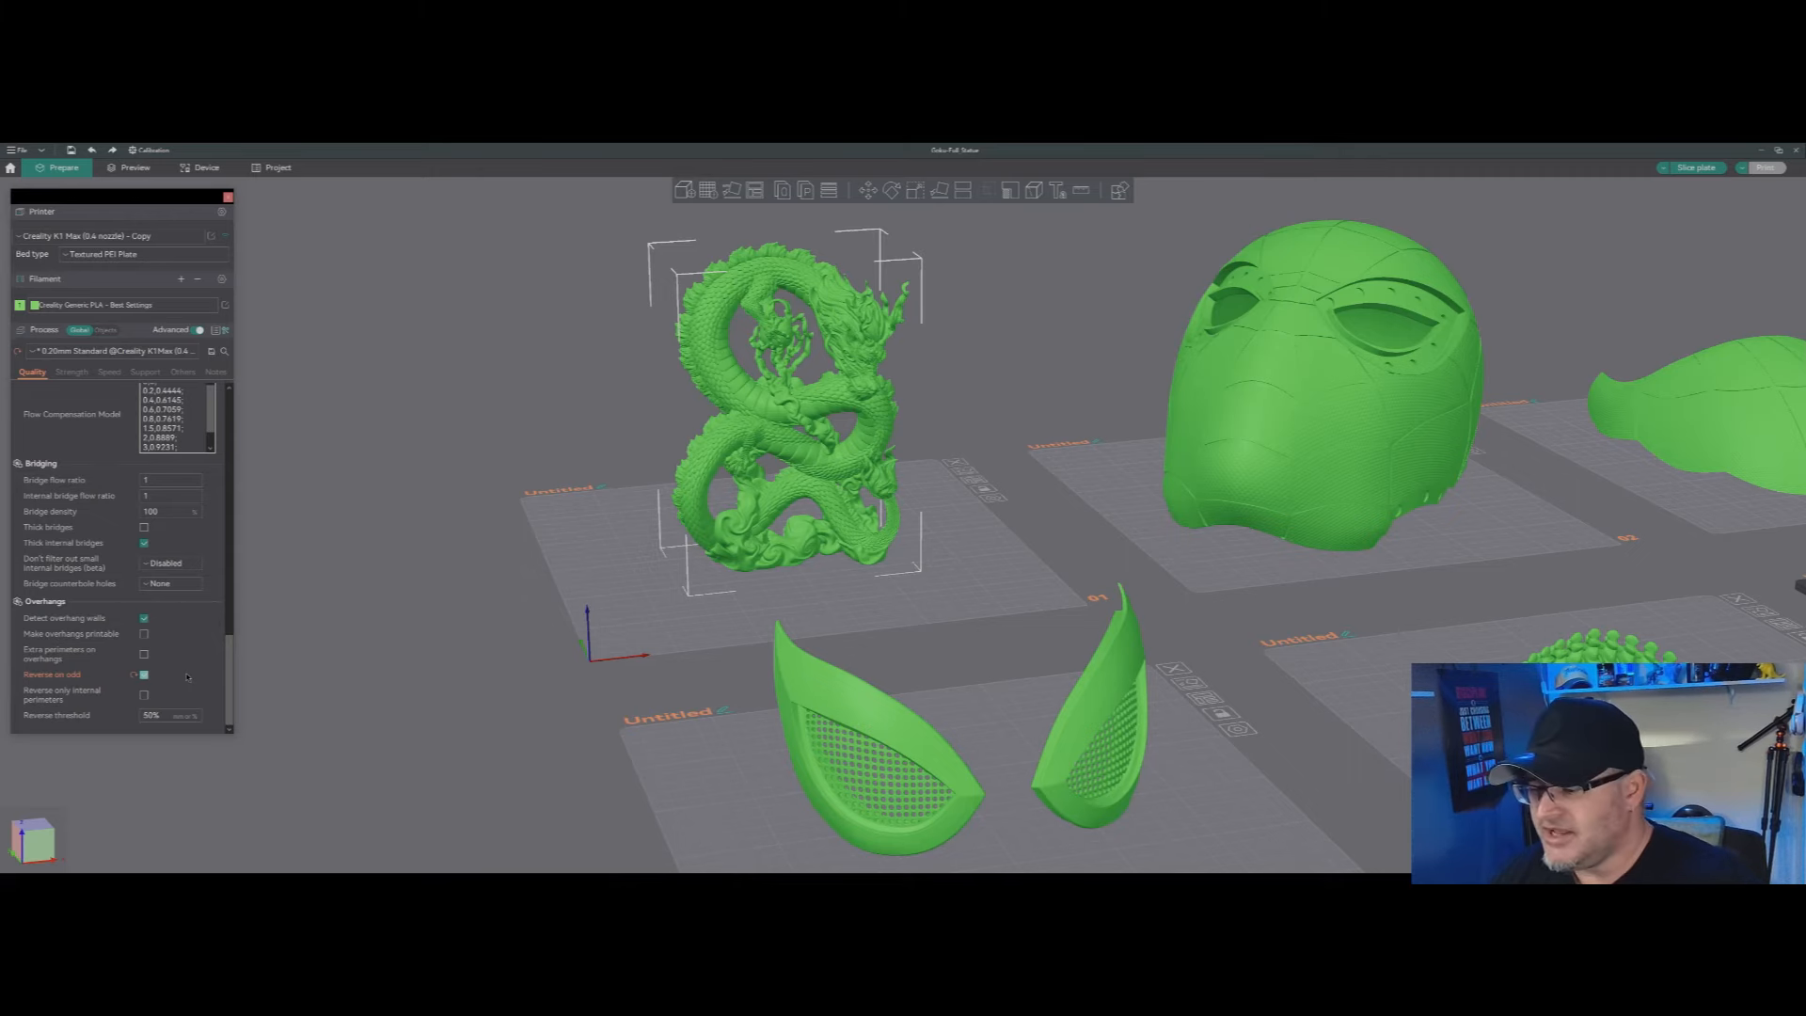
key("XF86AudioLowerVolume")
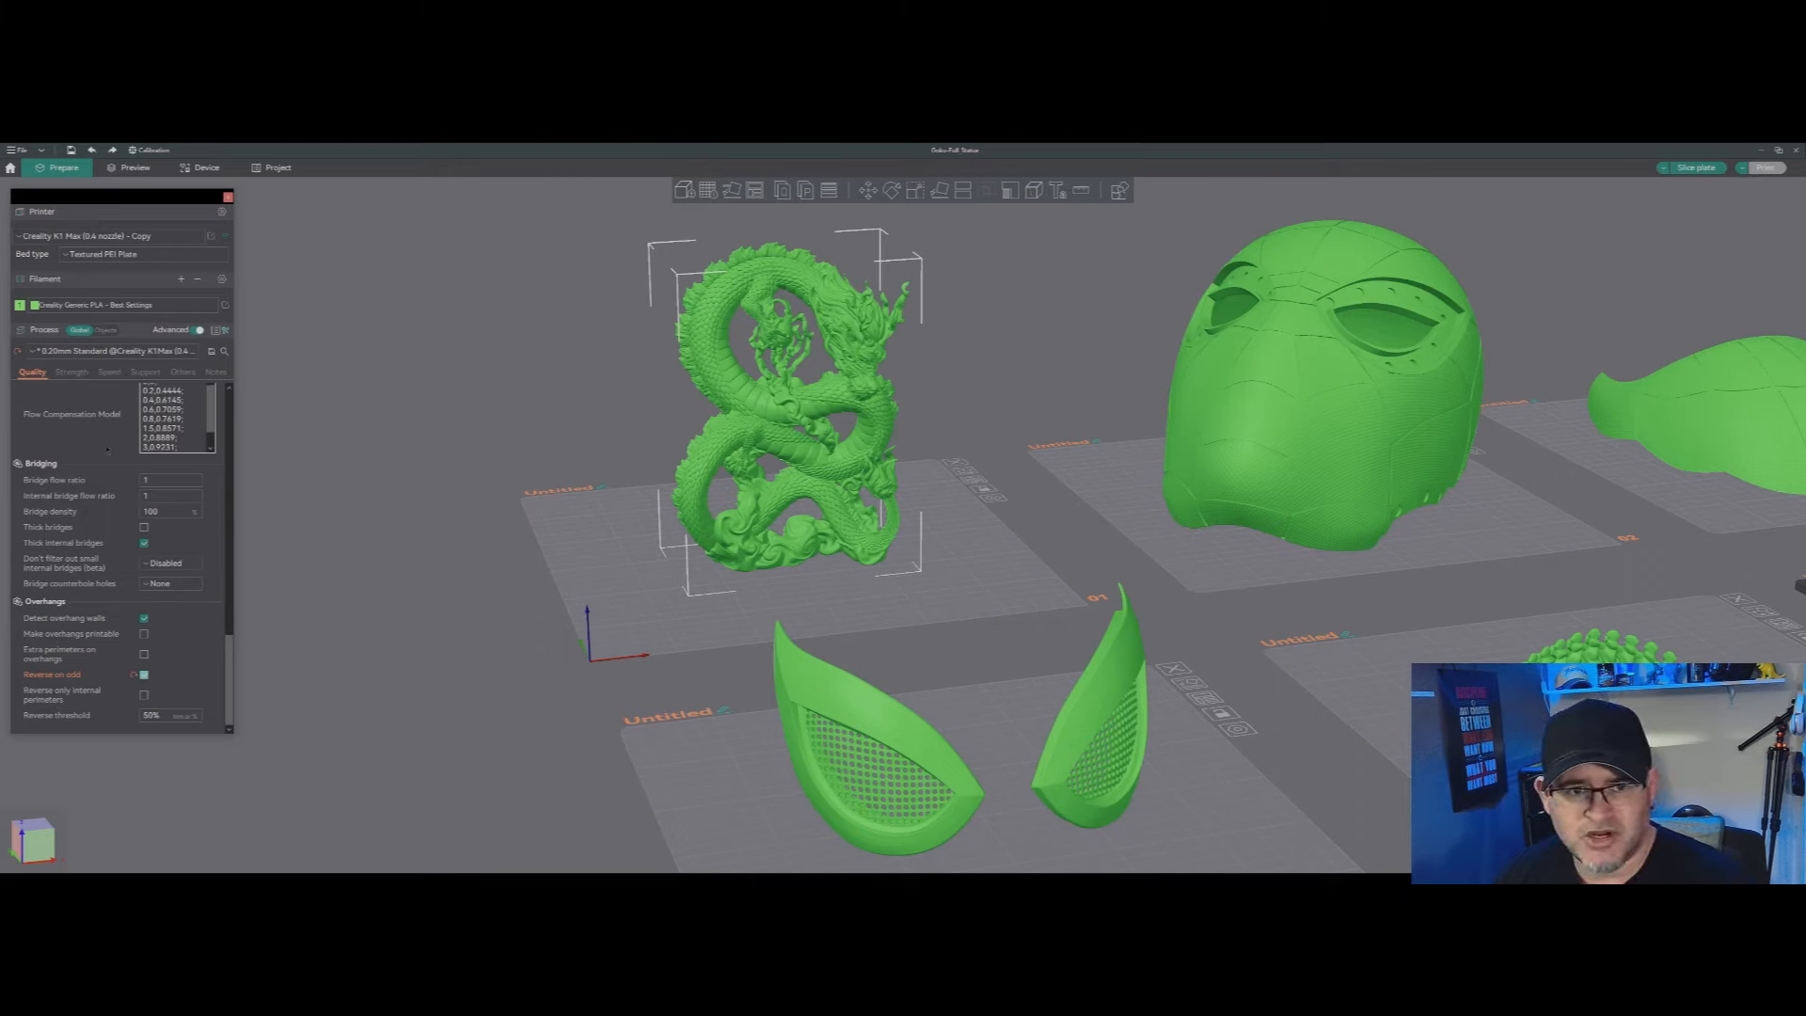
Step: Set the wall loops to 4 in the strength settings
left_click(71, 372)
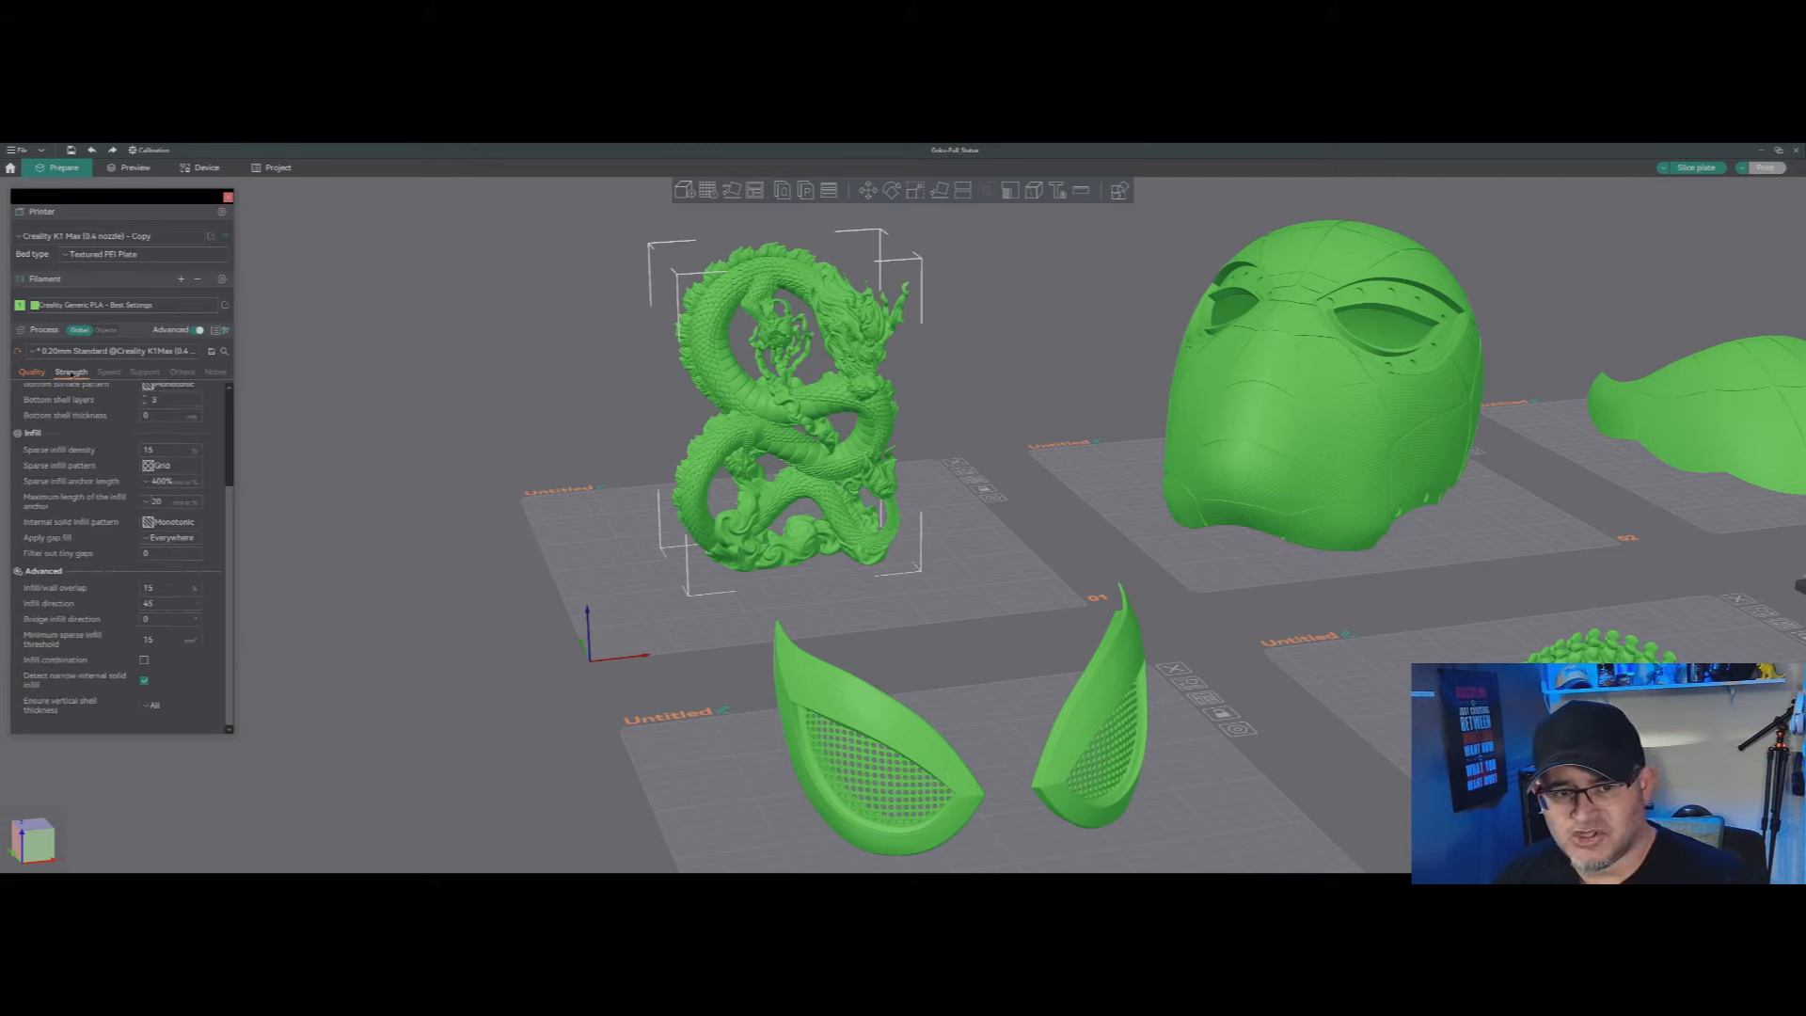
scroll(227, 470, "up", 3)
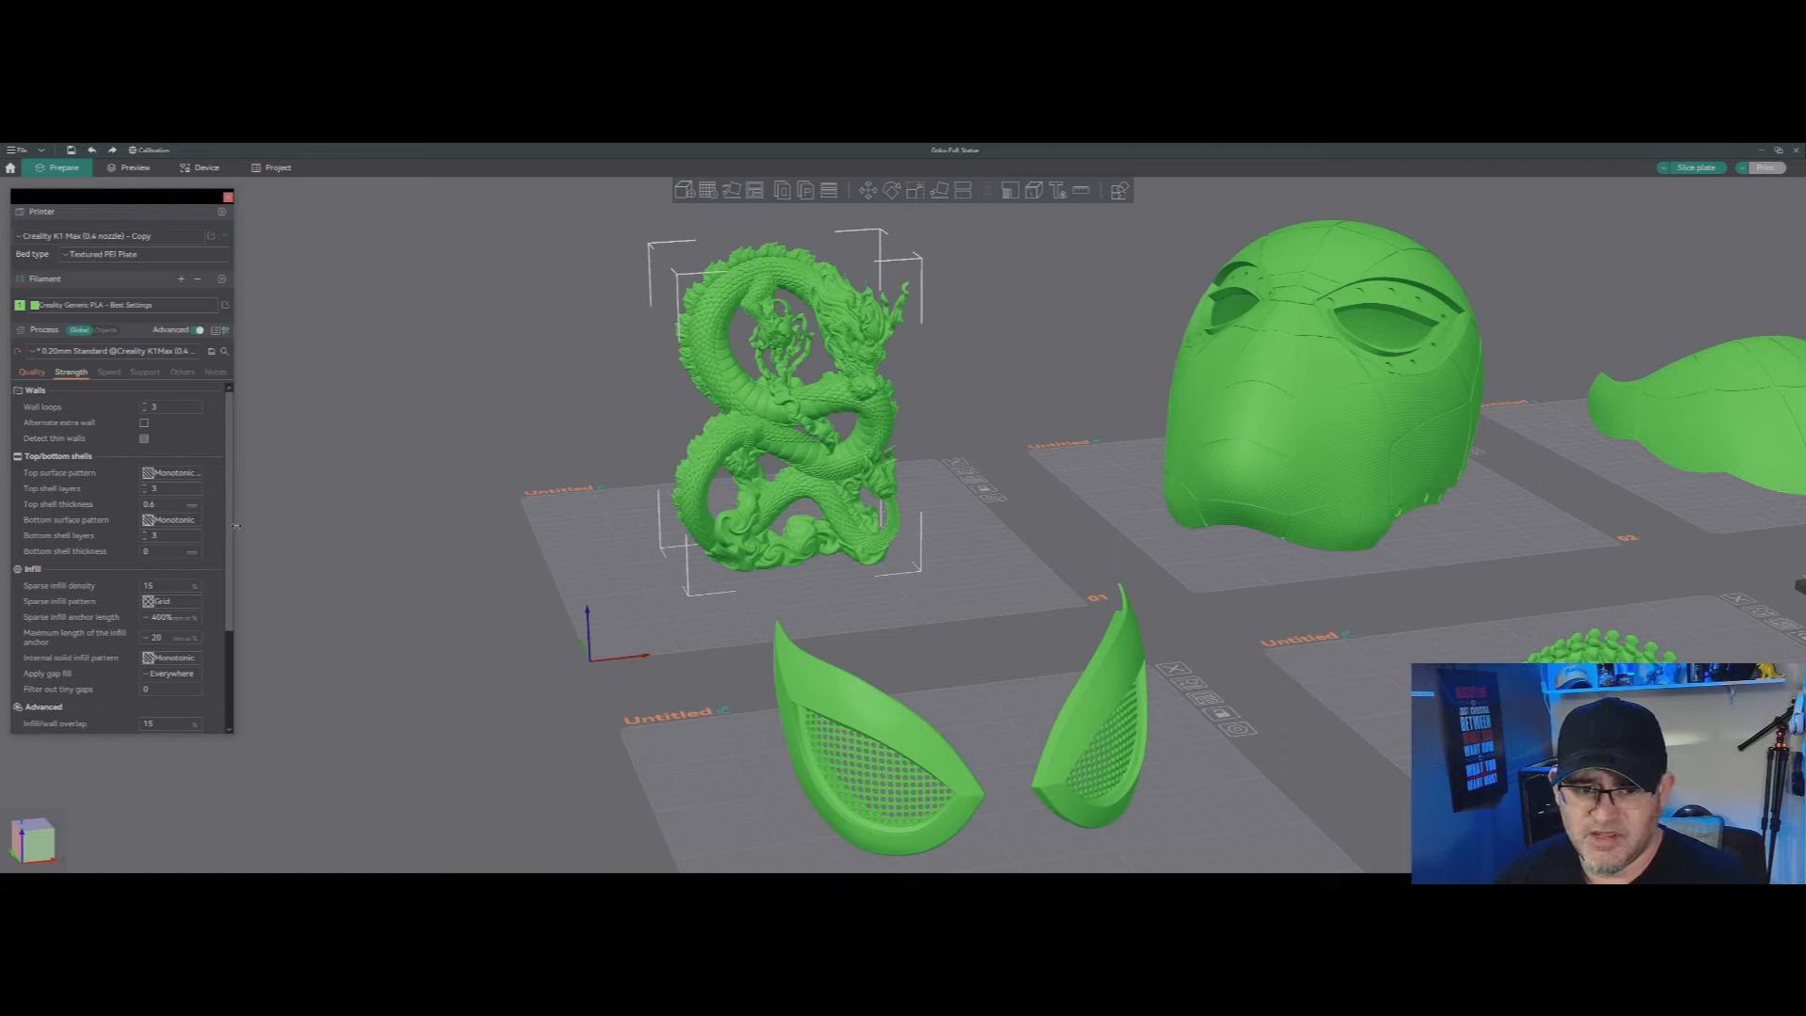
left_click_drag(229, 527, 230, 548)
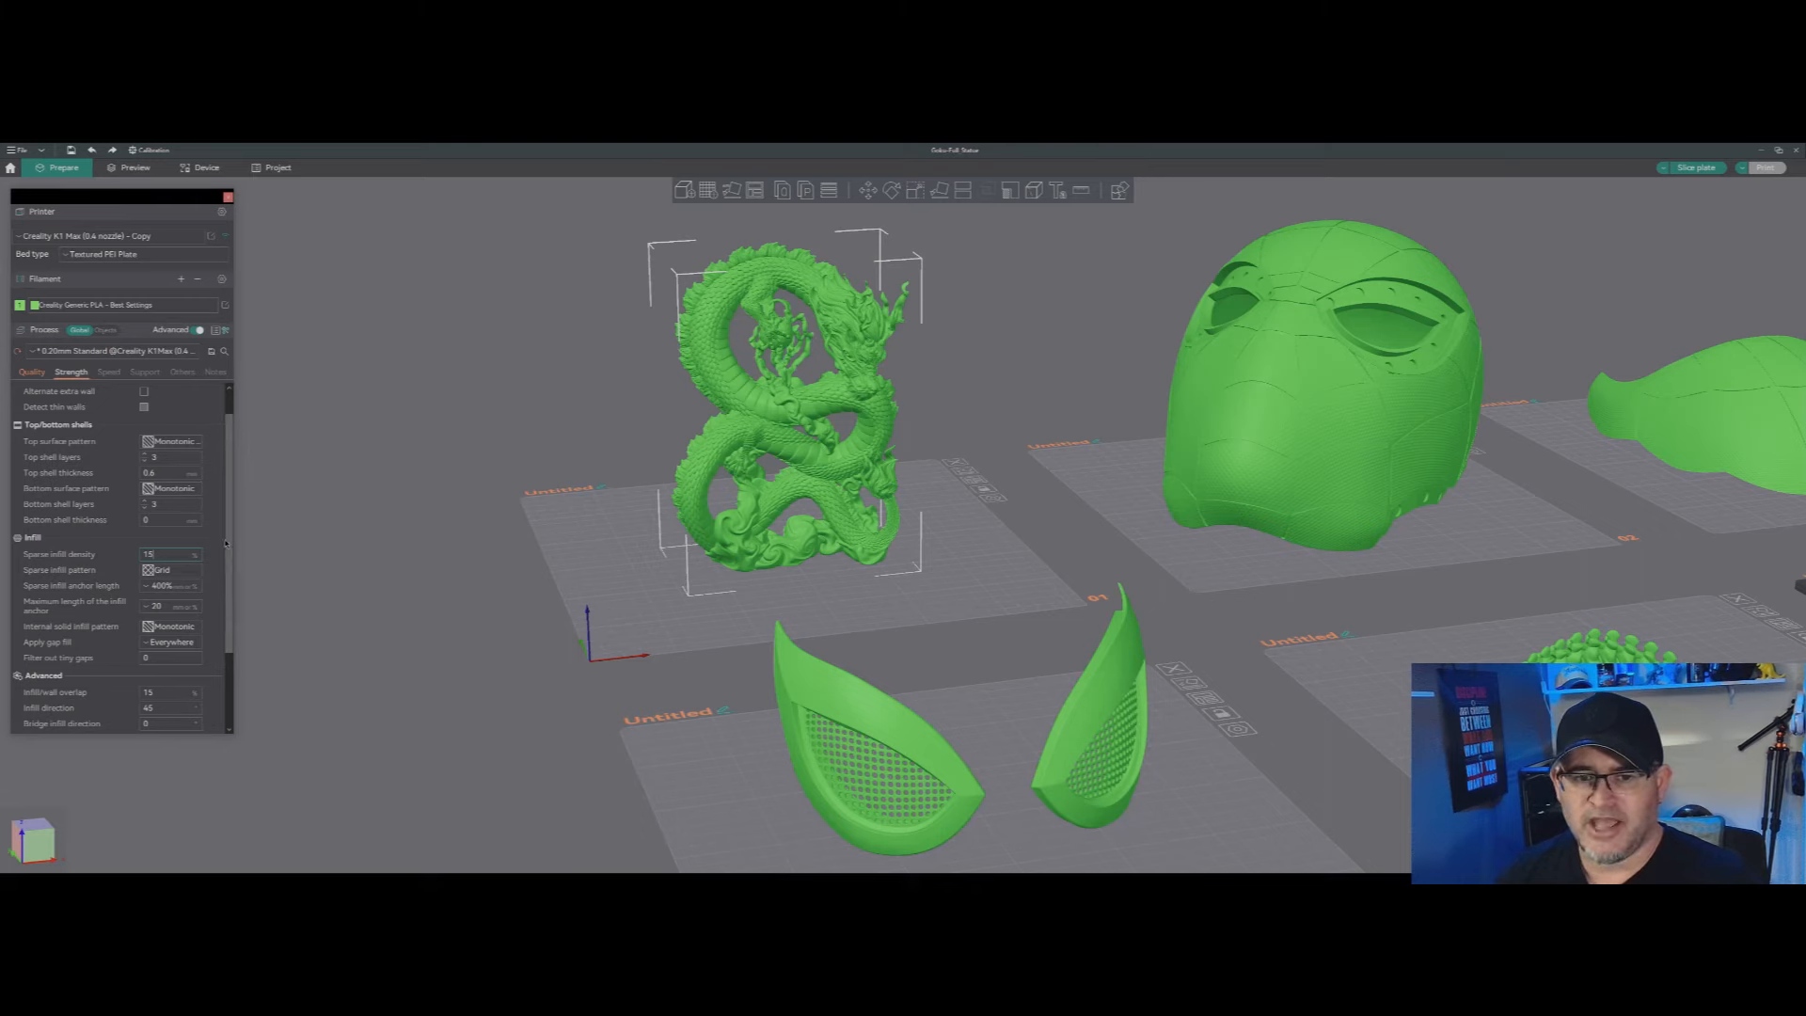
scroll(226, 513, "up", 1)
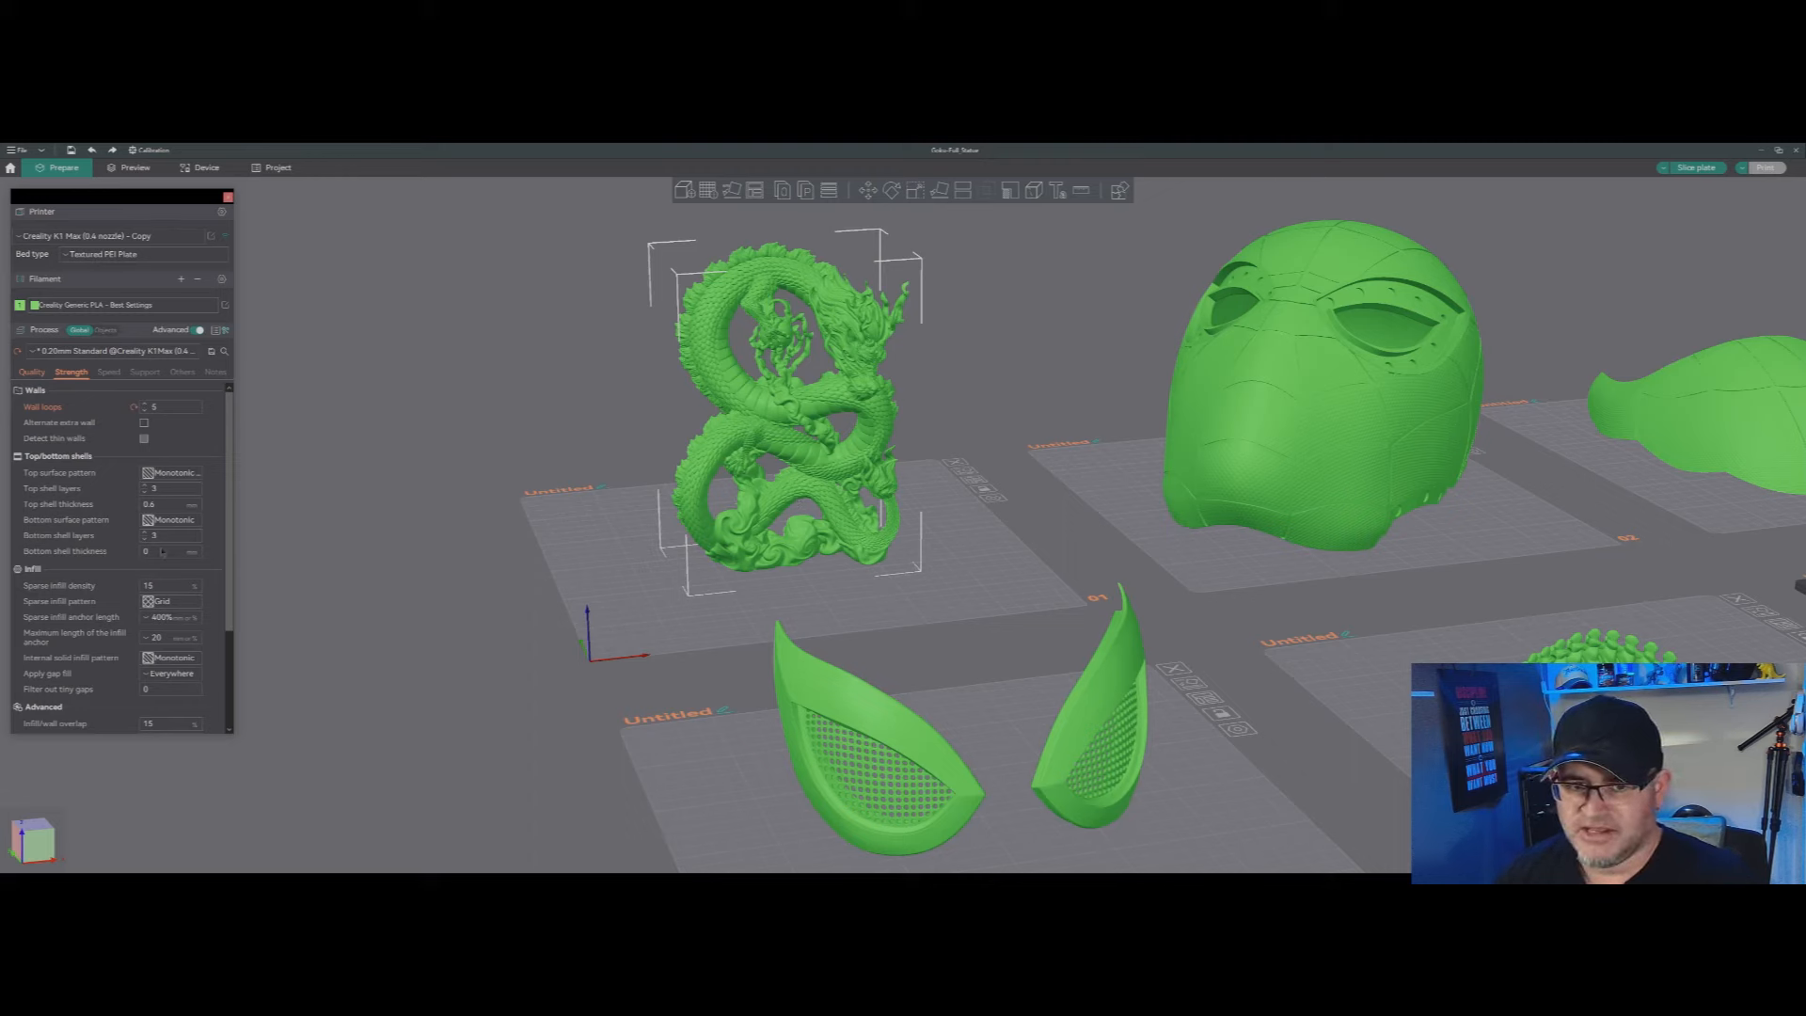
left_click(144, 411)
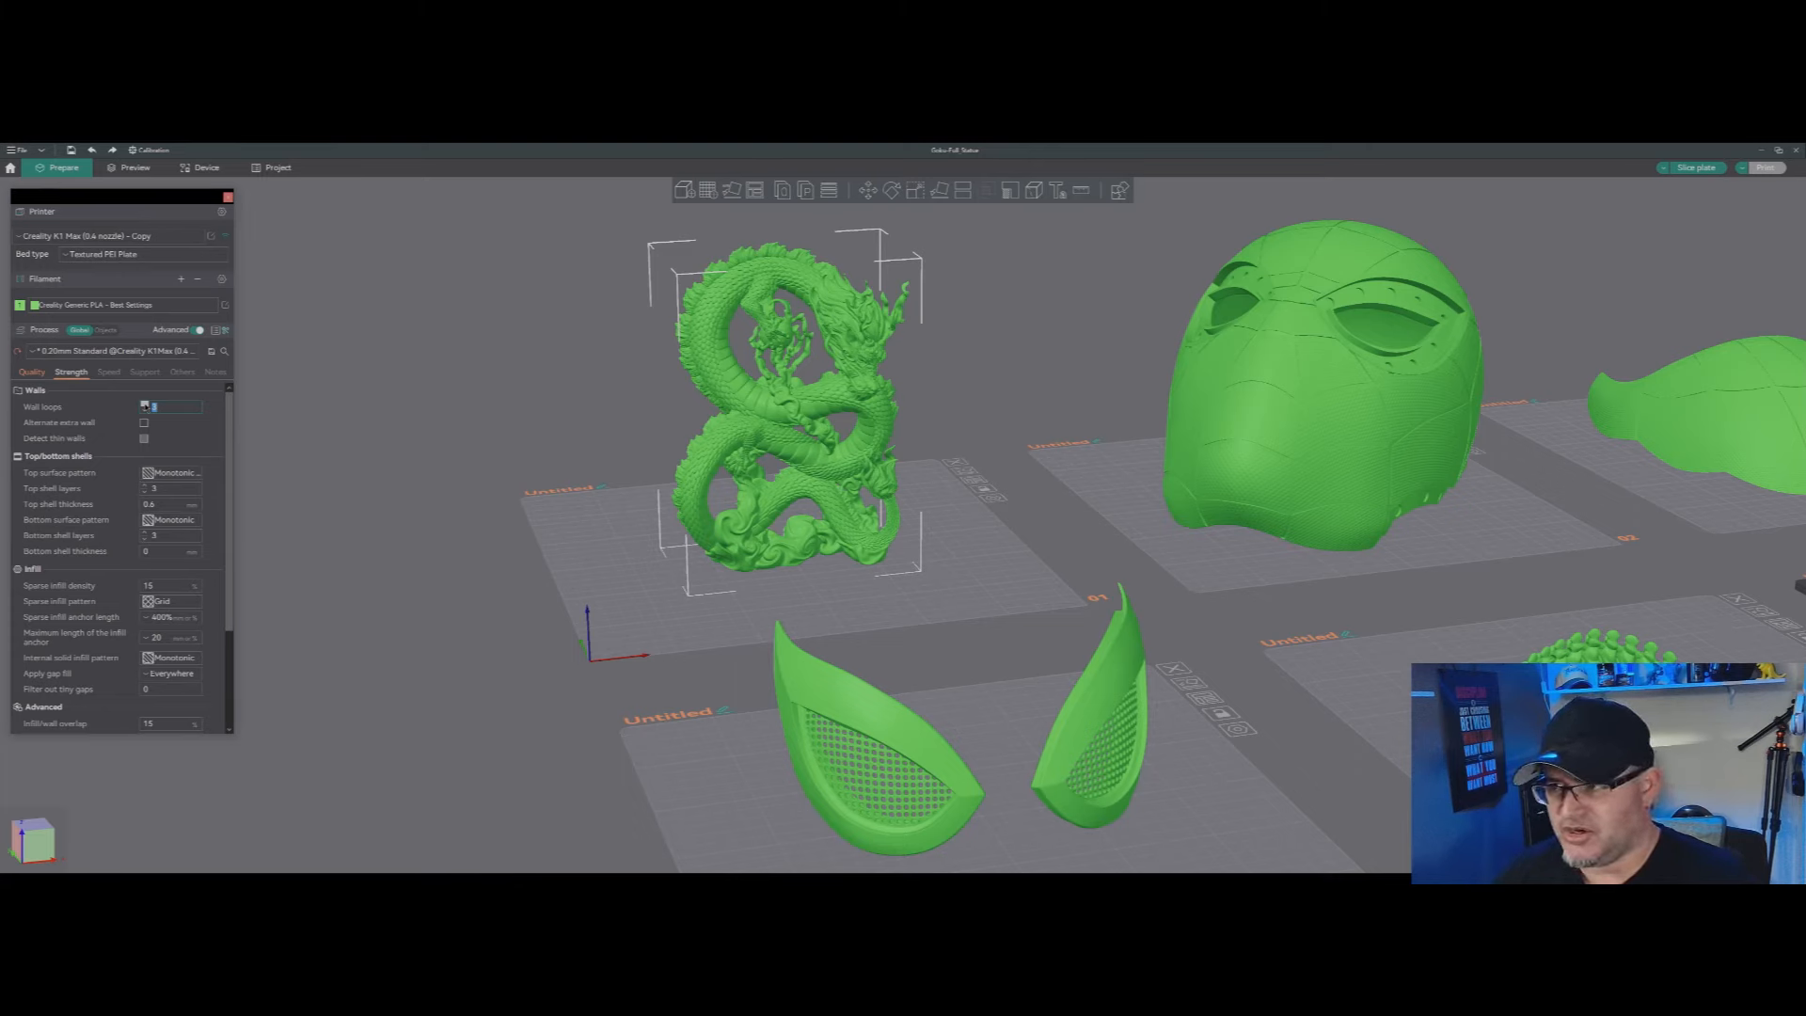
left_click(145, 405)
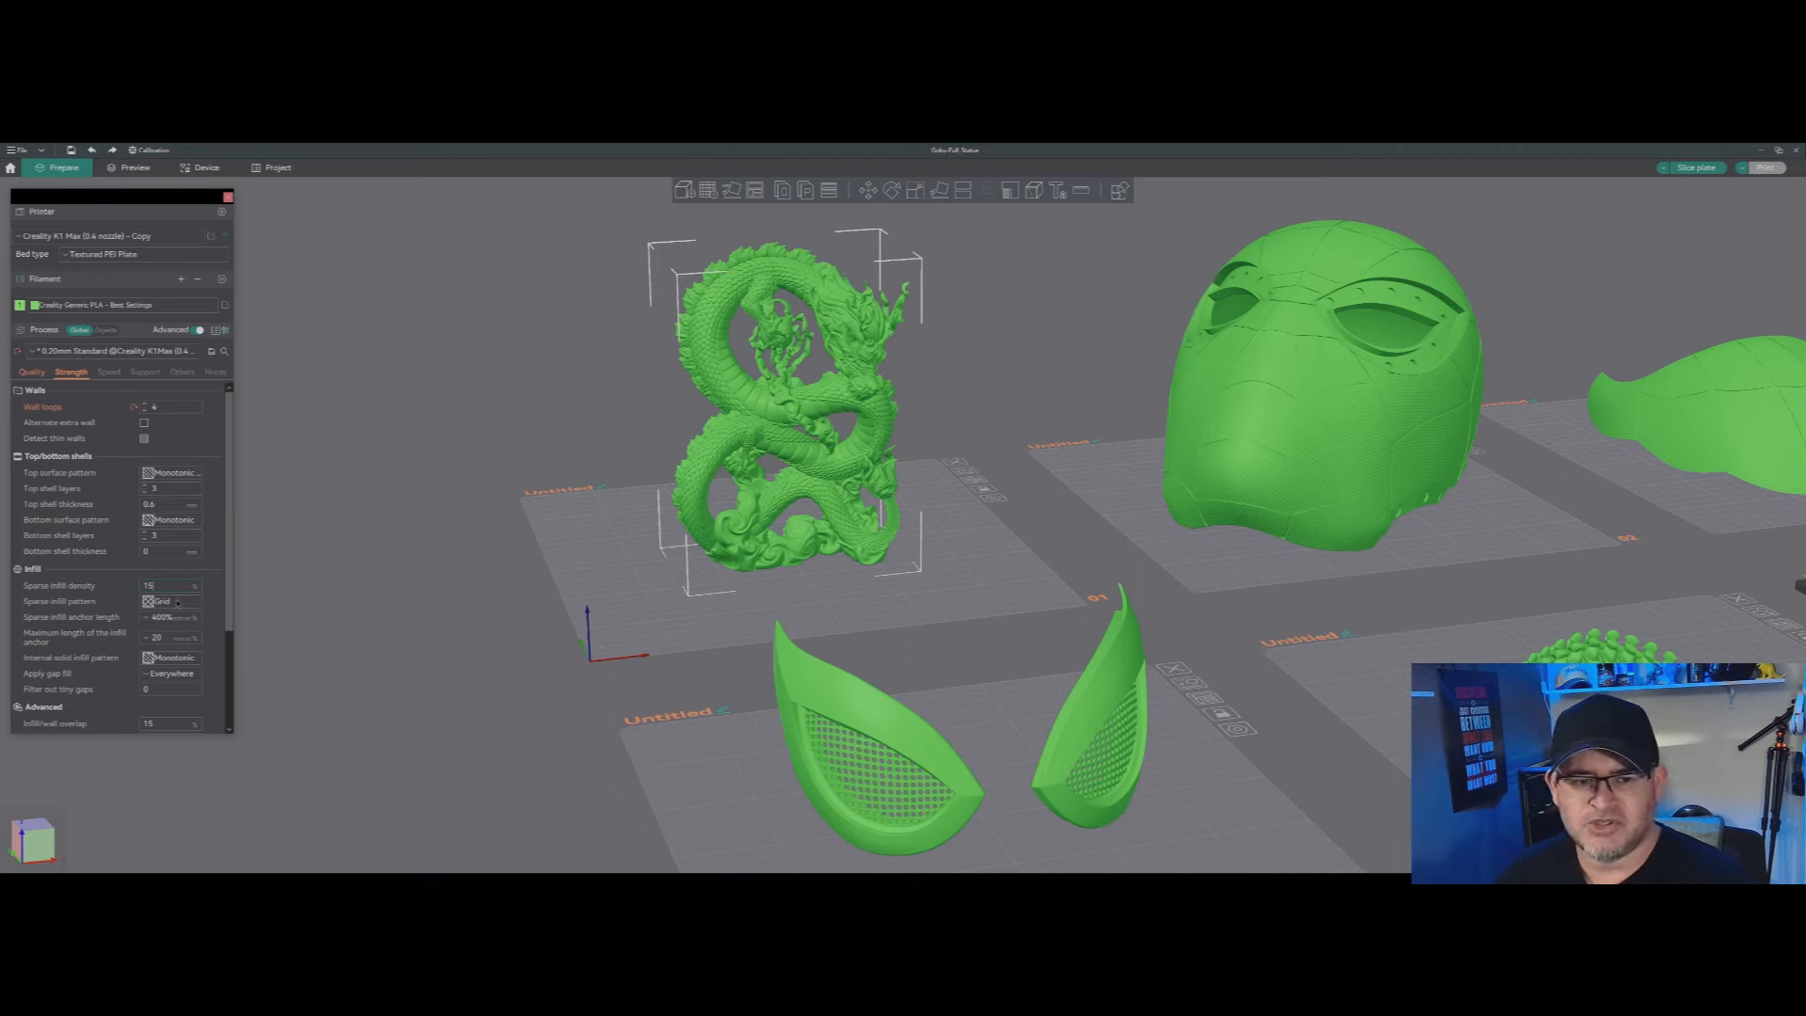
Step: Try Gyroid, Grid and Rectilinear as the sparse infill pattern and settle on Gyroid
left_click(178, 601)
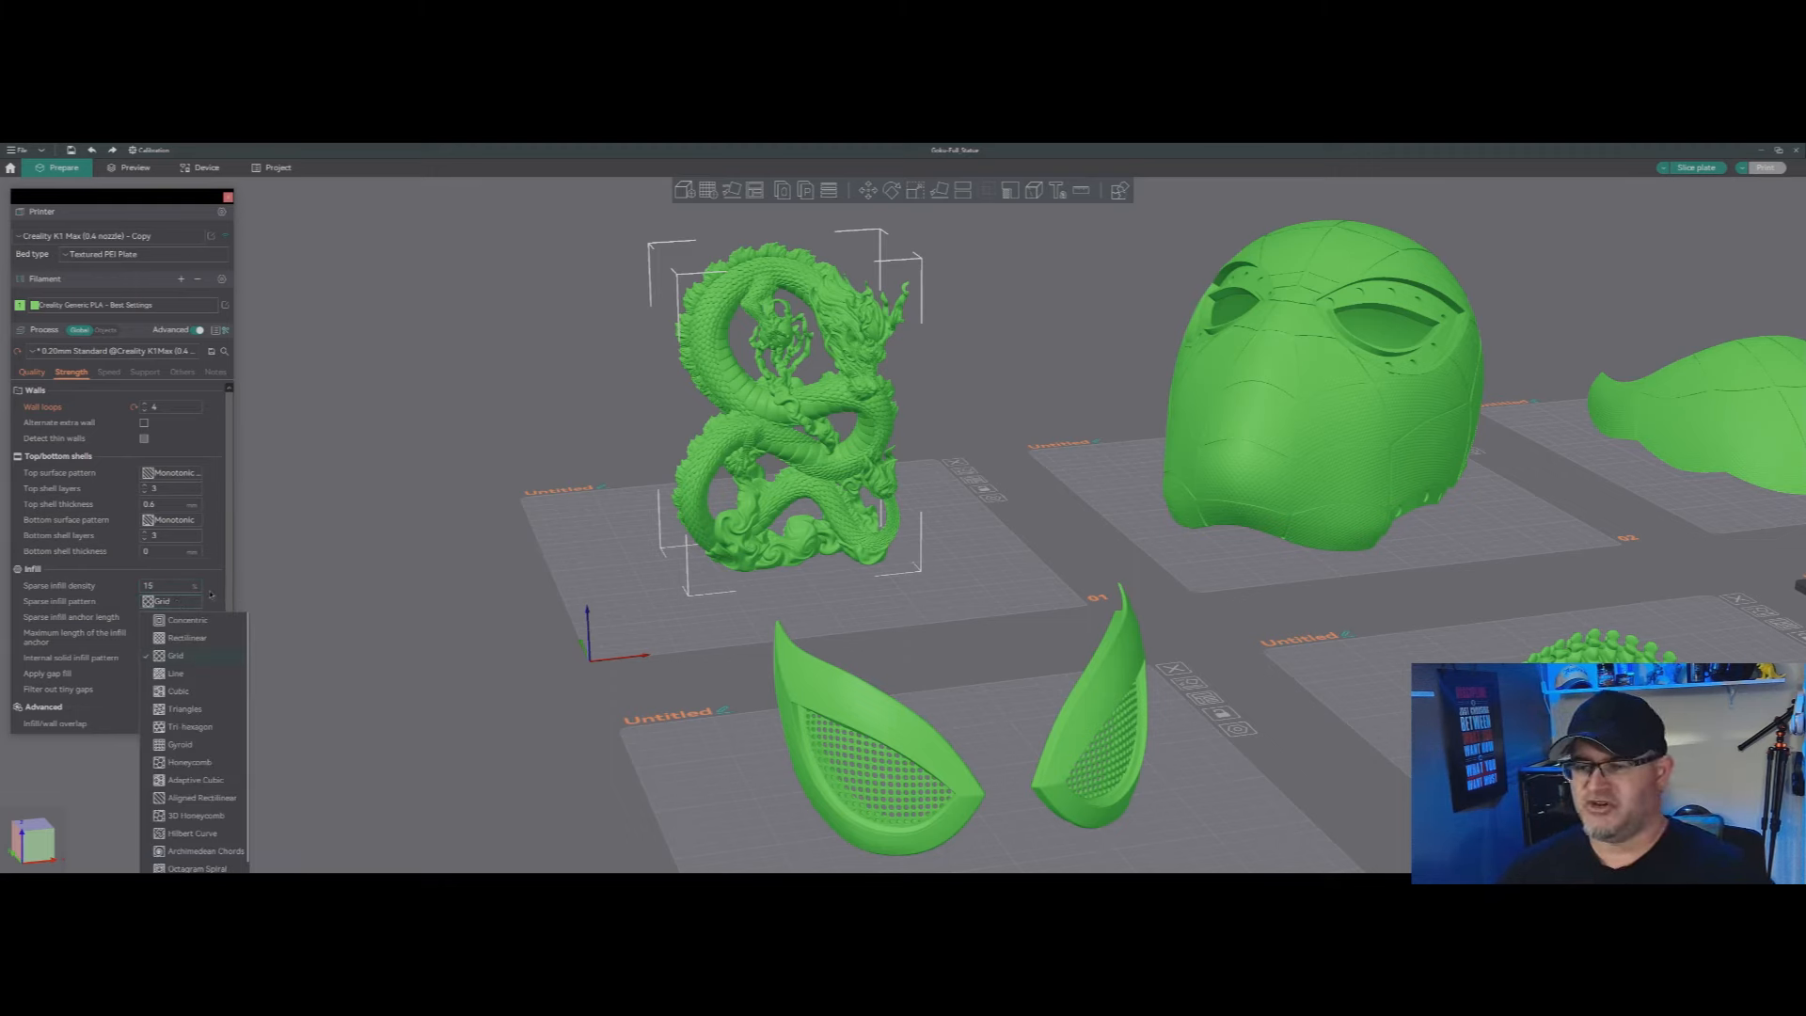
left_click(181, 746)
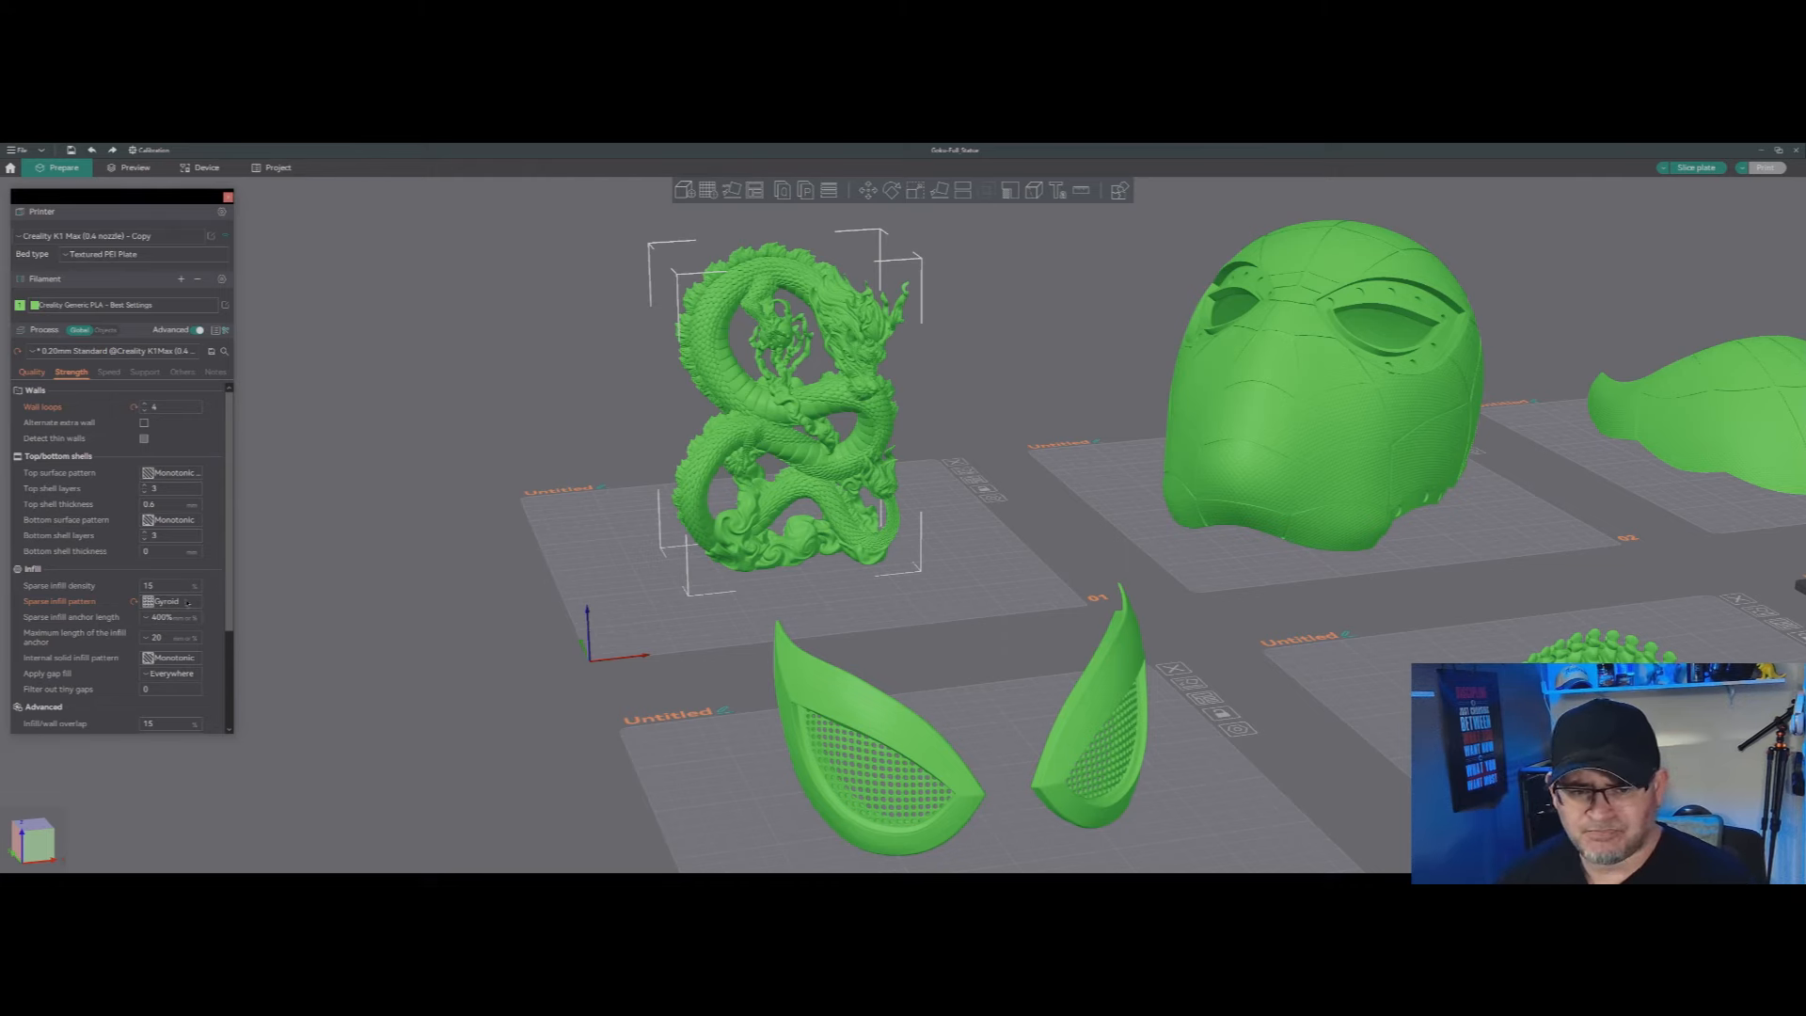
left_click(167, 603)
left_click(178, 610)
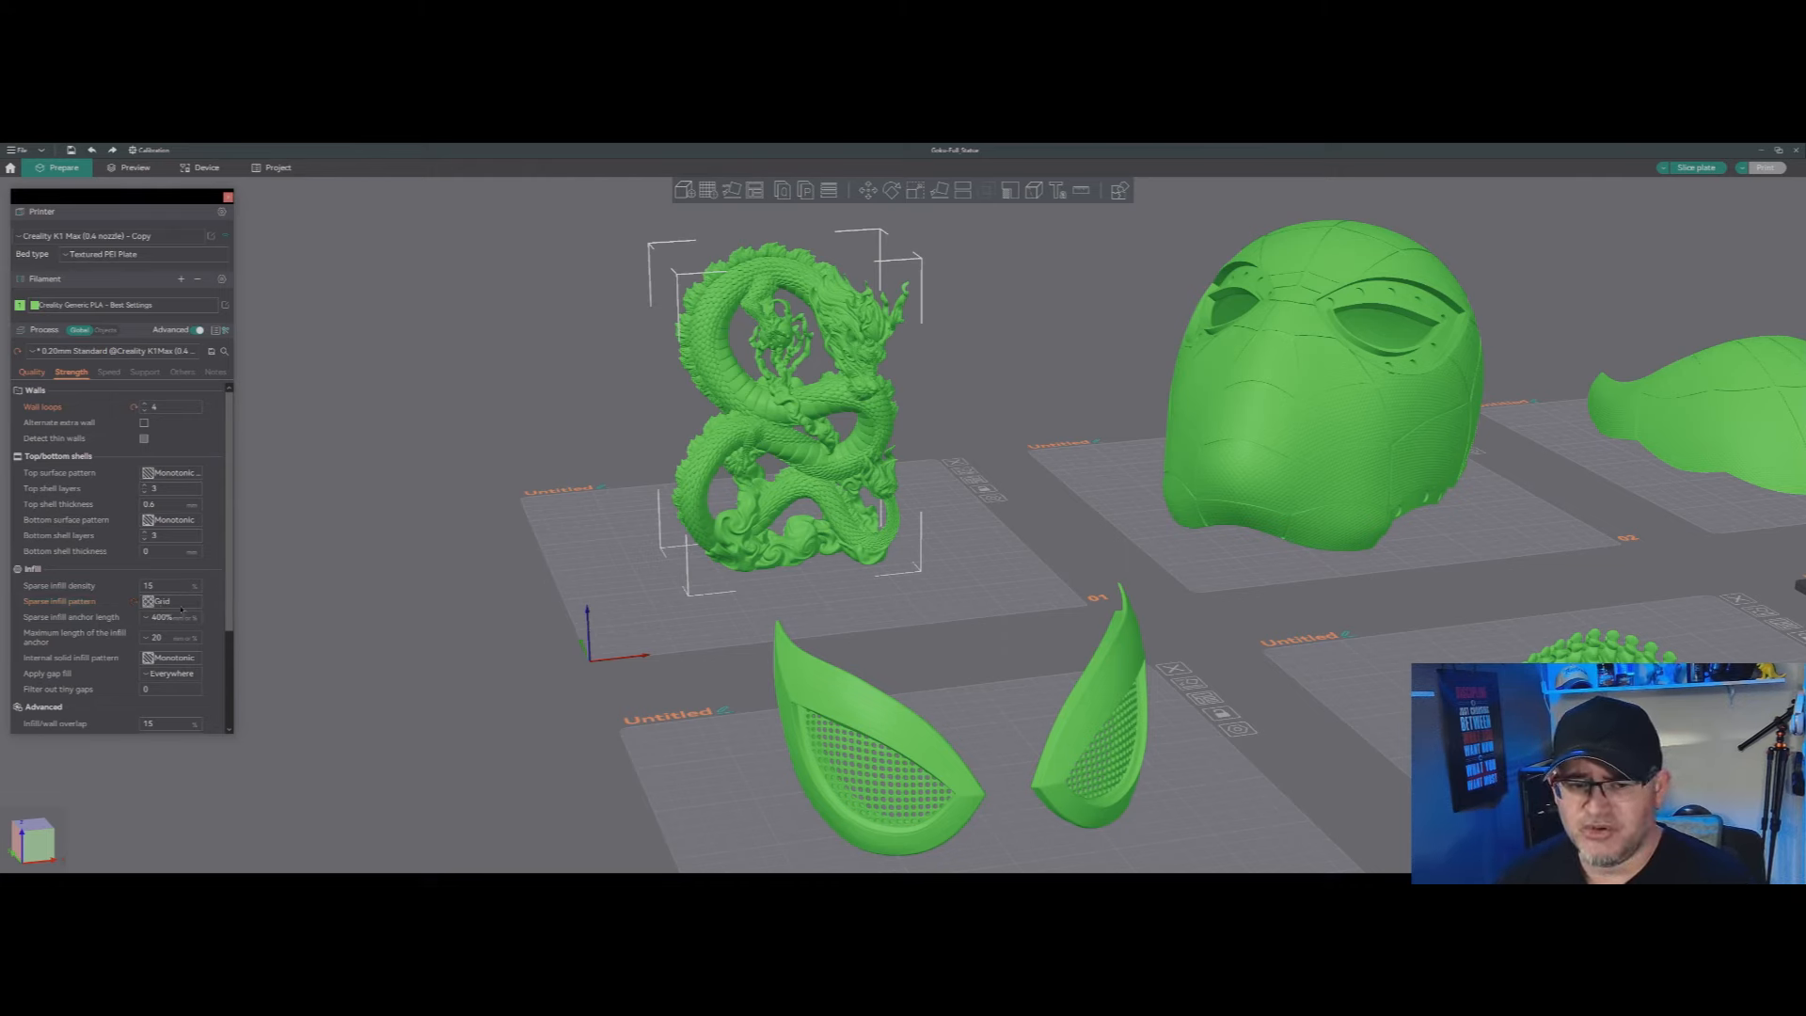
left_click(184, 604)
left_click(186, 638)
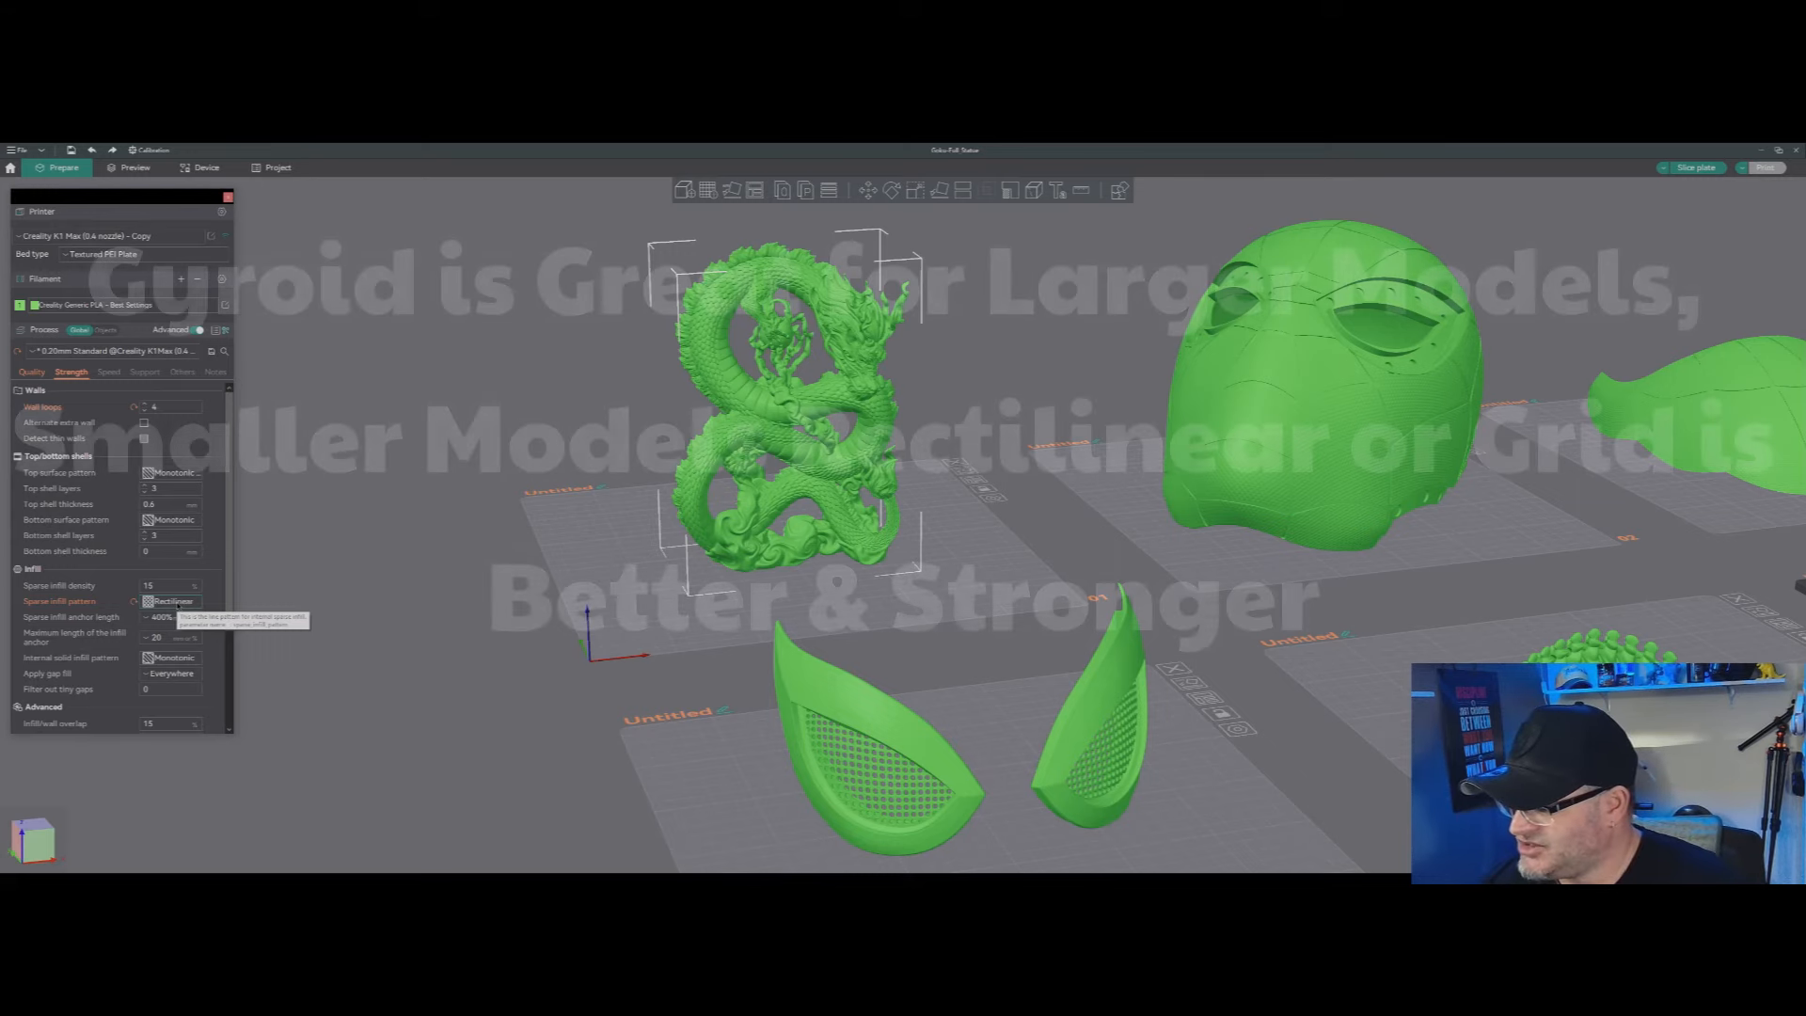
left_click(177, 607)
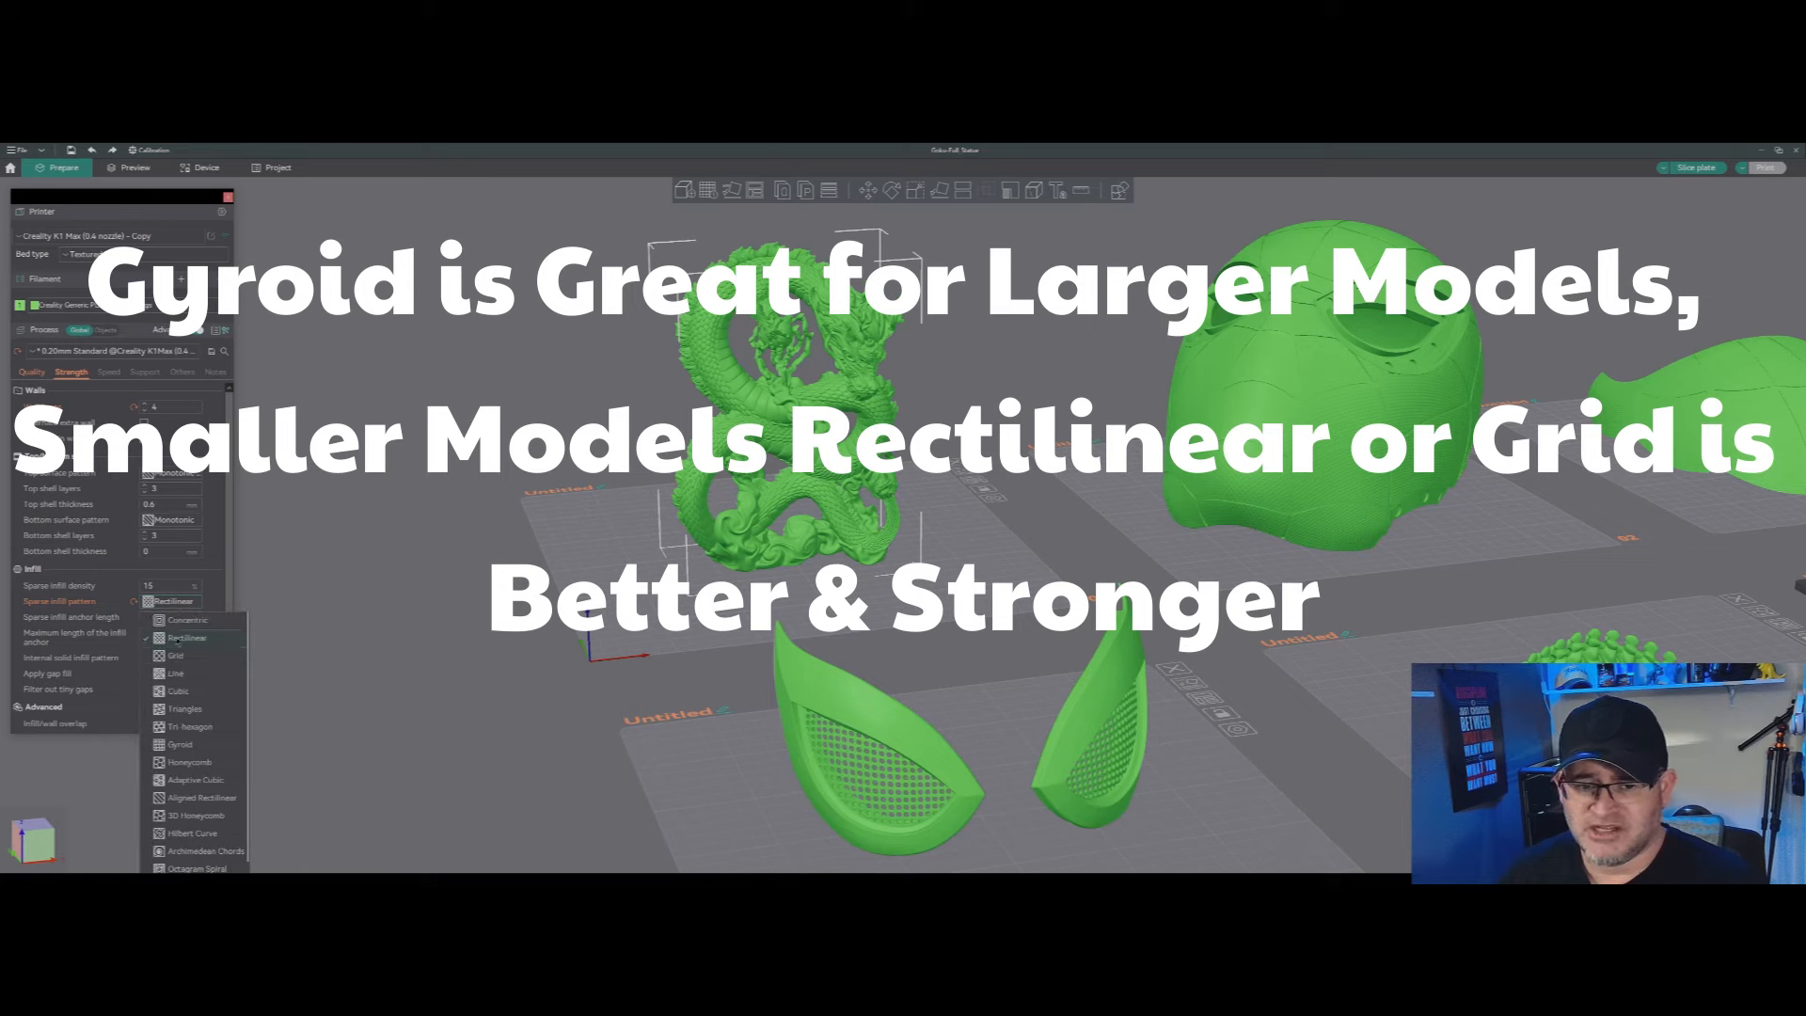
left_click(182, 745)
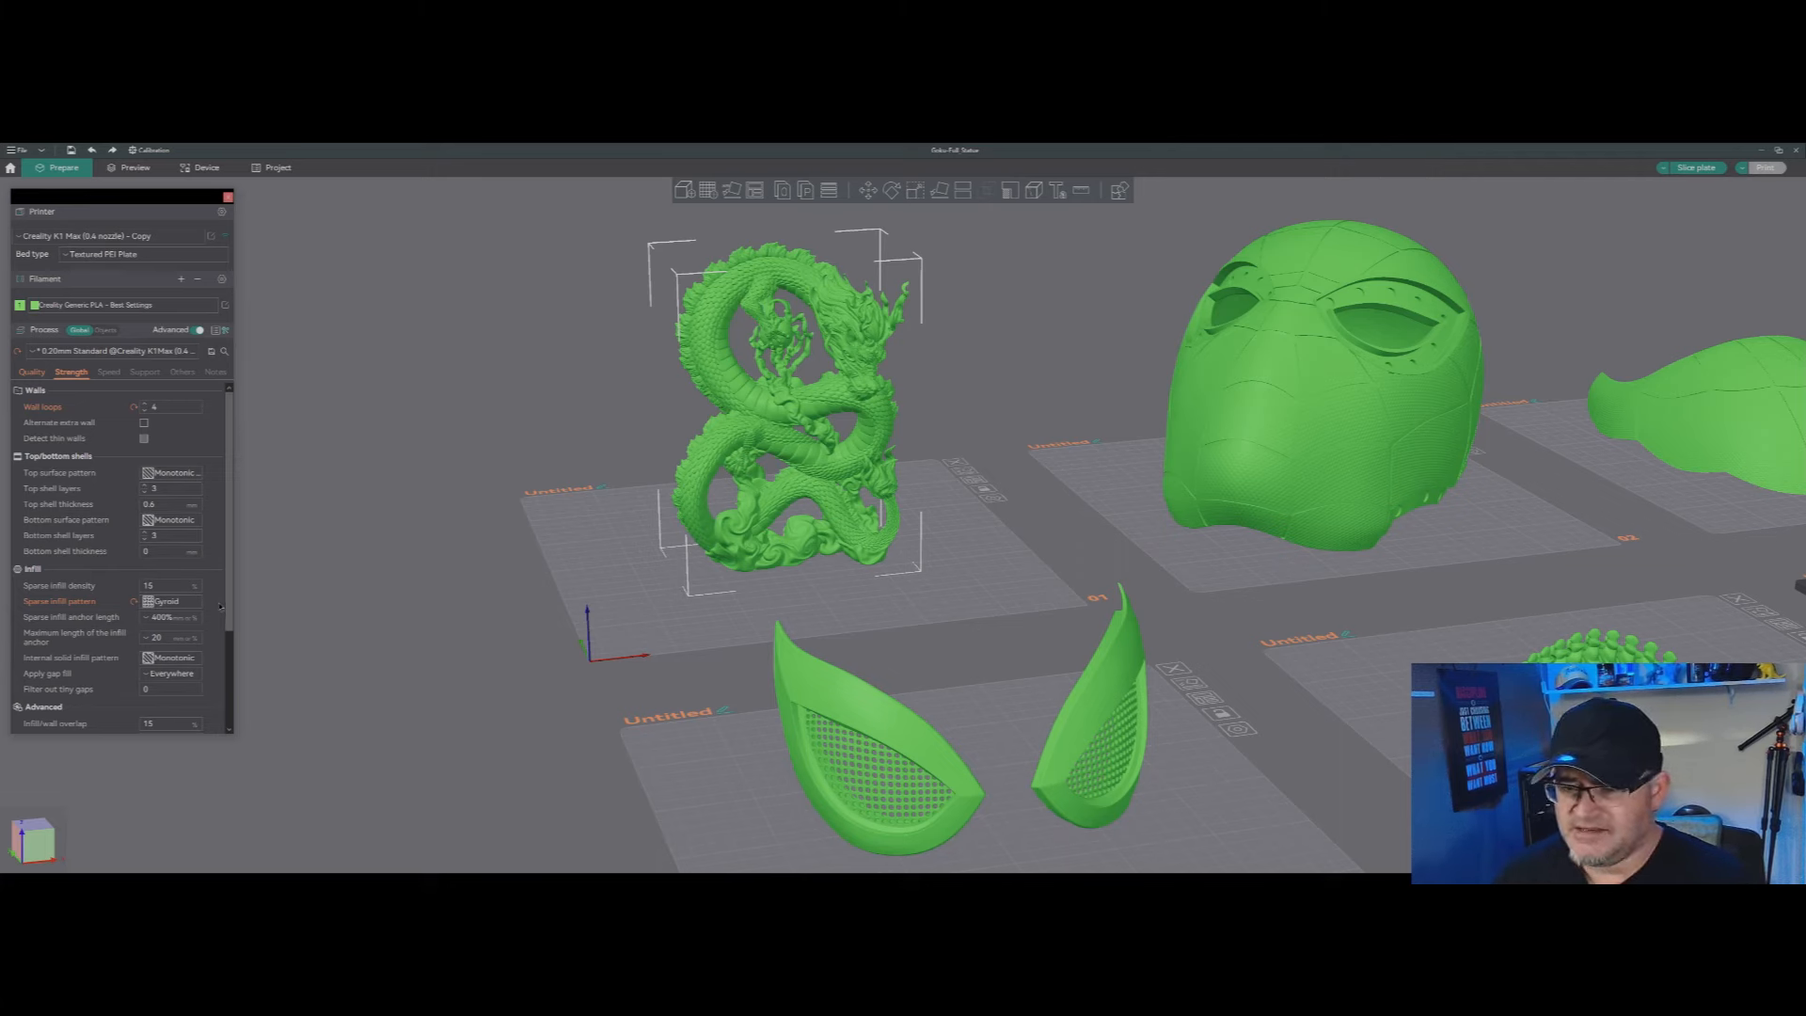
Step: Review the infill and advanced strength settings and the pattern choices for the top and bottom surfaces
scroll(221, 607, "down", 3)
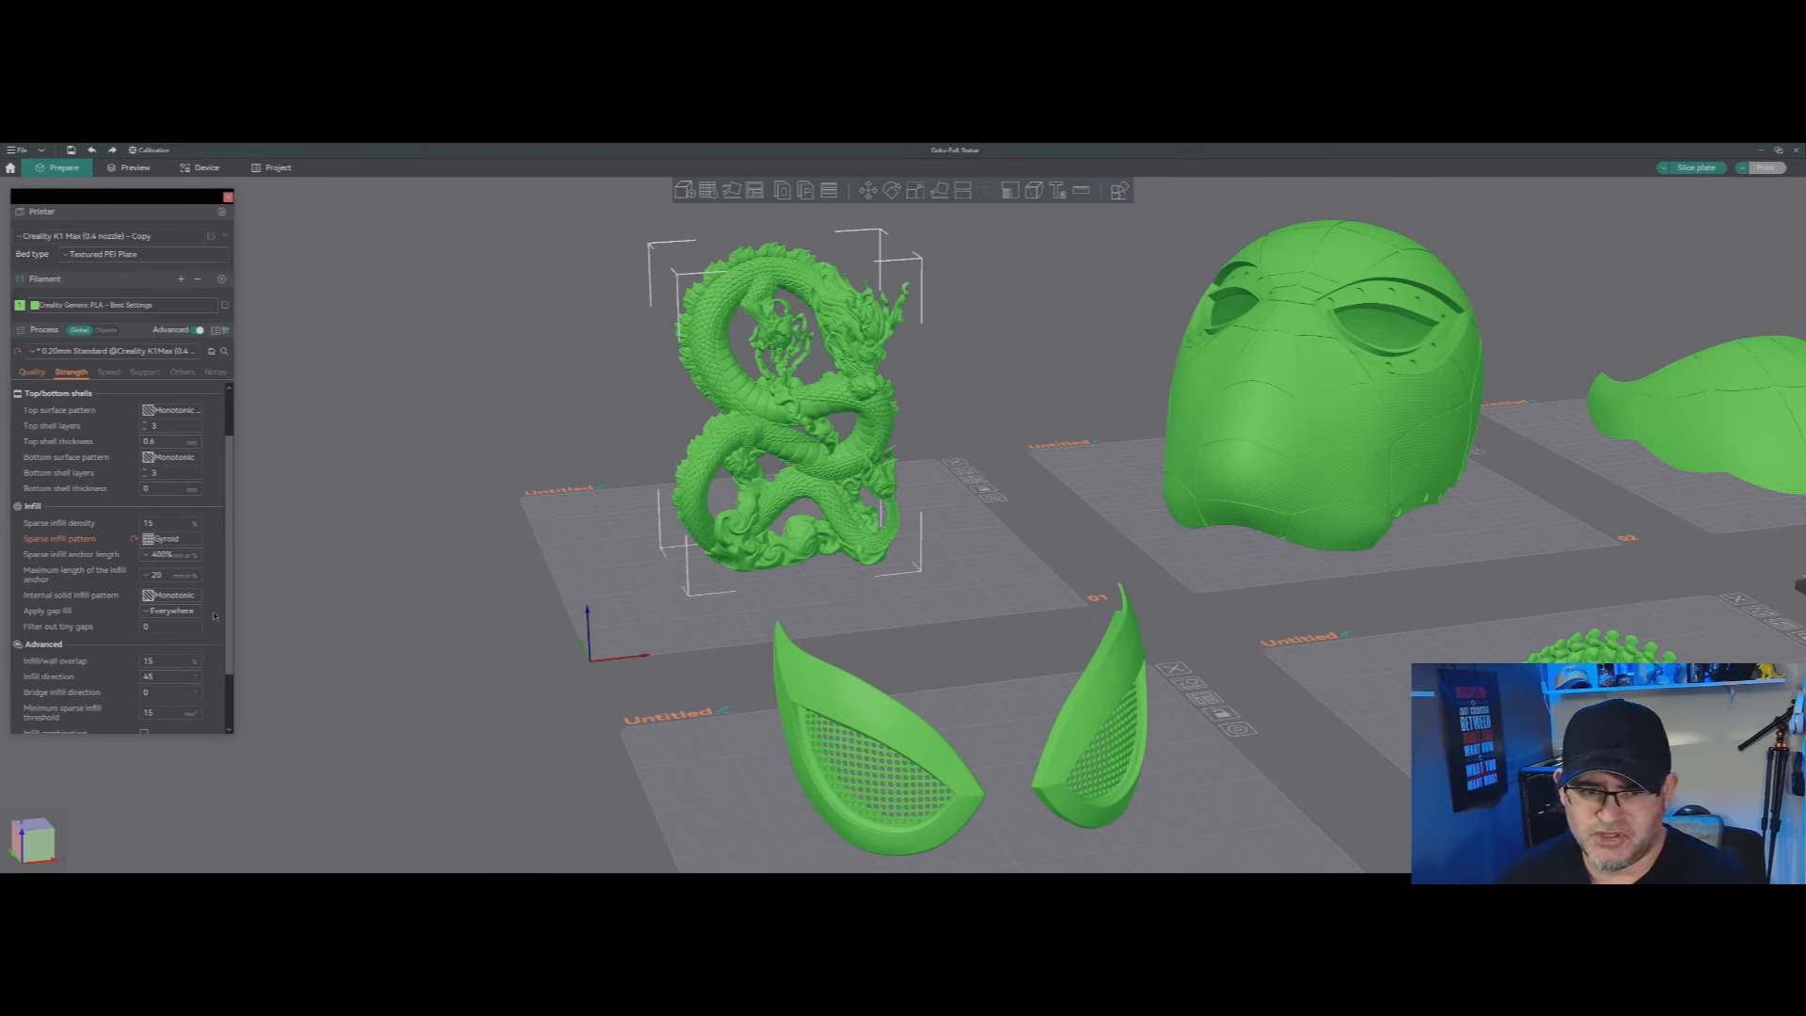
scroll(215, 617, "down", 3)
scroll(215, 616, "down", 1)
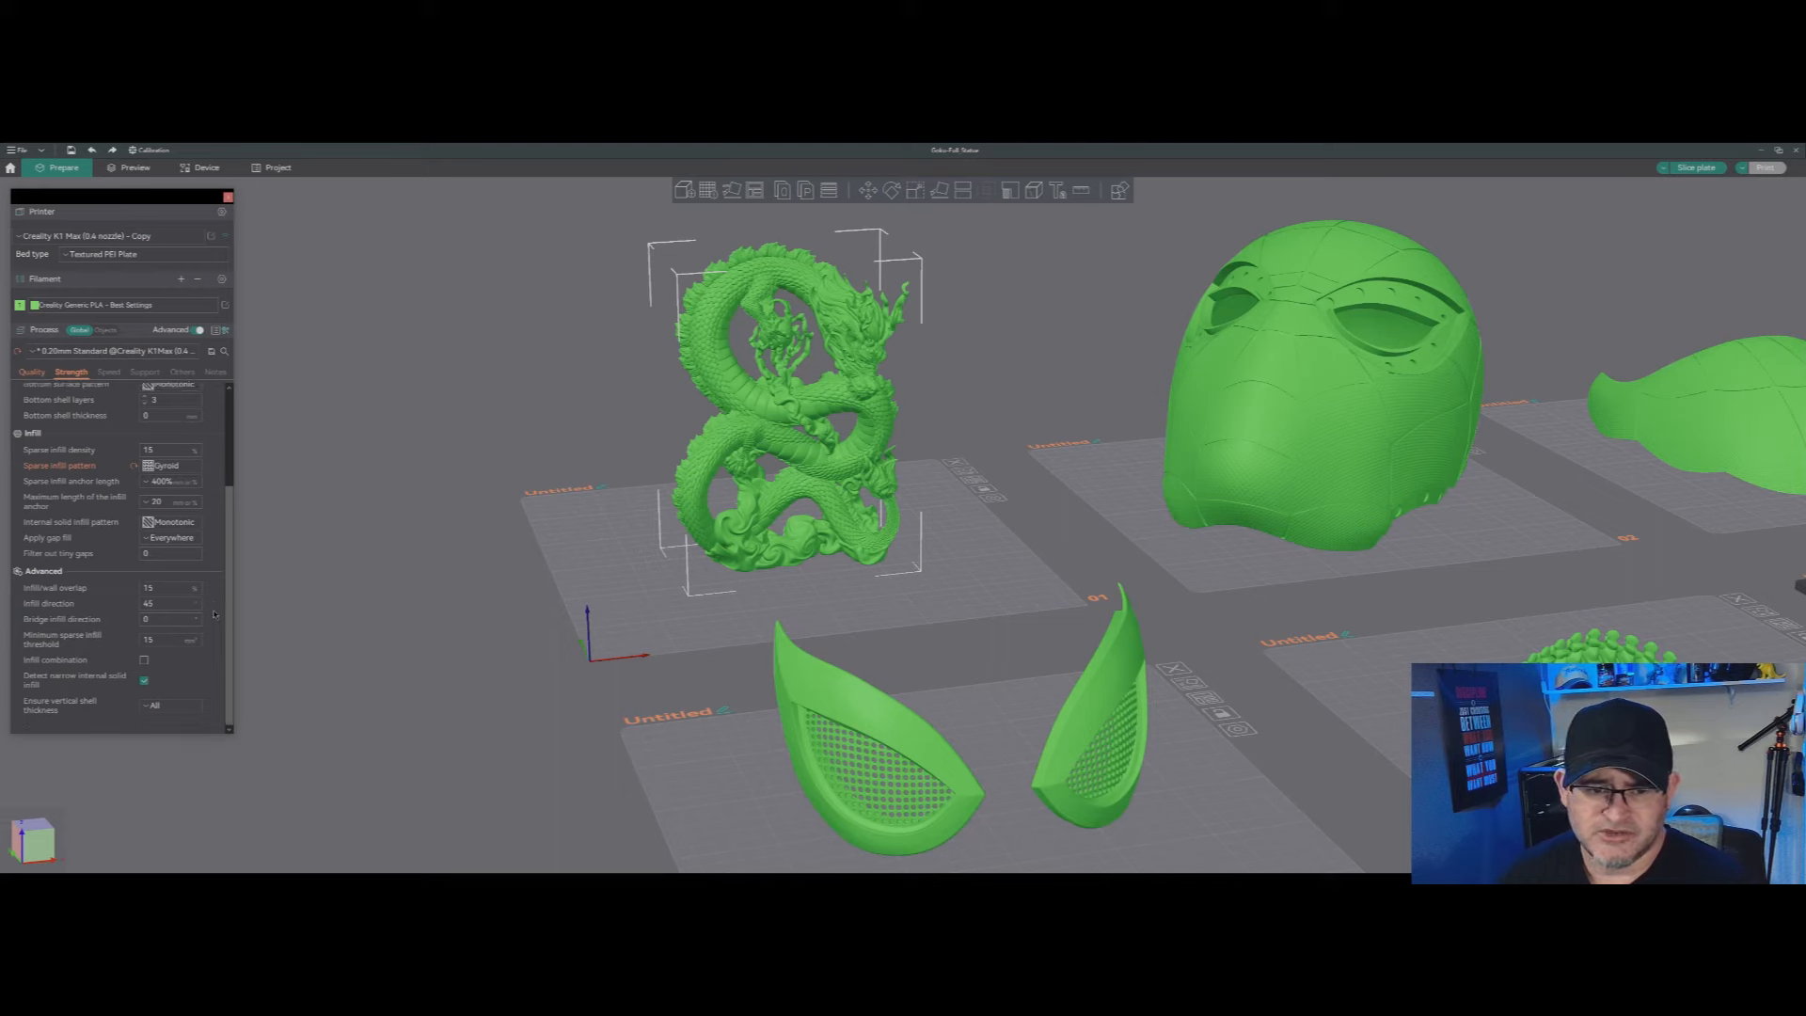
scroll(214, 615, "up", 4)
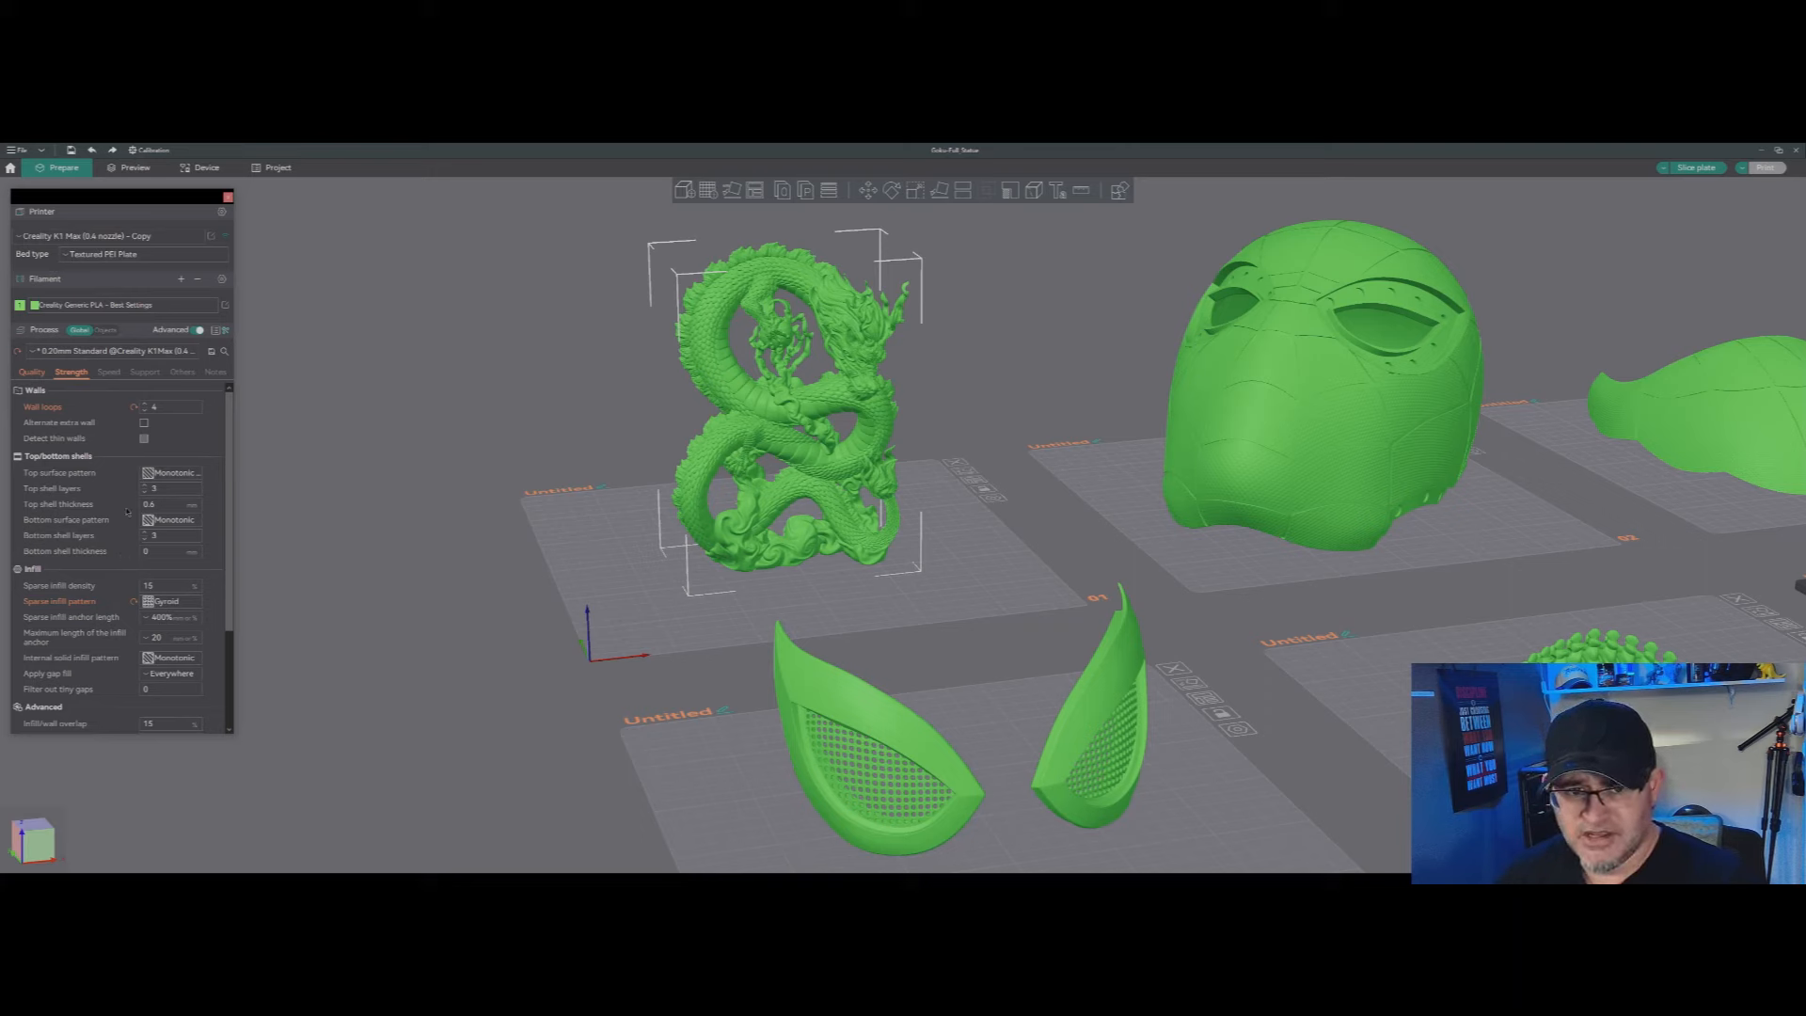
left_click(158, 476)
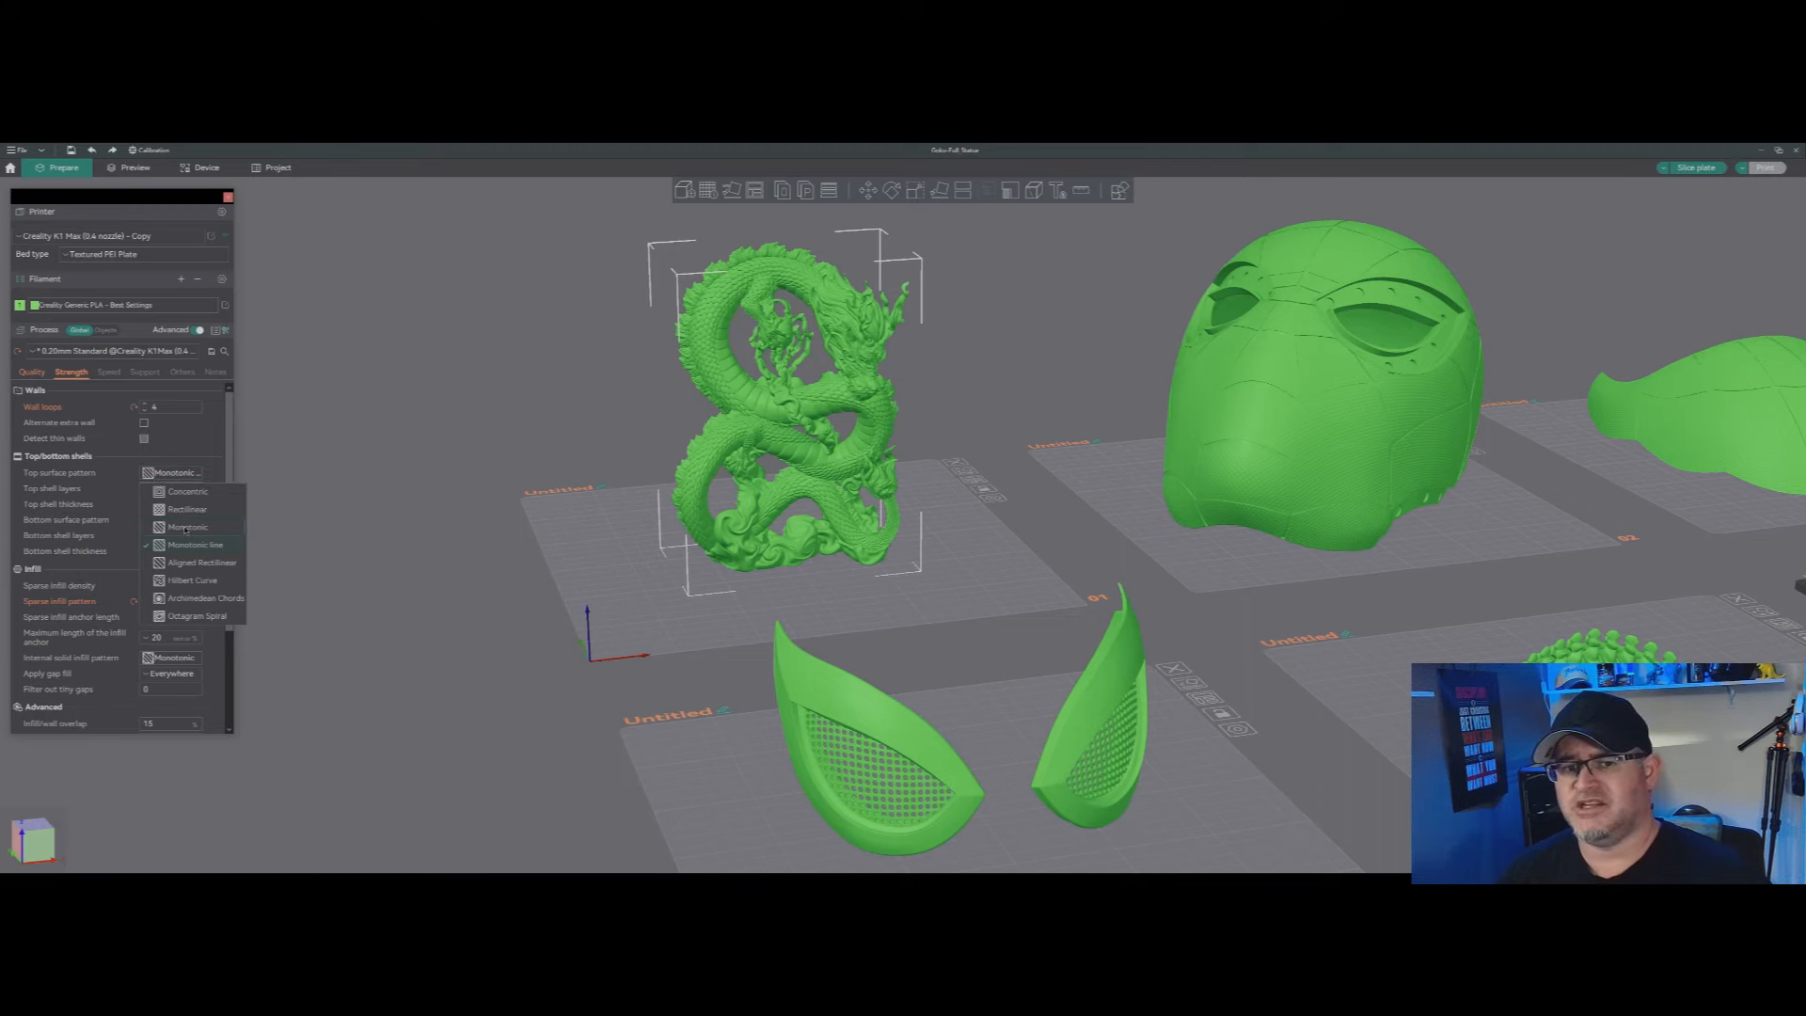
left_click(127, 502)
left_click(149, 521)
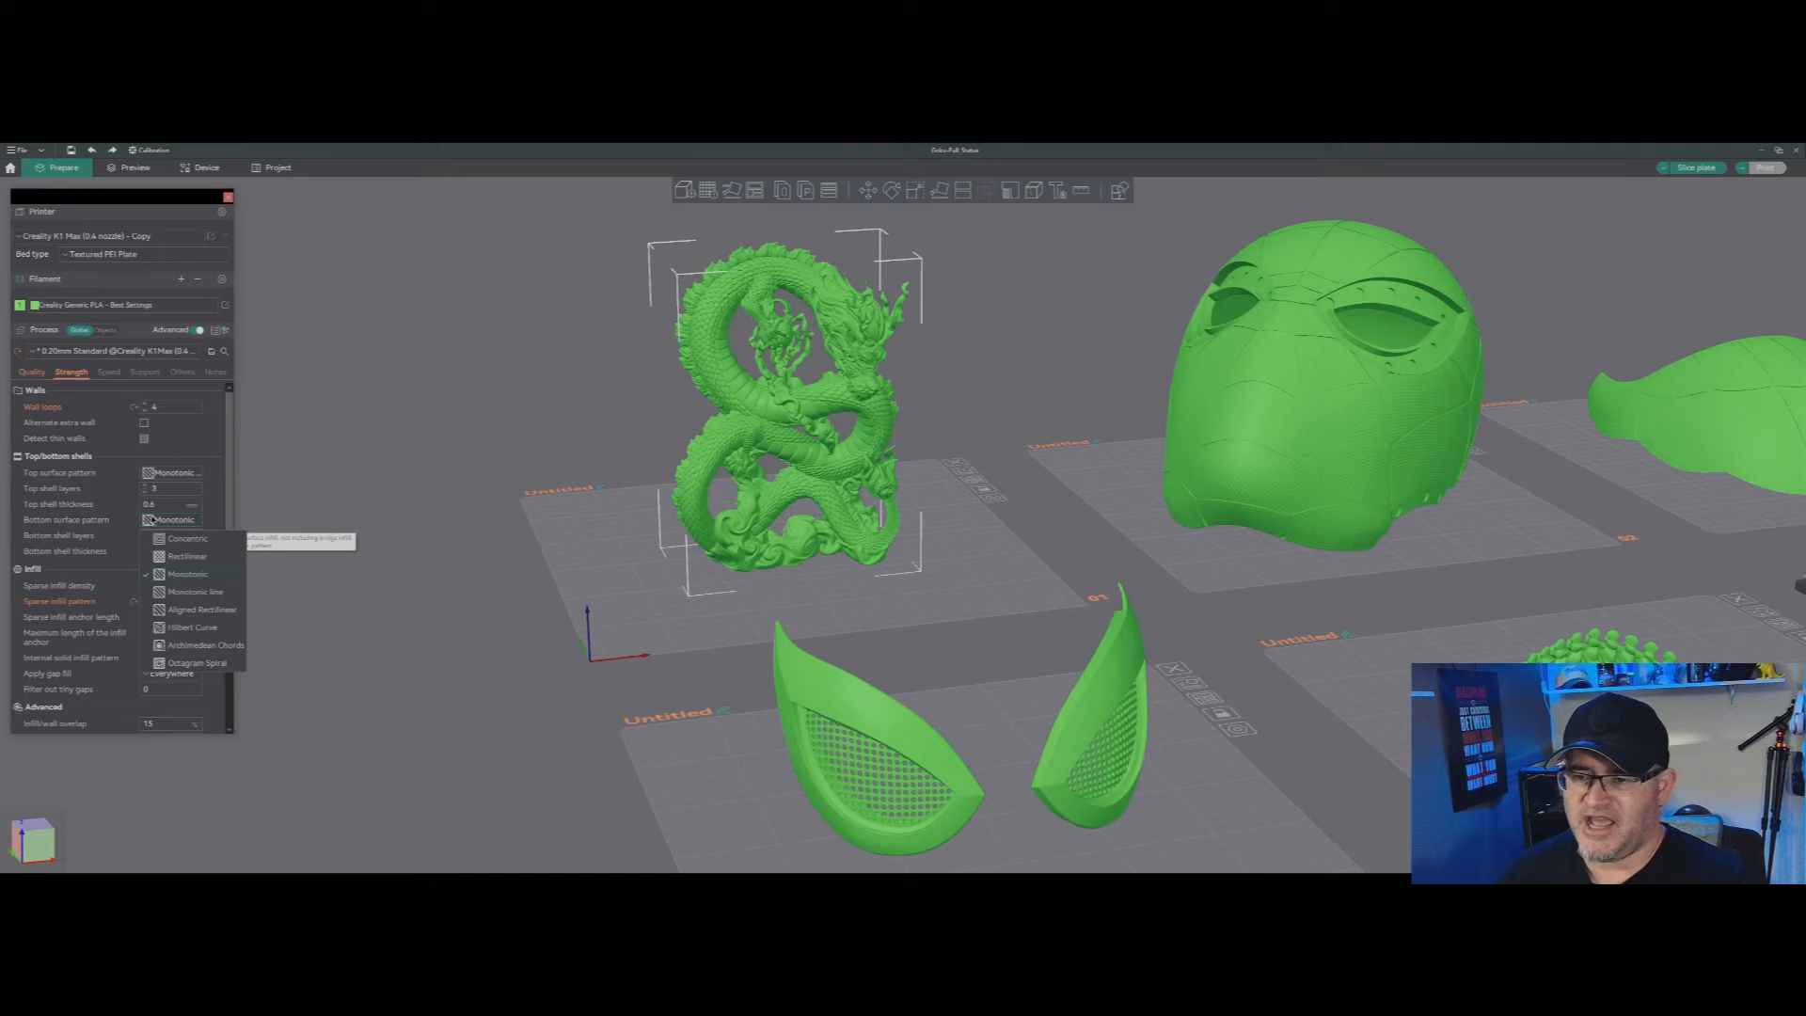
left_click(119, 510)
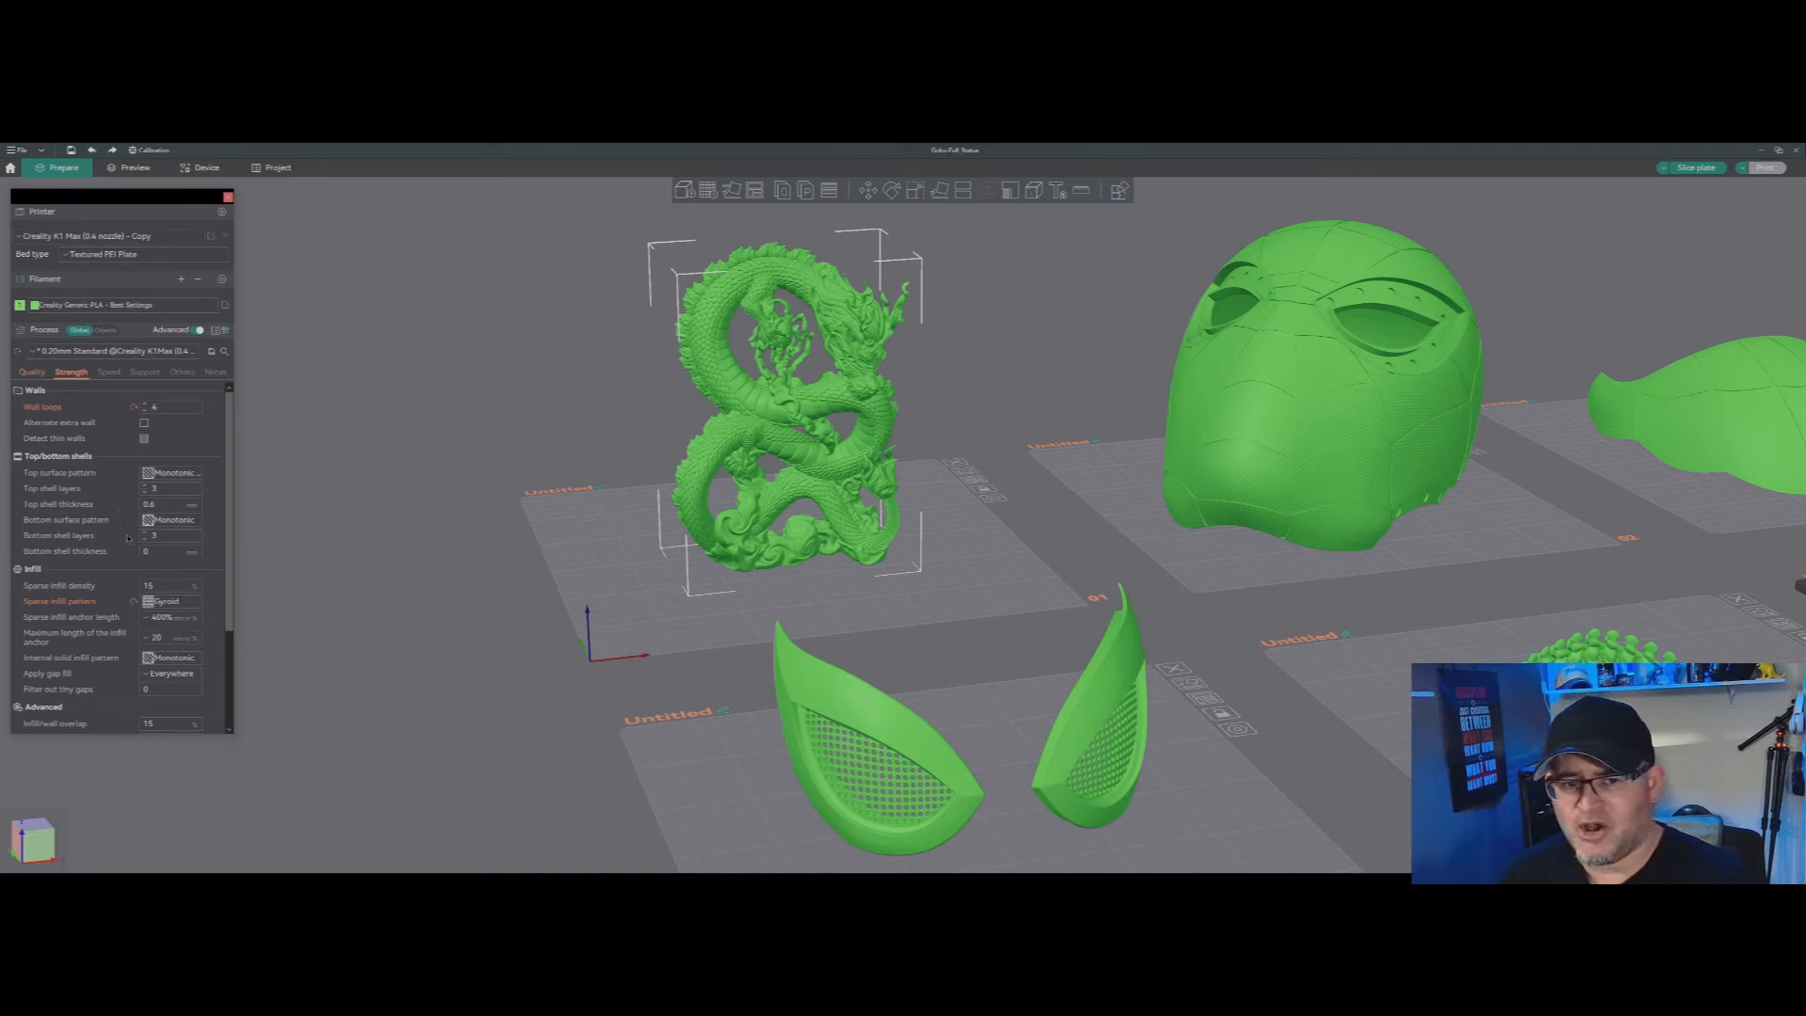
Step: Set the top and bottom shell layers to 5 and the bottom shell thickness to 0.6 mm
mouse_move(83, 506)
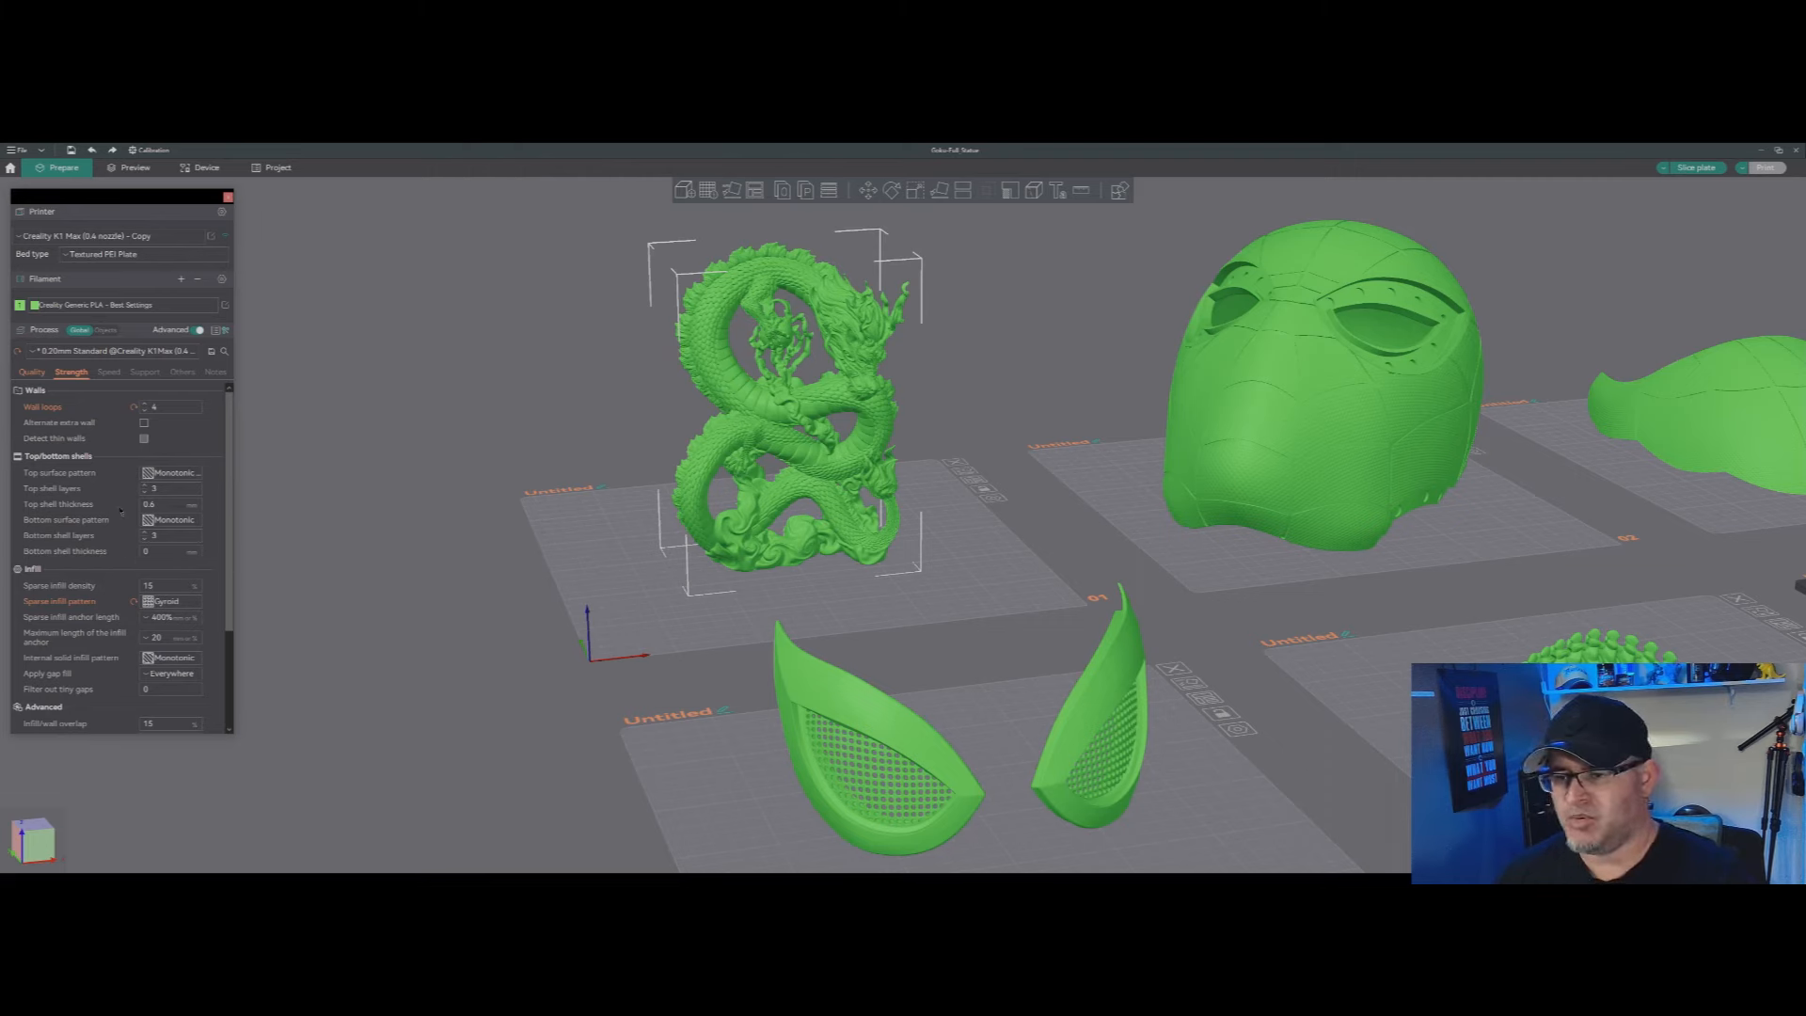
mouse_move(100, 558)
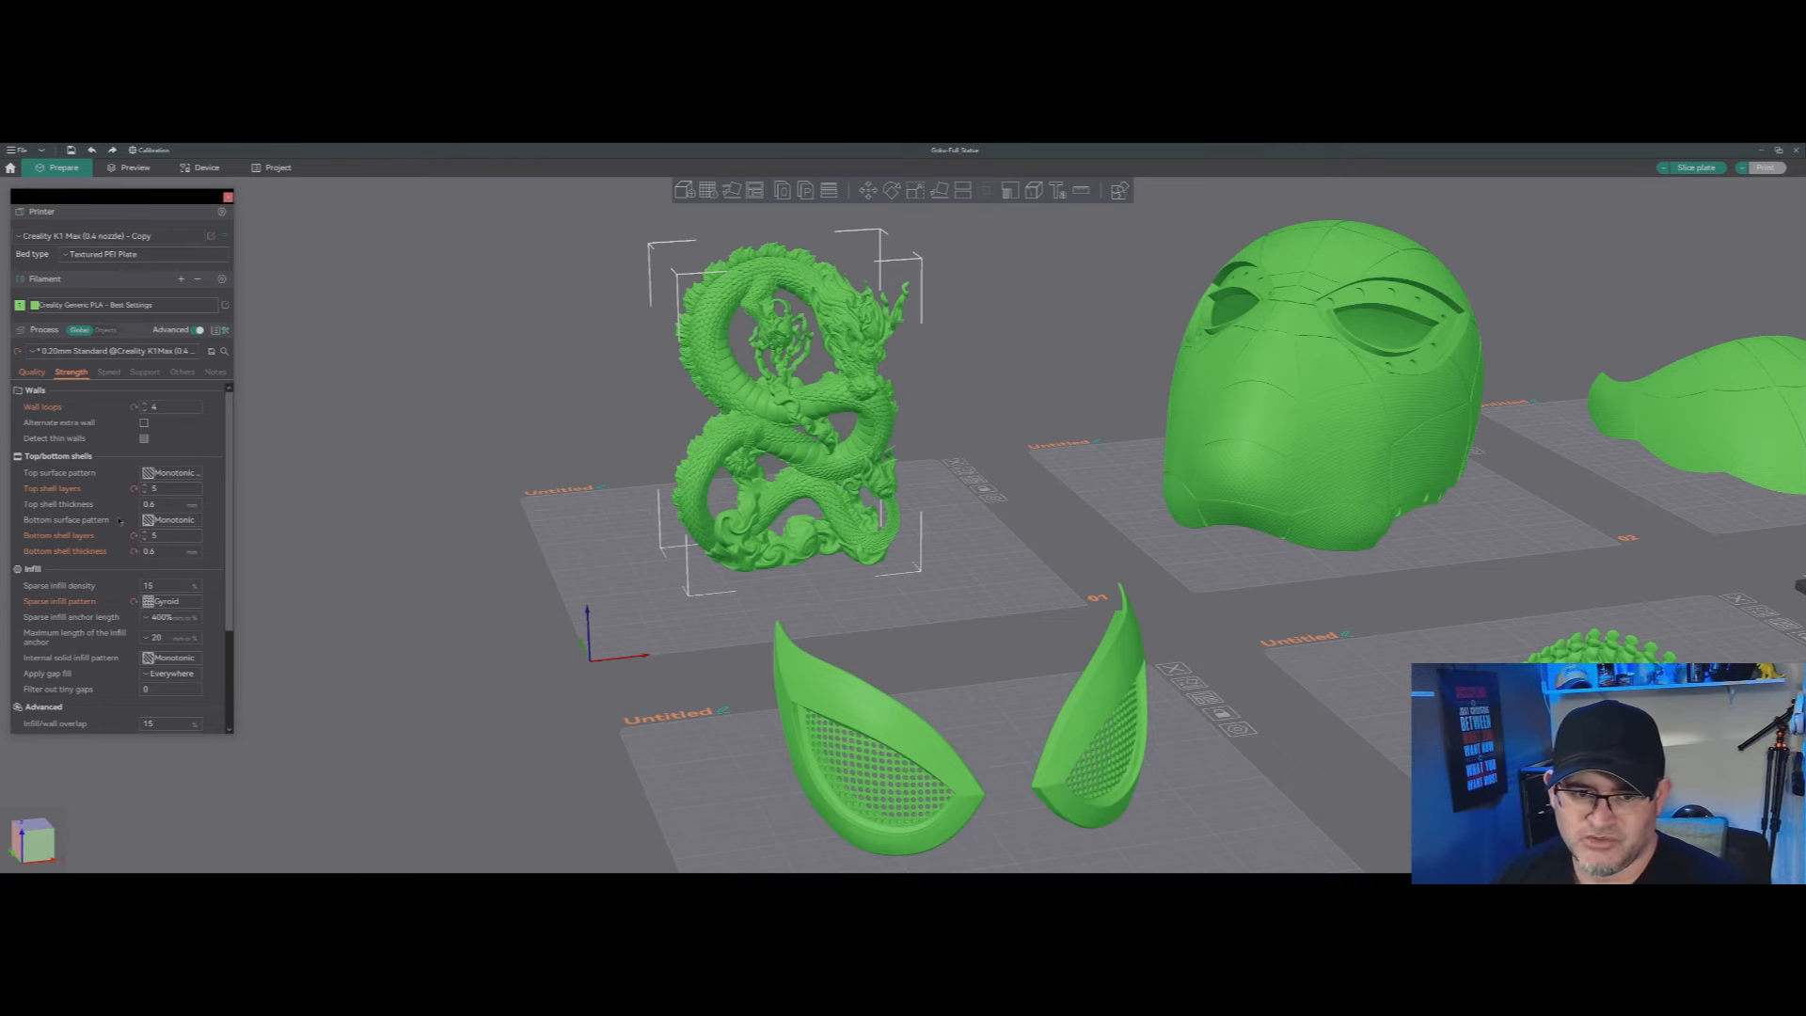
scroll(126, 514, "down", 3)
scroll(120, 489, "up", 3)
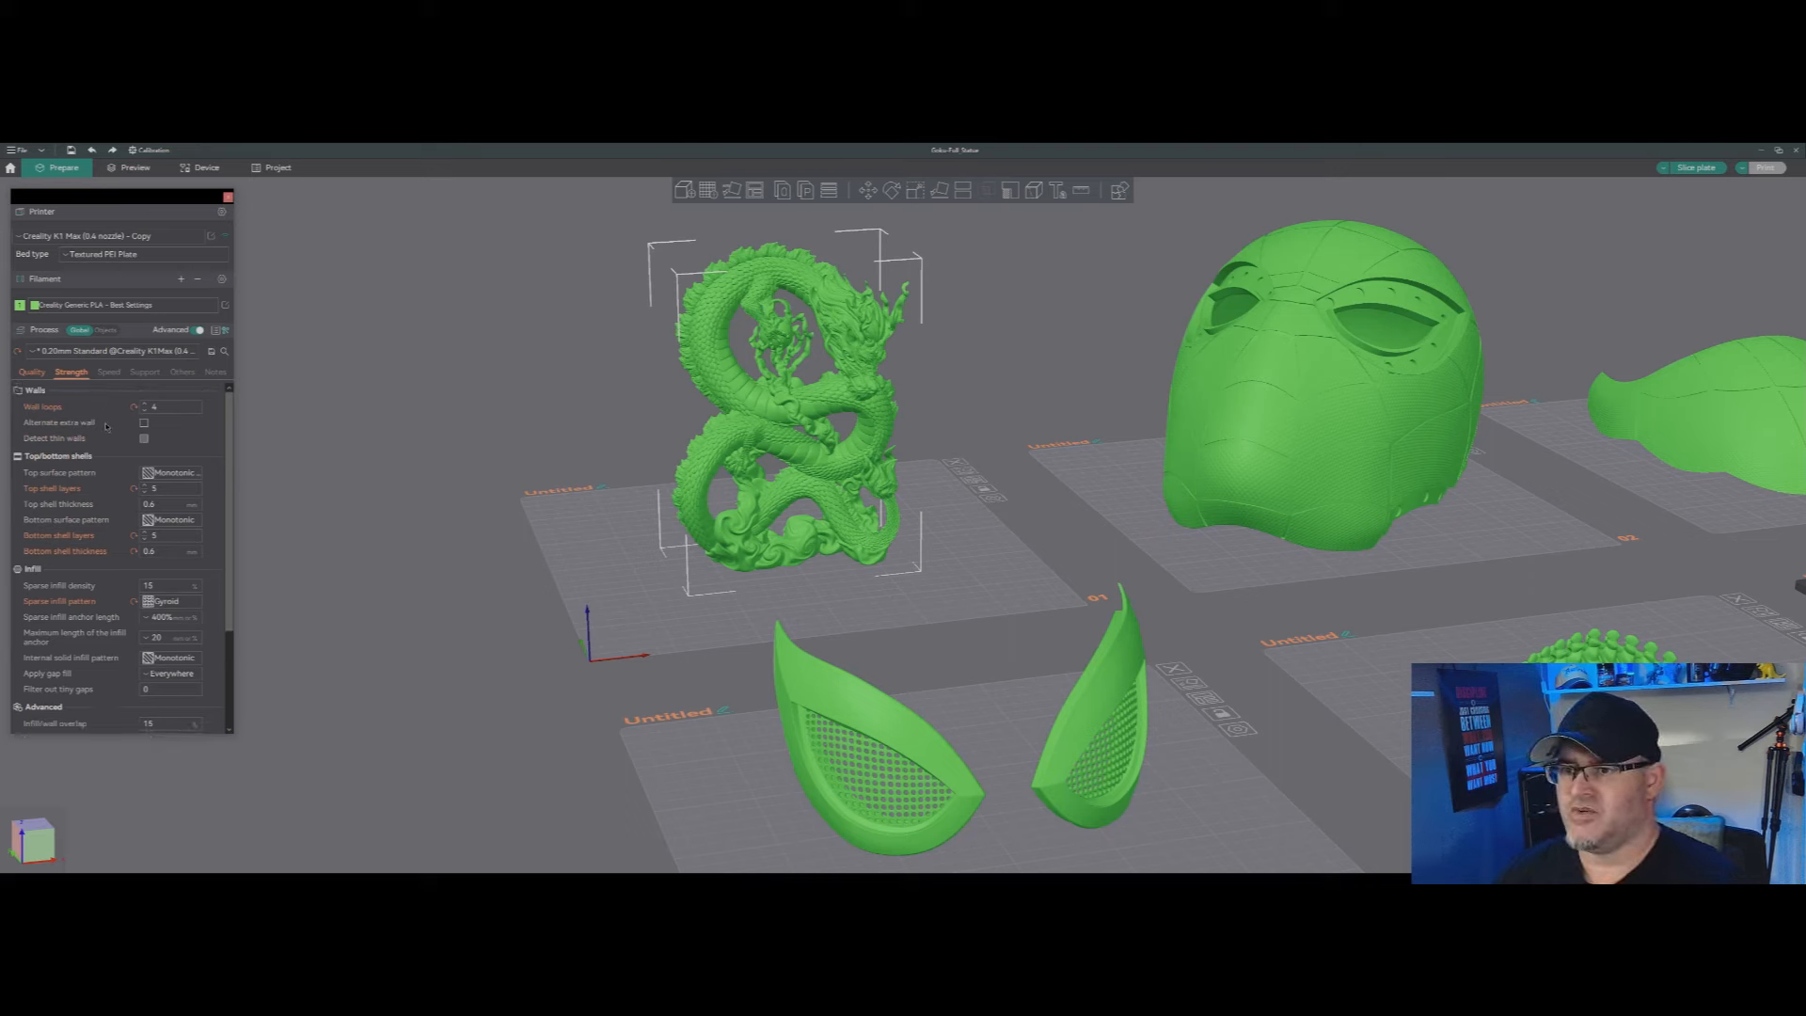
Step: Set the first layer speed to 40 mm/s, first layer infill to 85 mm/s and number of slow layers to 2
left_click(109, 373)
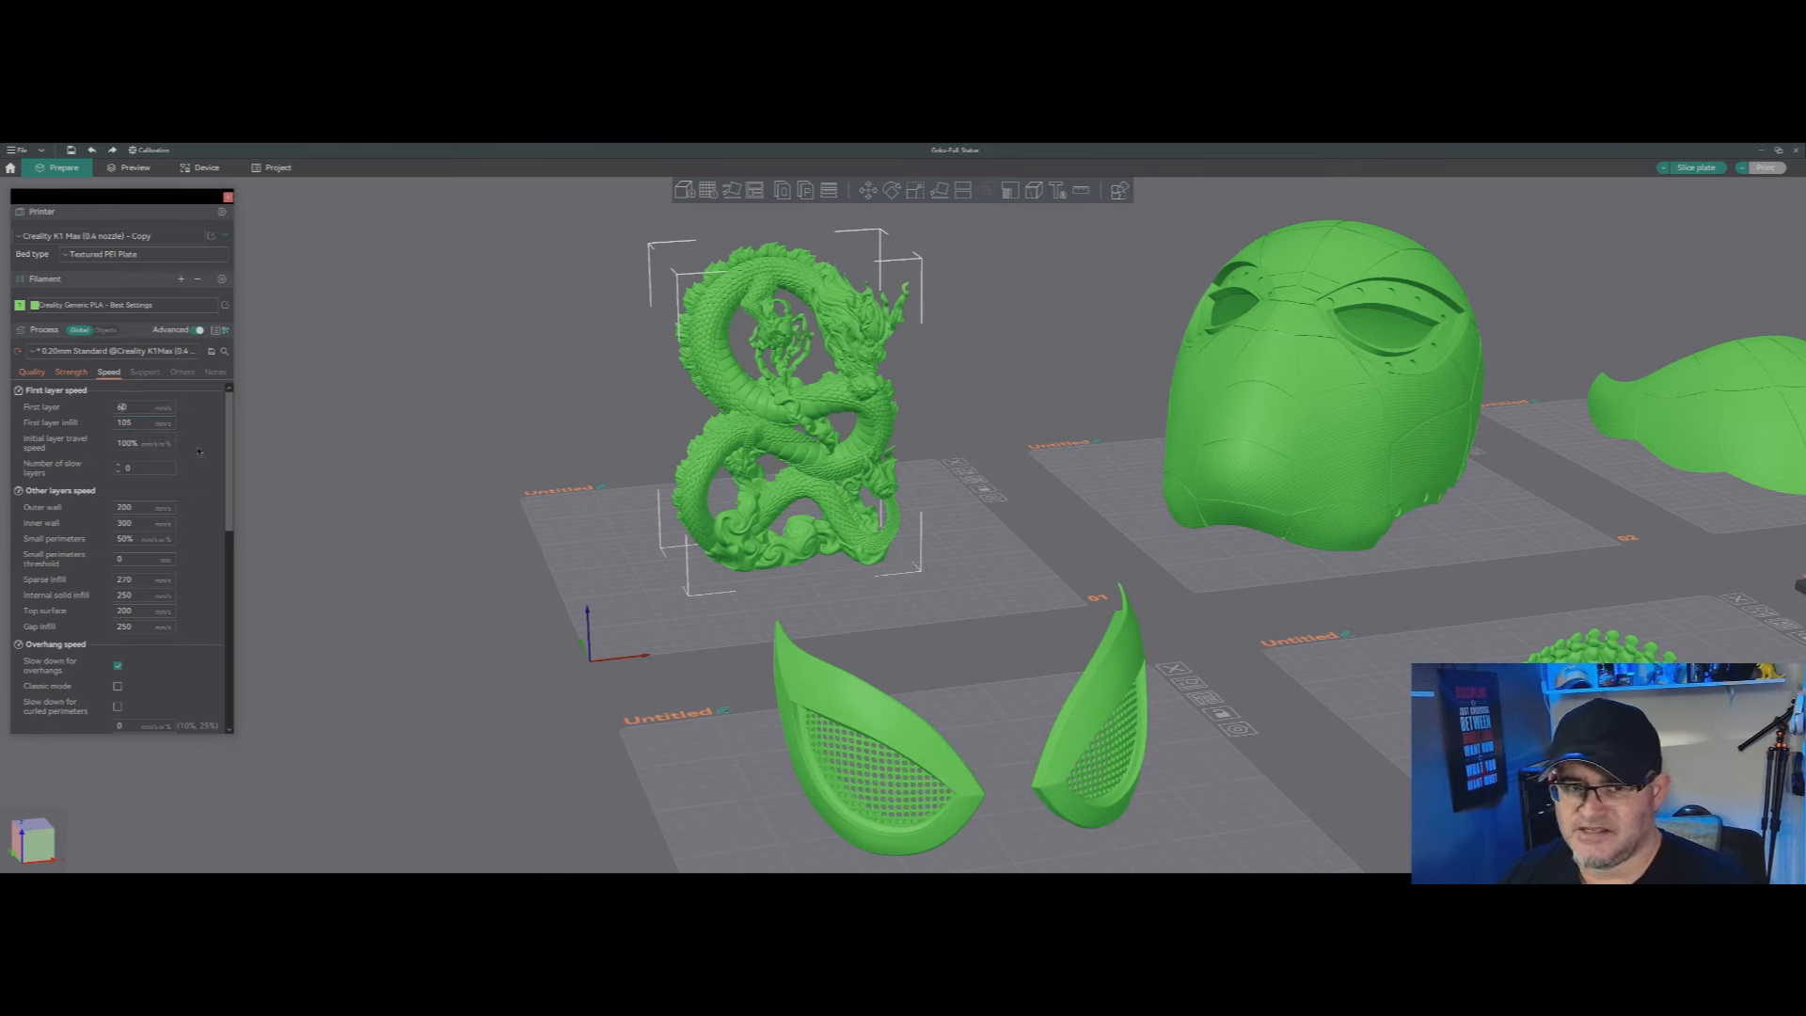
double_click(122, 407)
type("40")
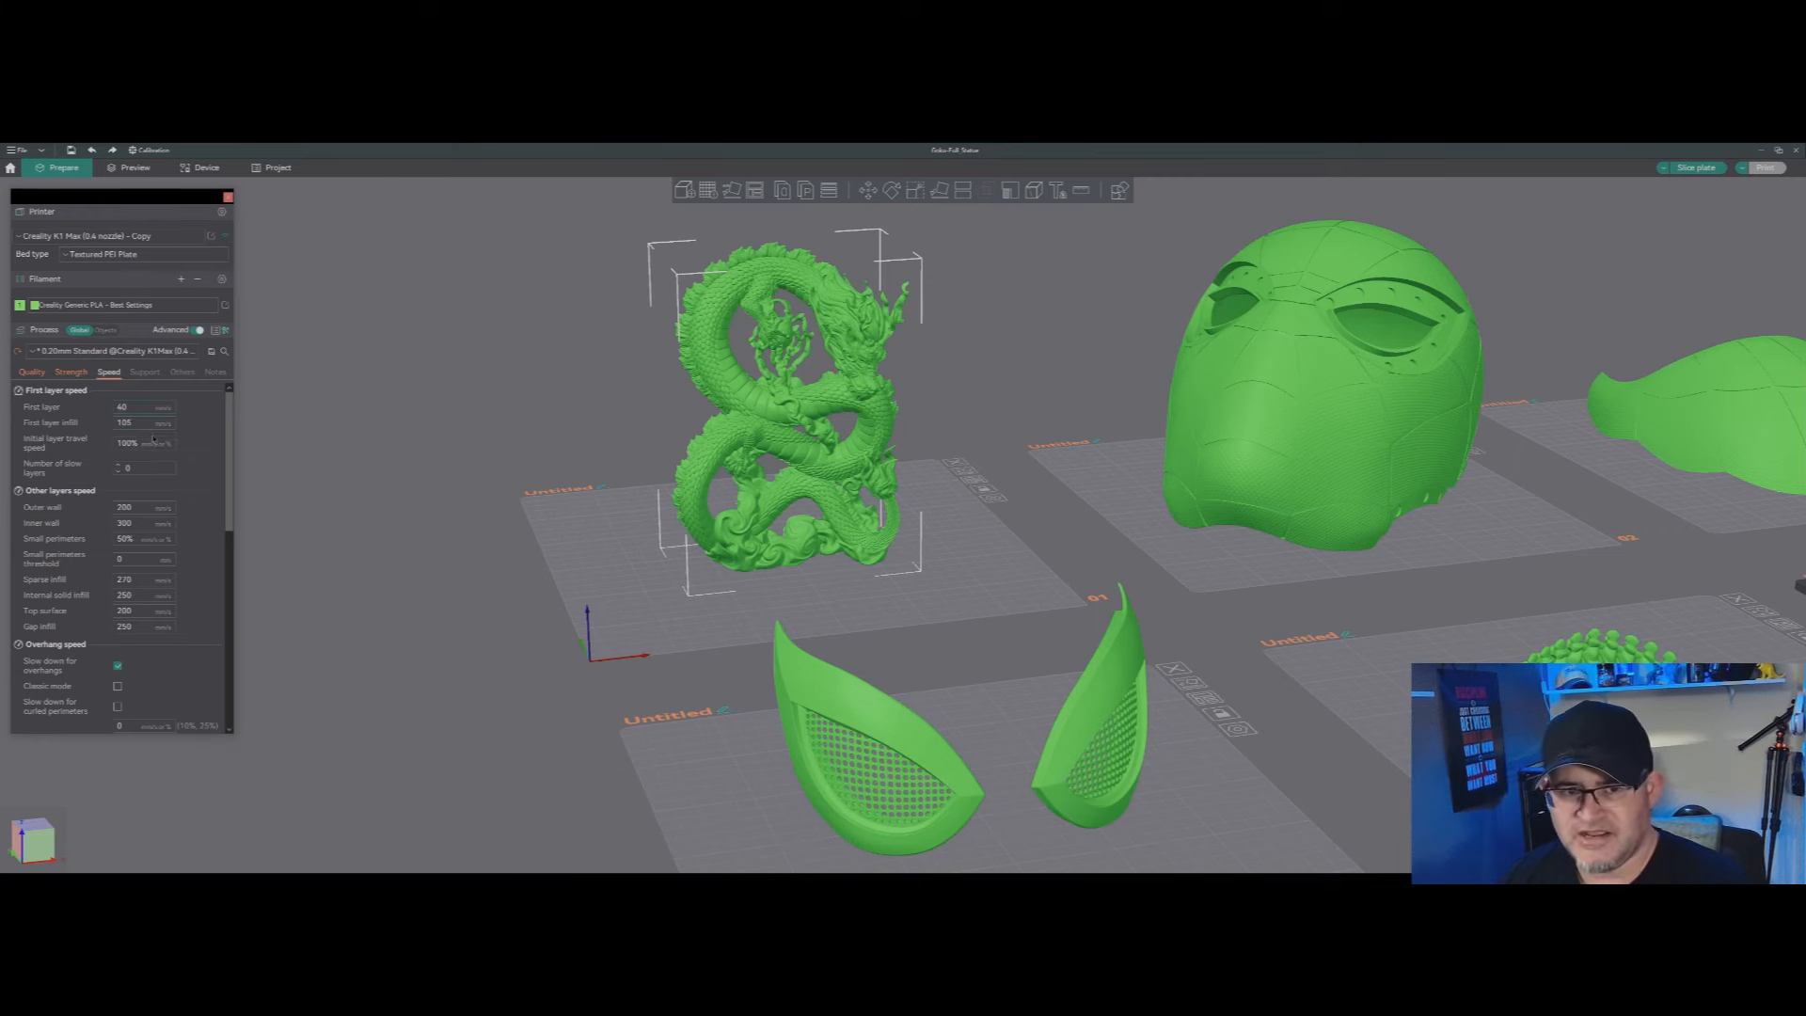
key("Return")
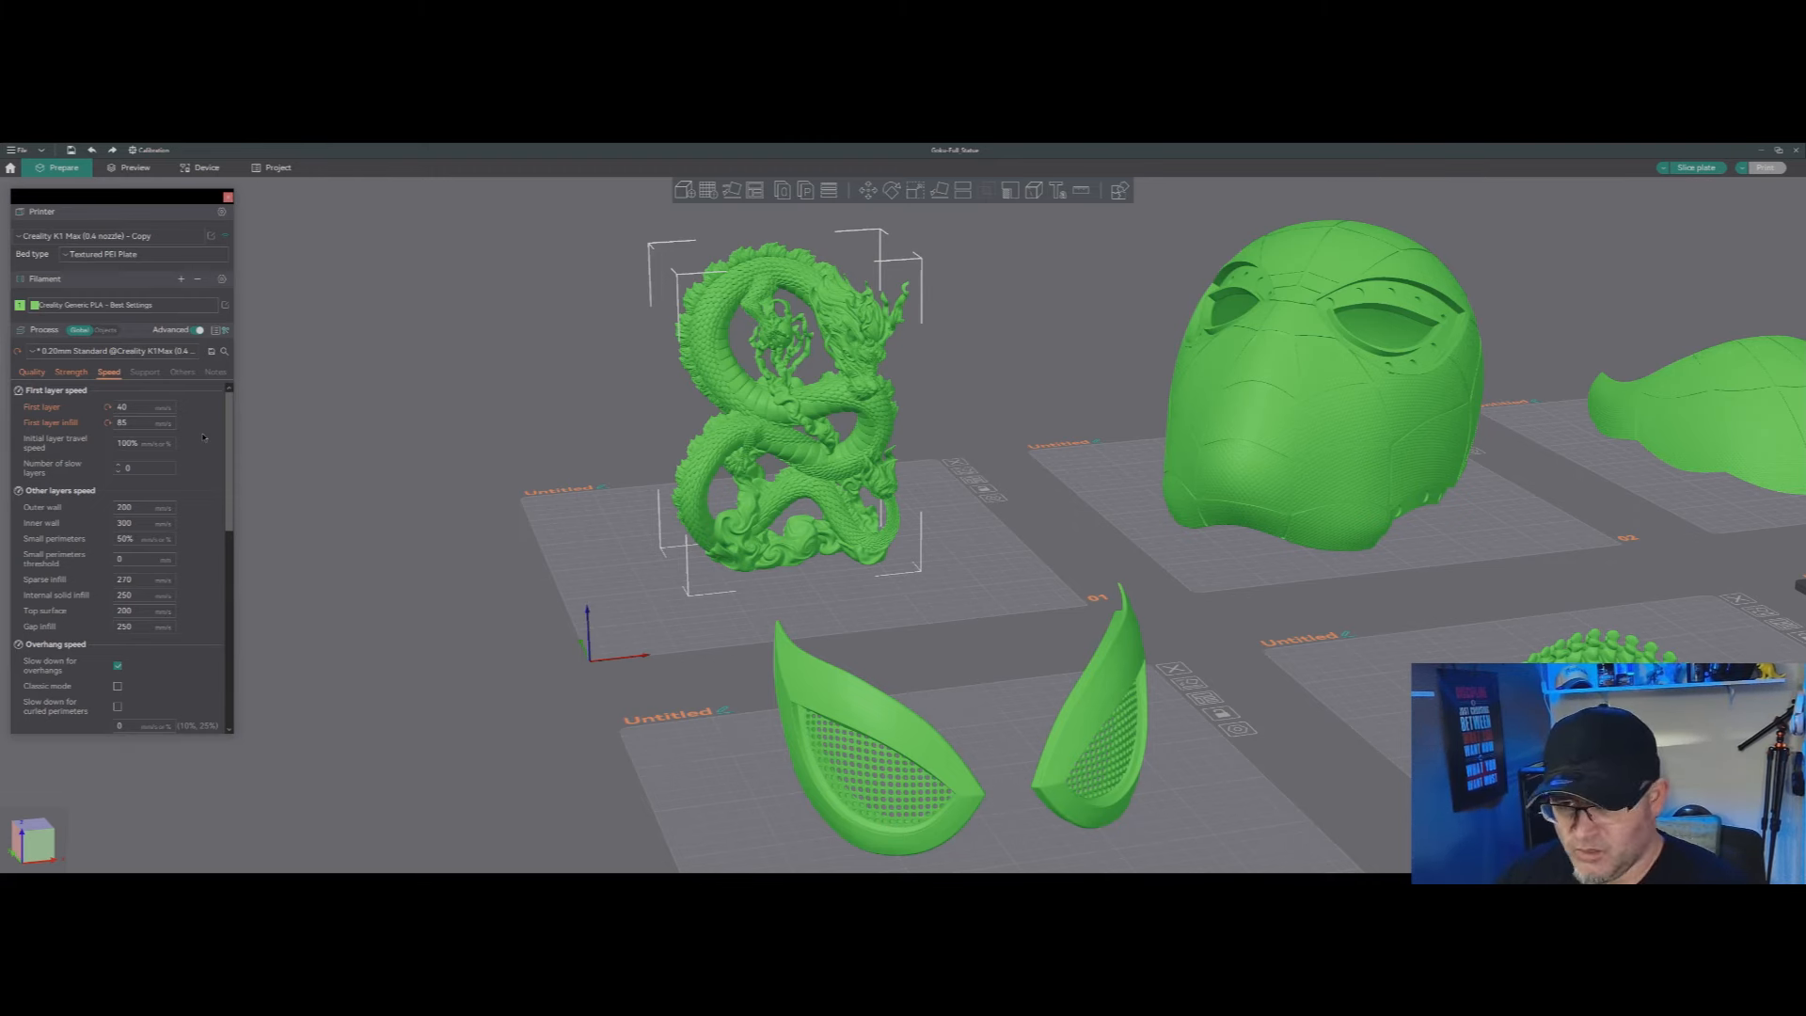
left_click(118, 464)
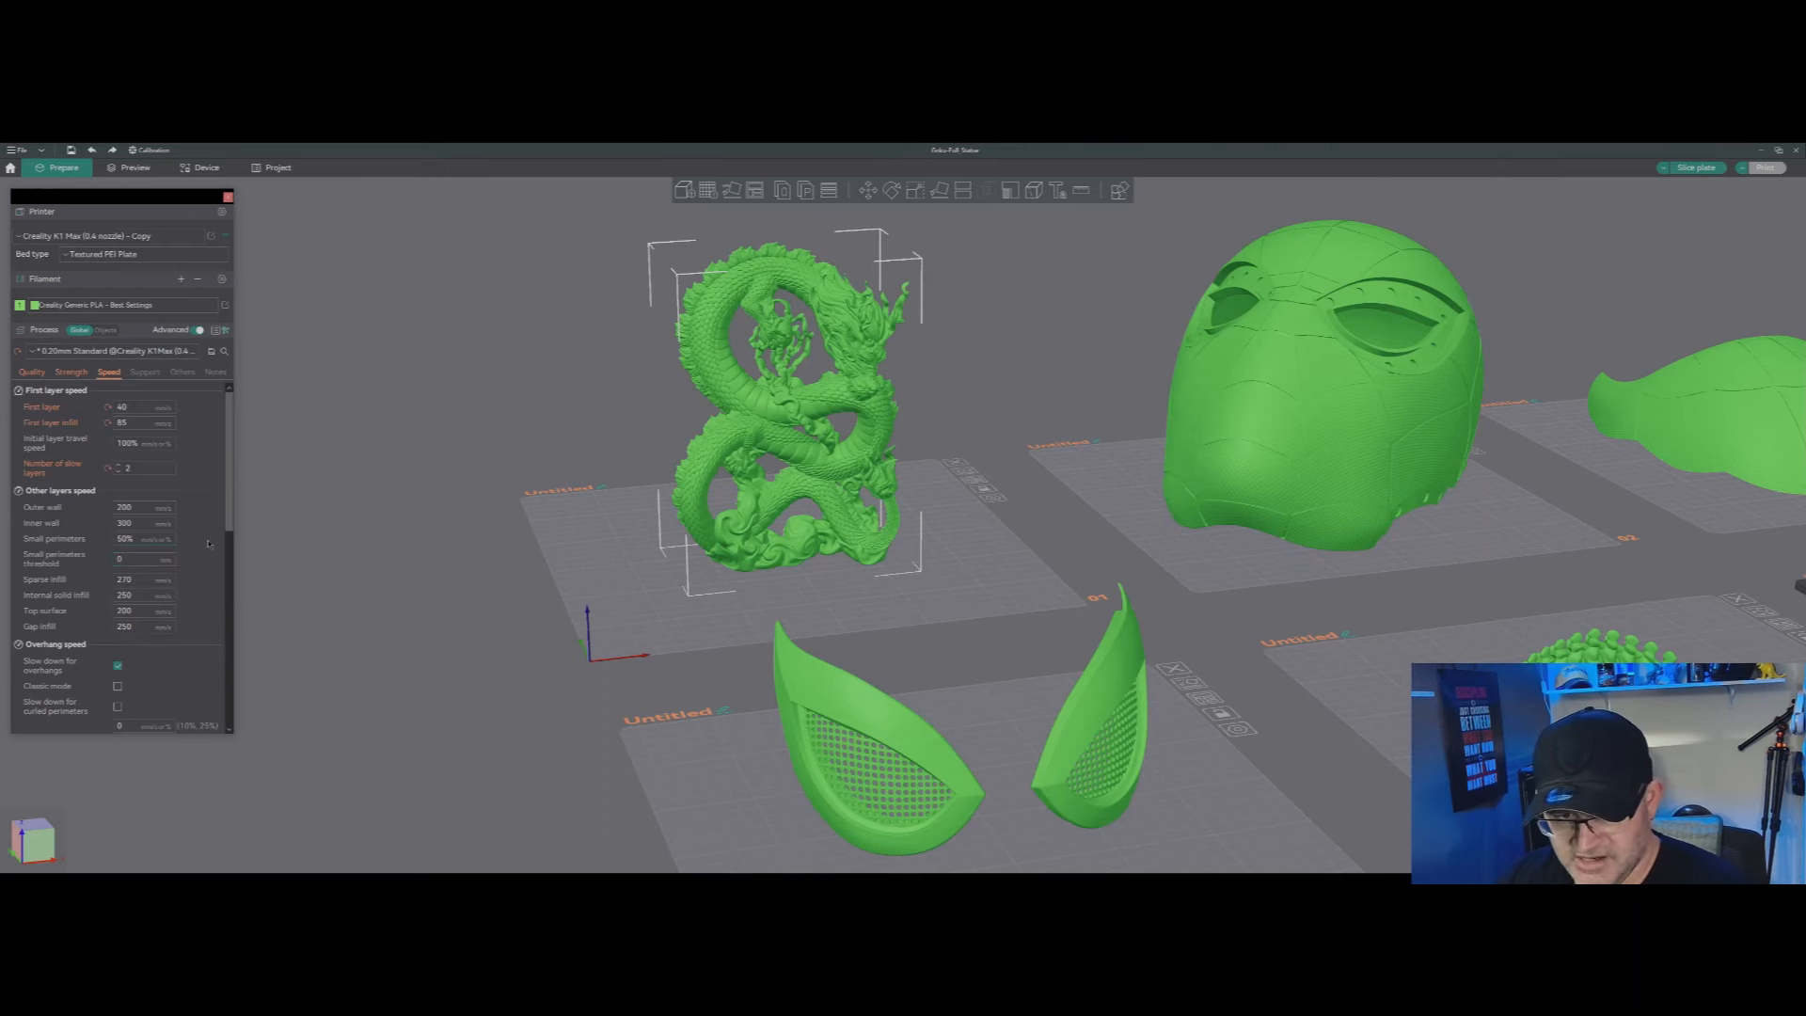
Step: Set the small perimeters speed to 20% and the small perimeters threshold to 20 mm
key("Return")
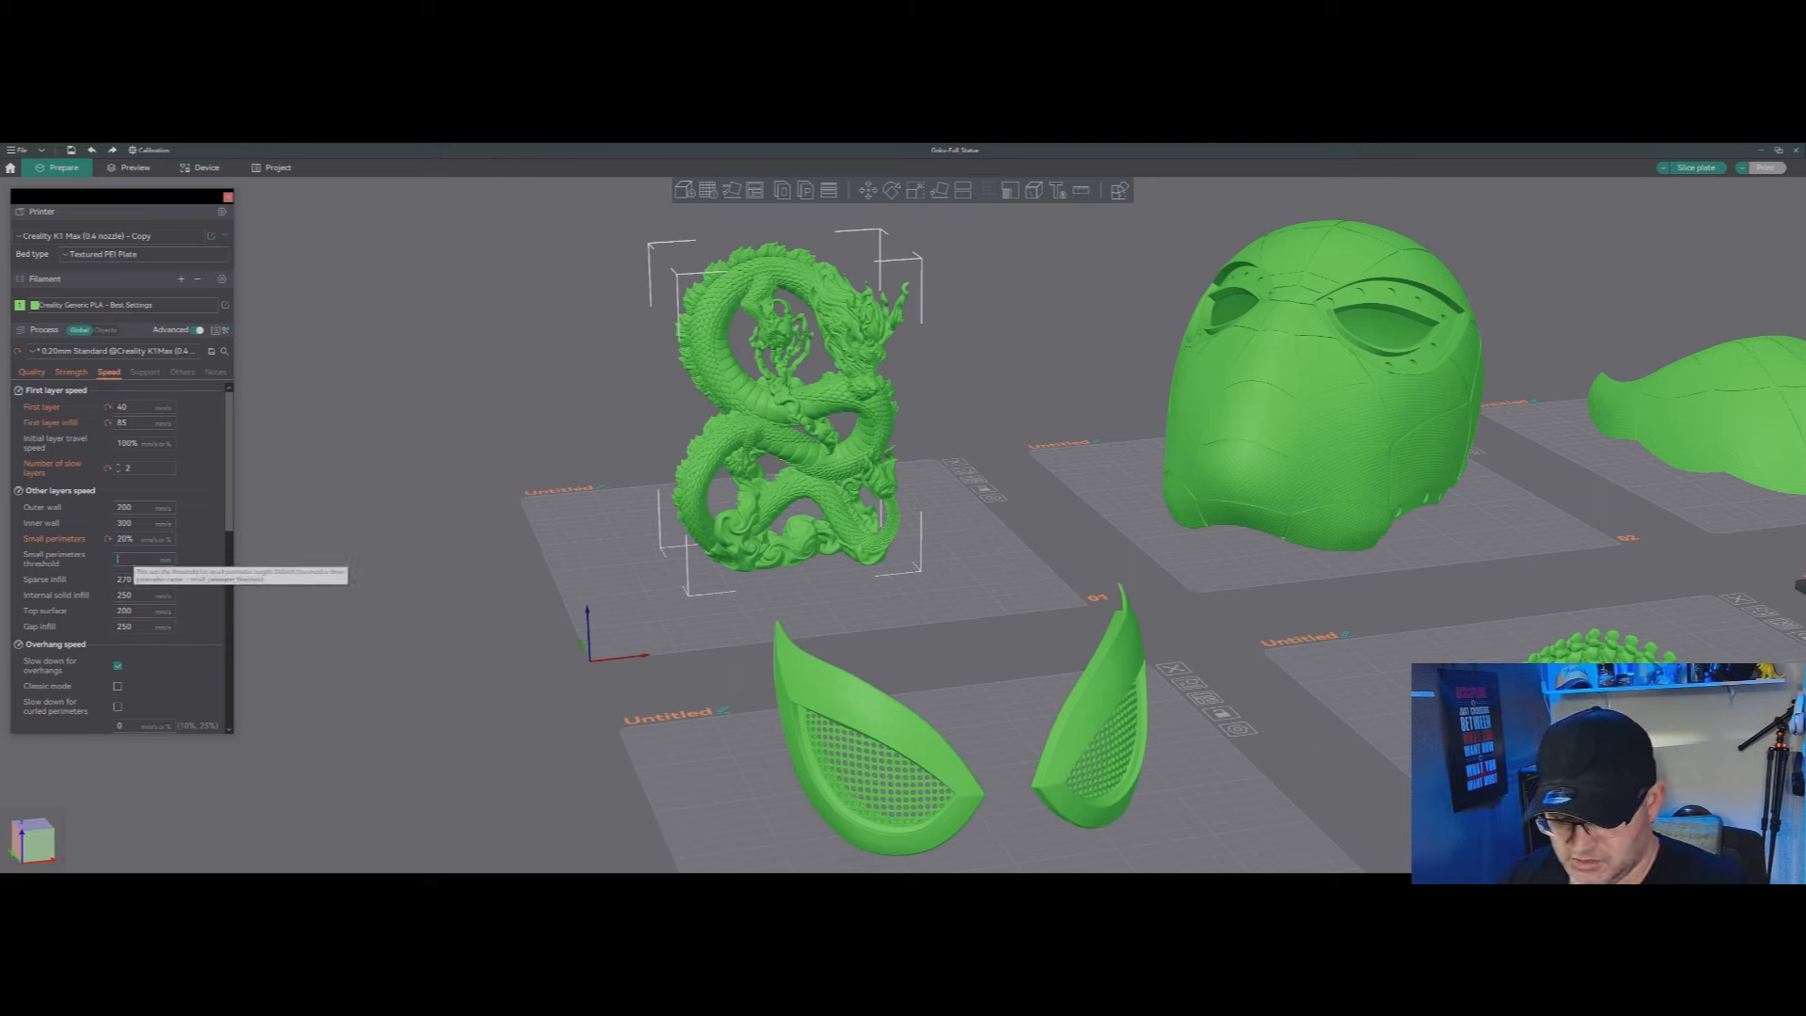
type("20")
key("Return")
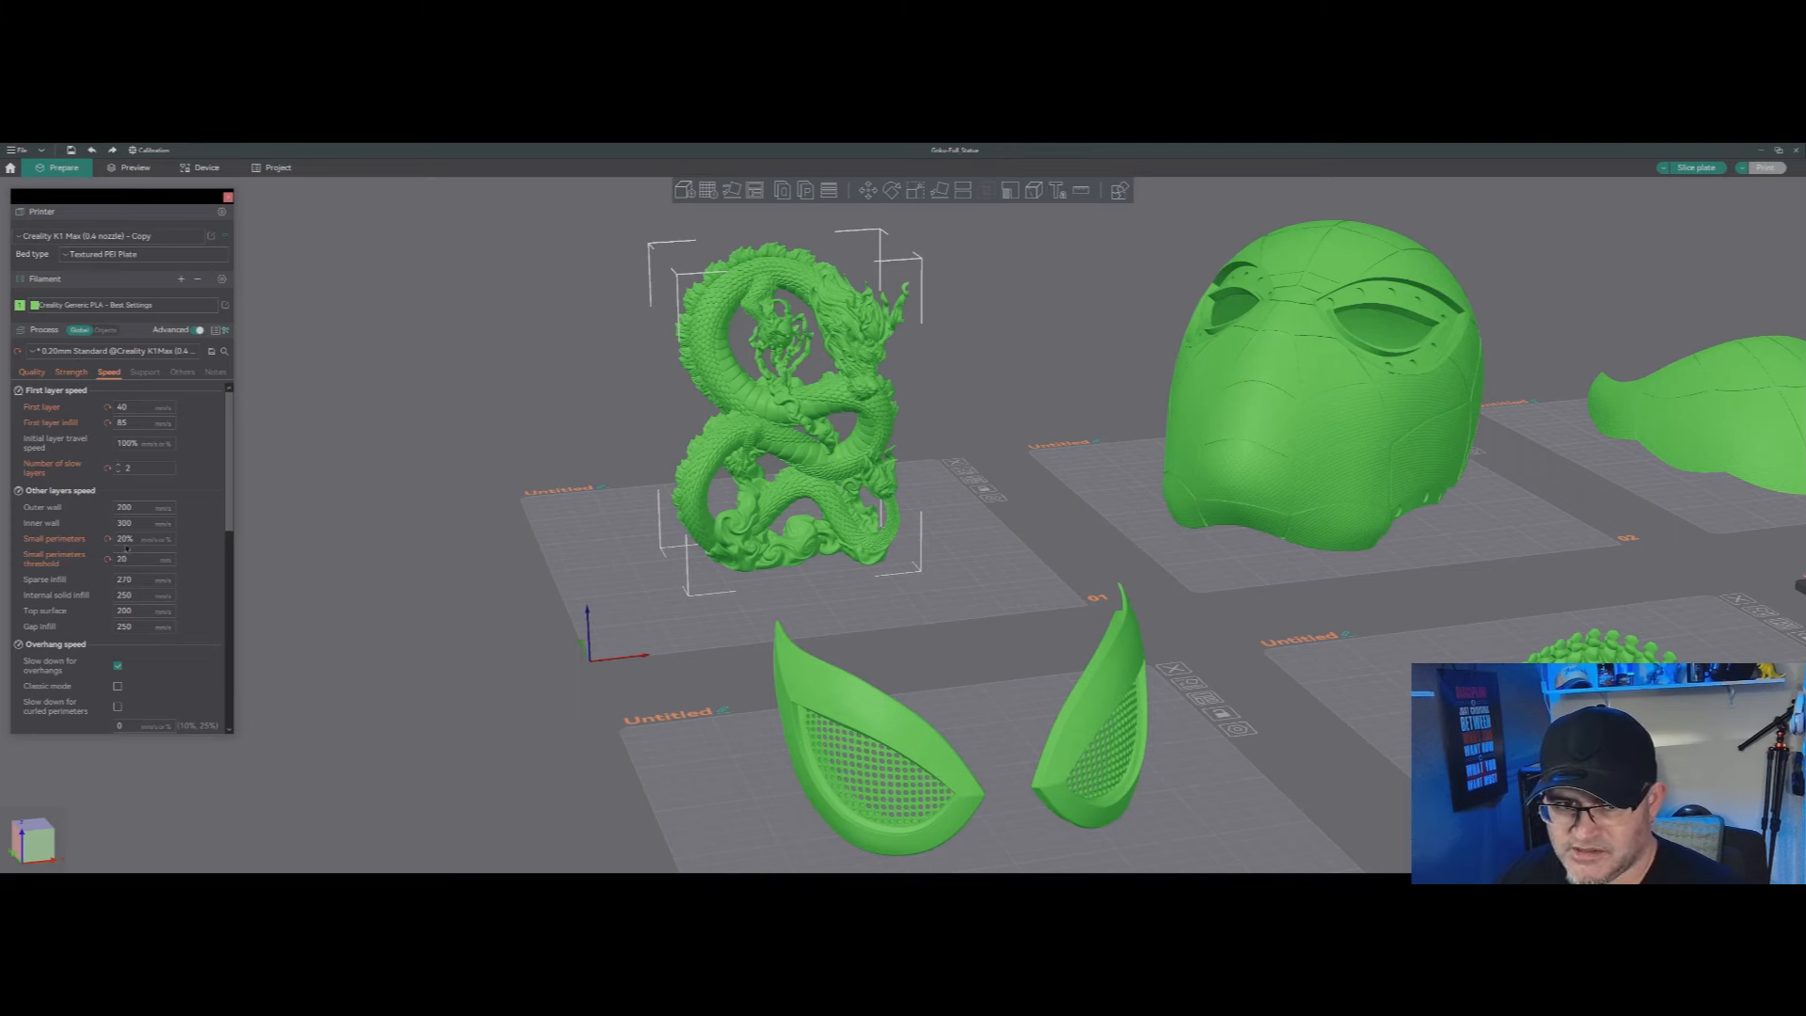
mouse_move(123, 547)
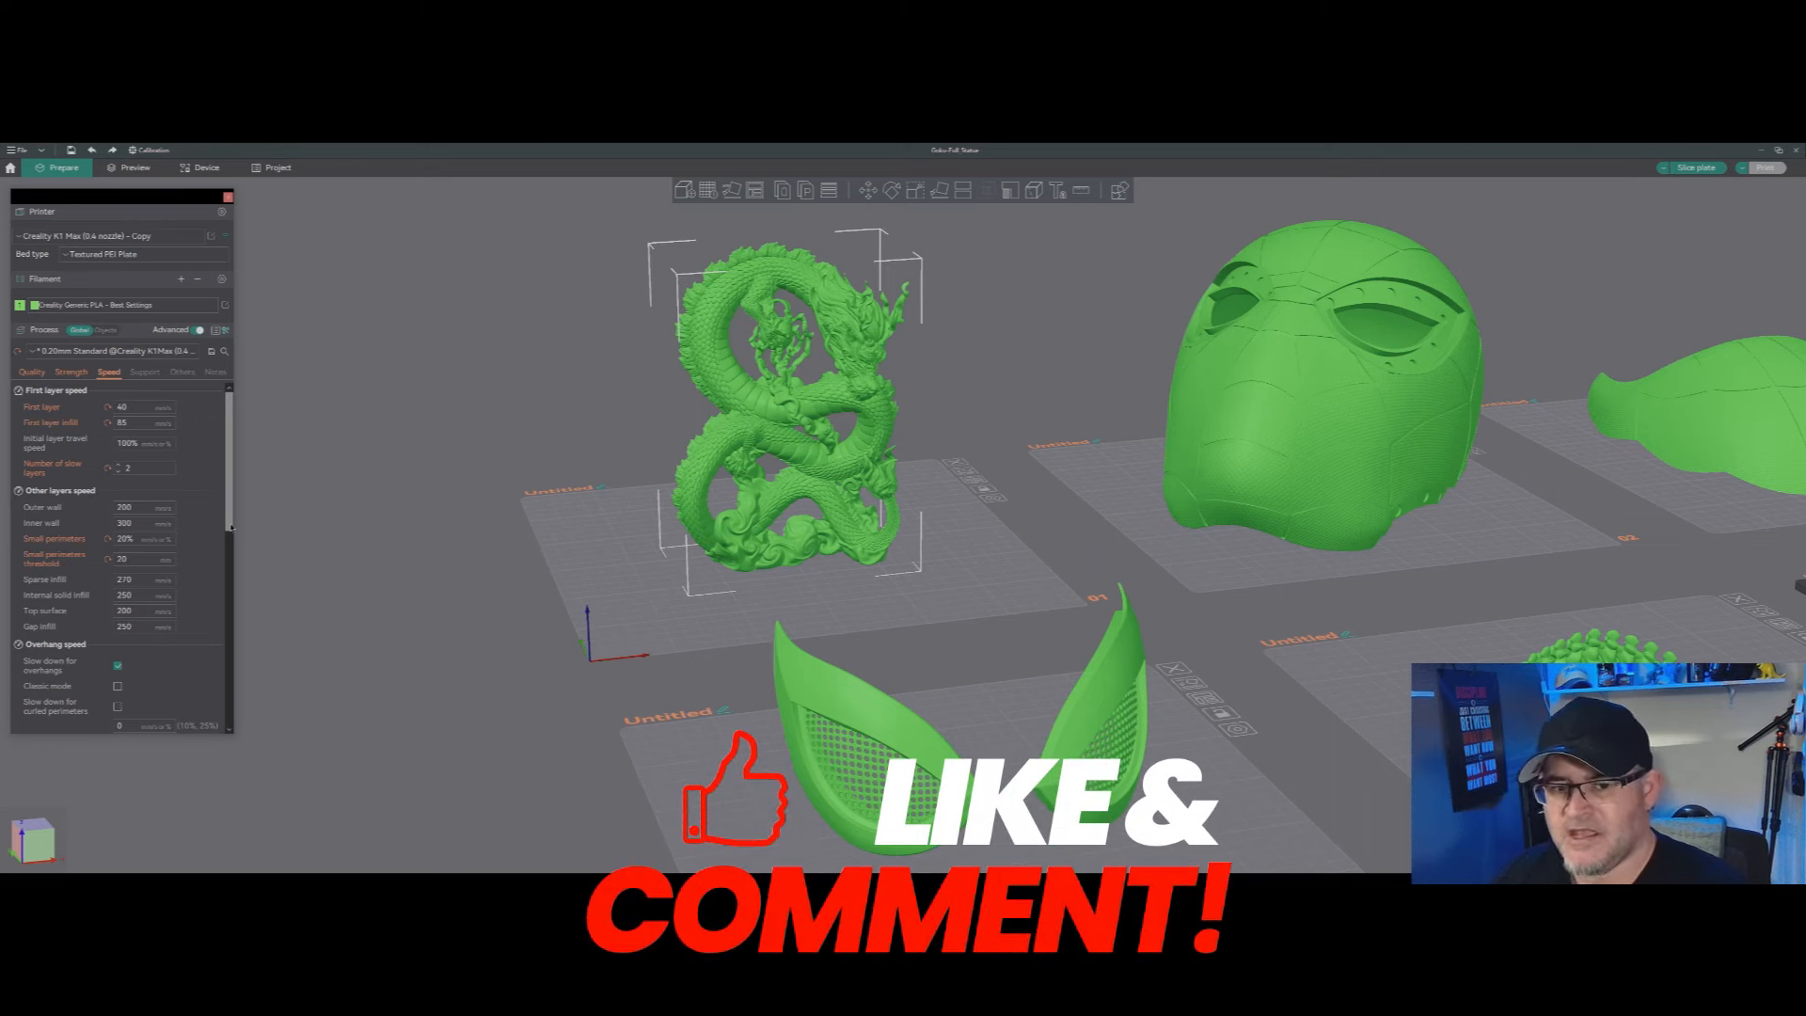
Step: Look at the dragon's curved overhangs up close and enable slow down for curled perimeters in the overhang speed settings
left_click_drag(1015, 567, 1016, 581)
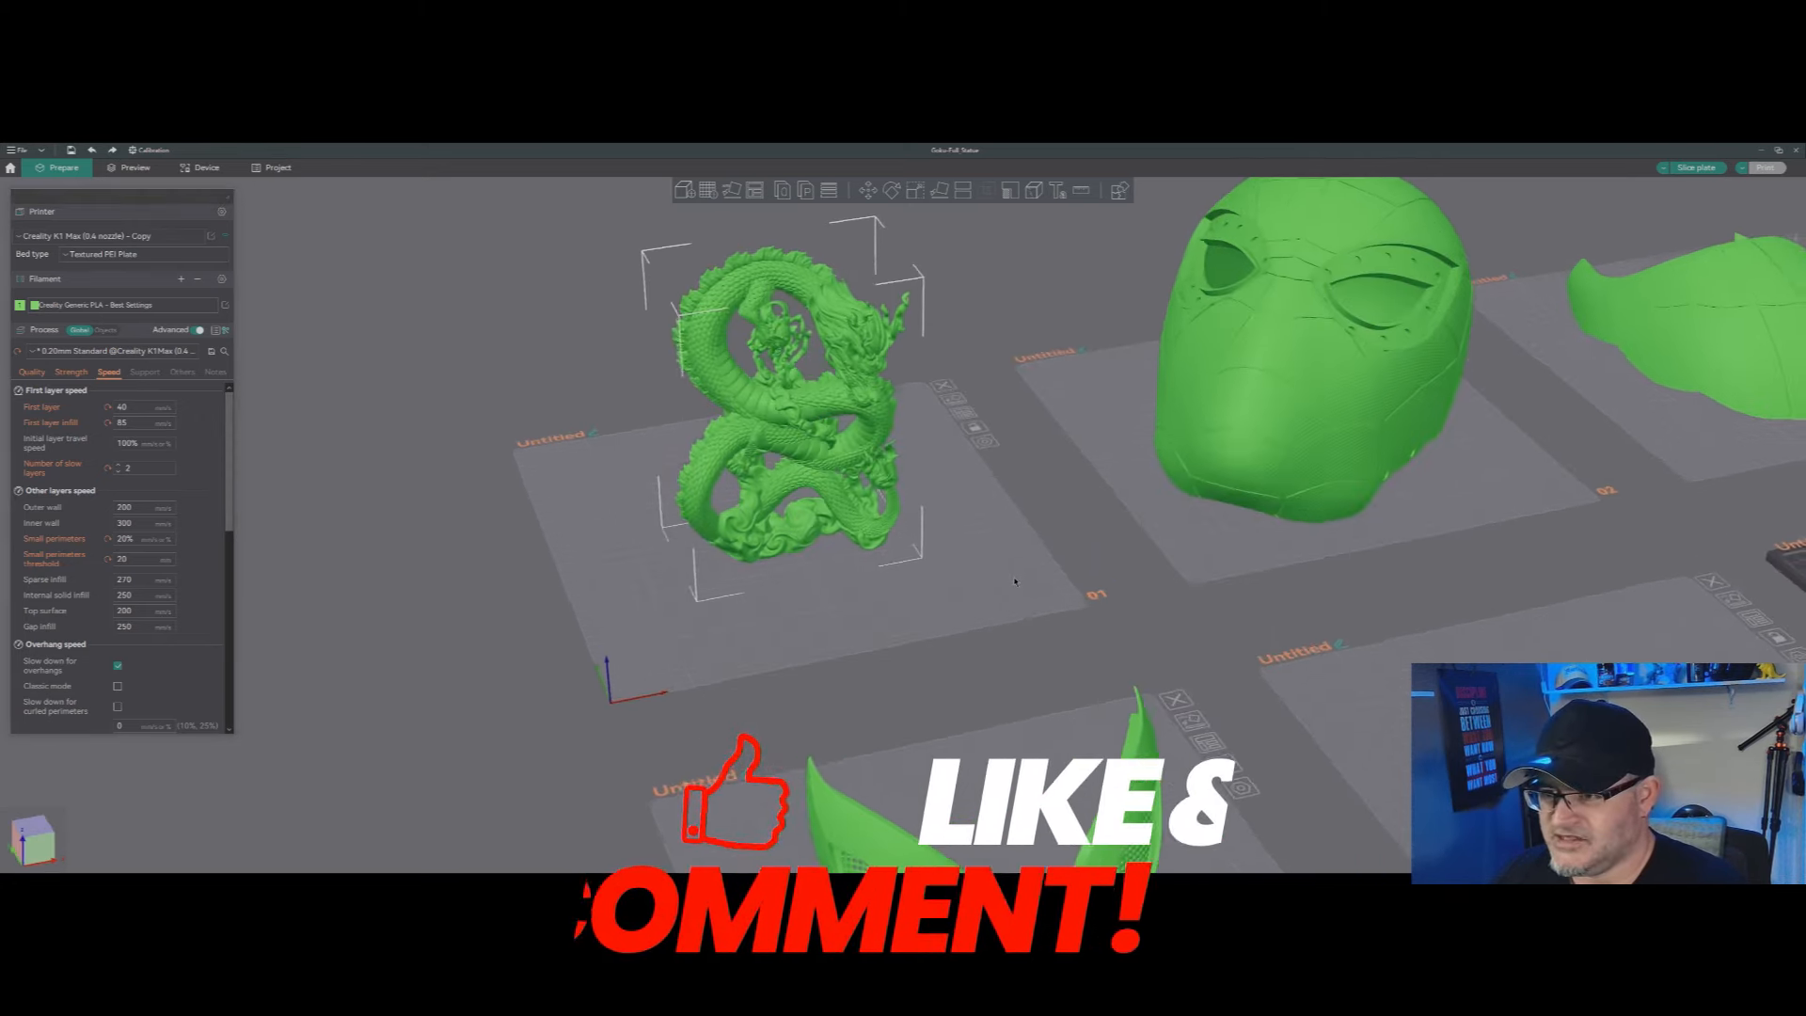
scroll(782, 437, "up", 5)
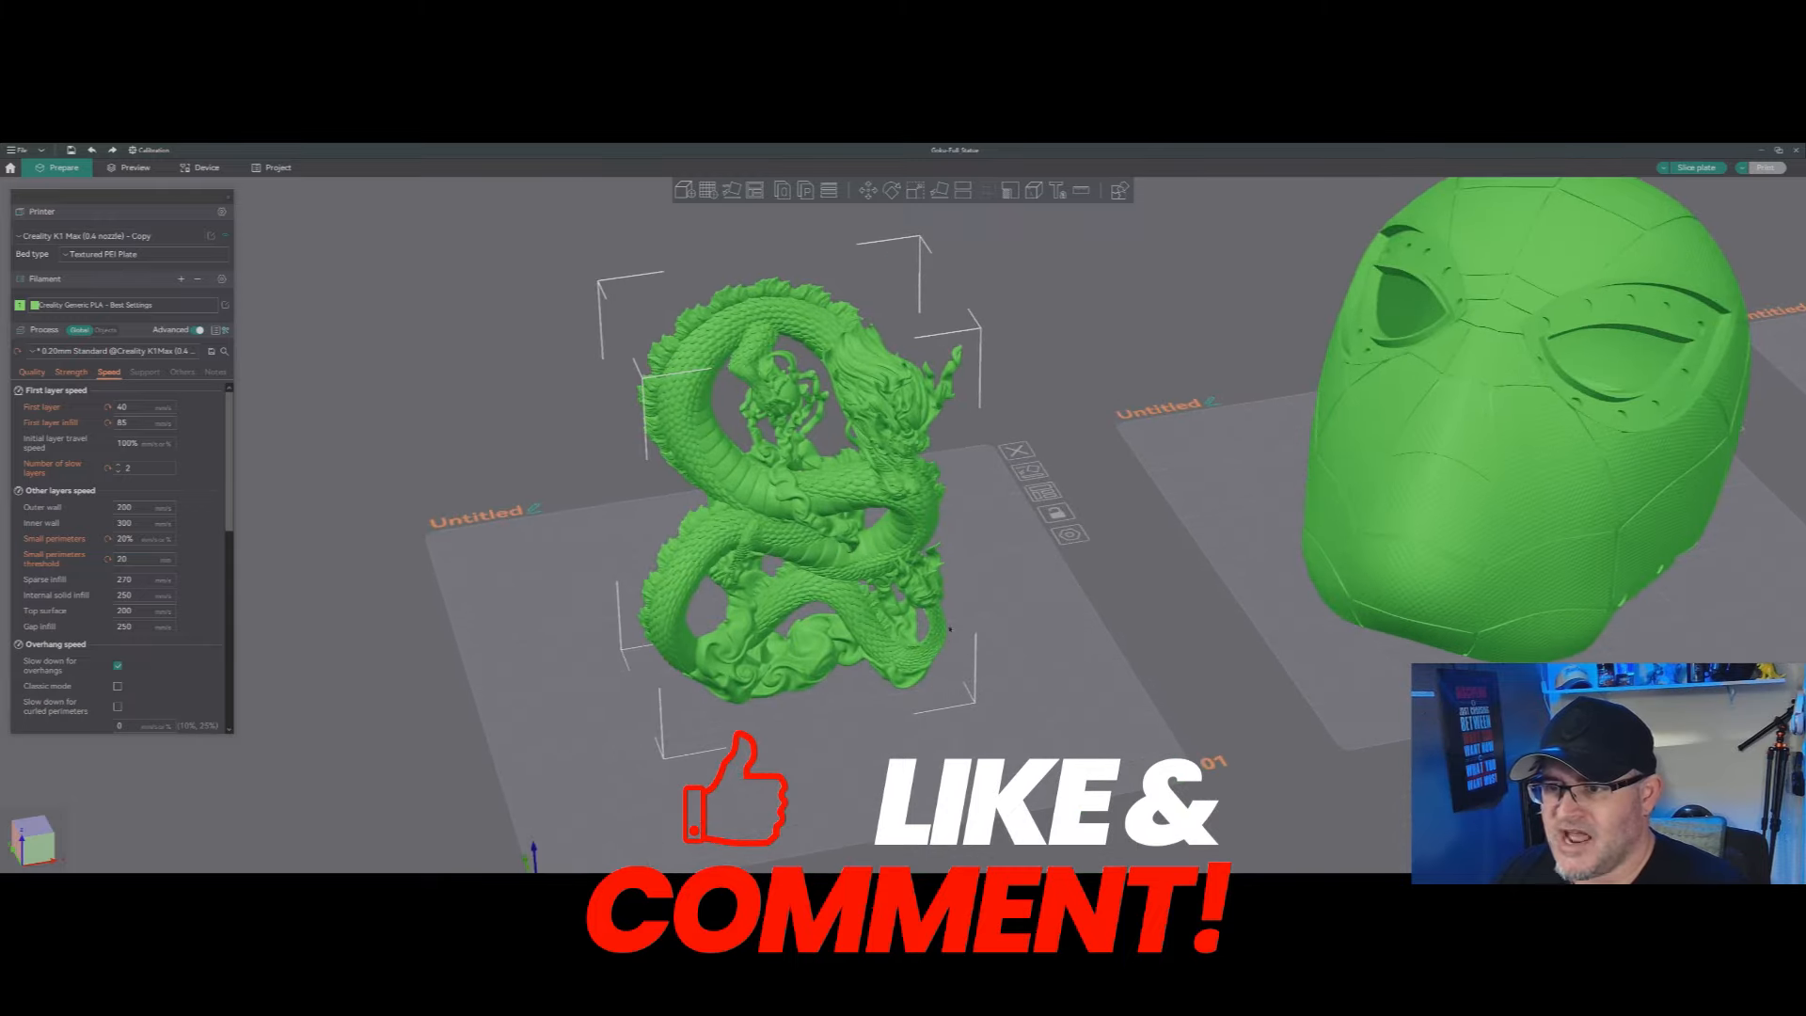
mouse_move(1036, 644)
left_mouse_down()
mouse_move(1156, 641)
mouse_move(1028, 641)
left_mouse_up()
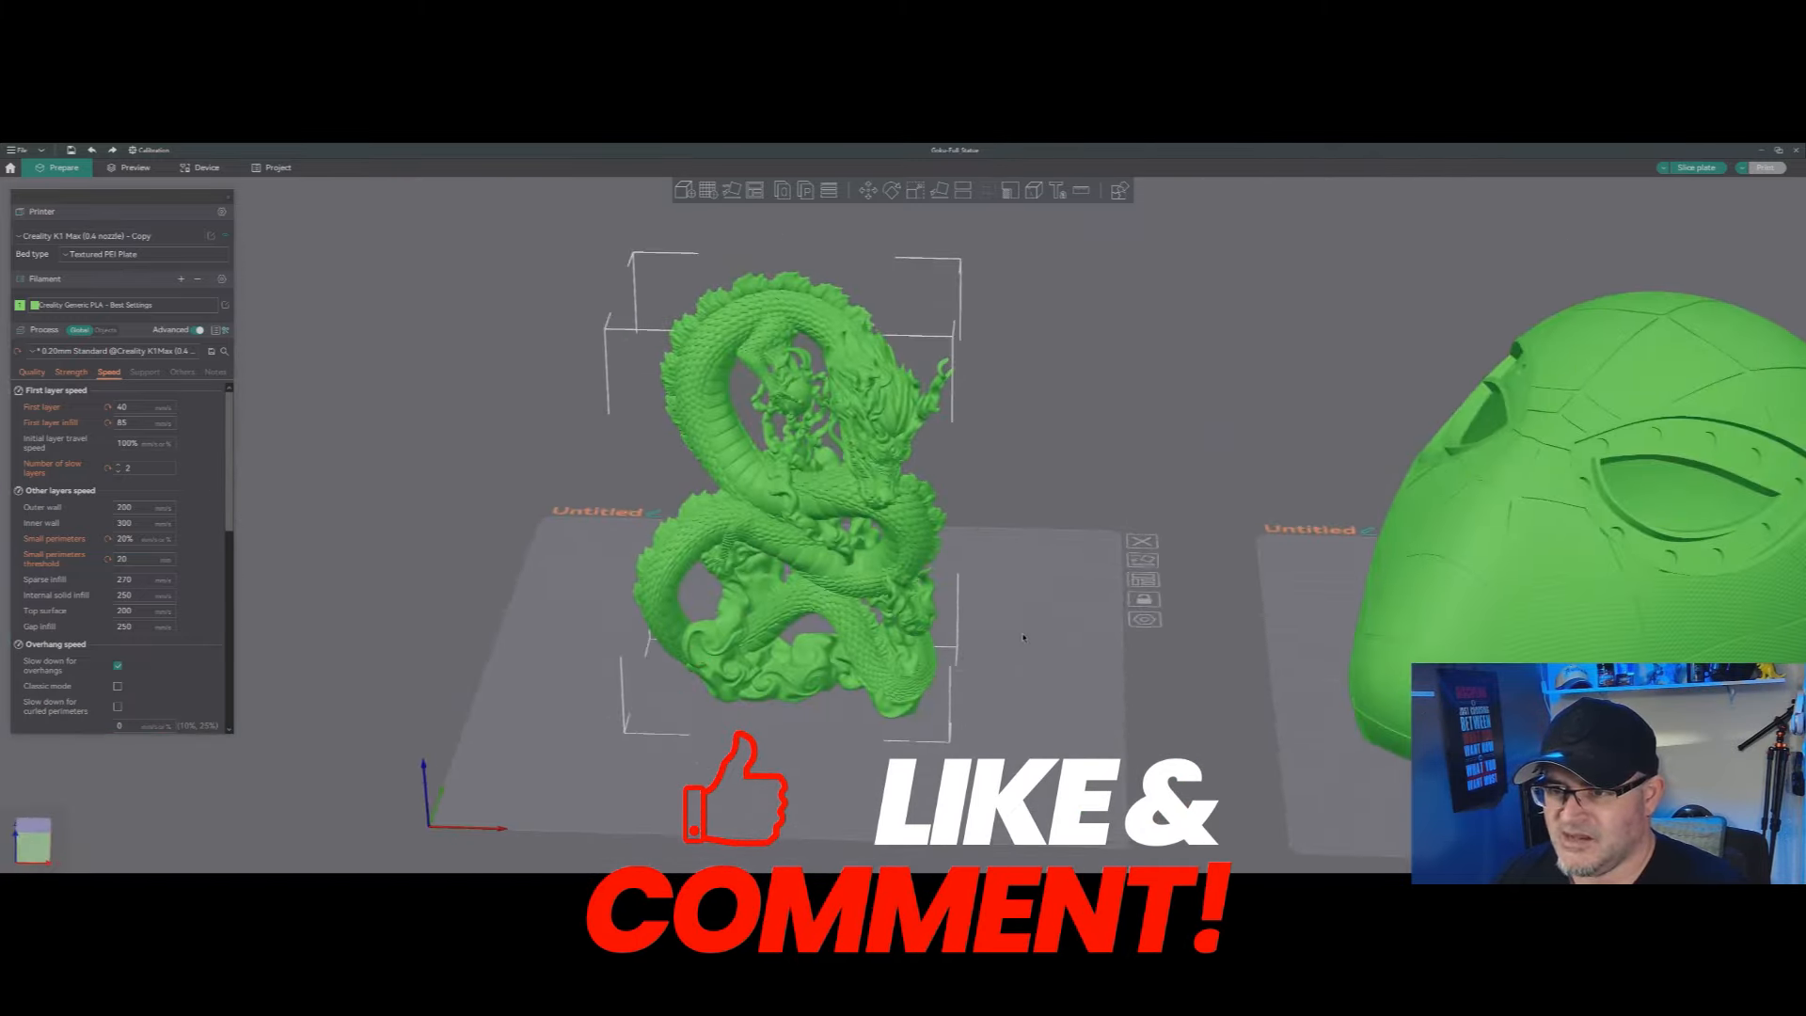
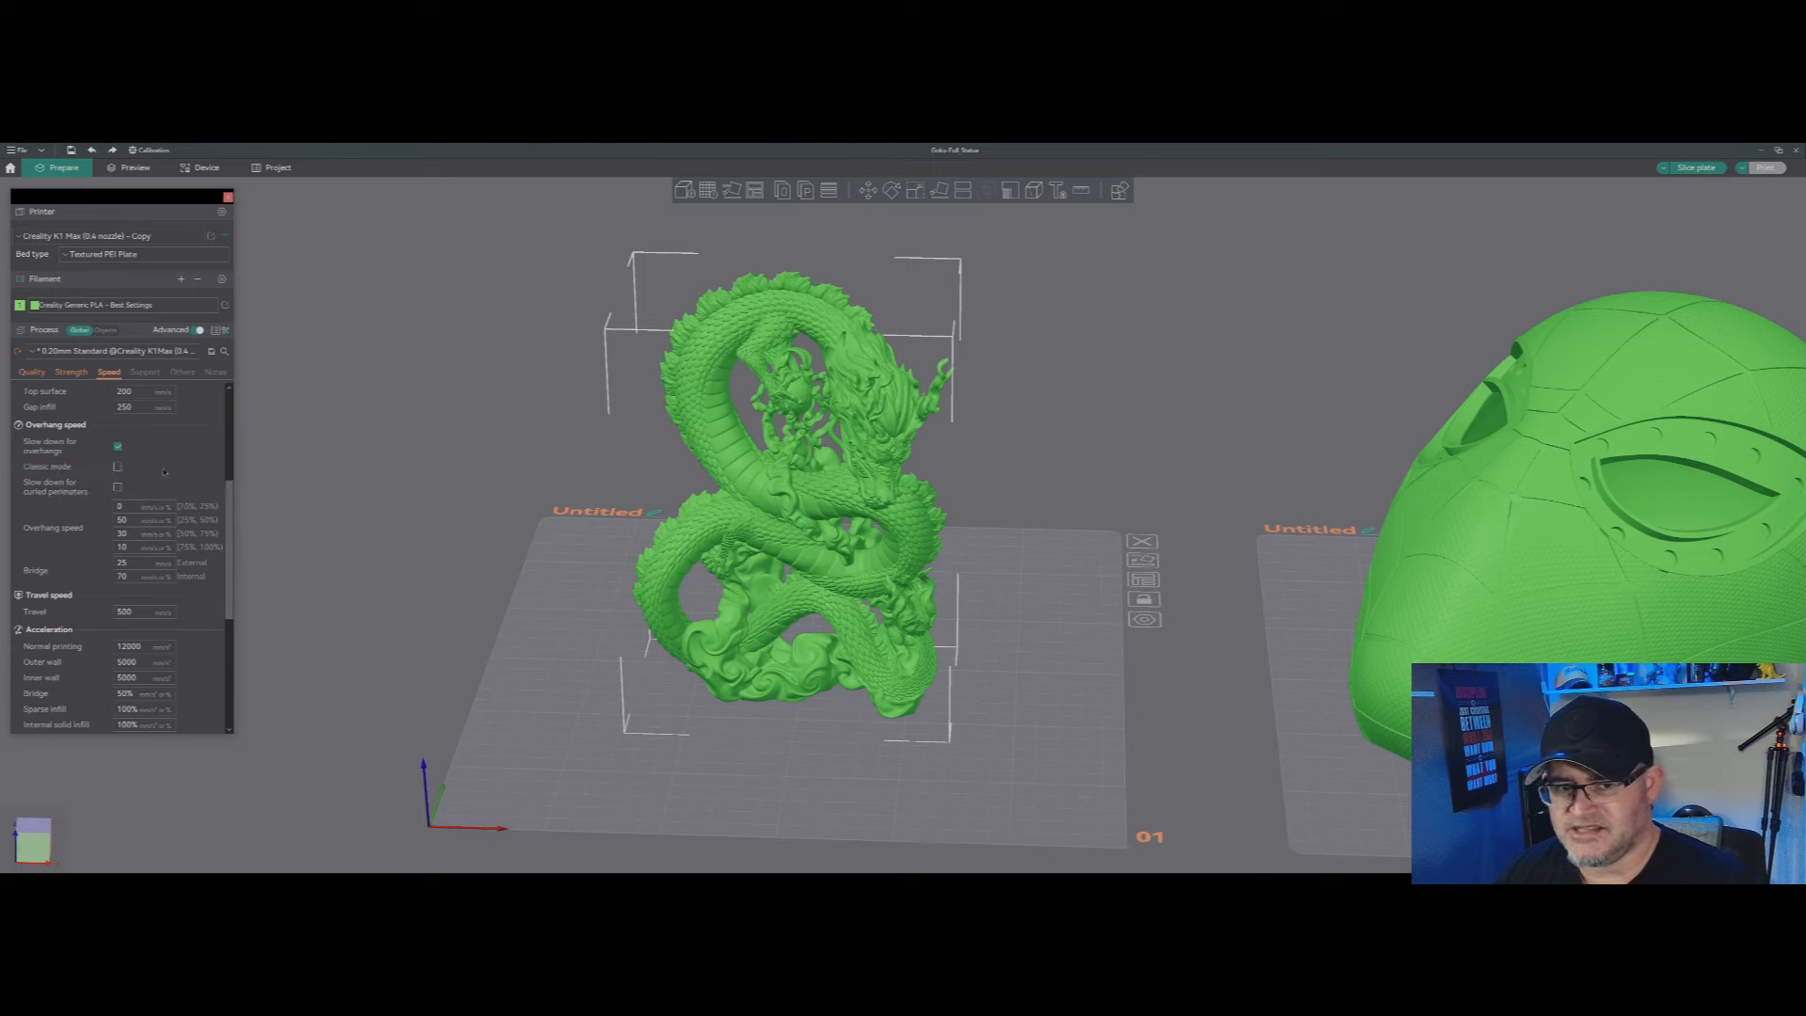
left_click(117, 486)
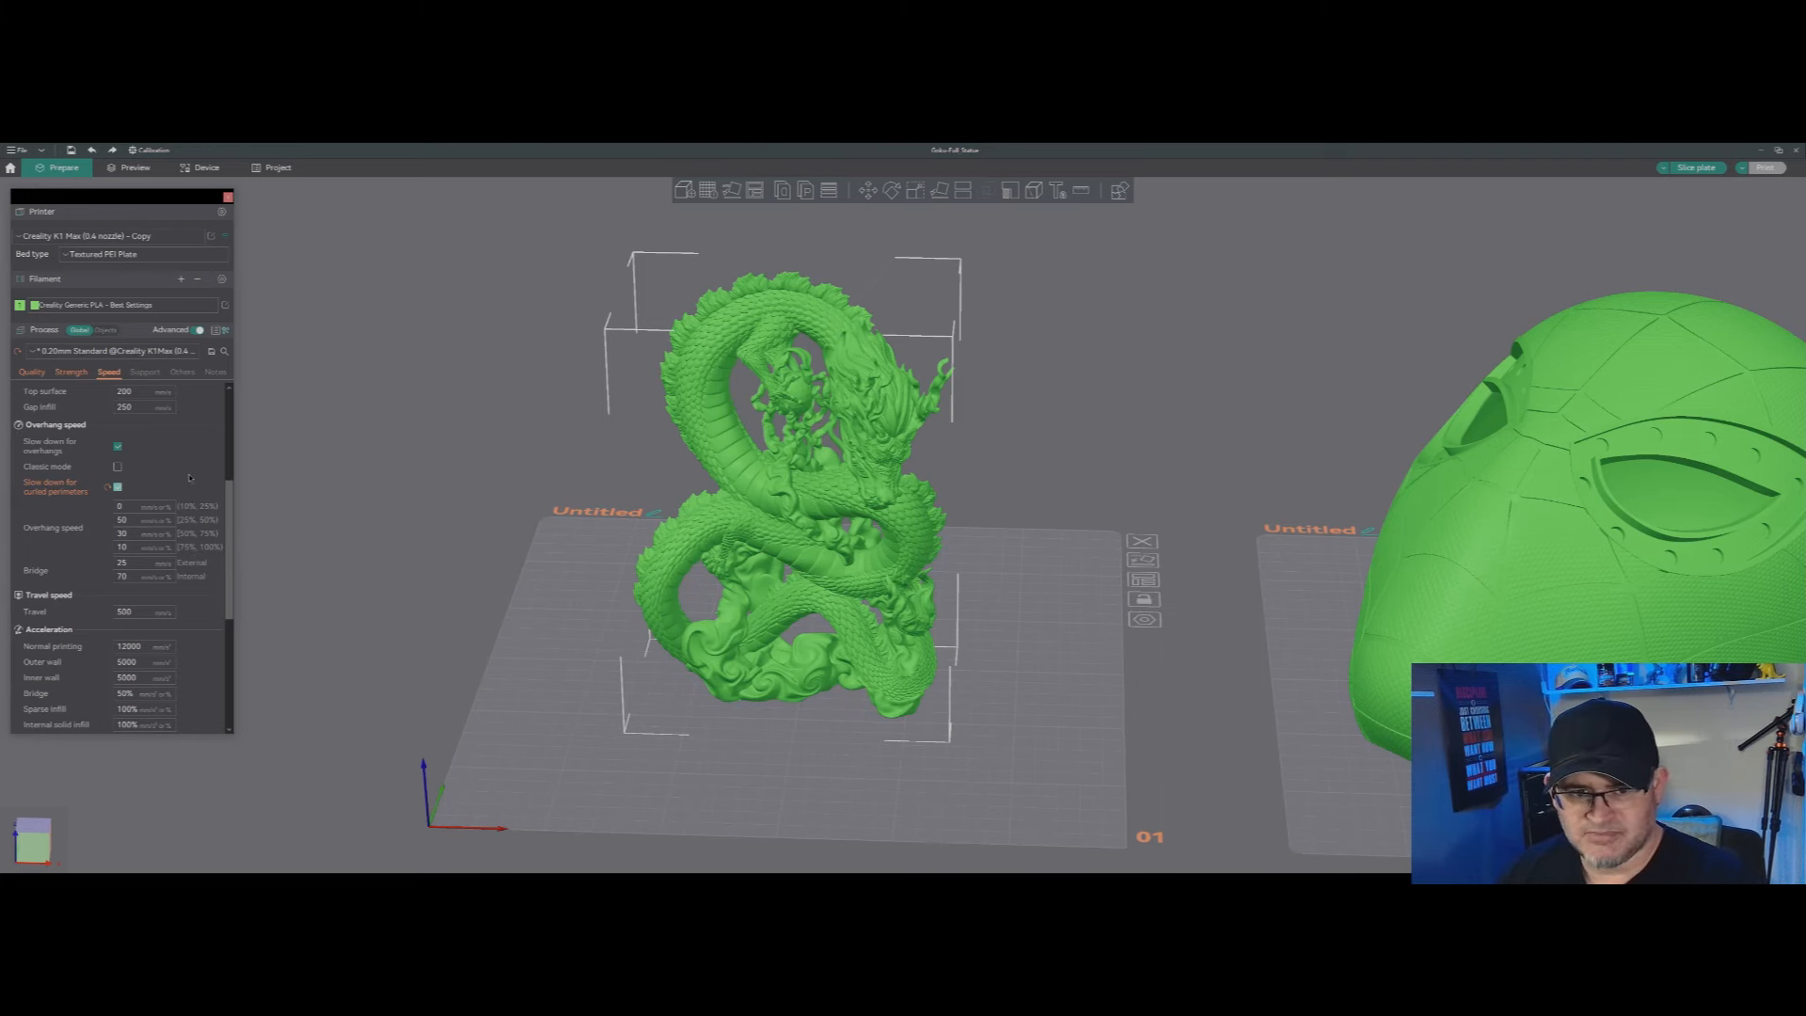
Step: Look over the travel speed, acceleration and jerk settings, and the support settings
scroll(191, 478, "down", 2)
scroll(190, 542, "down", 2)
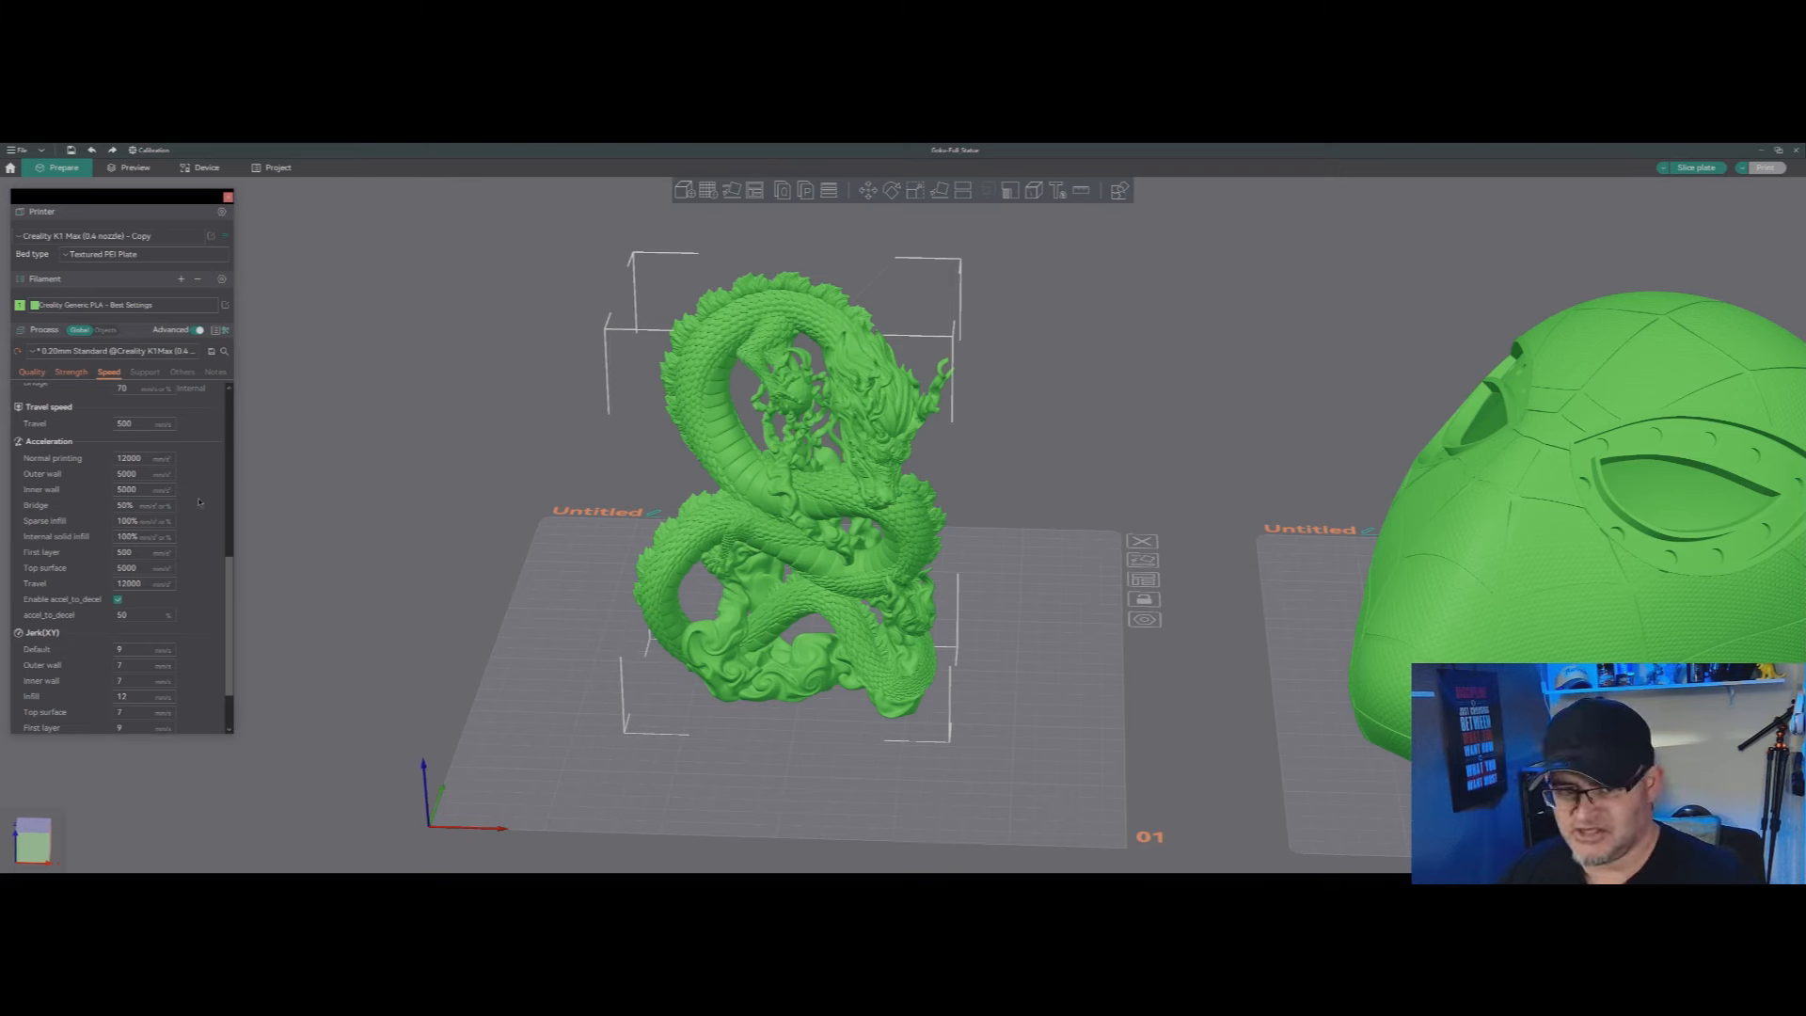
scroll(199, 527, "down", 2)
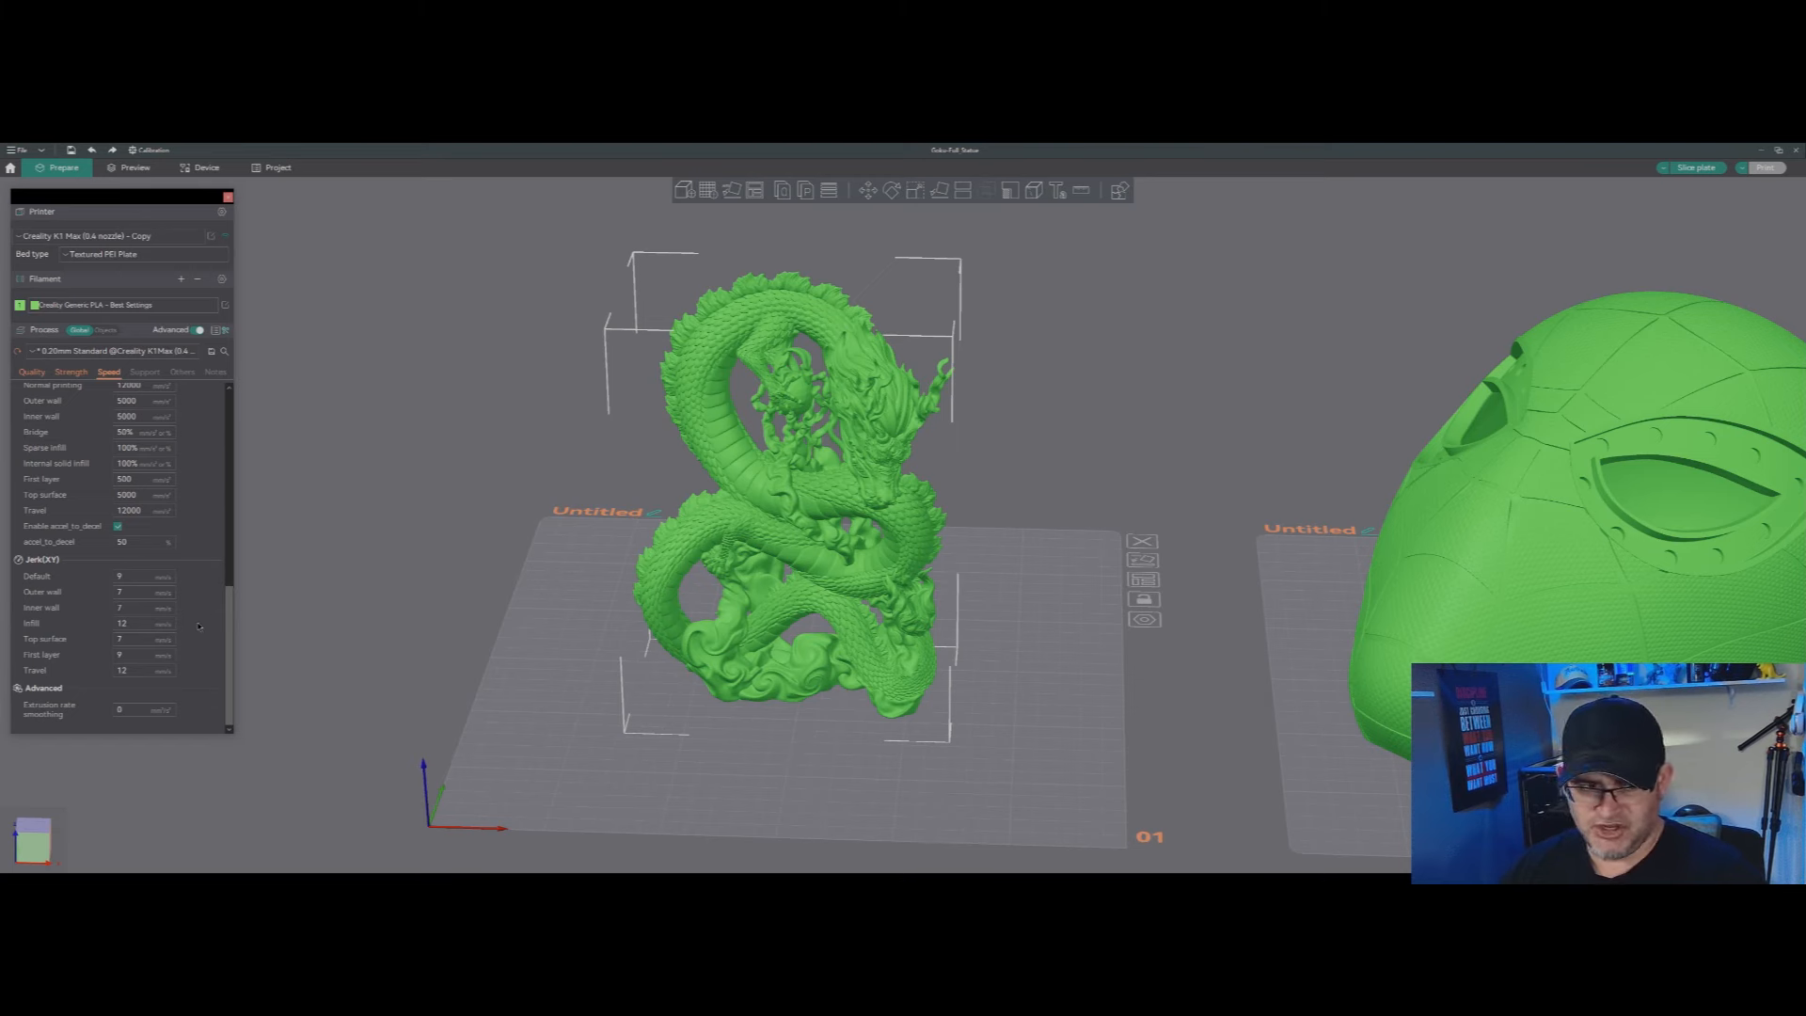
scroll(215, 620, "up", 10)
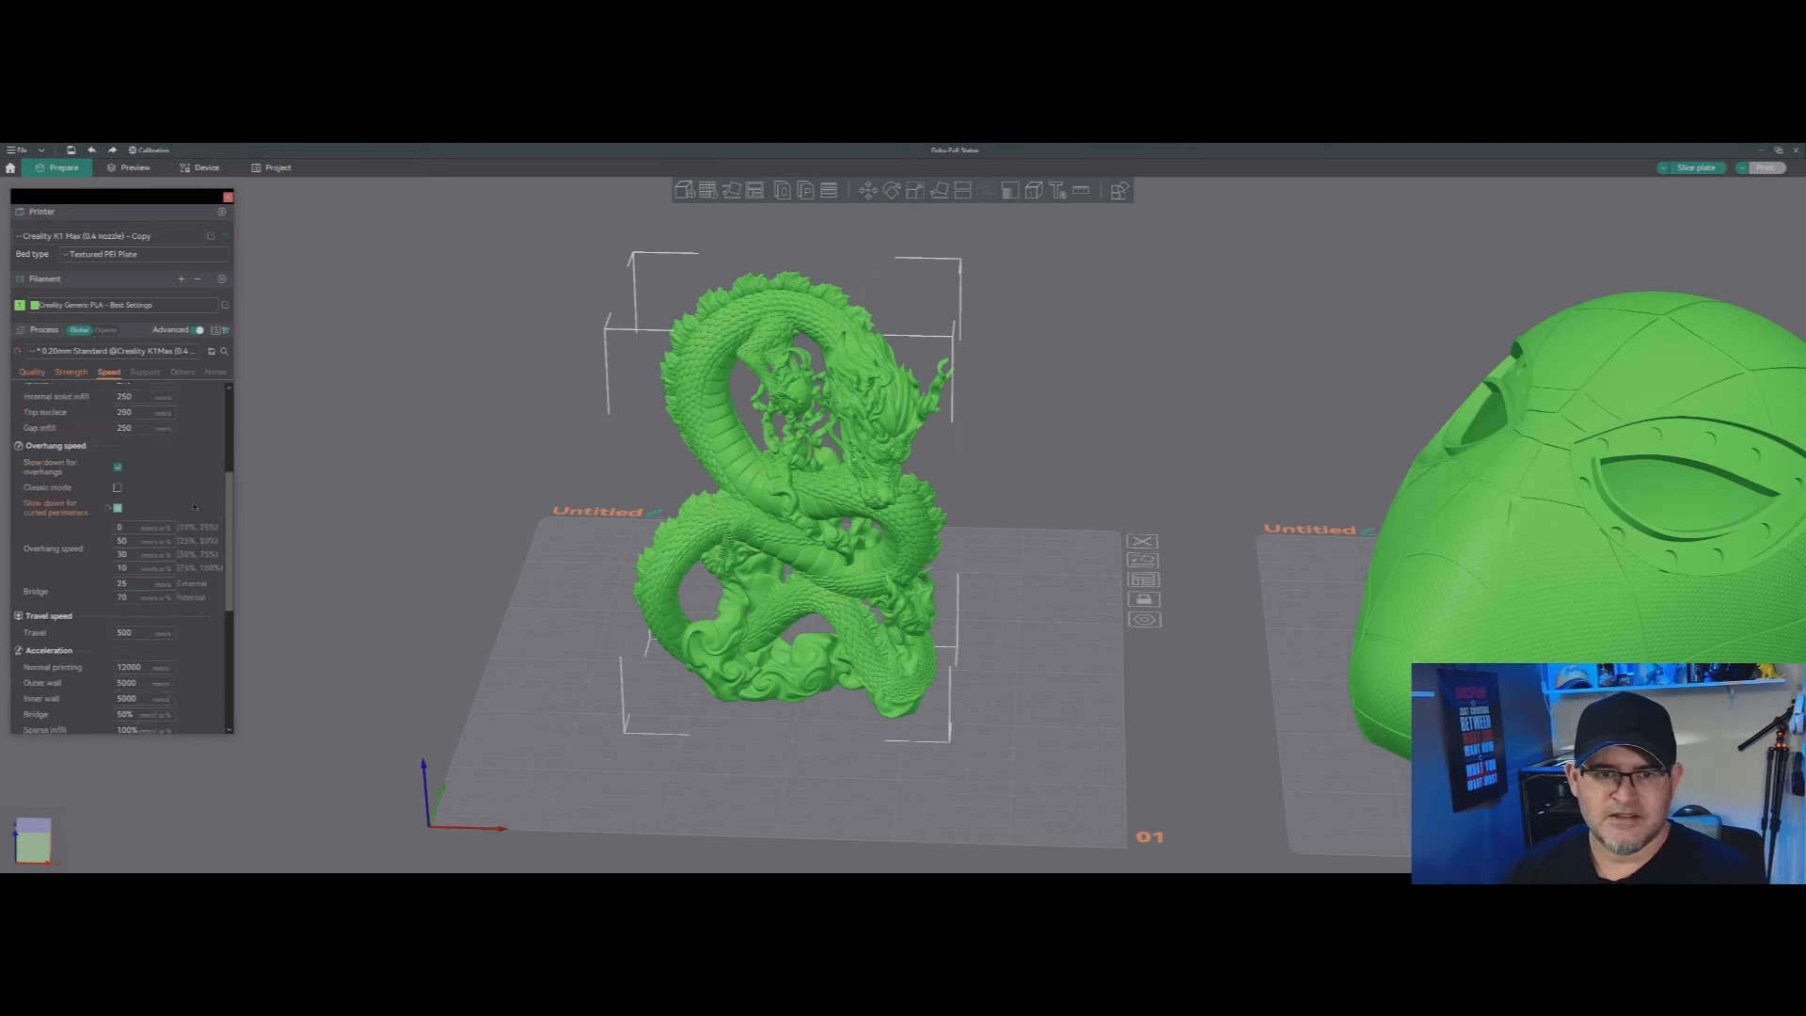
left_click(146, 373)
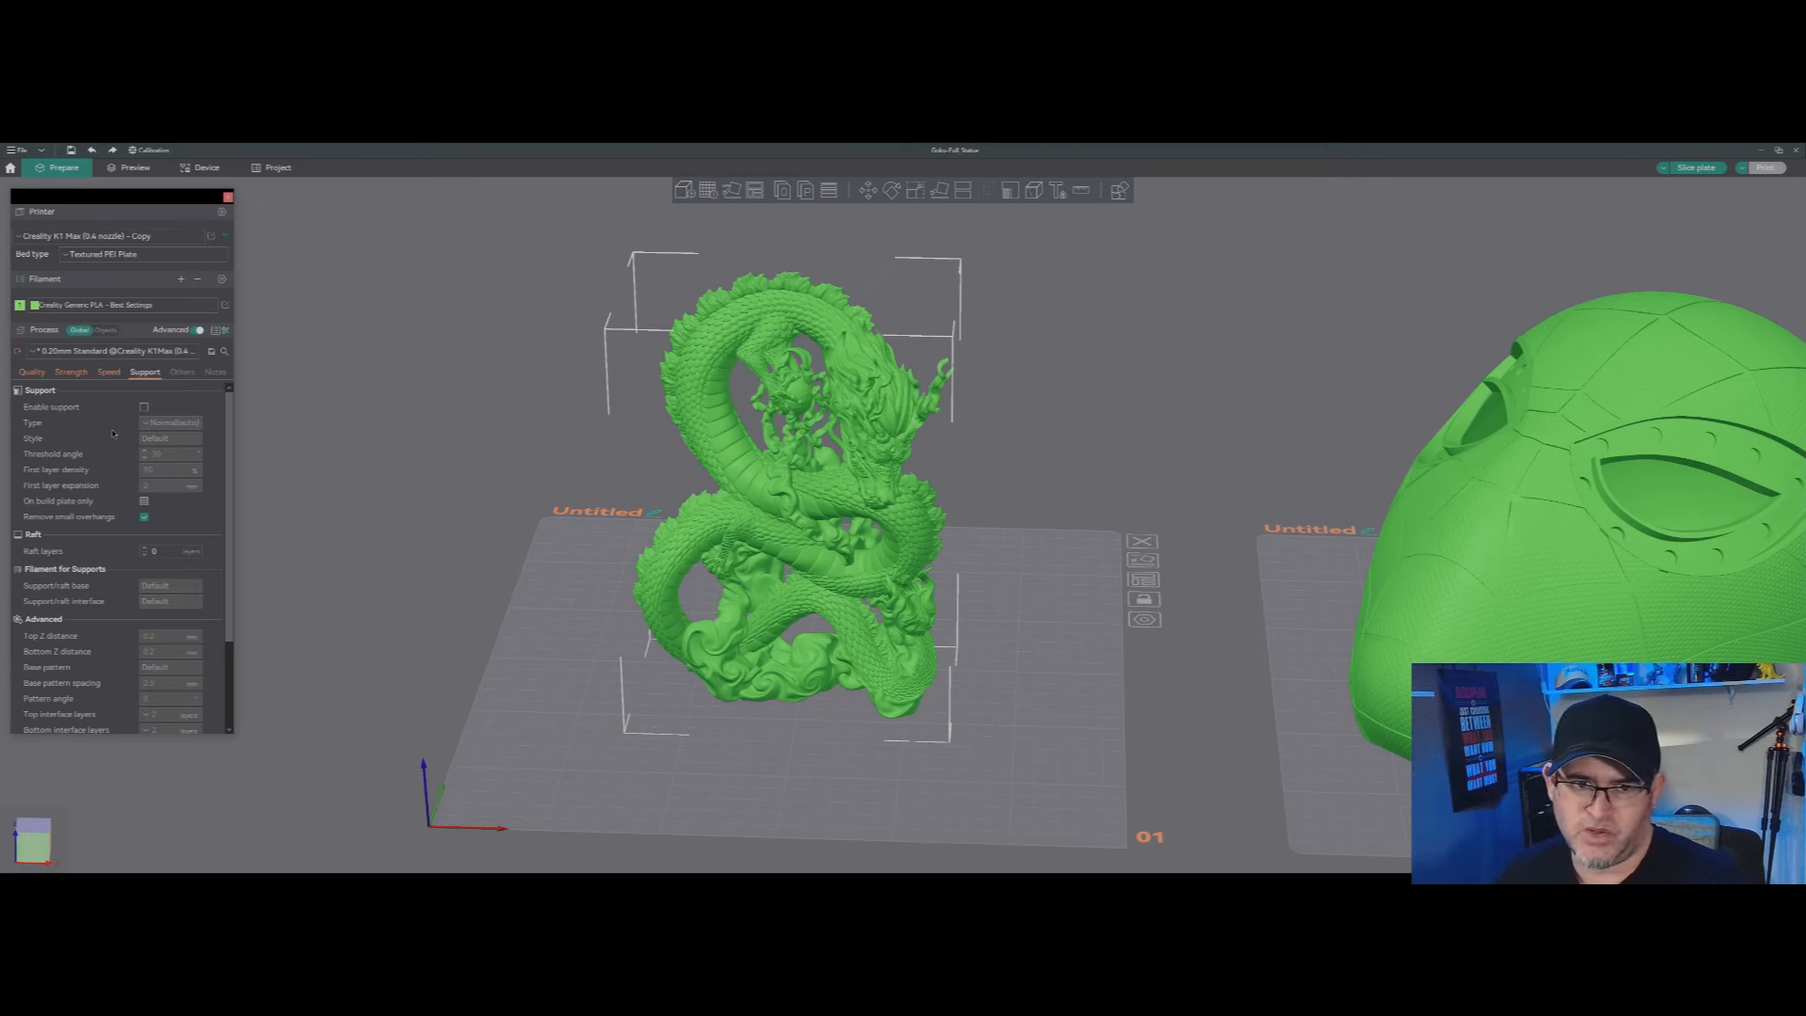
Step: Set the brim type to Mouse ear in the bed adhesion settings
left_click(182, 373)
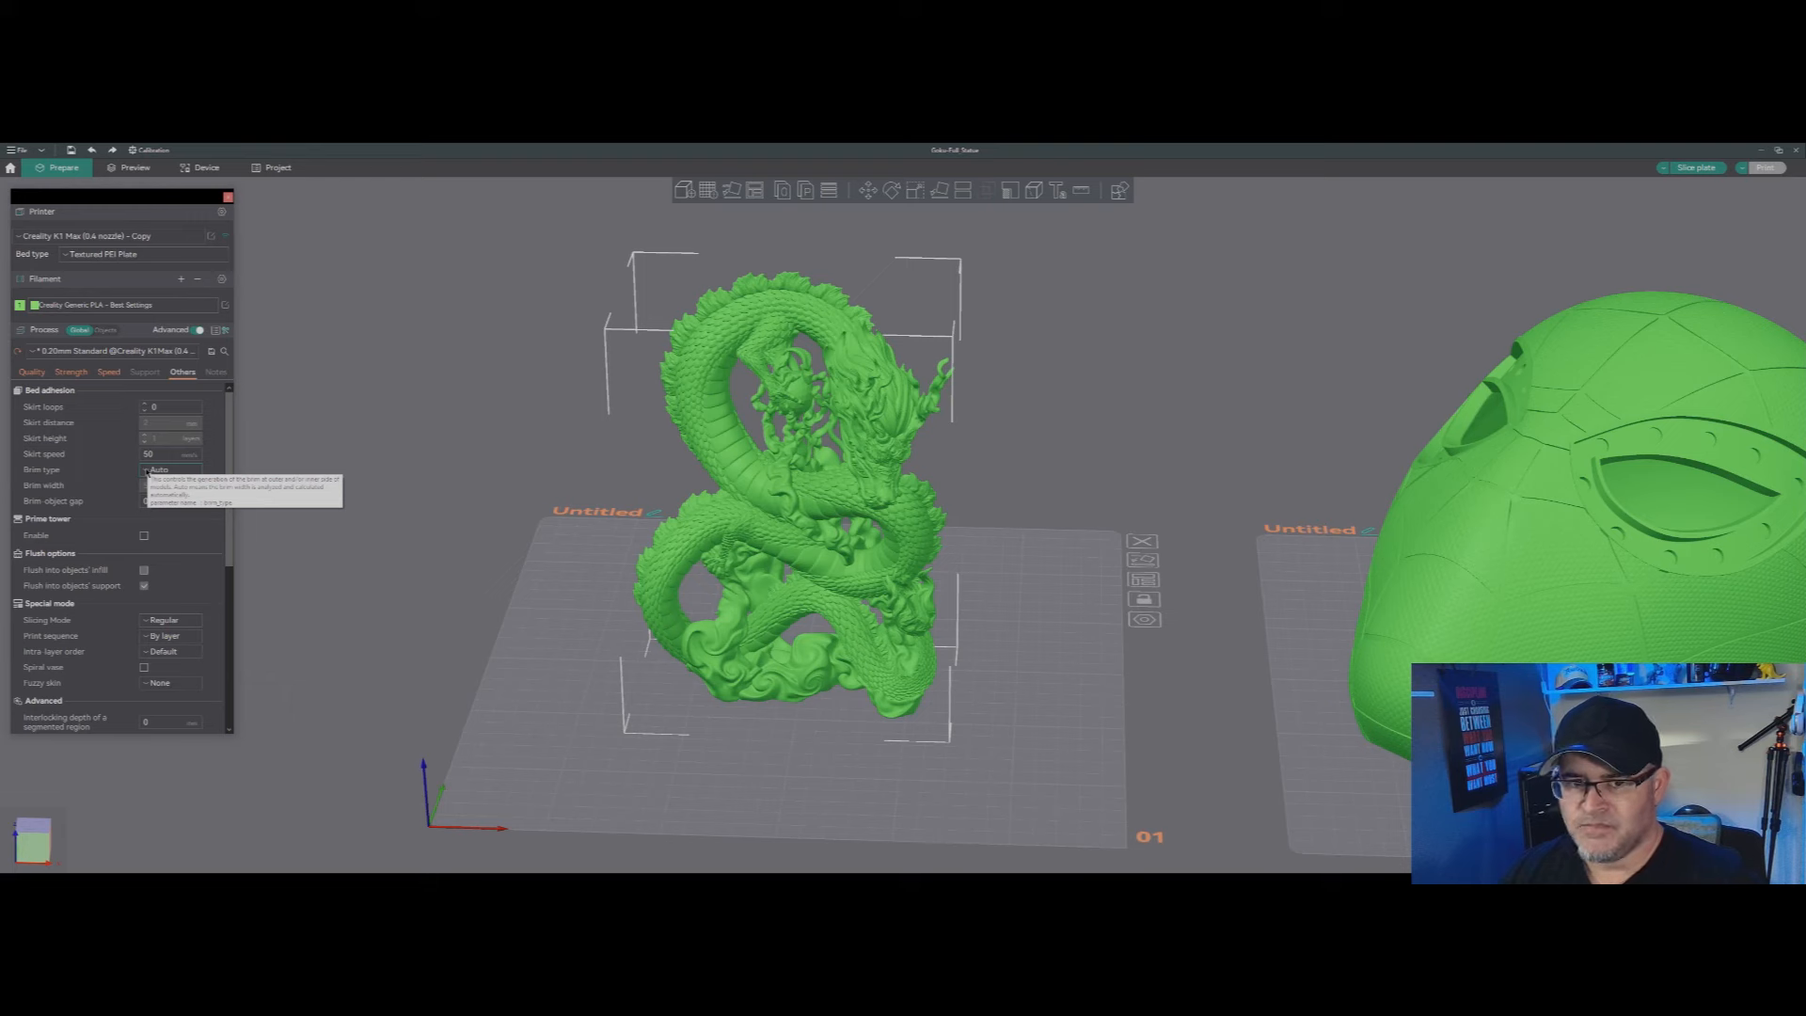
left_click(149, 470)
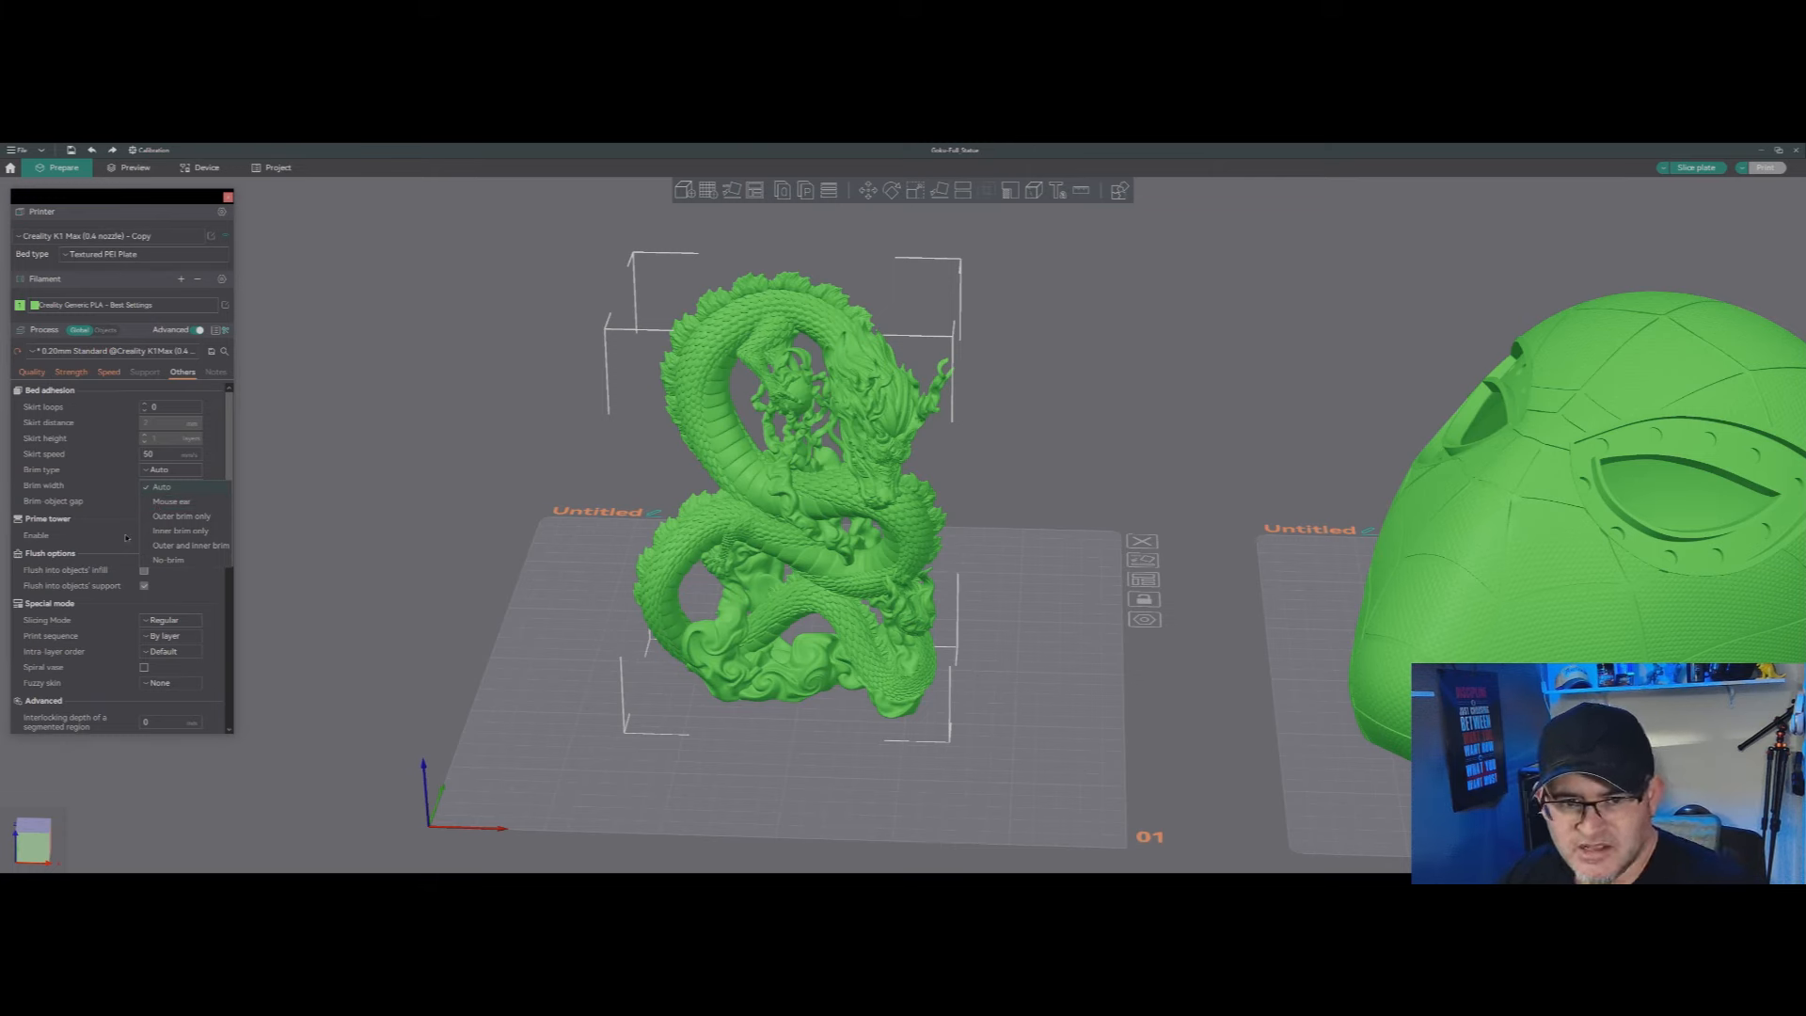
left_click(172, 501)
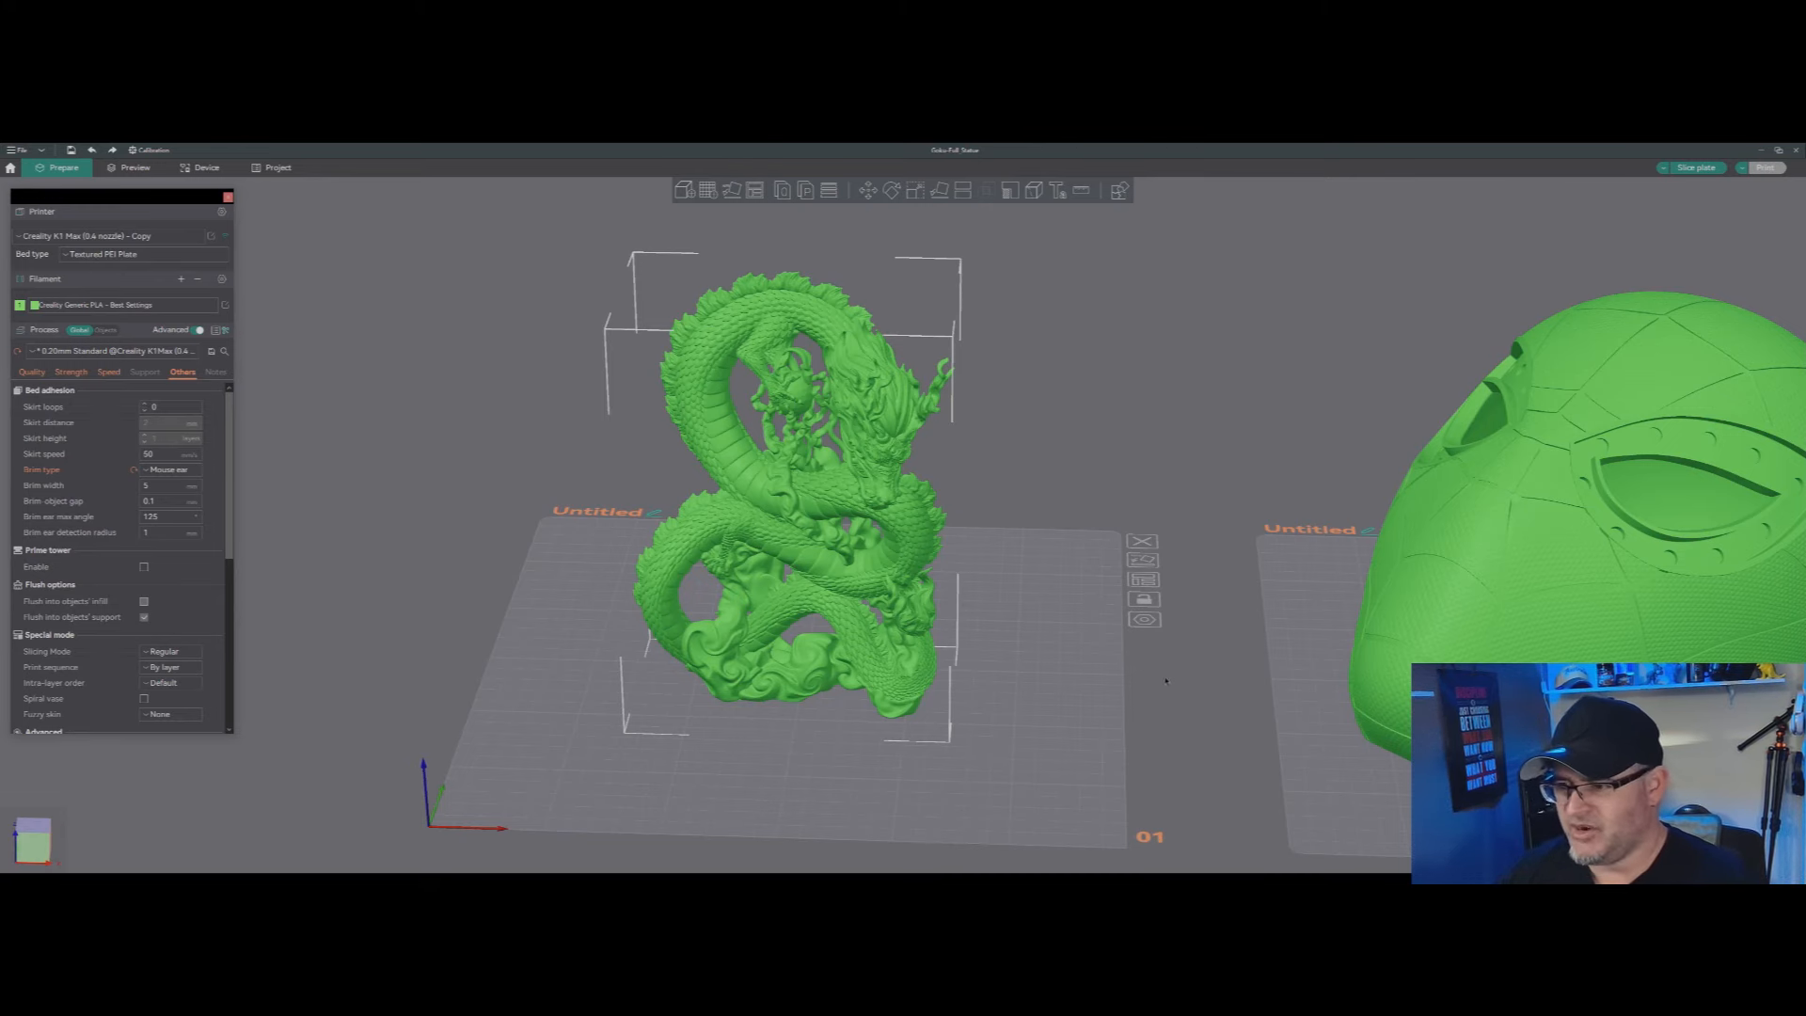
Step: Examine the crocodile skeleton model on plate 05 up close from above
scroll(1144, 712, "down", 5)
right_click_drag(1317, 811, 900, 720)
scroll(900, 720, "up", 1)
scroll(901, 712, "up", 4)
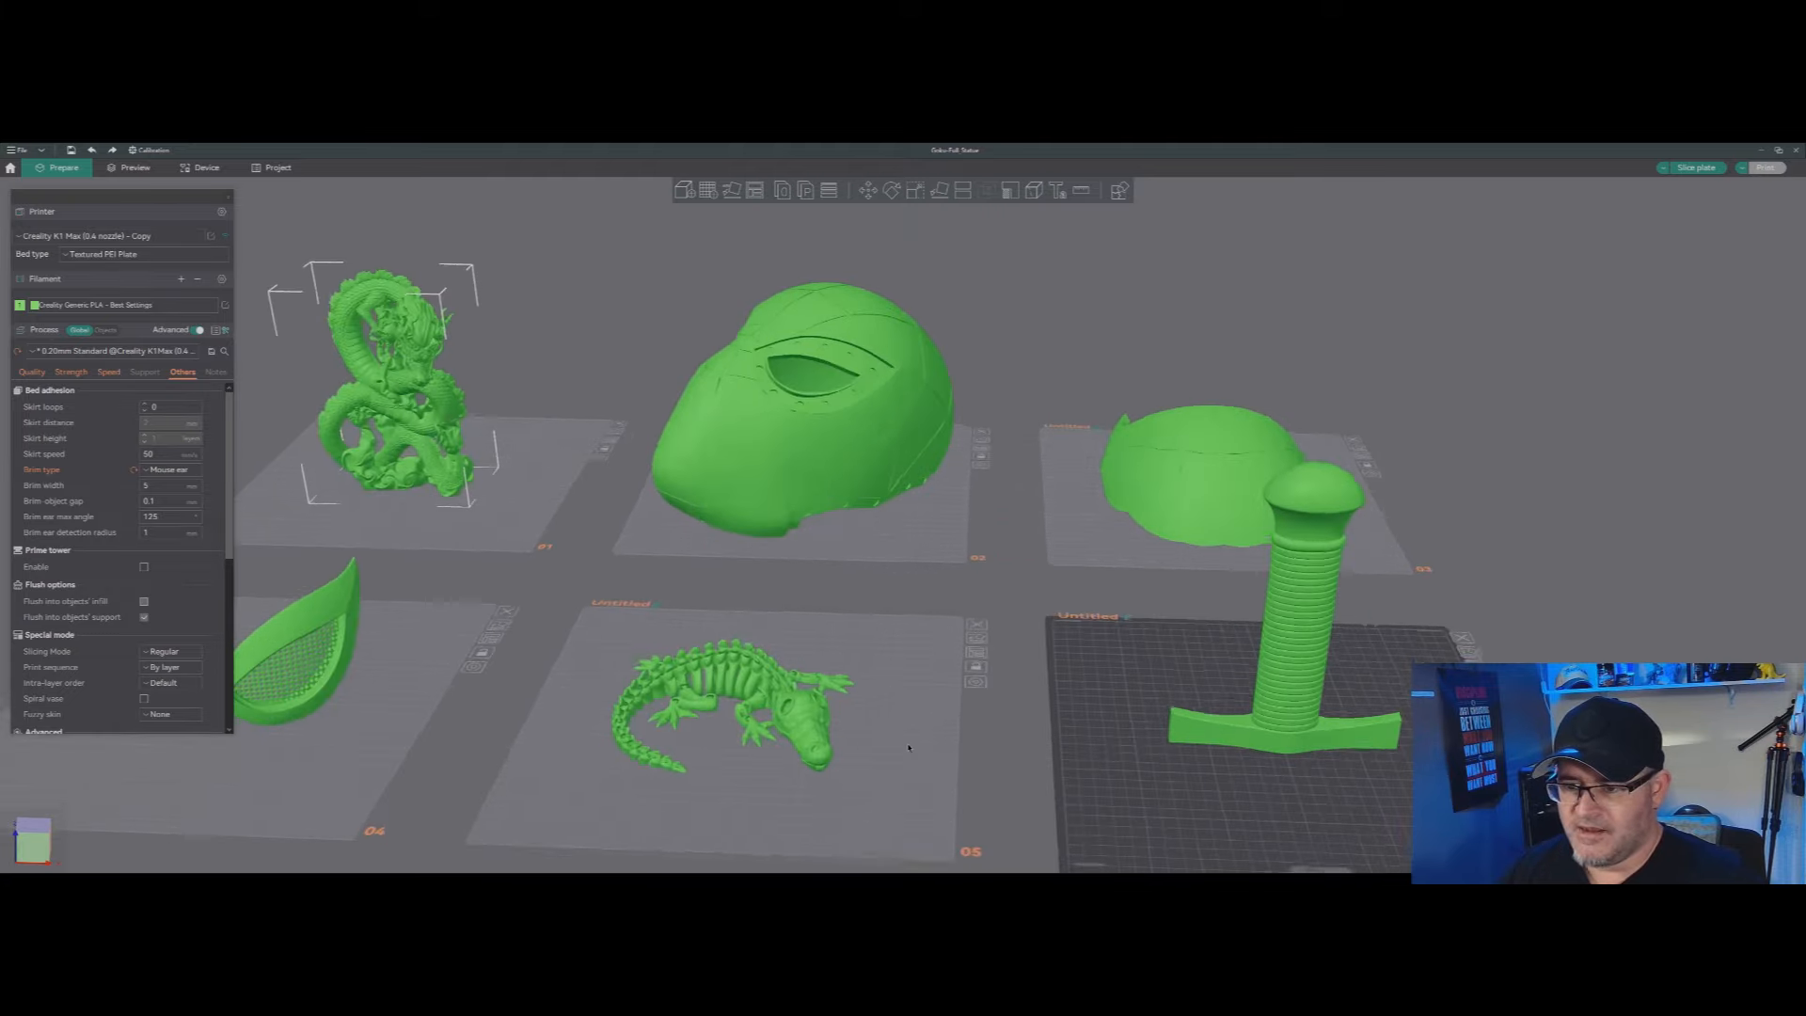
scroll(914, 750, "up", 3)
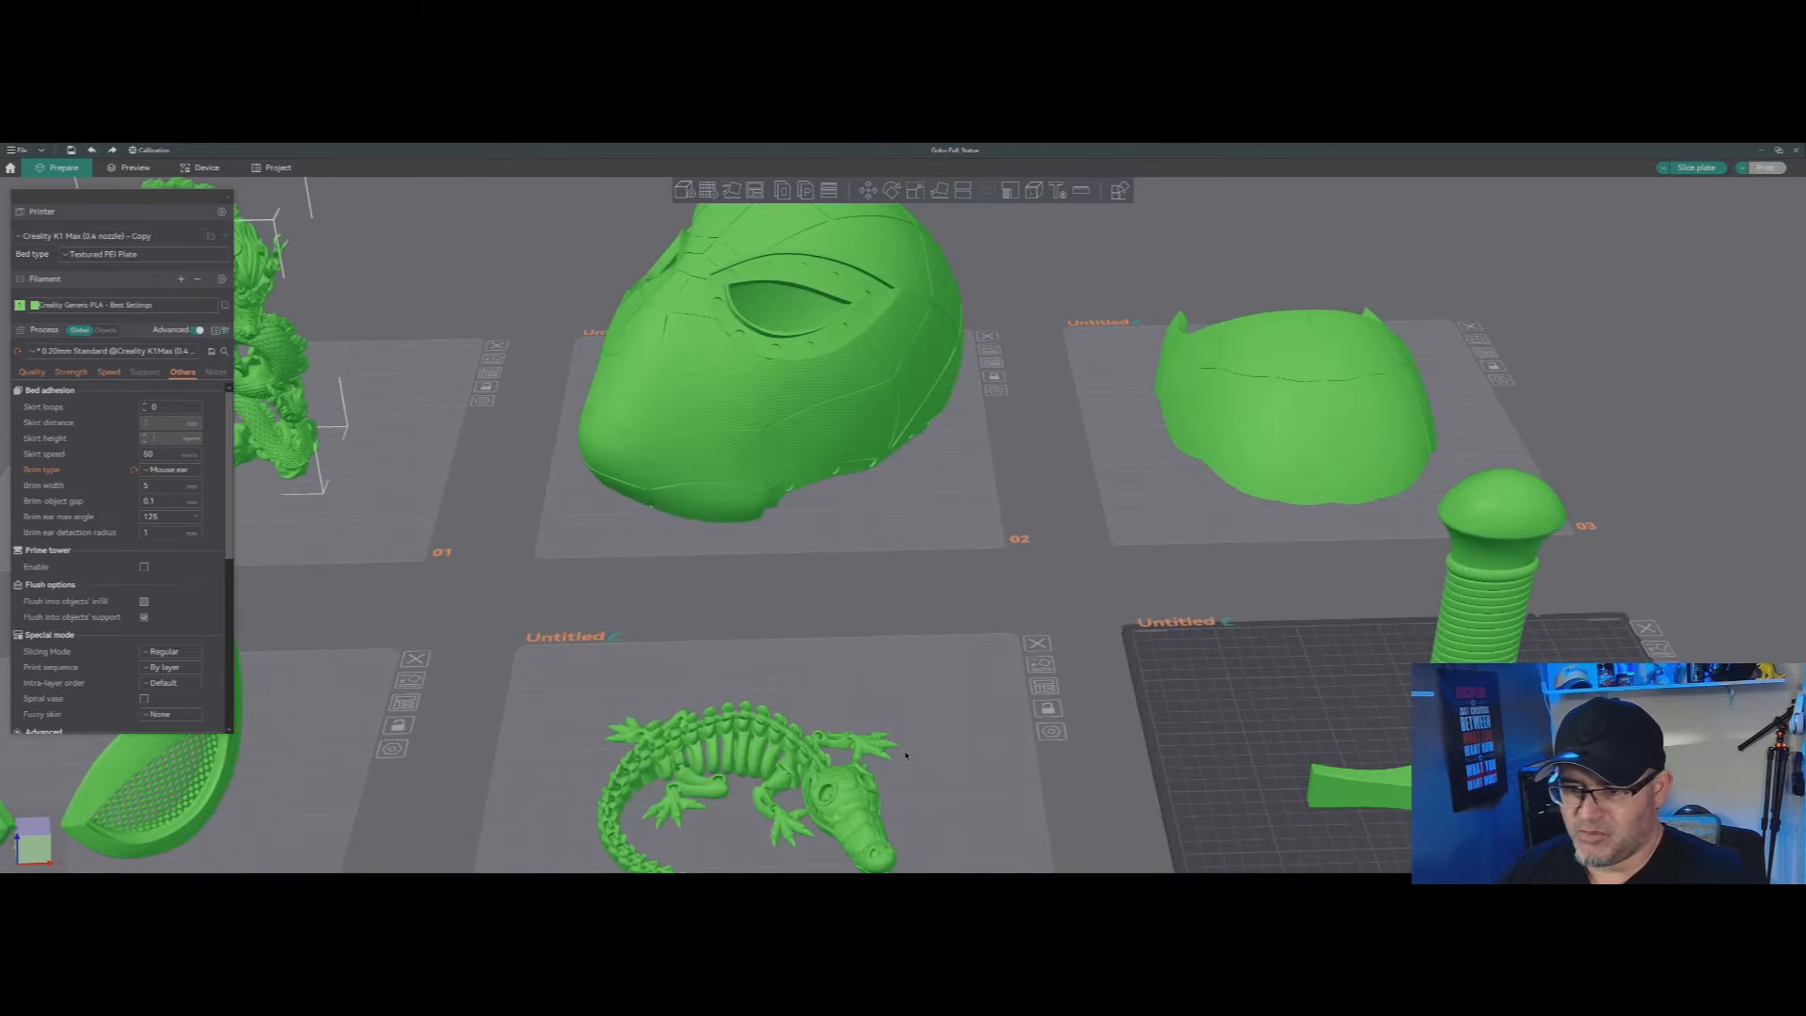
right_click_drag(950, 645, 1036, 504)
scroll(1071, 647, "up", 6)
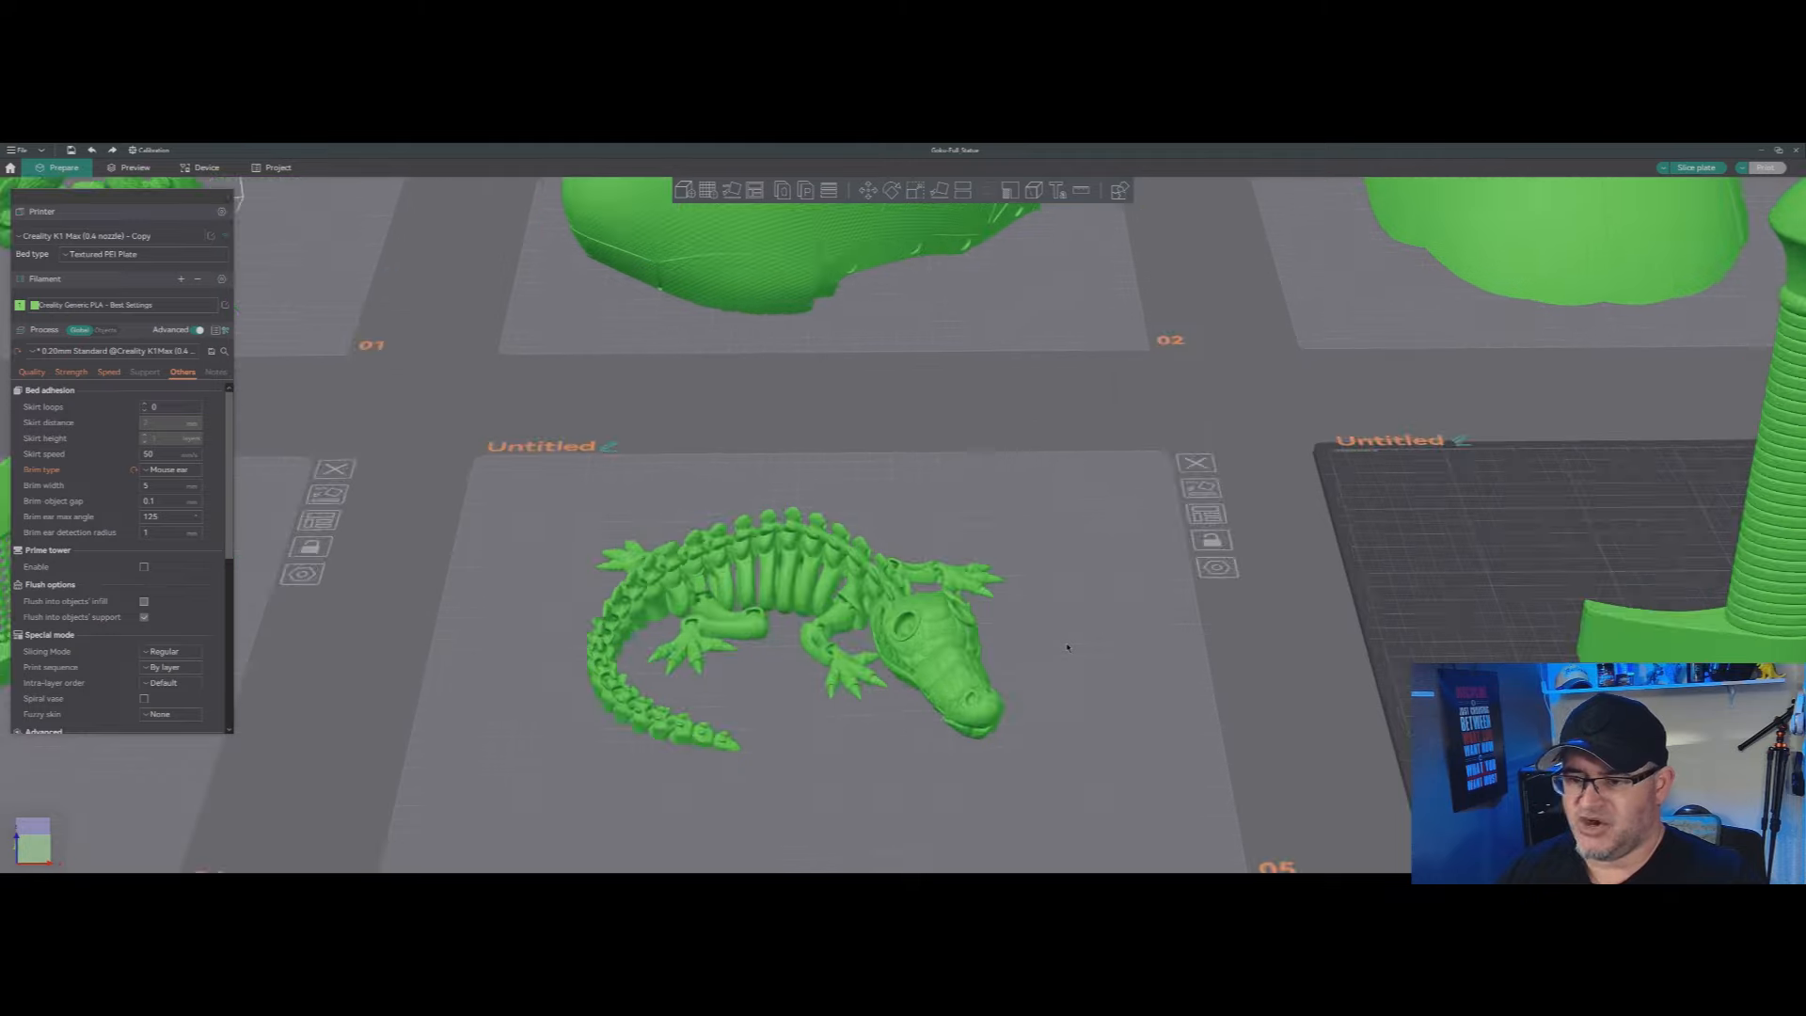
Step: Examine the underside of the crocodile skeleton on plate 05, checking how its feet and tail contact the bed
scroll(1008, 677, "down", 8)
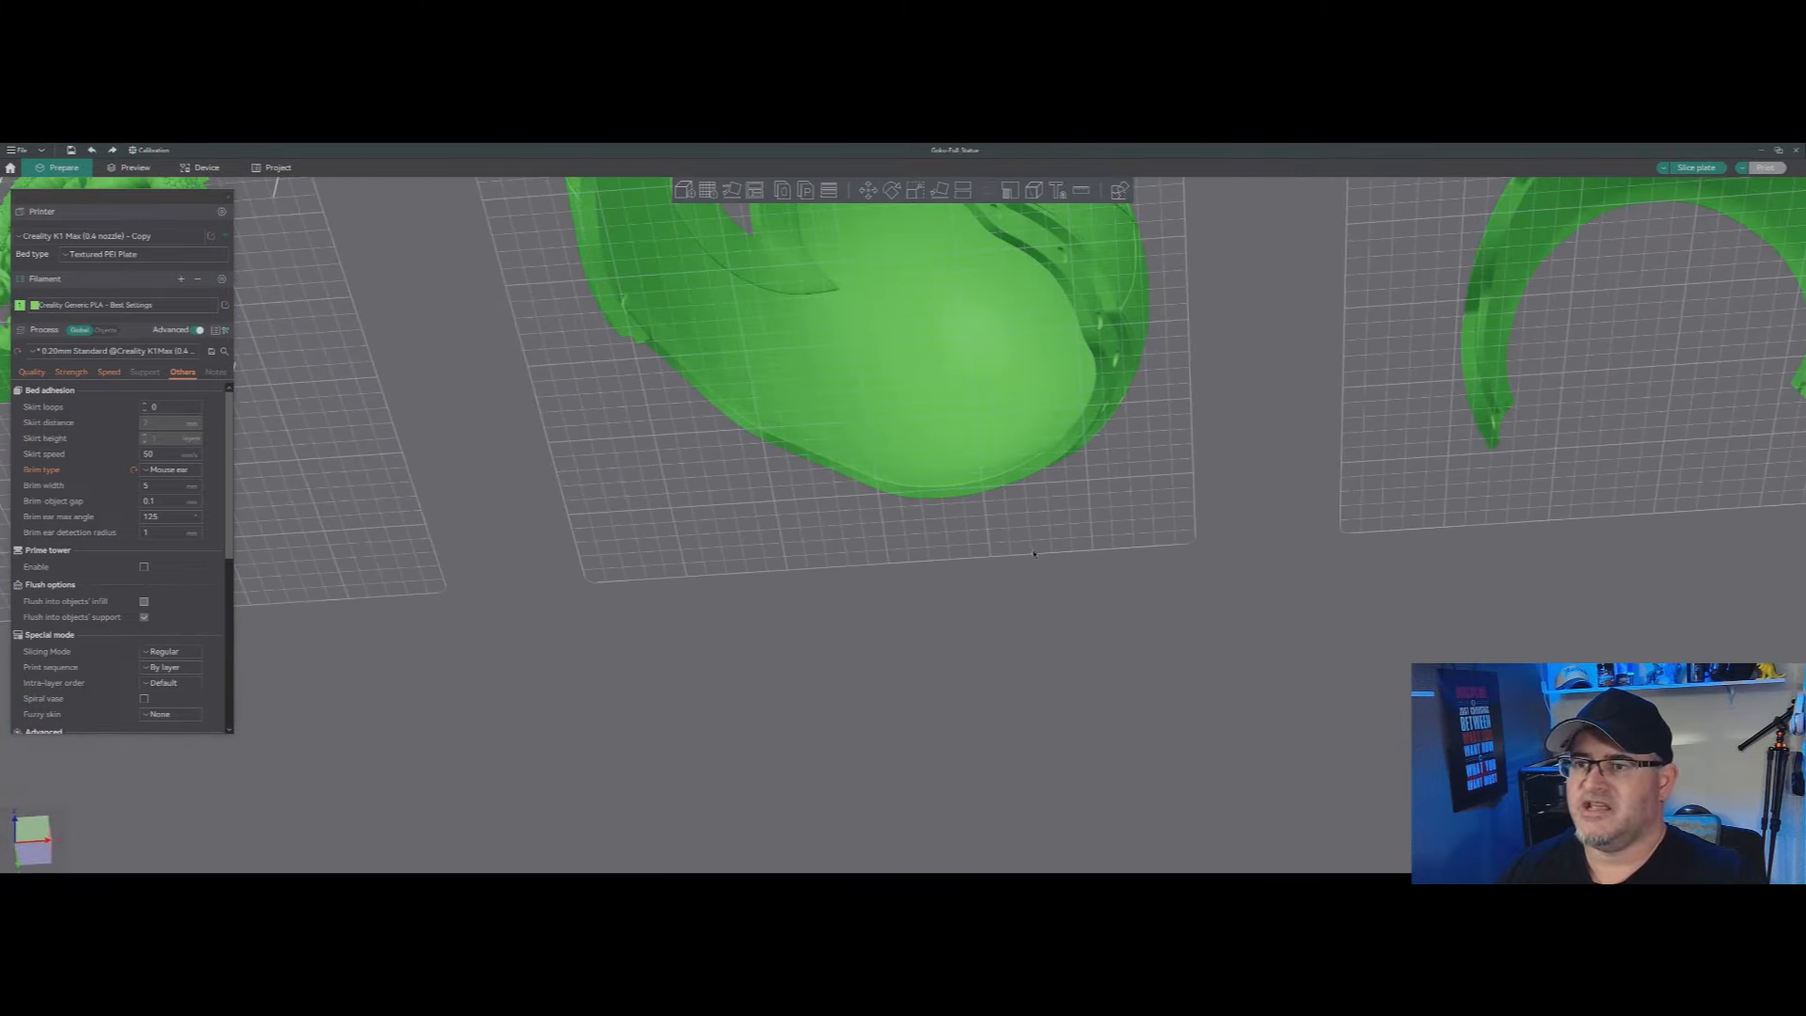
scroll(880, 386, "down", 3)
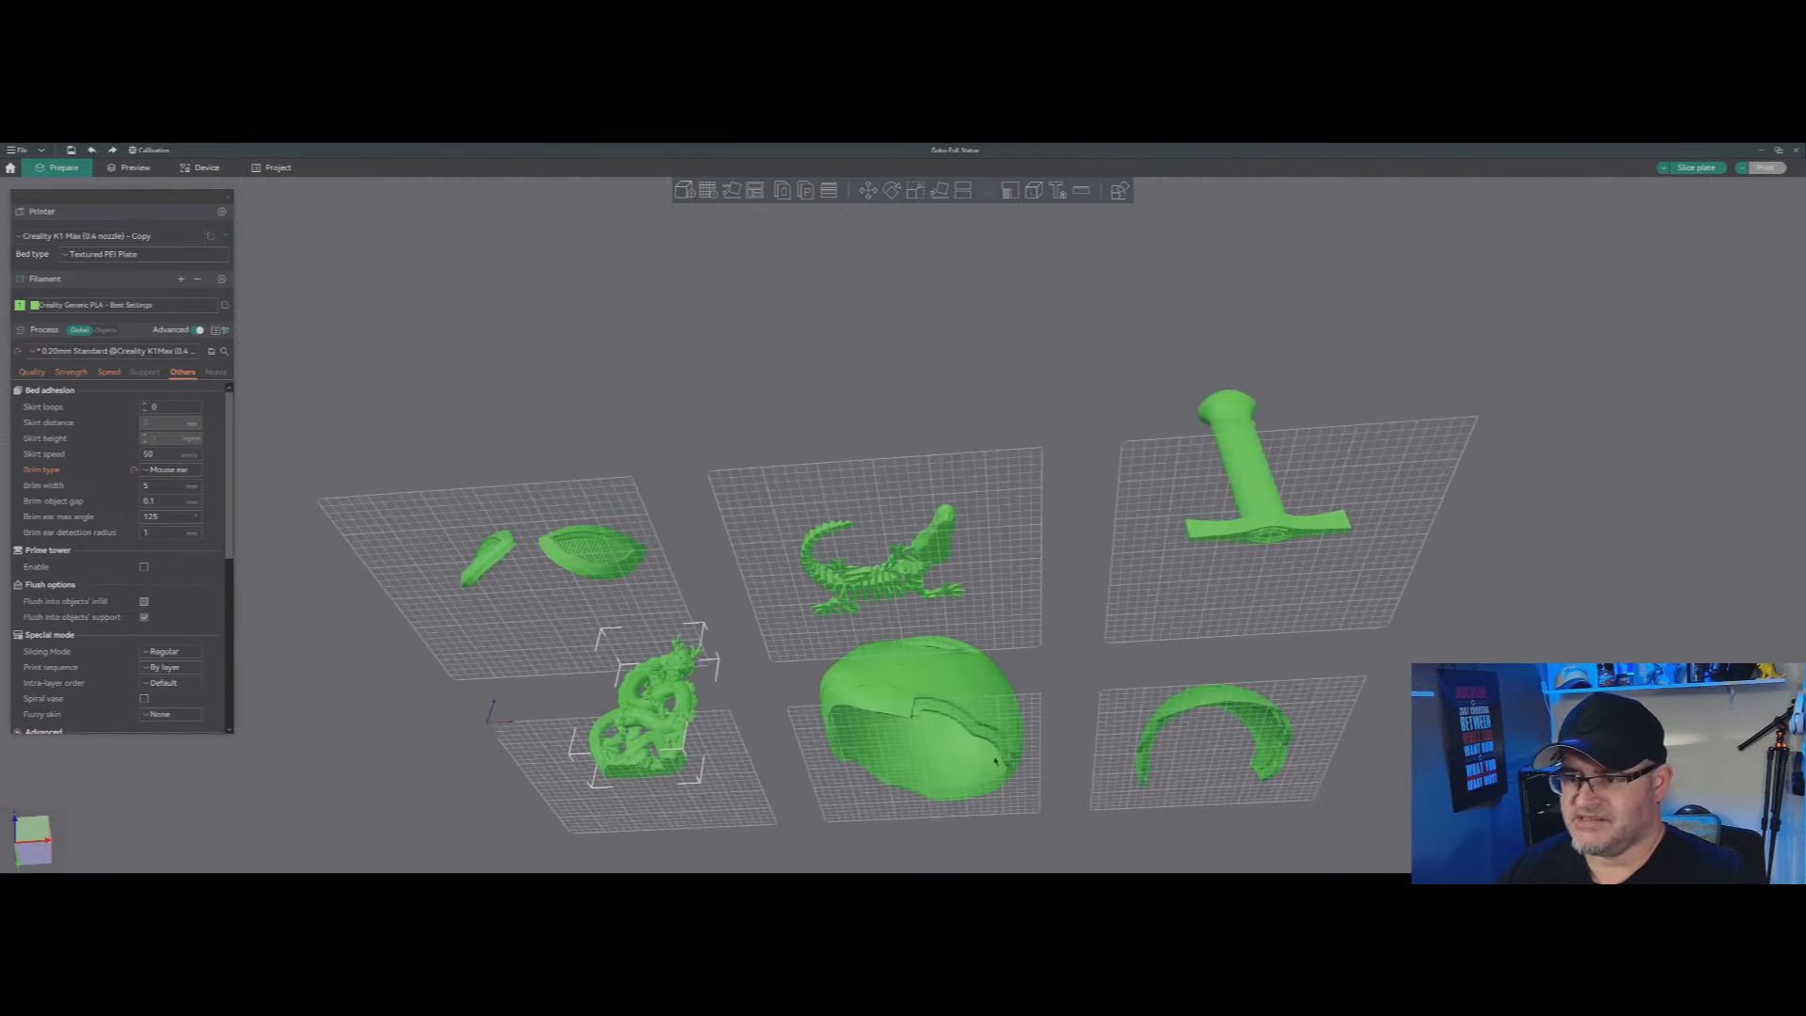
scroll(1053, 636, "up", 5)
left_click_drag(1053, 637, 1063, 657)
scroll(986, 545, "up", 3)
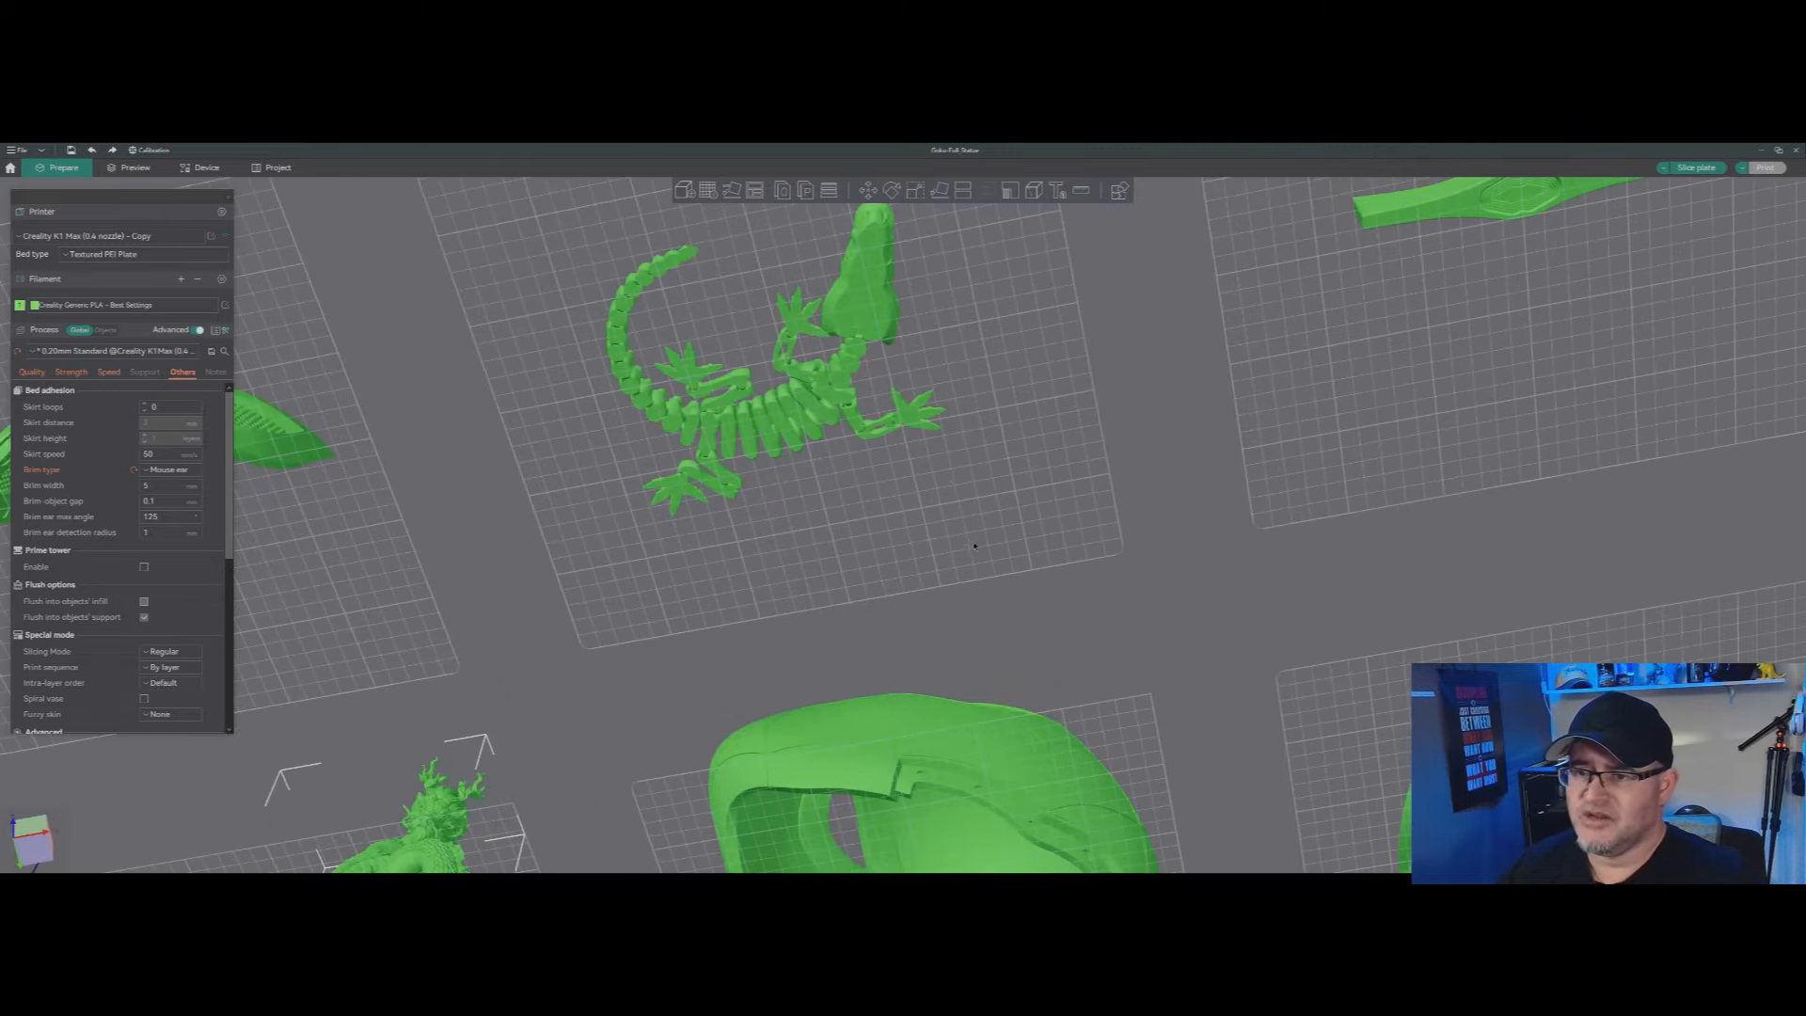
right_click_drag(986, 545, 1004, 731)
left_click_drag(1004, 730, 1009, 703)
scroll(1010, 703, "up", 2)
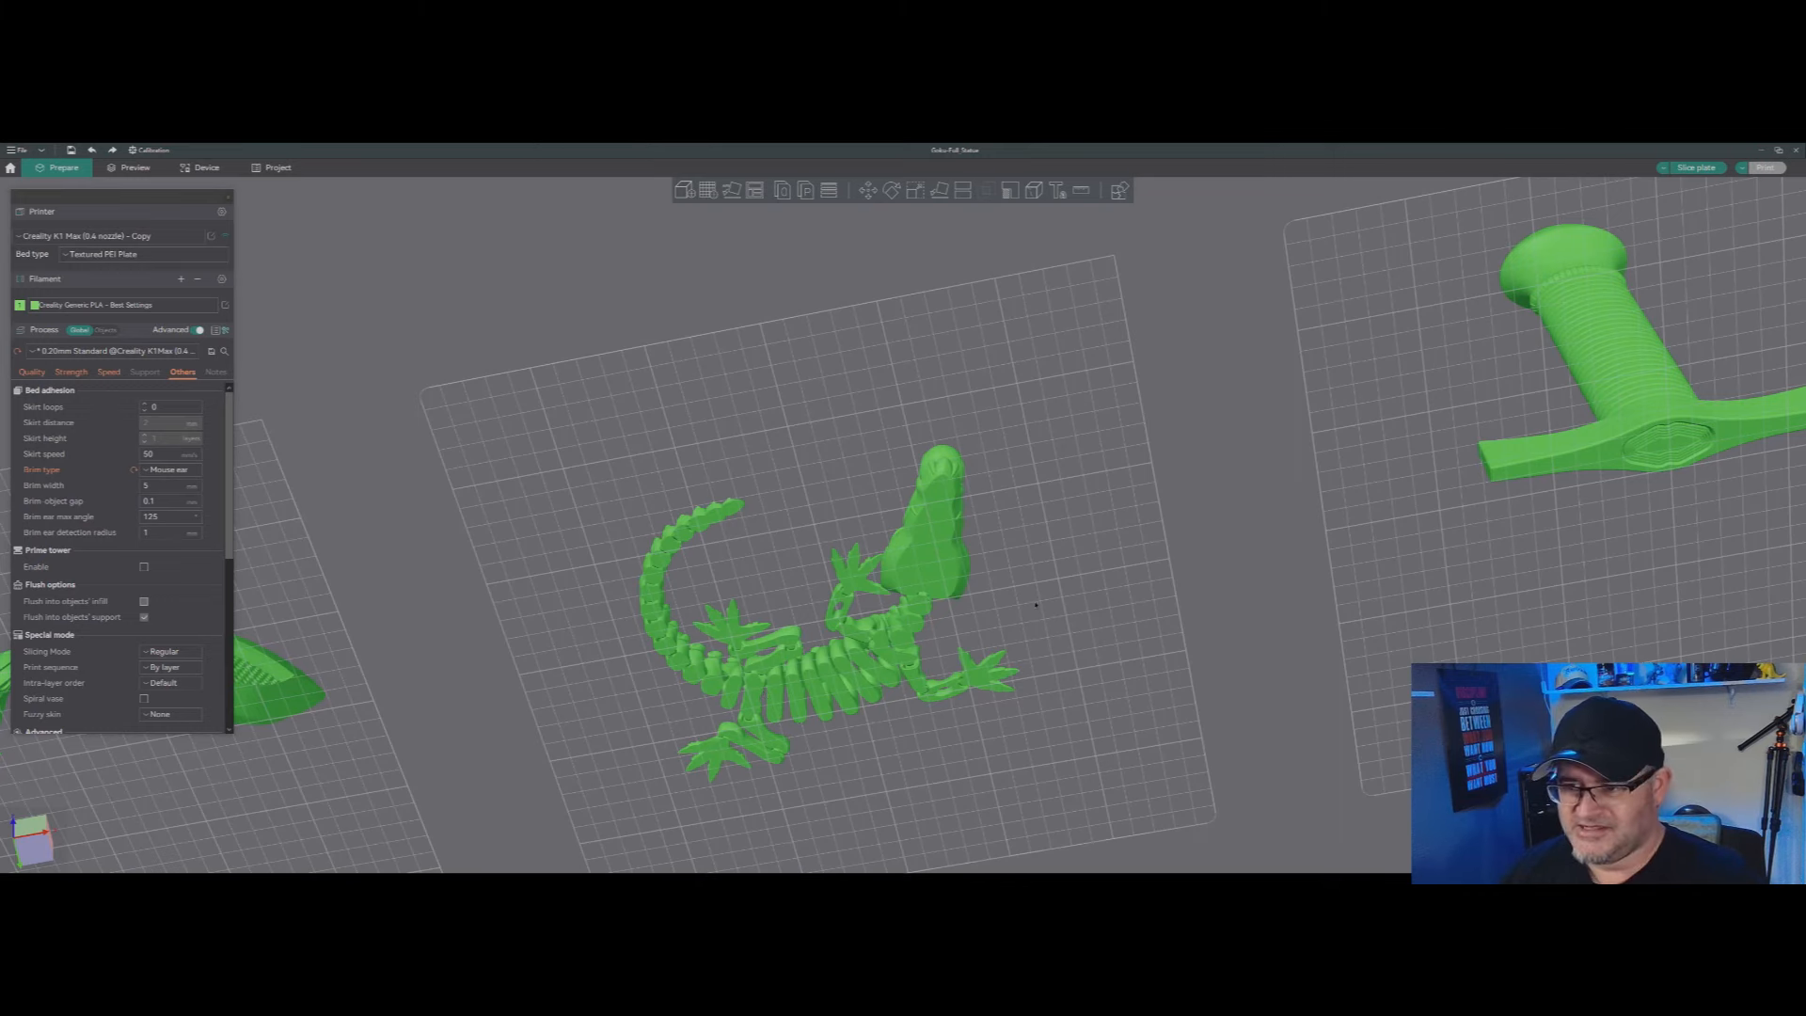
Step: Look over the plates from above, inspecting the crocodile skeleton on plate 05
left_click_drag(1193, 480, 1095, 585)
right_click_drag(1094, 585, 1119, 442)
scroll(1118, 365, "down", 5)
left_click_drag(1119, 441, 1133, 538)
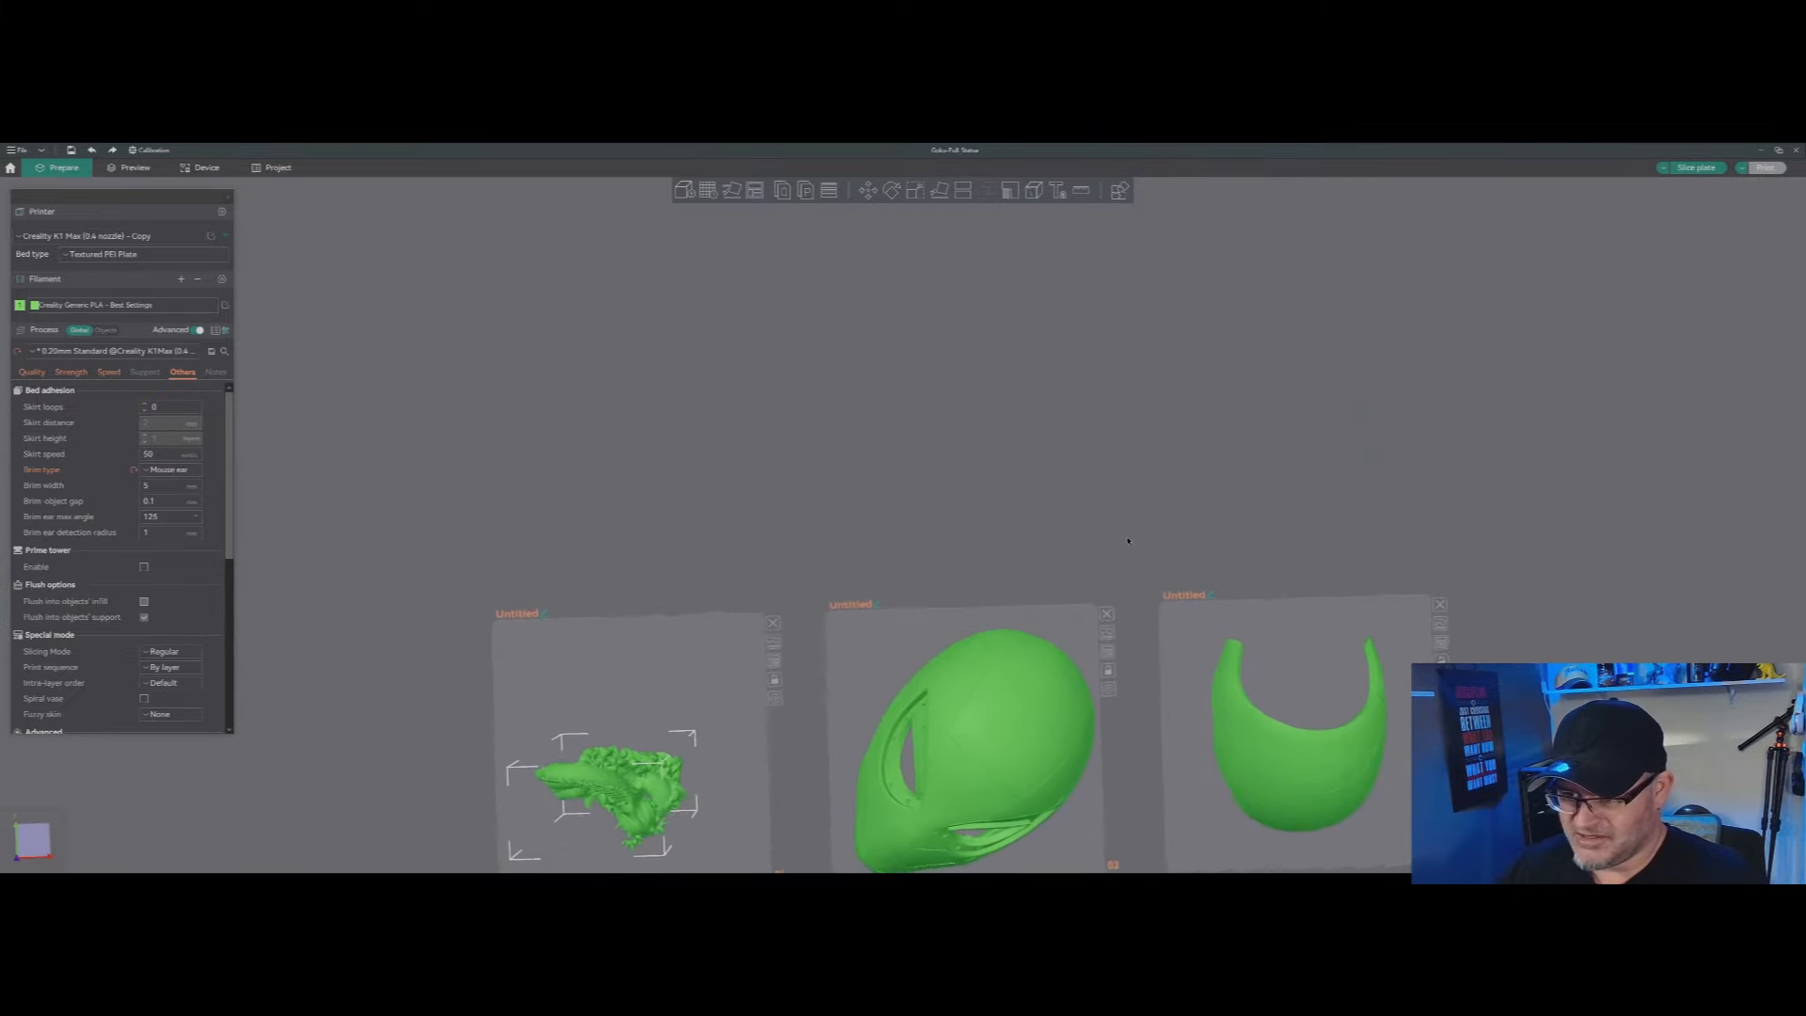
right_click_drag(1028, 771, 1049, 556)
scroll(1016, 658, "up", 1)
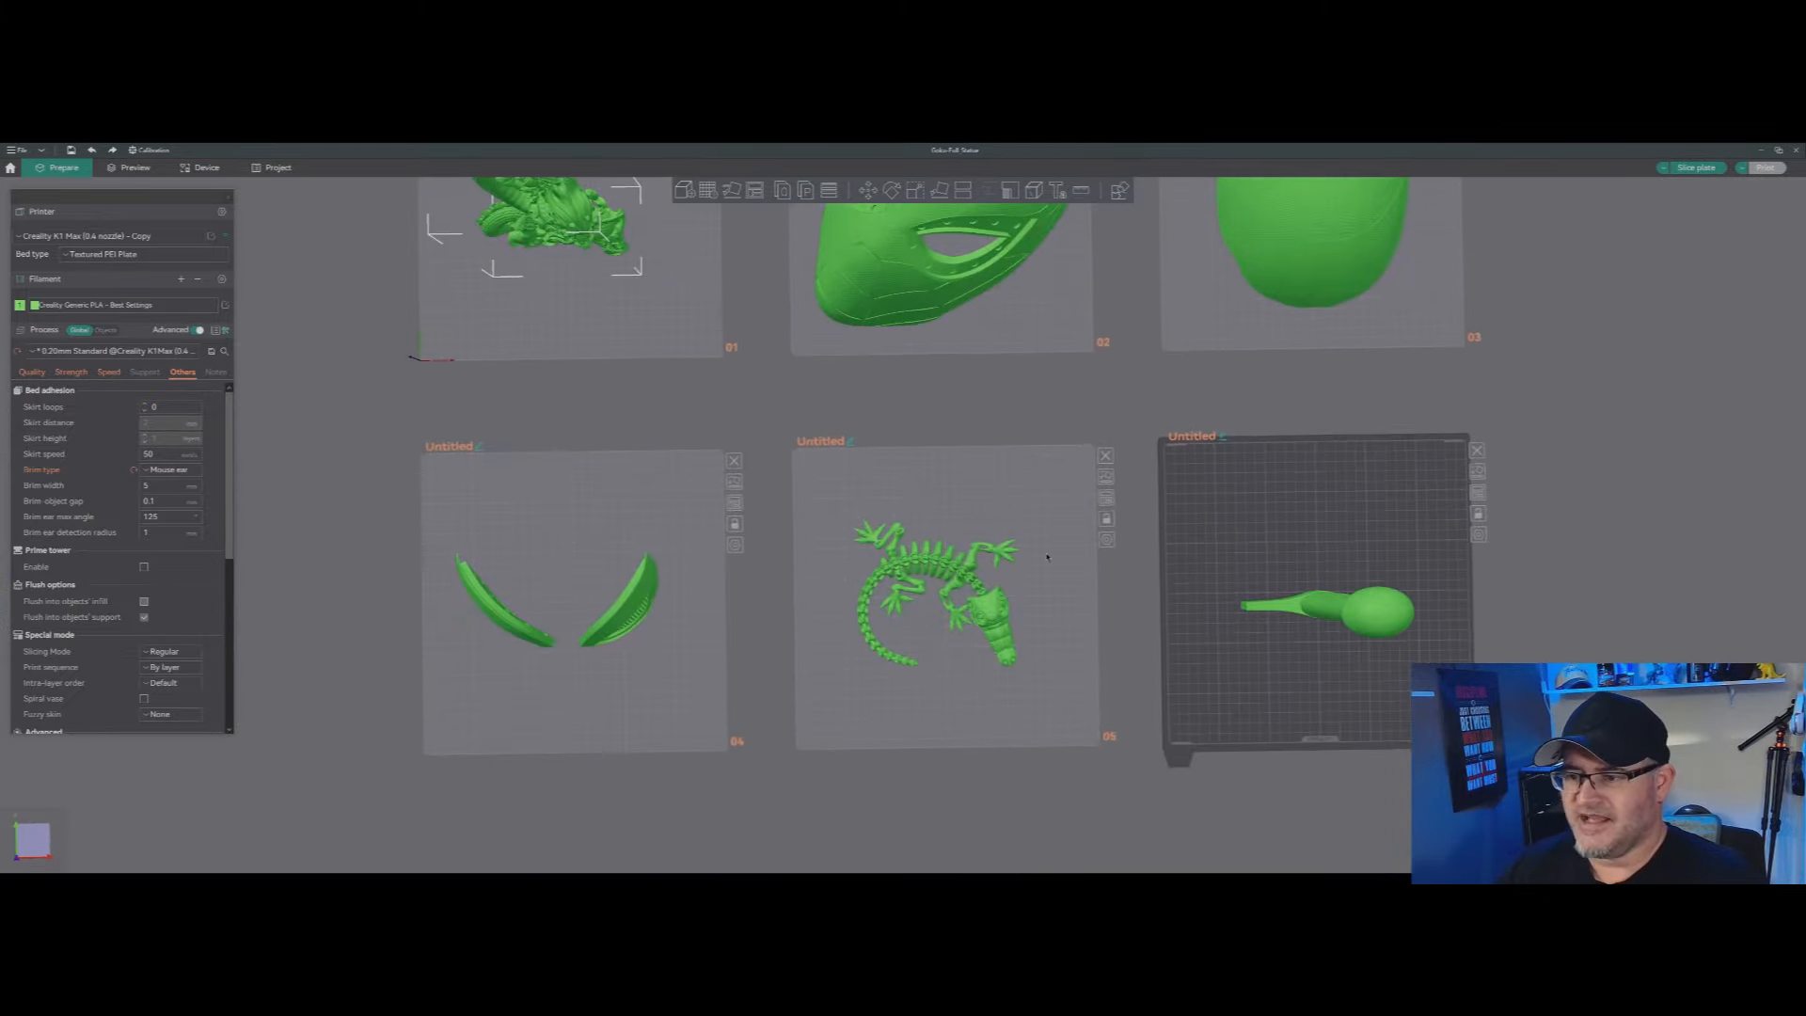
left_click_drag(1053, 623, 1050, 599)
scroll(1049, 599, "up", 2)
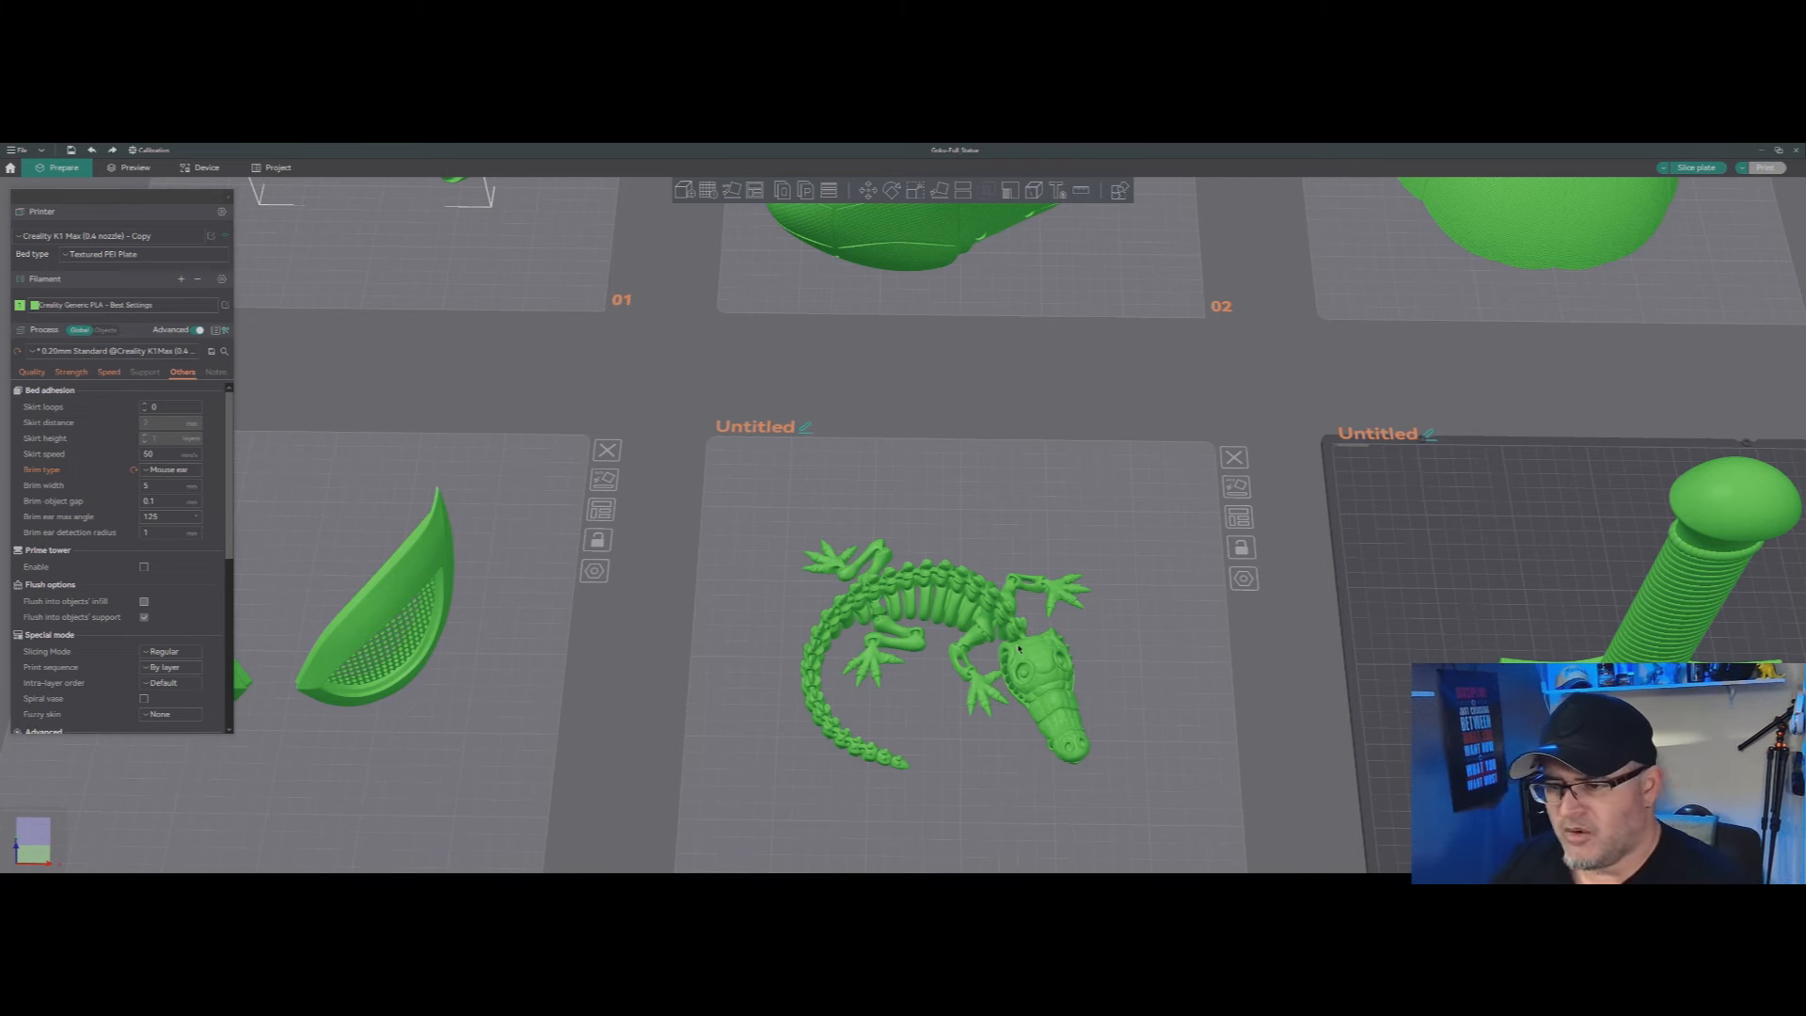
scroll(1019, 648, "up", 2)
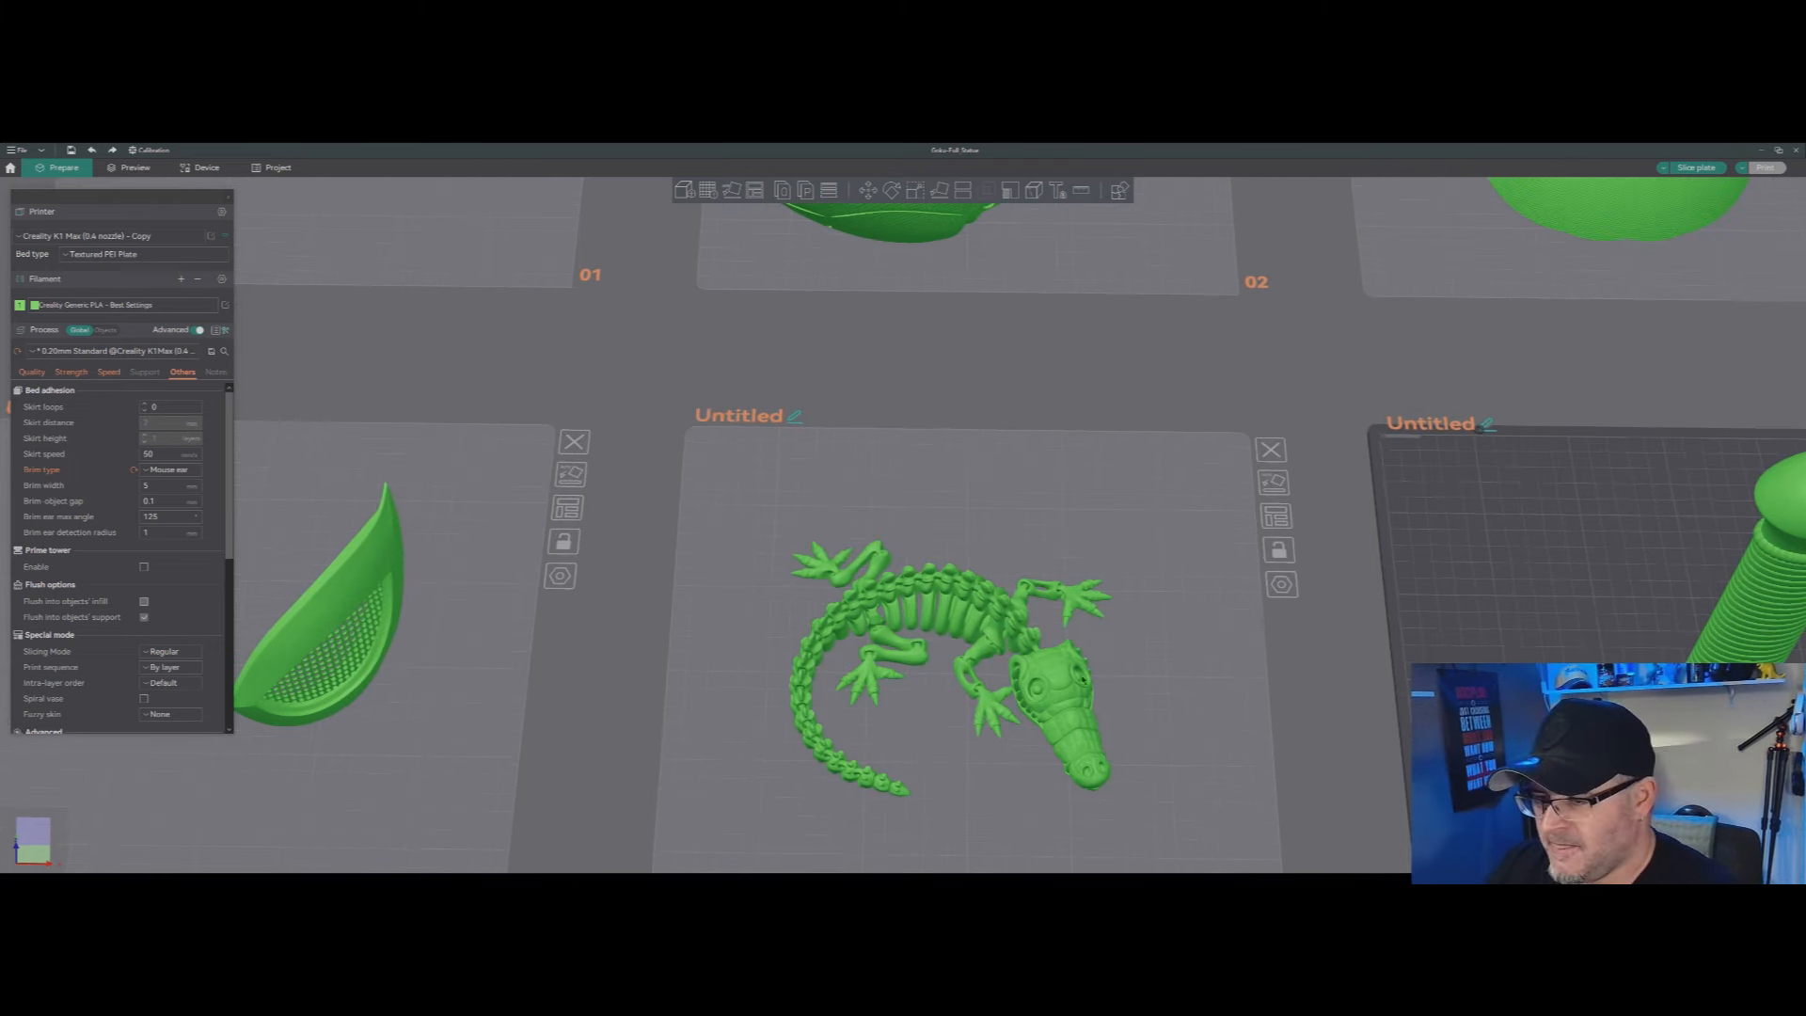
scroll(1179, 765, "down", 2)
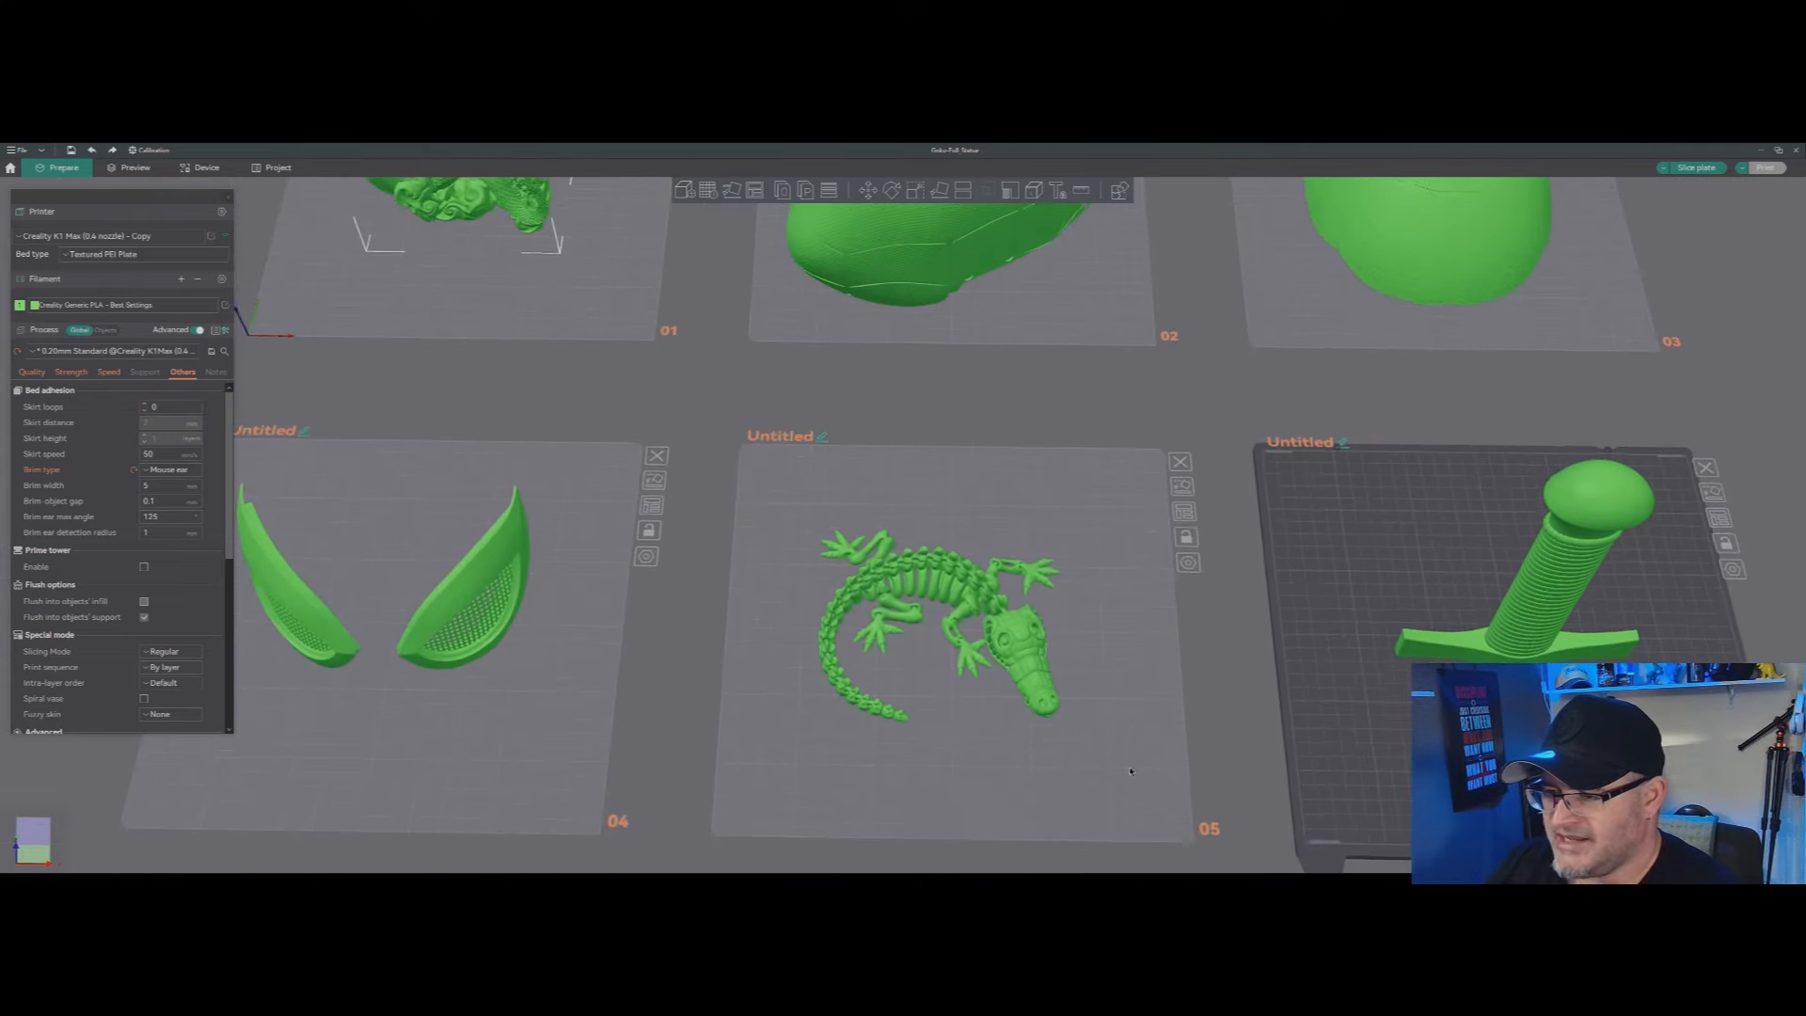
Step: Examine the undersides of the crocodile skeleton on plate 05 and the two eye lenses on plate 04, checking their bed contact
left_click(1119, 746)
left_click_drag(1119, 746, 1113, 666)
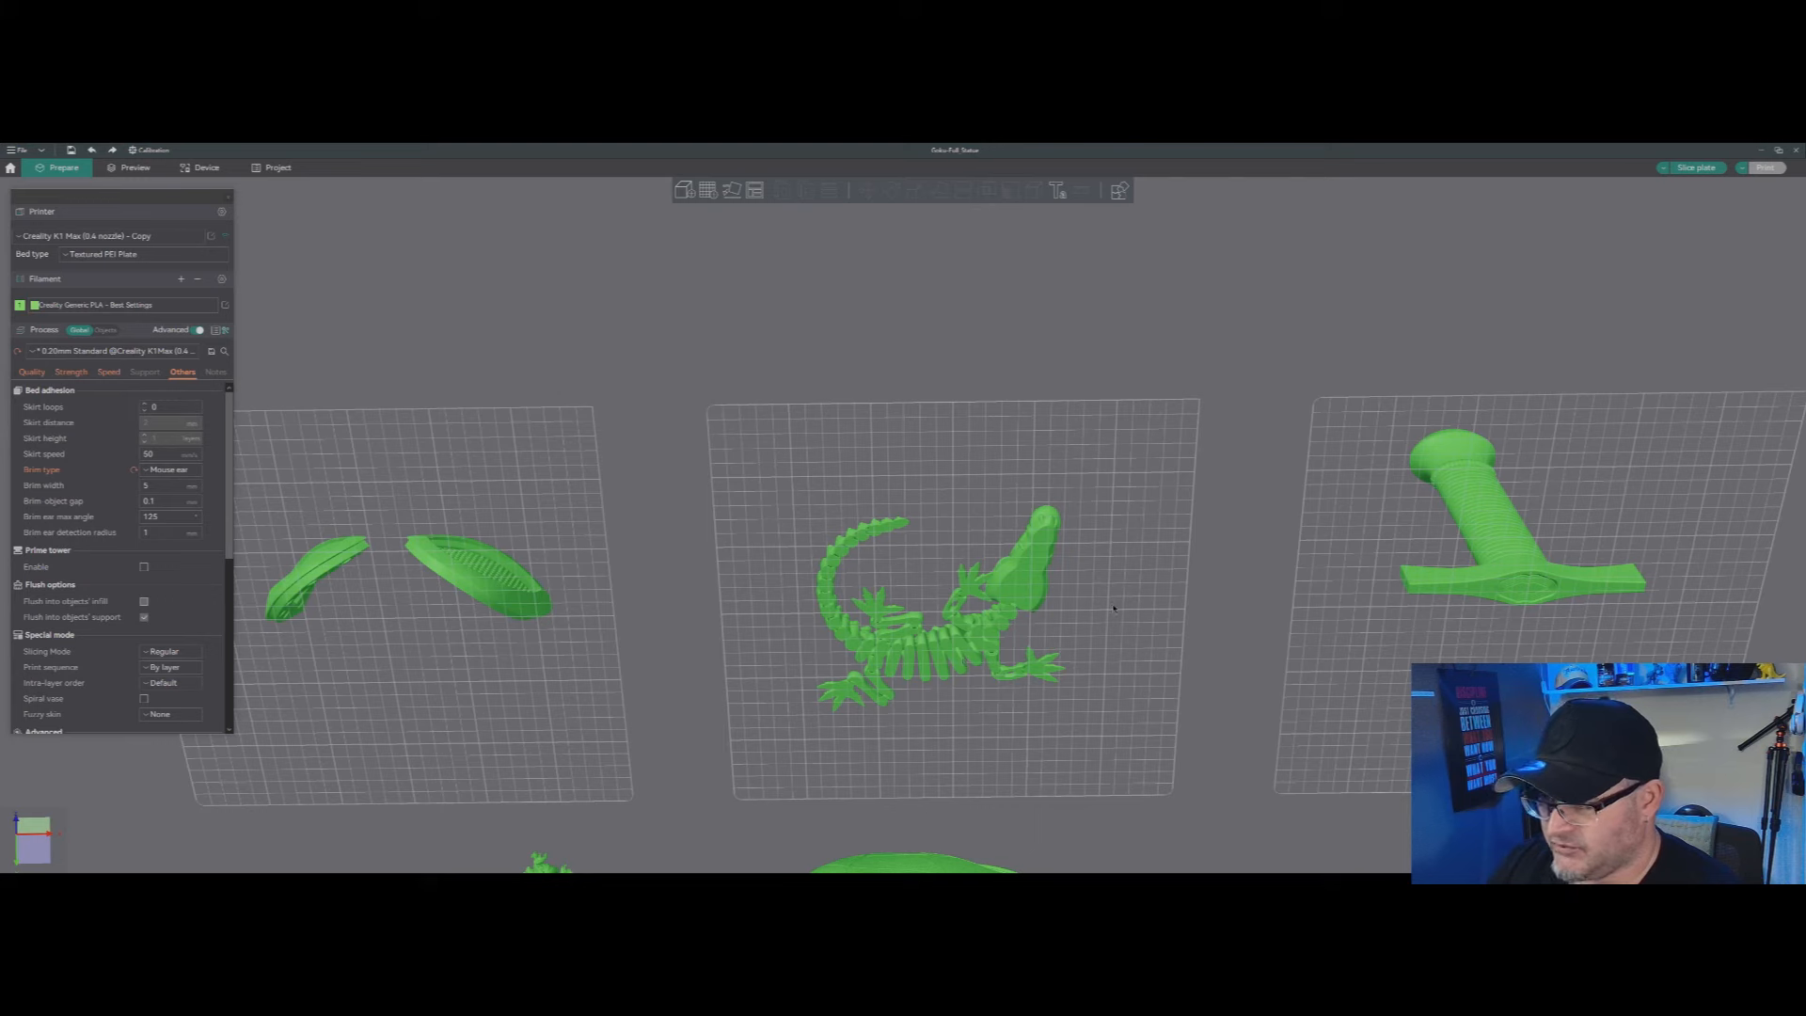
left_click_drag(1118, 610, 1125, 613)
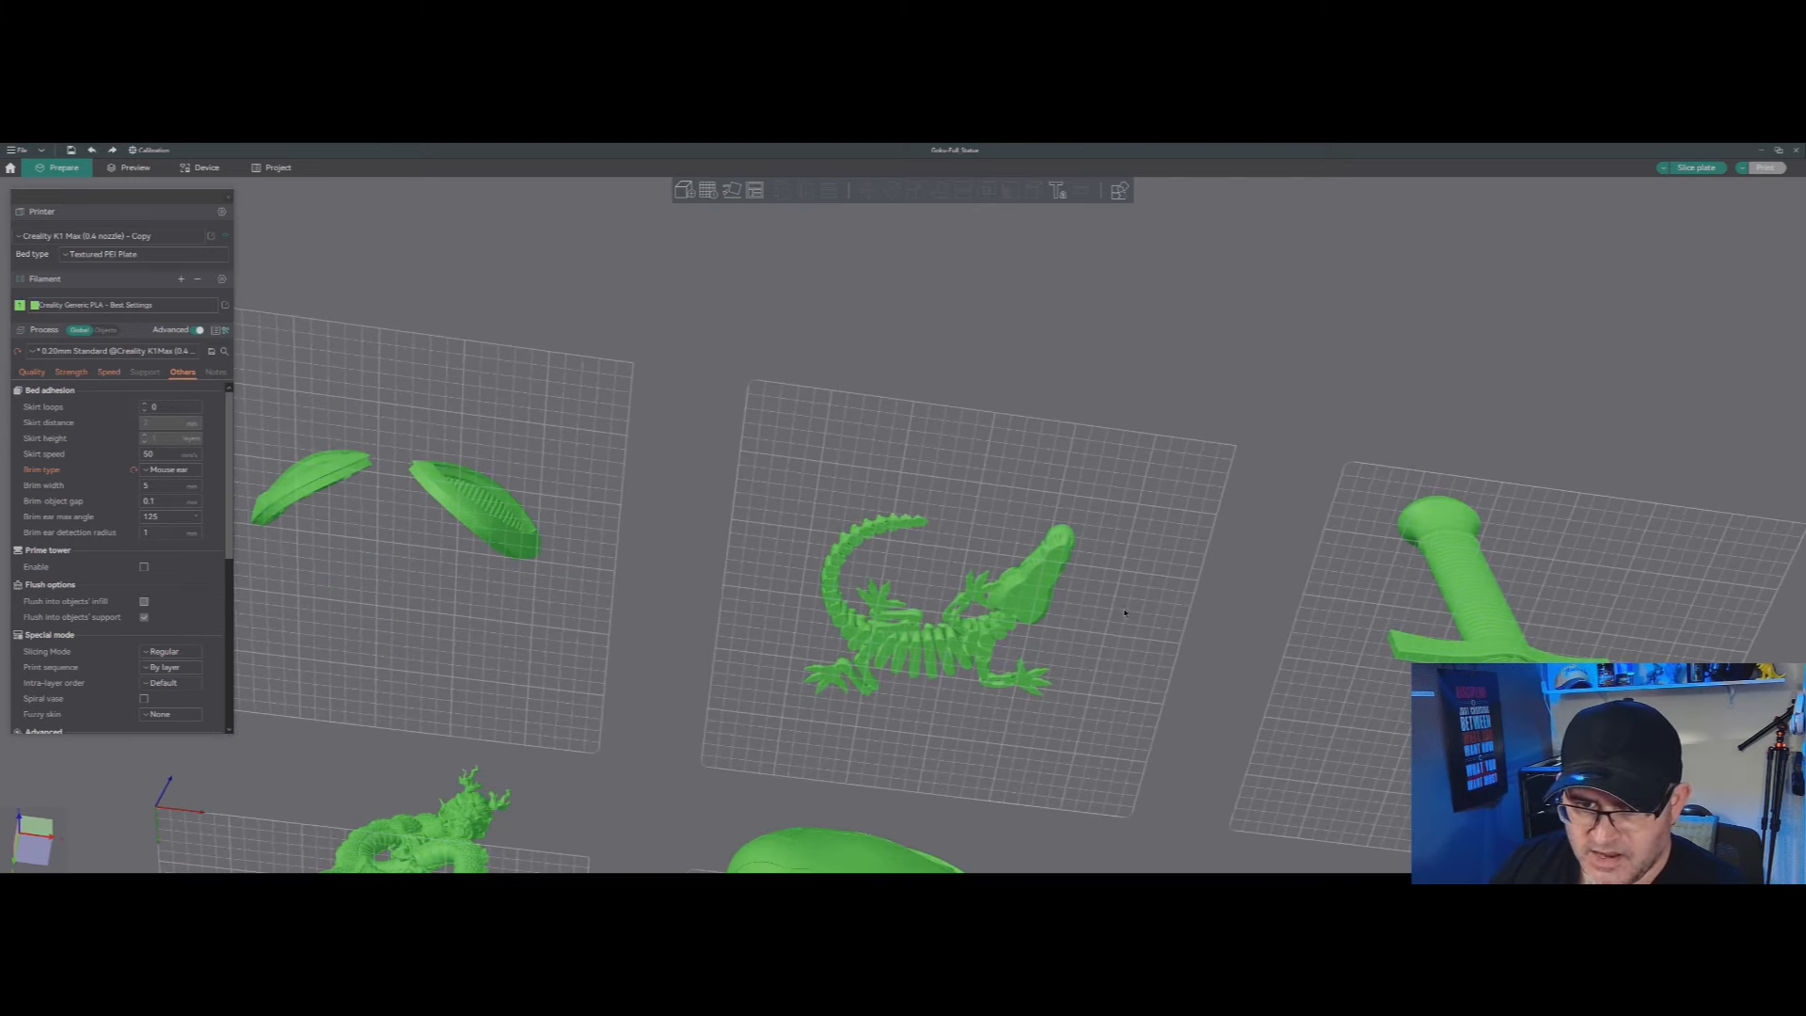
right_click_drag(492, 616, 866, 555)
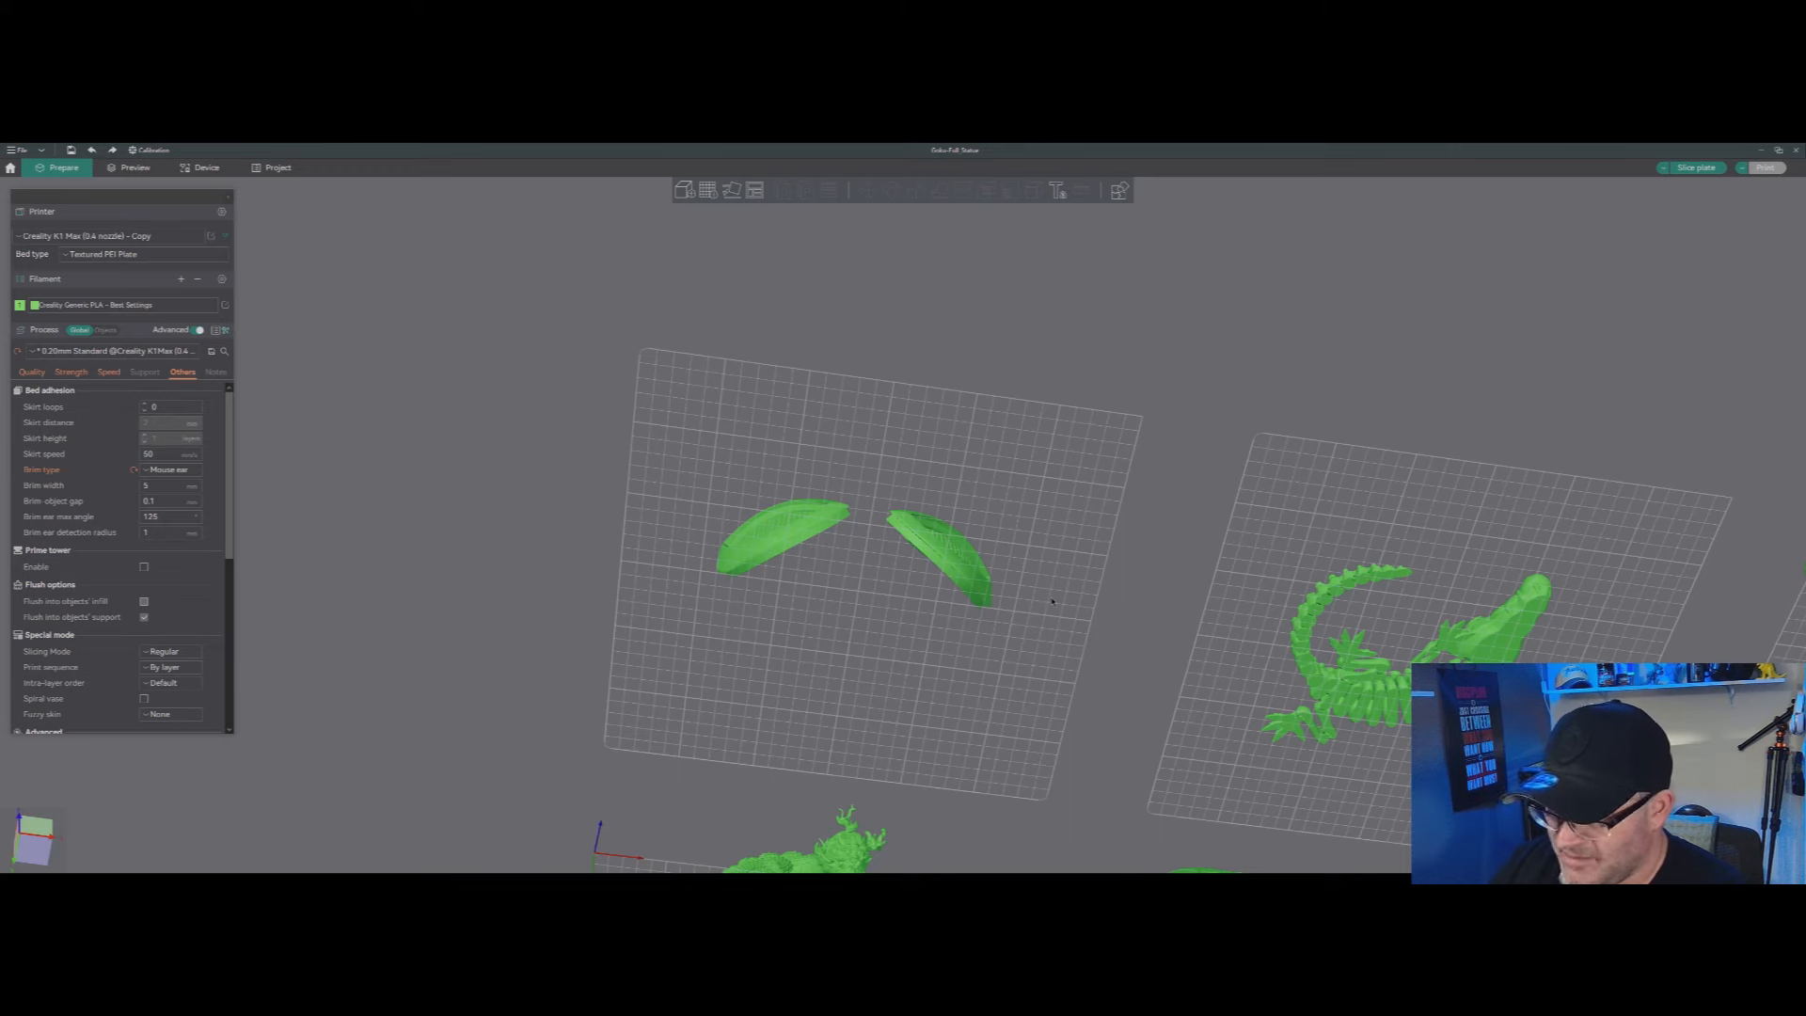
left_click_drag(1029, 597, 1027, 656)
right_click_drag(1514, 487, 1120, 500)
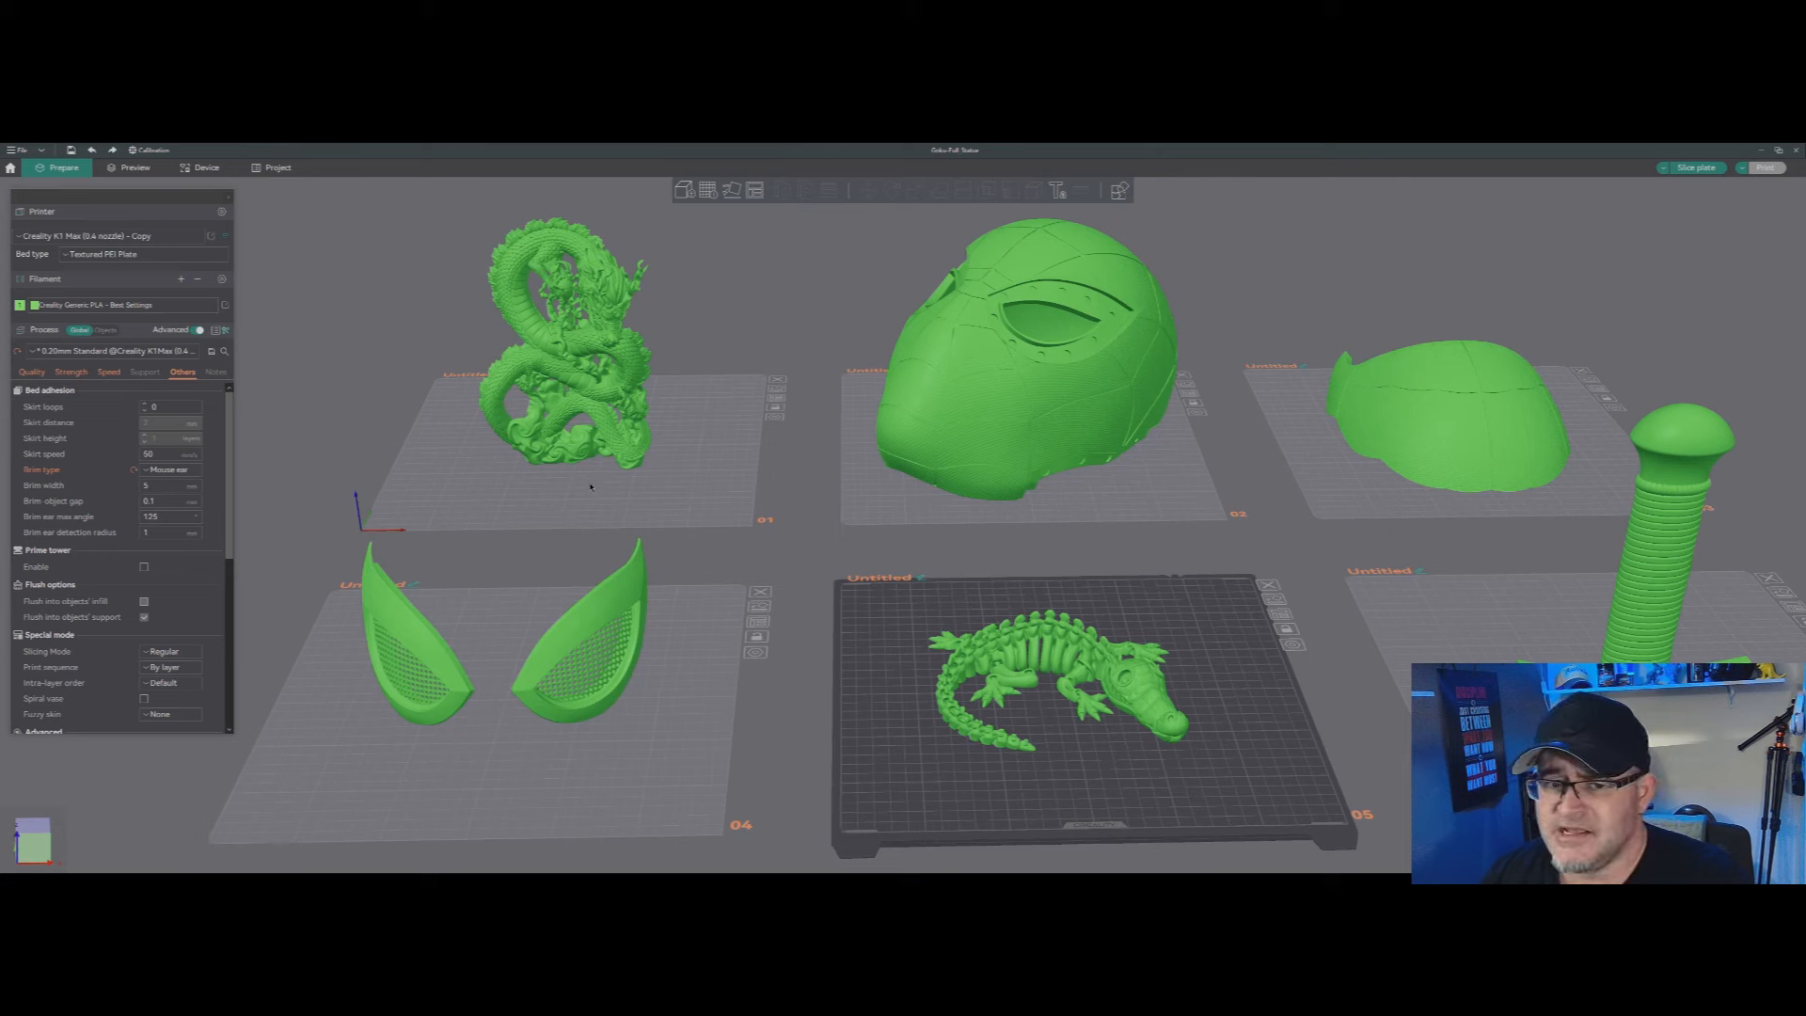
Step: Enable the prime tower and review its parameters together with the flush options
left_click(144, 566)
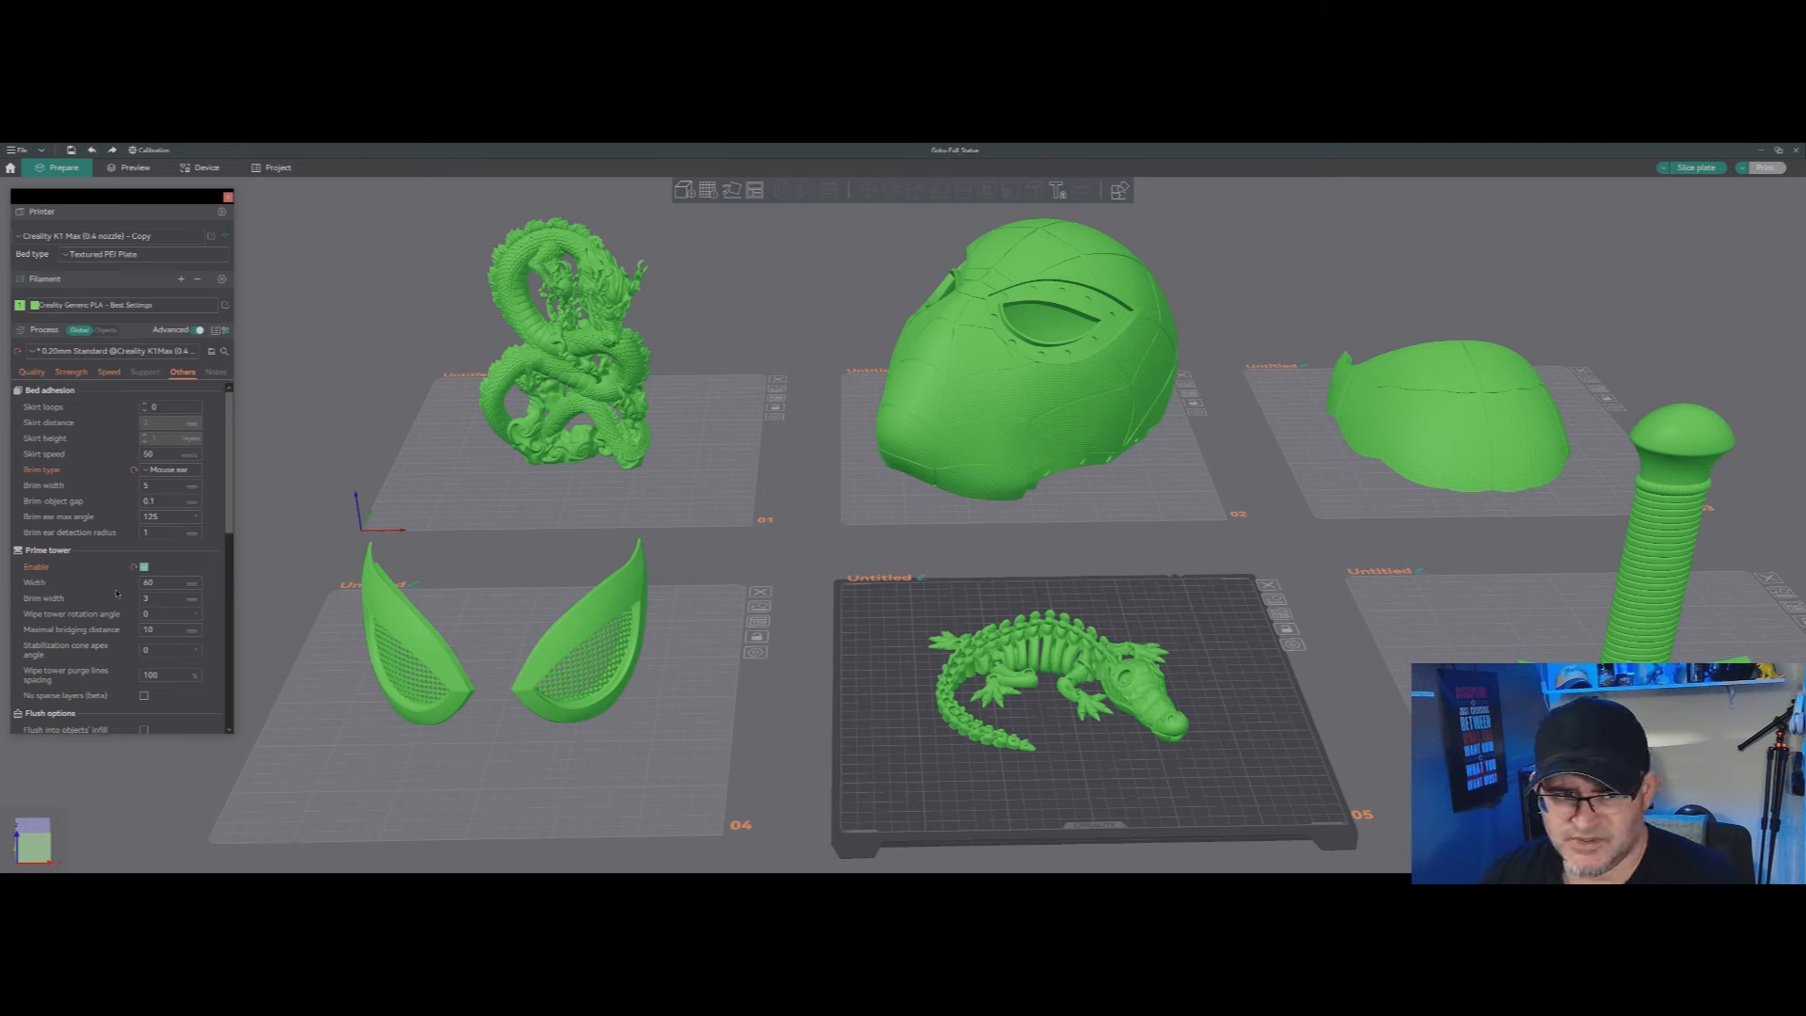
scroll(115, 594, "down", 2)
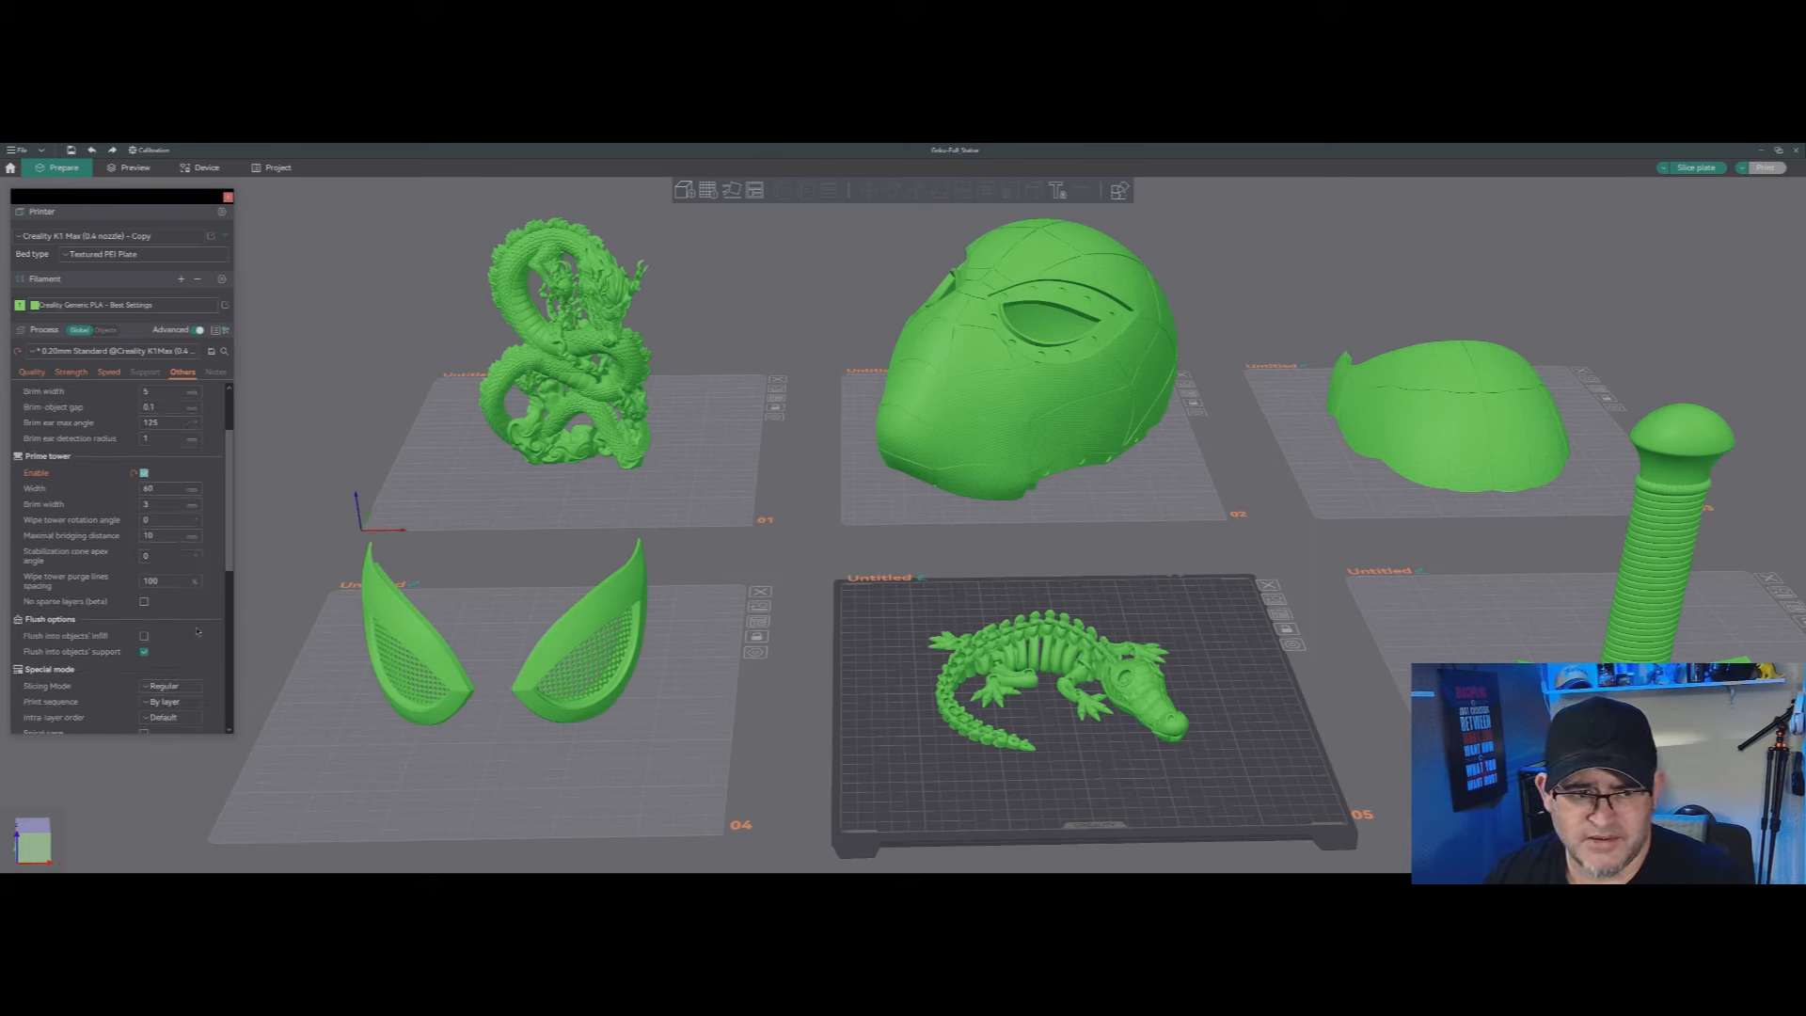
scroll(197, 632, "down", 3)
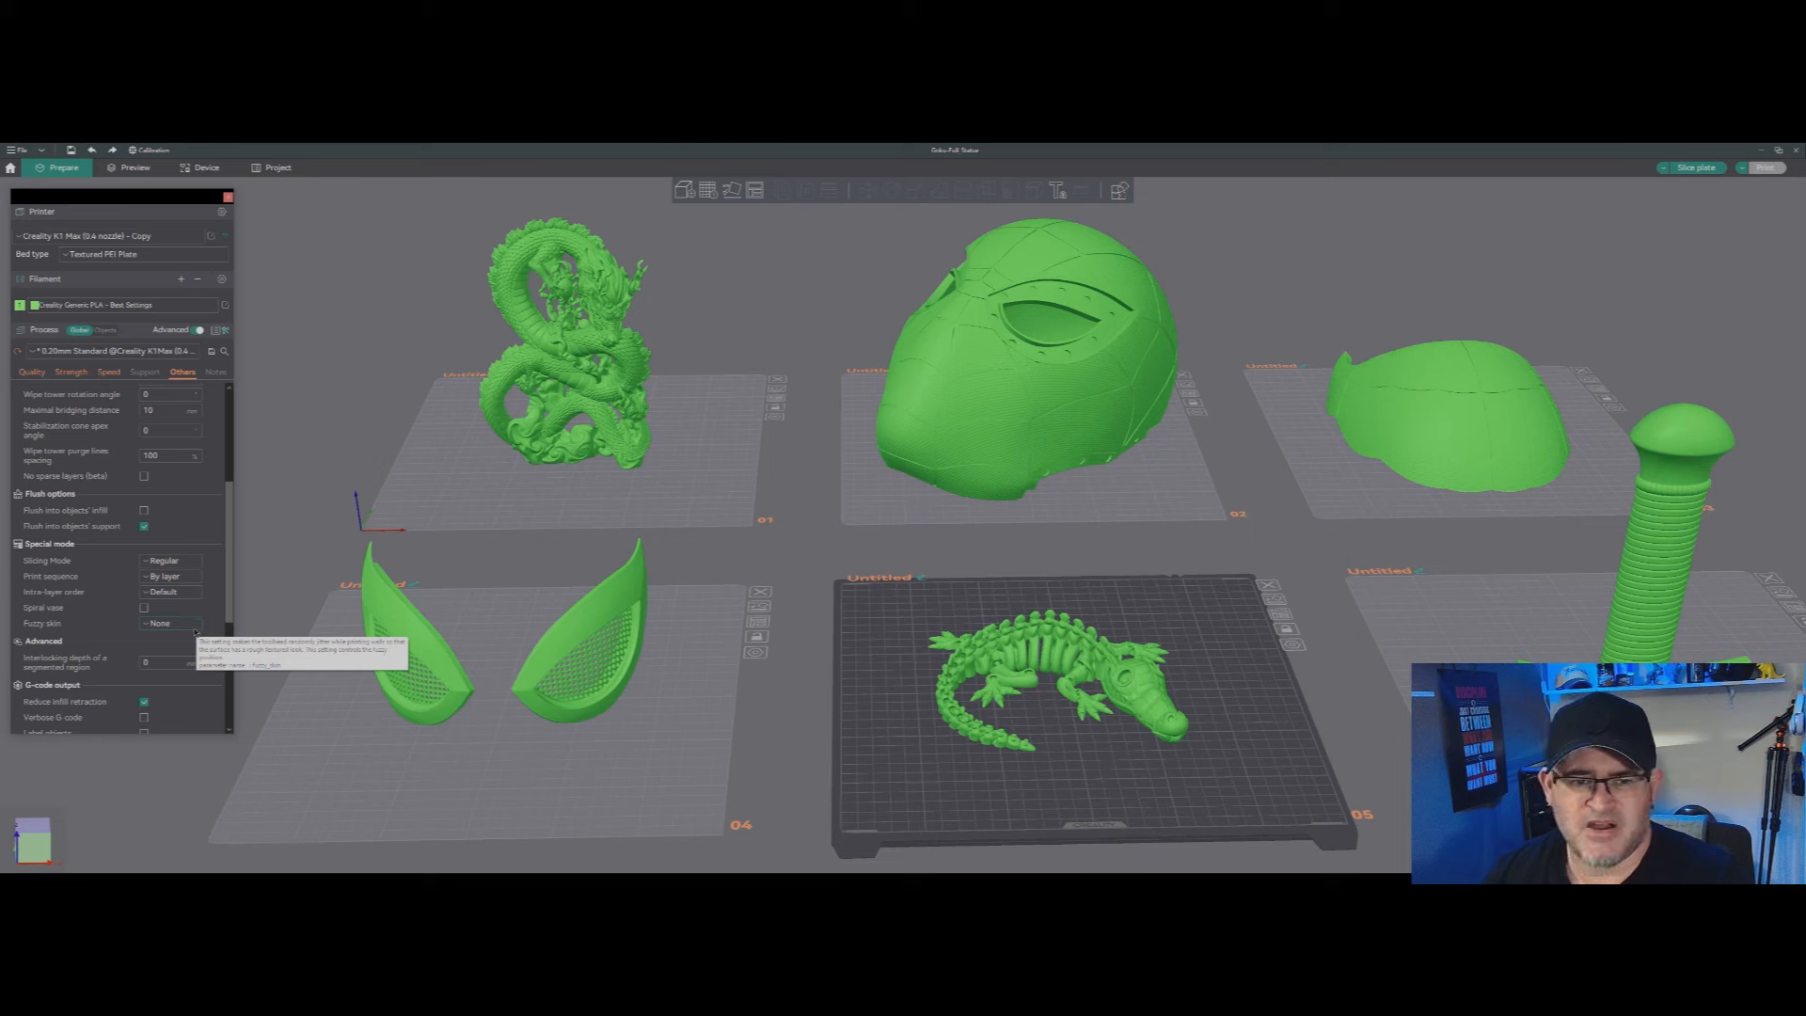
Step: Review the slicing mode and print sequence choices, plus the G-code output and post-processing settings
left_click(147, 561)
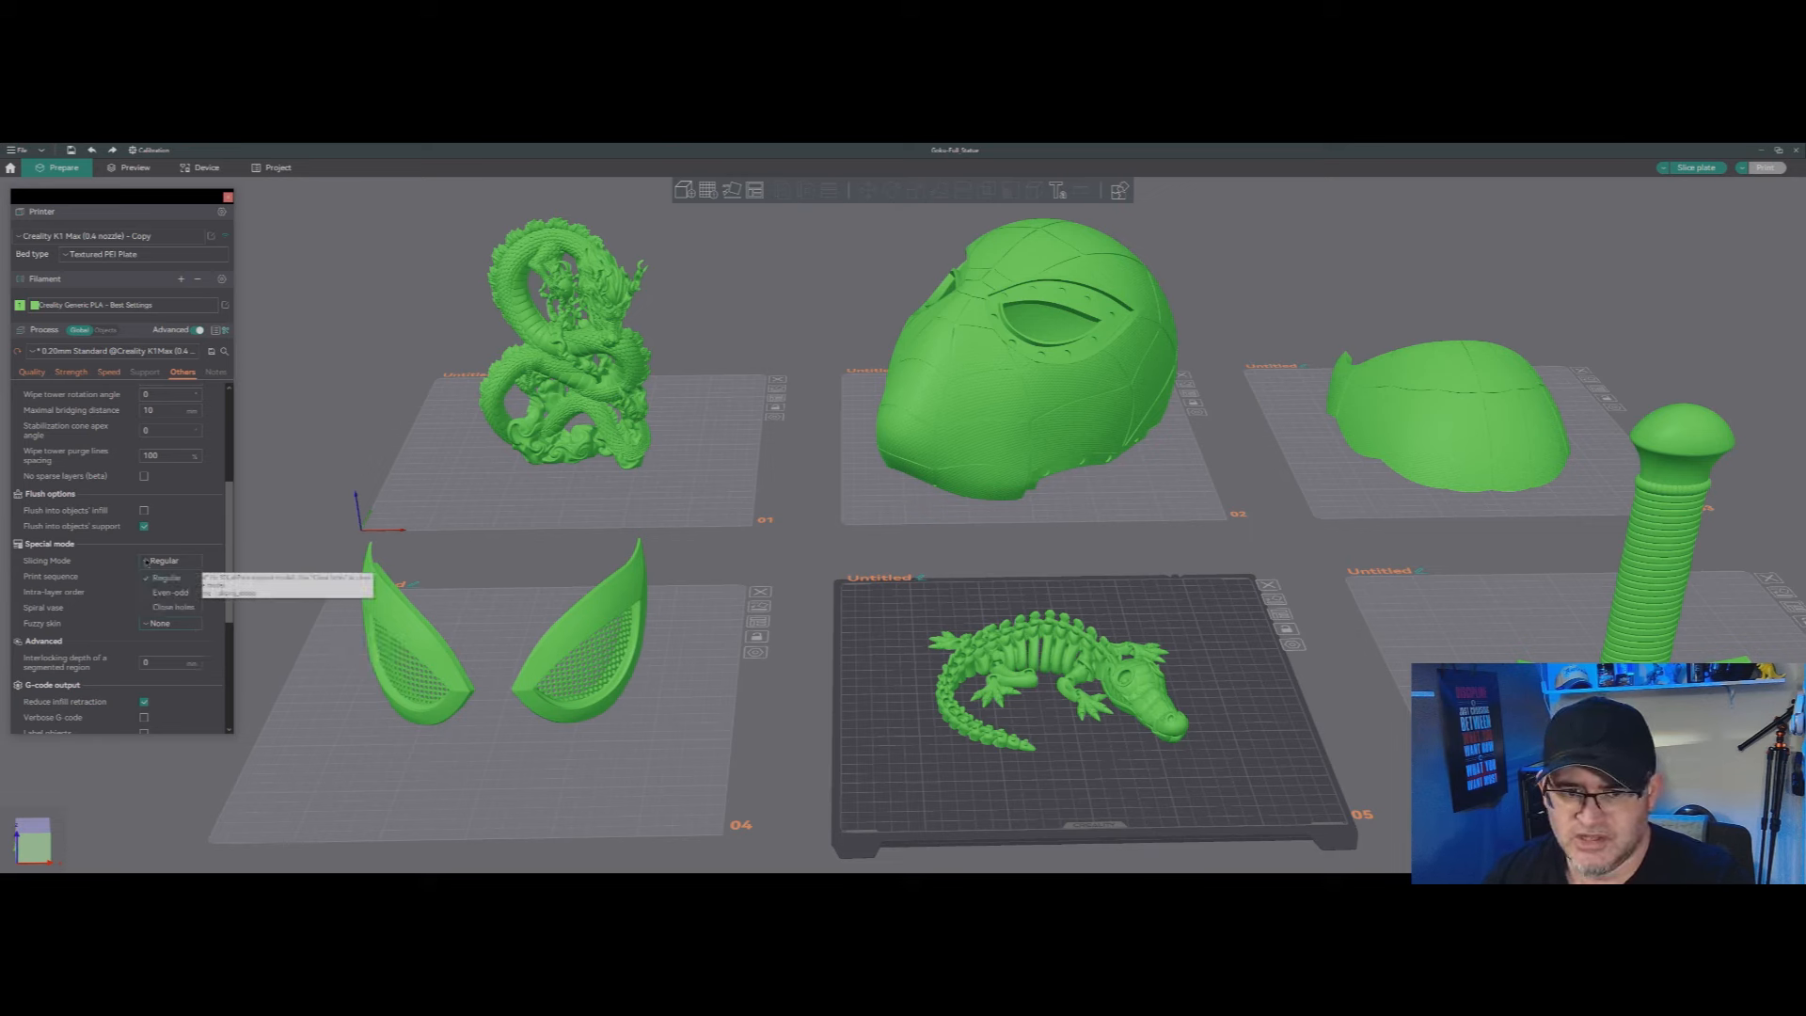
left_click(148, 562)
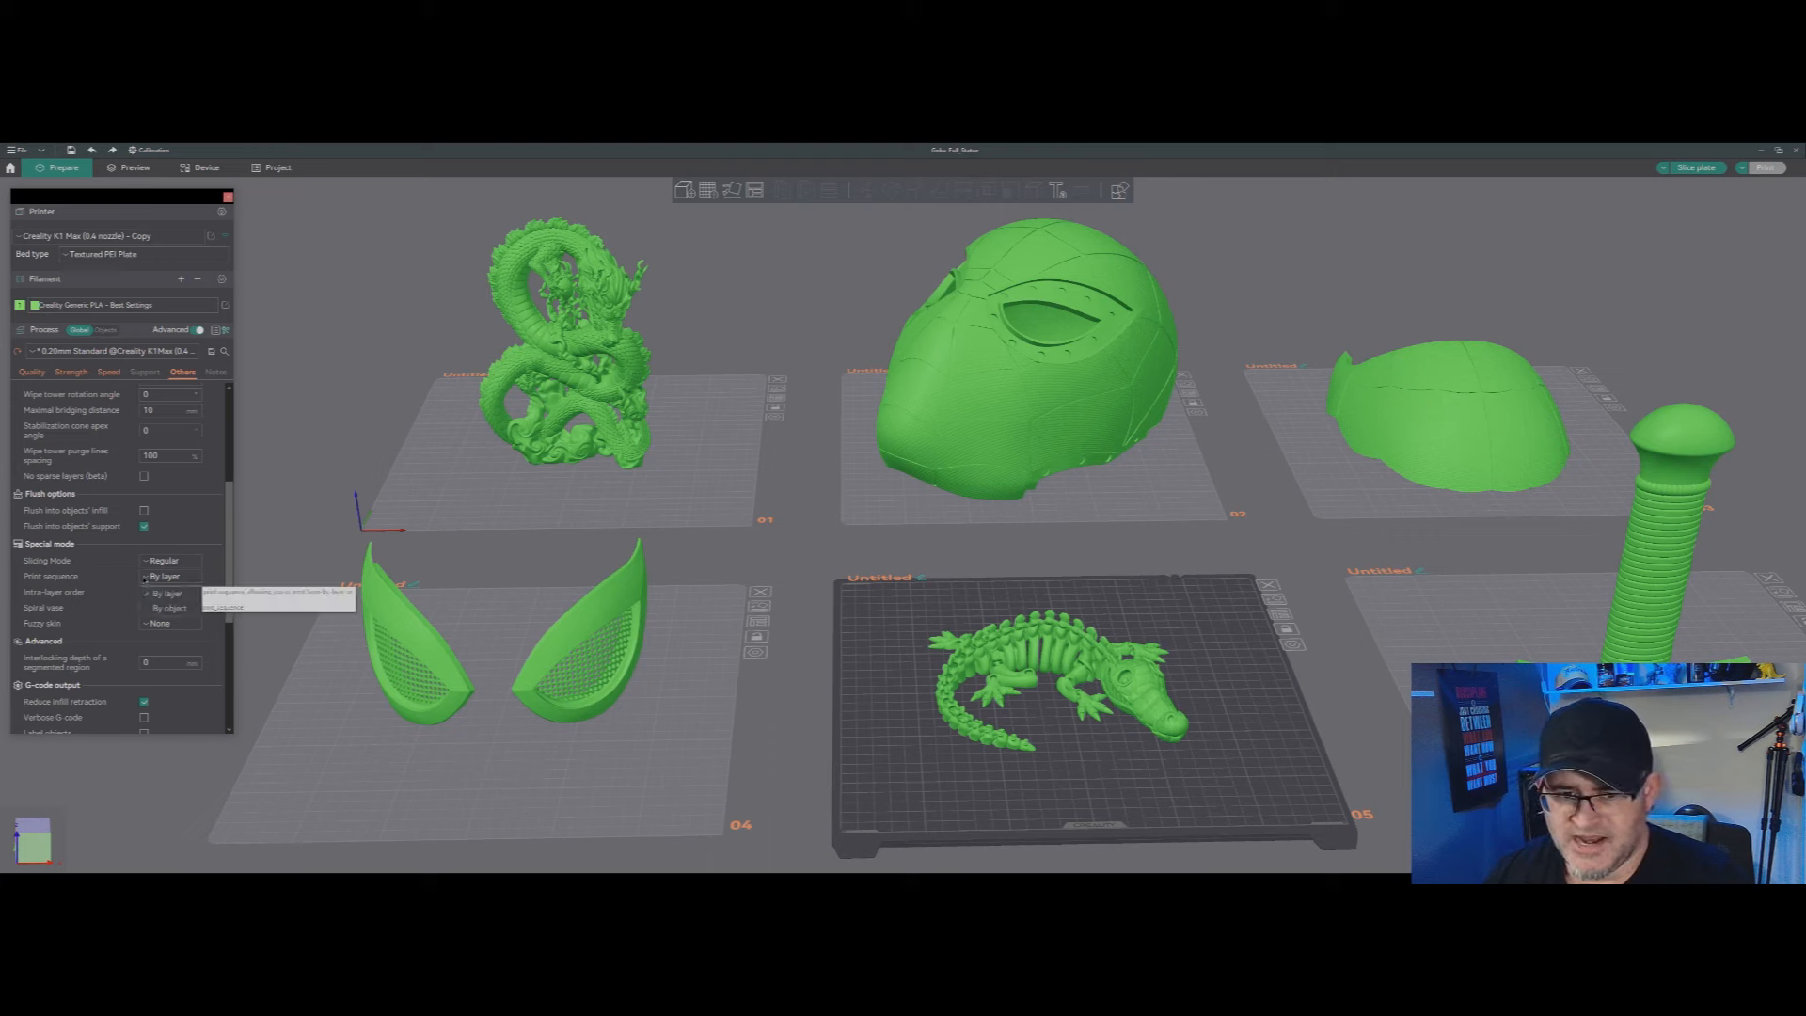
left_click(165, 576)
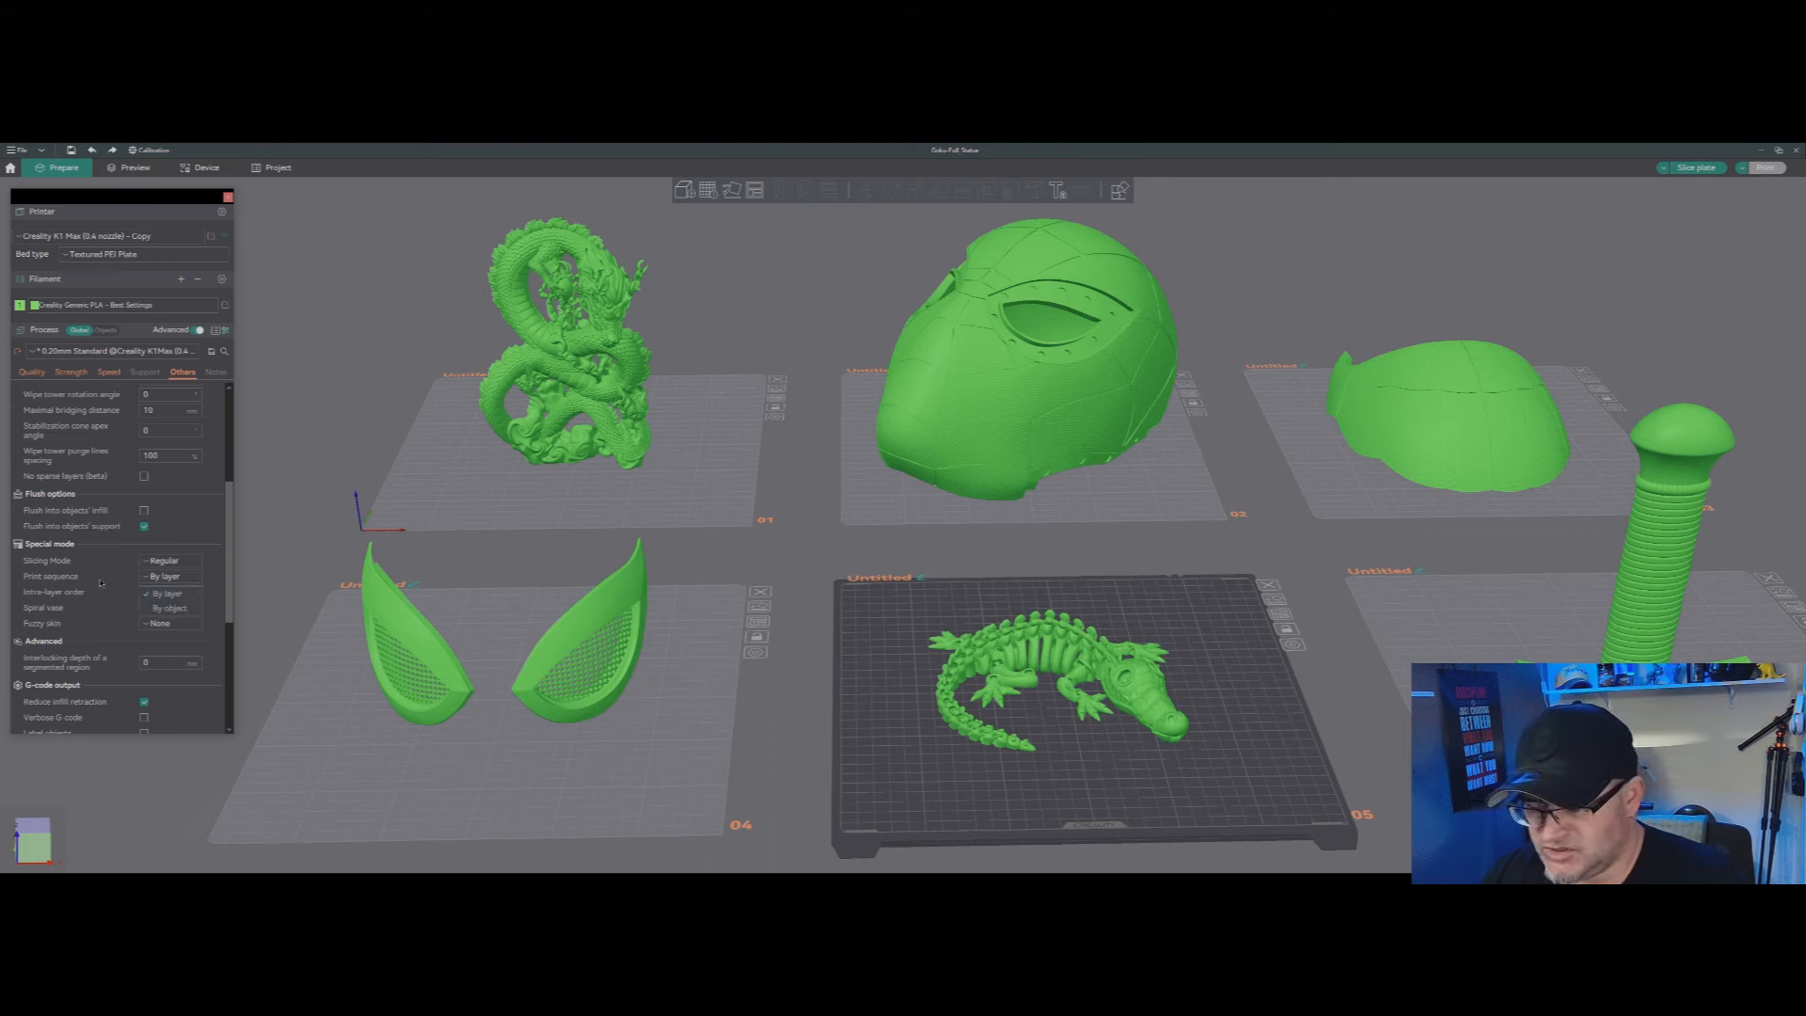
left_click(101, 582)
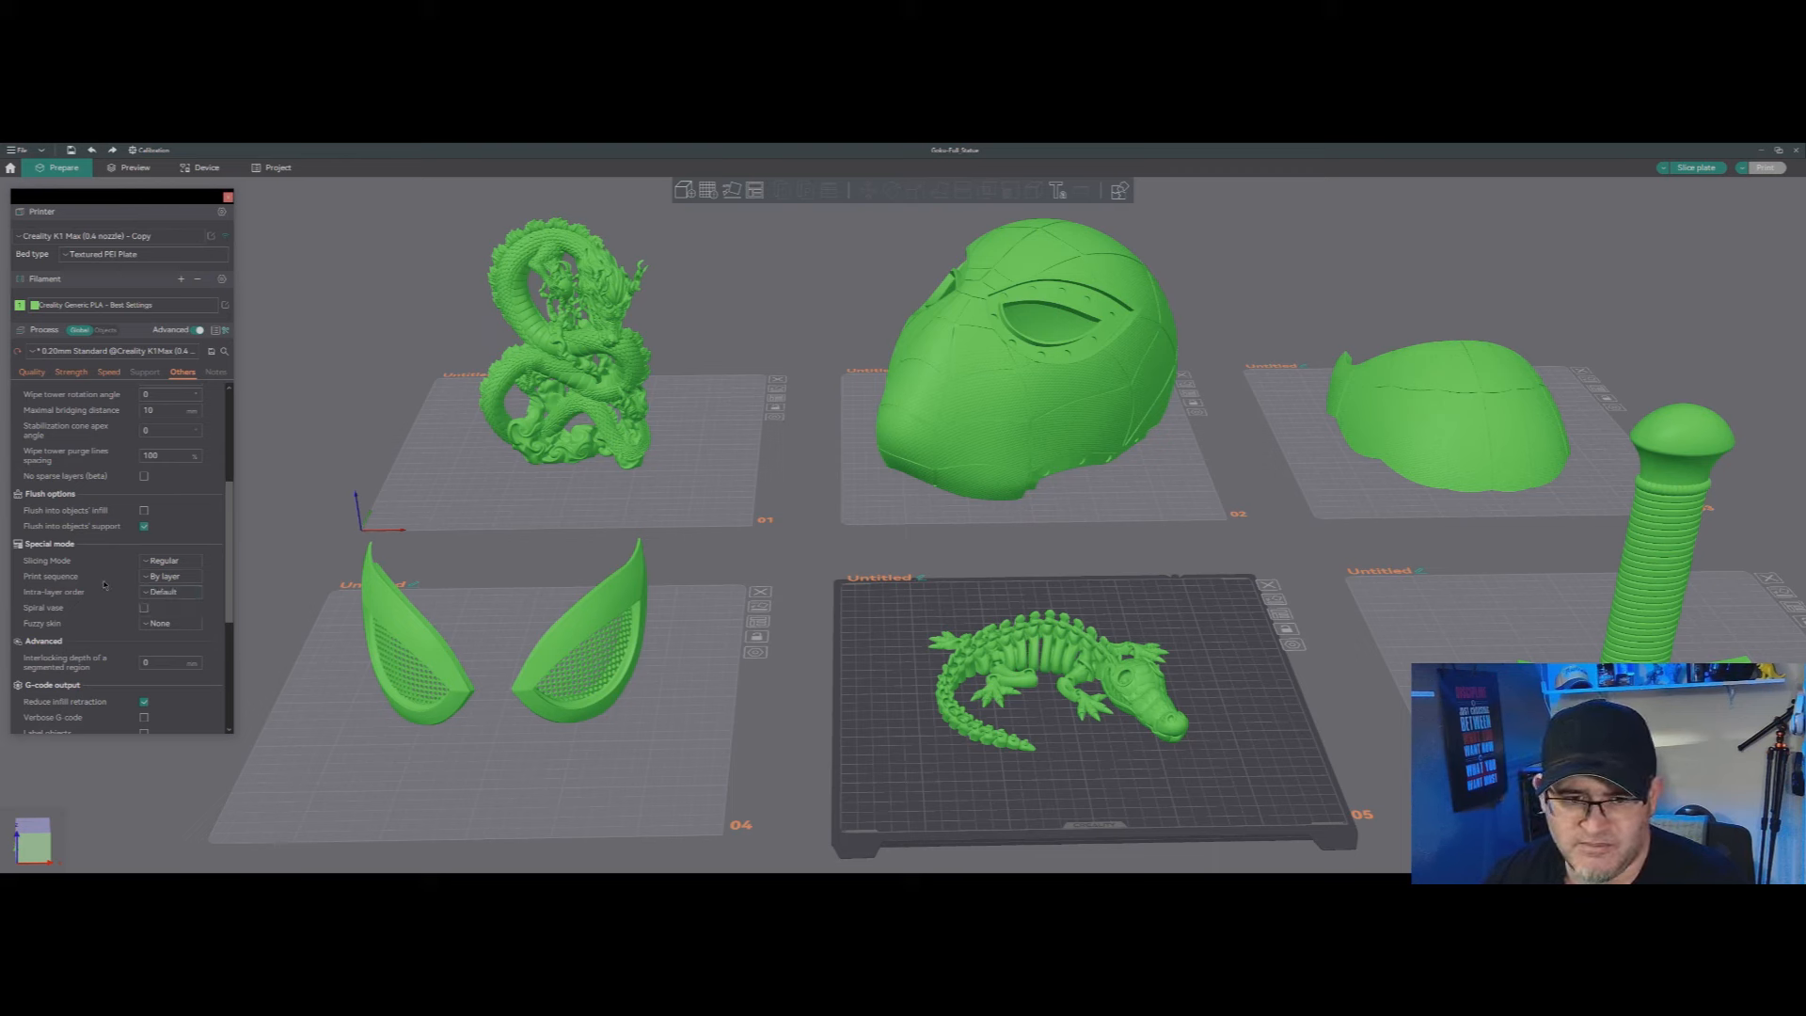
scroll(106, 584, "down", 3)
scroll(110, 626, "down", 3)
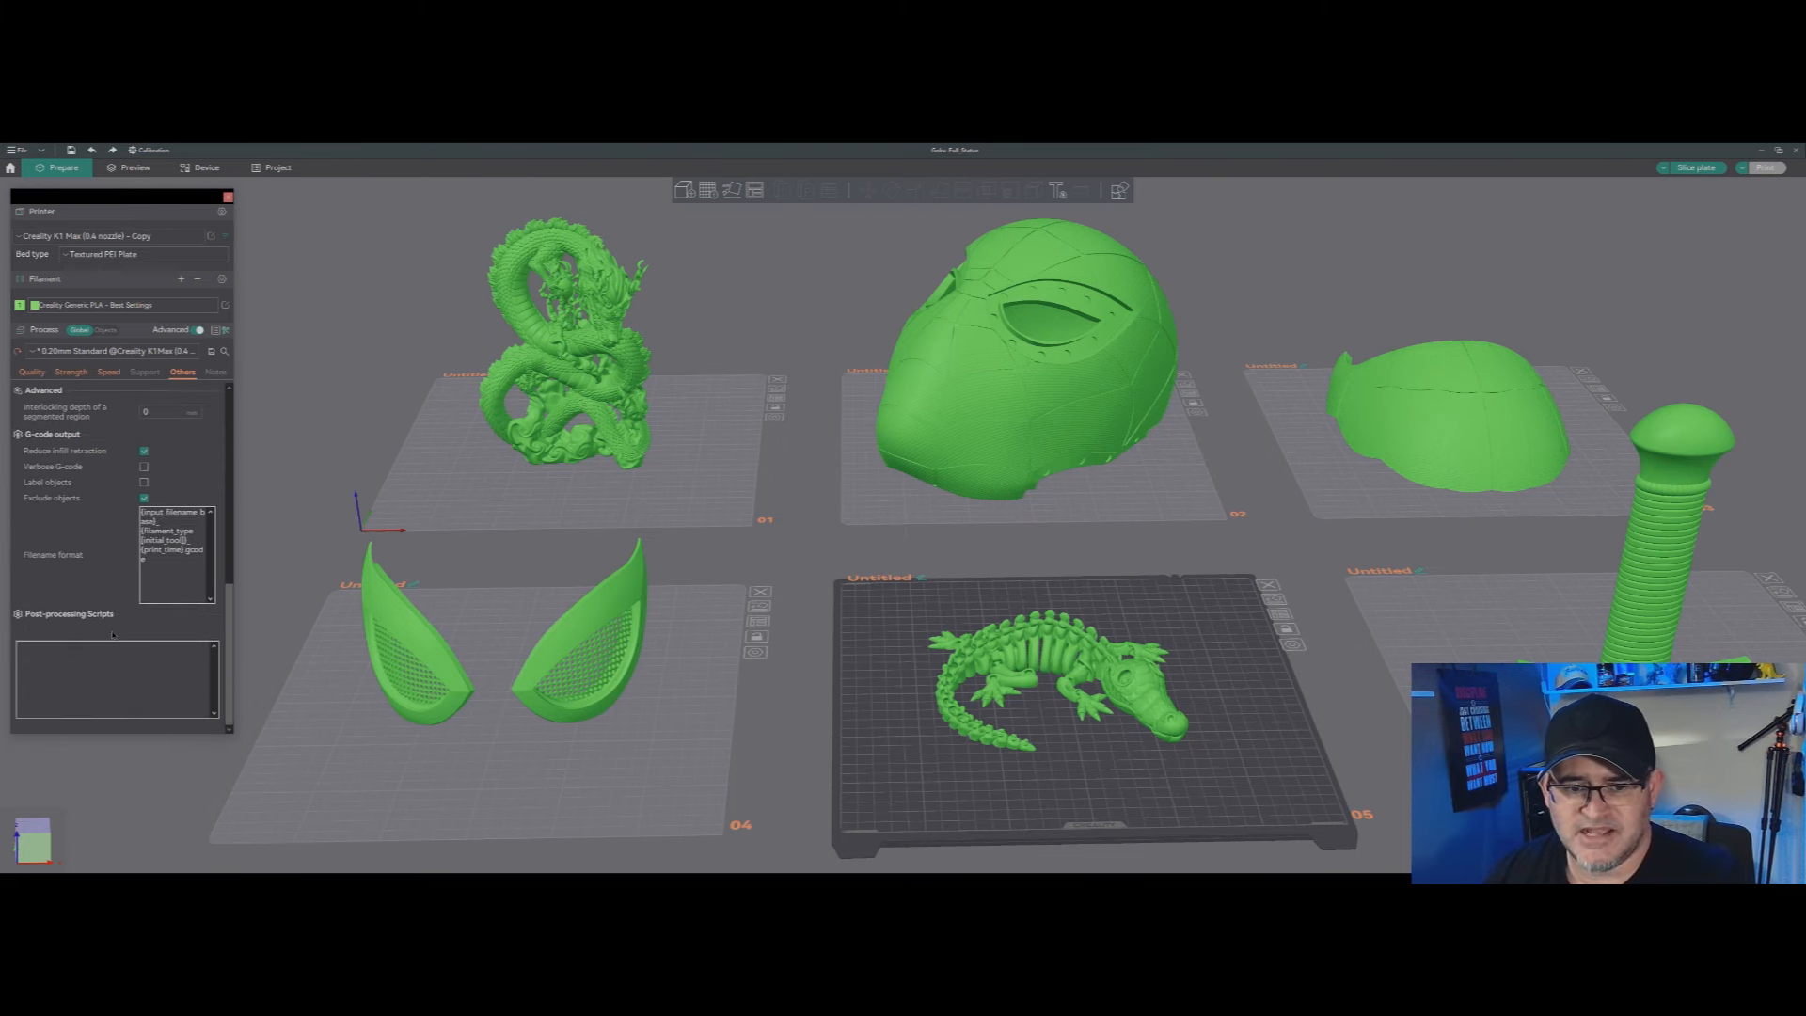
scroll(196, 429, "up", 5)
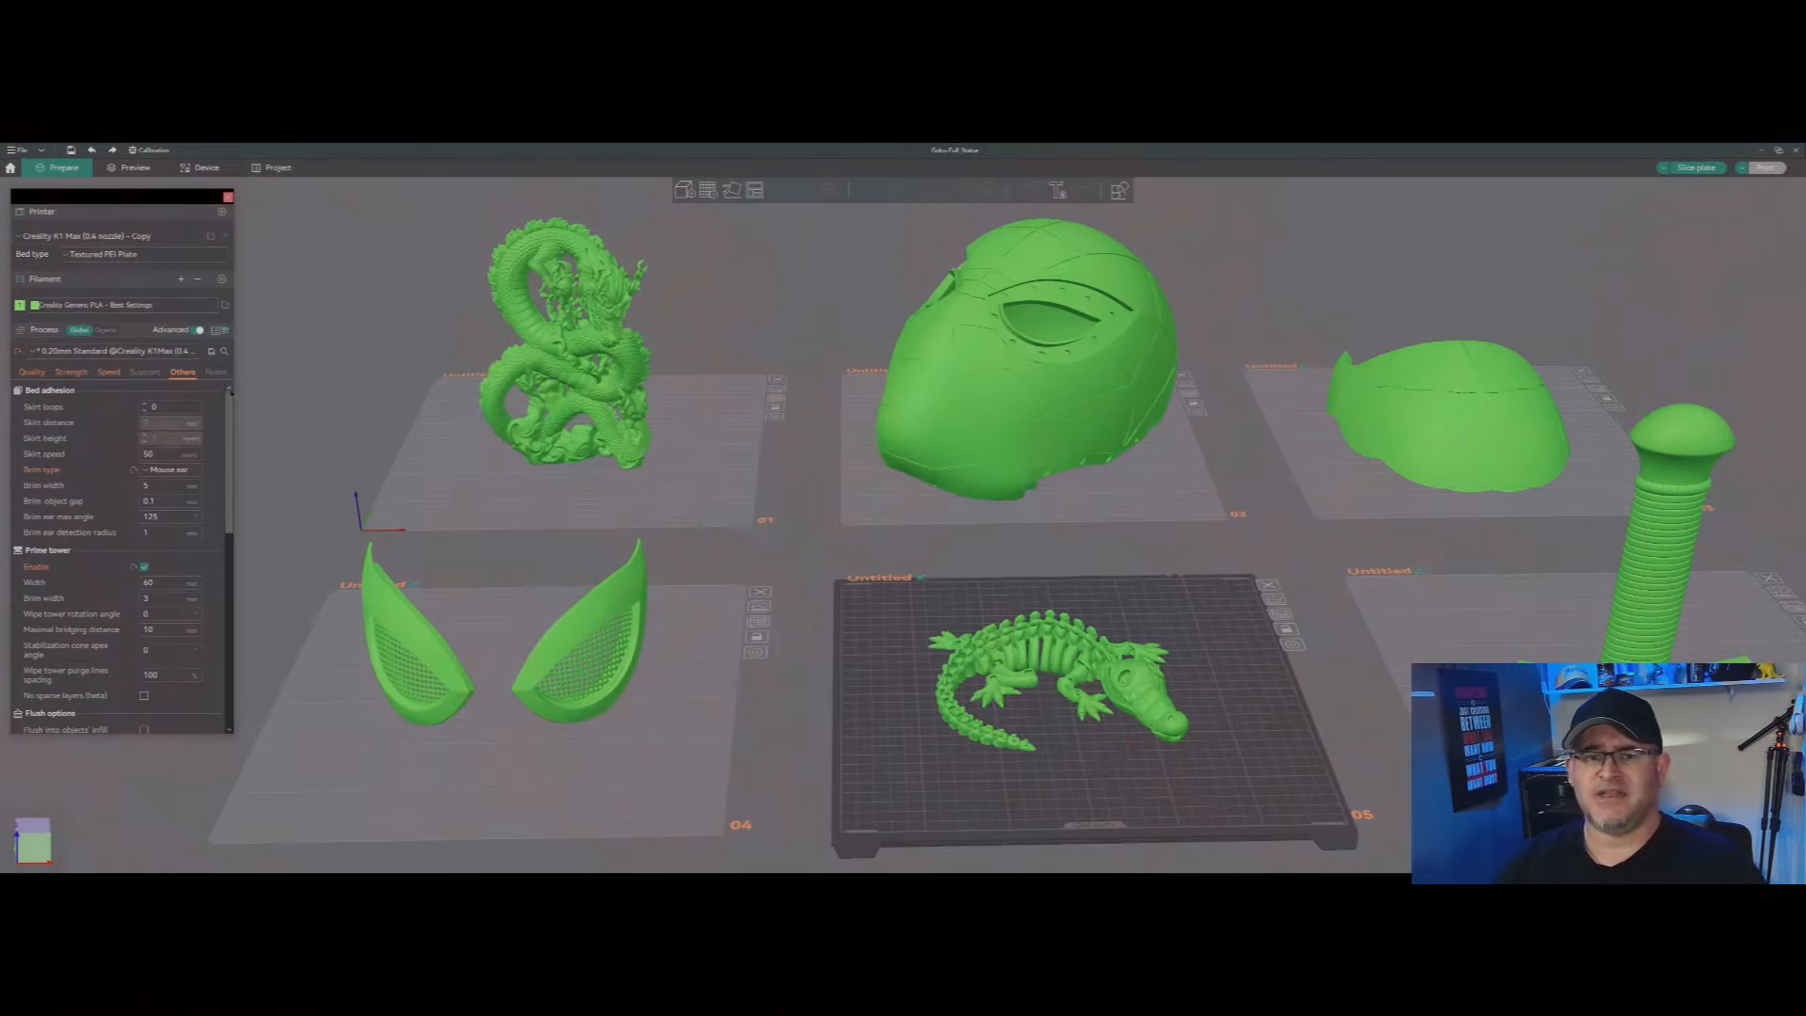
scroll(90, 426, "up", 6)
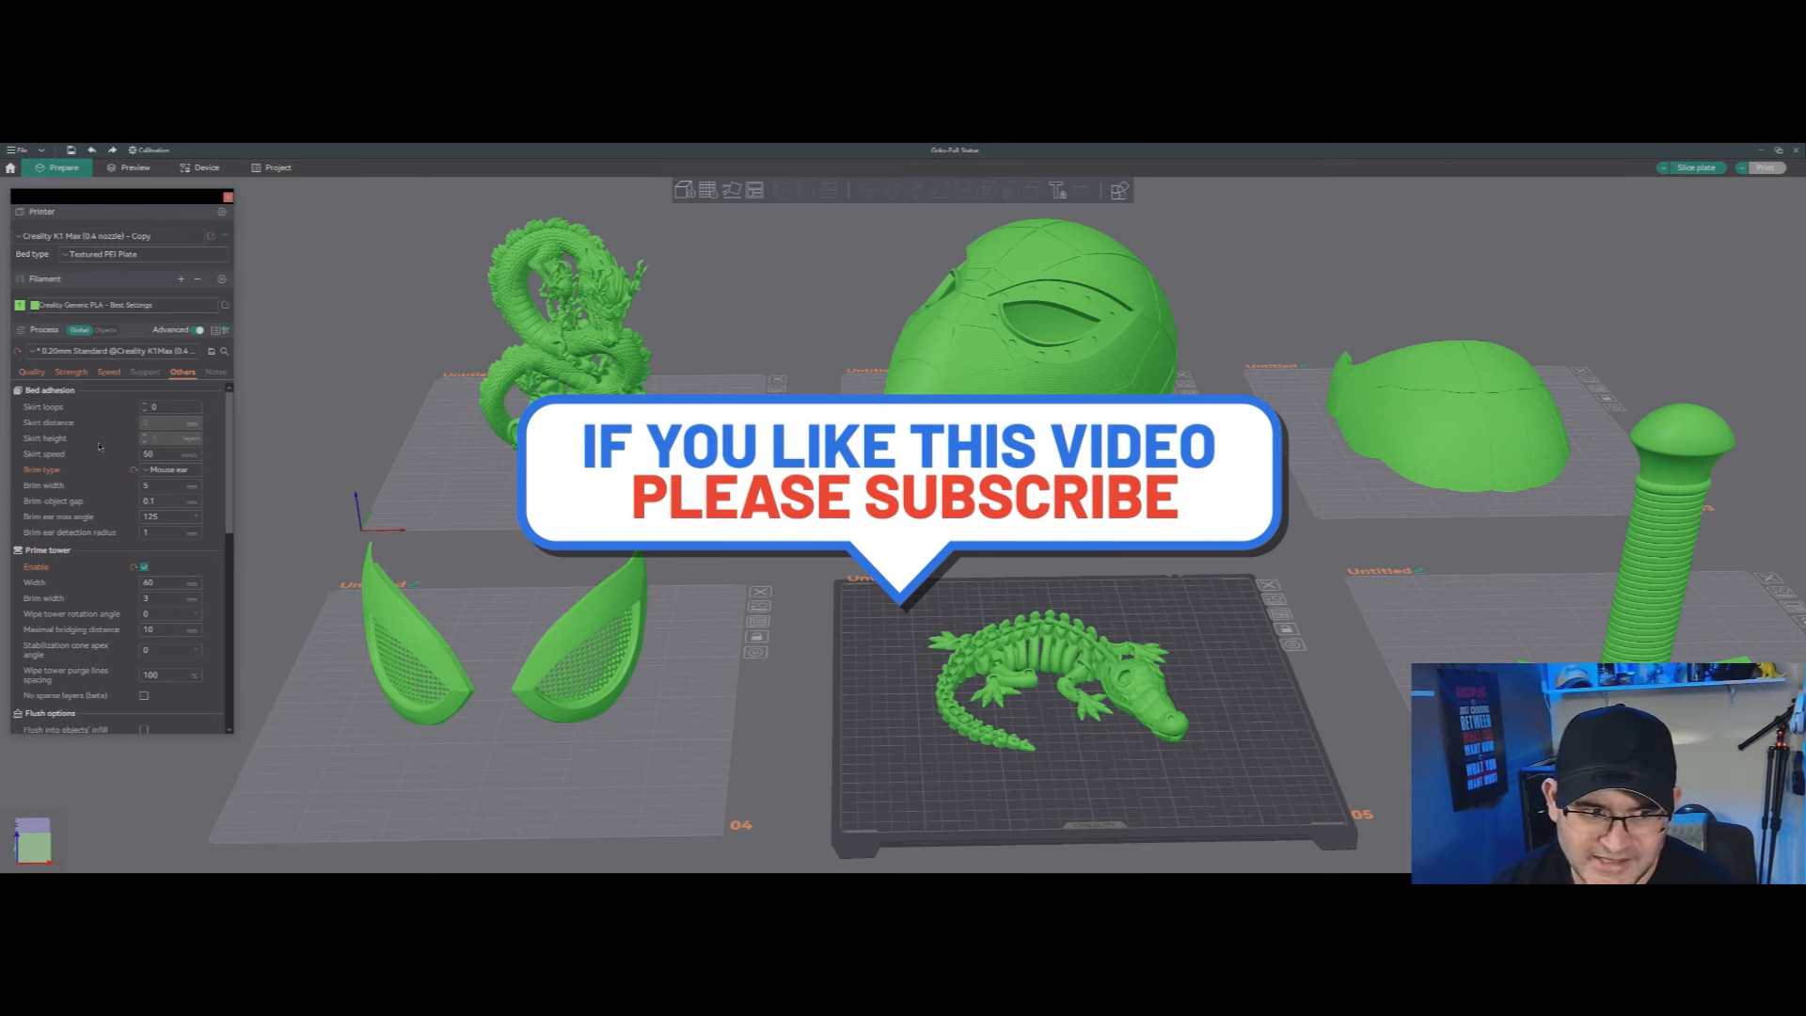
Step: Review the line width and seam quality settings, and browse the user and system process presets
left_click(31, 372)
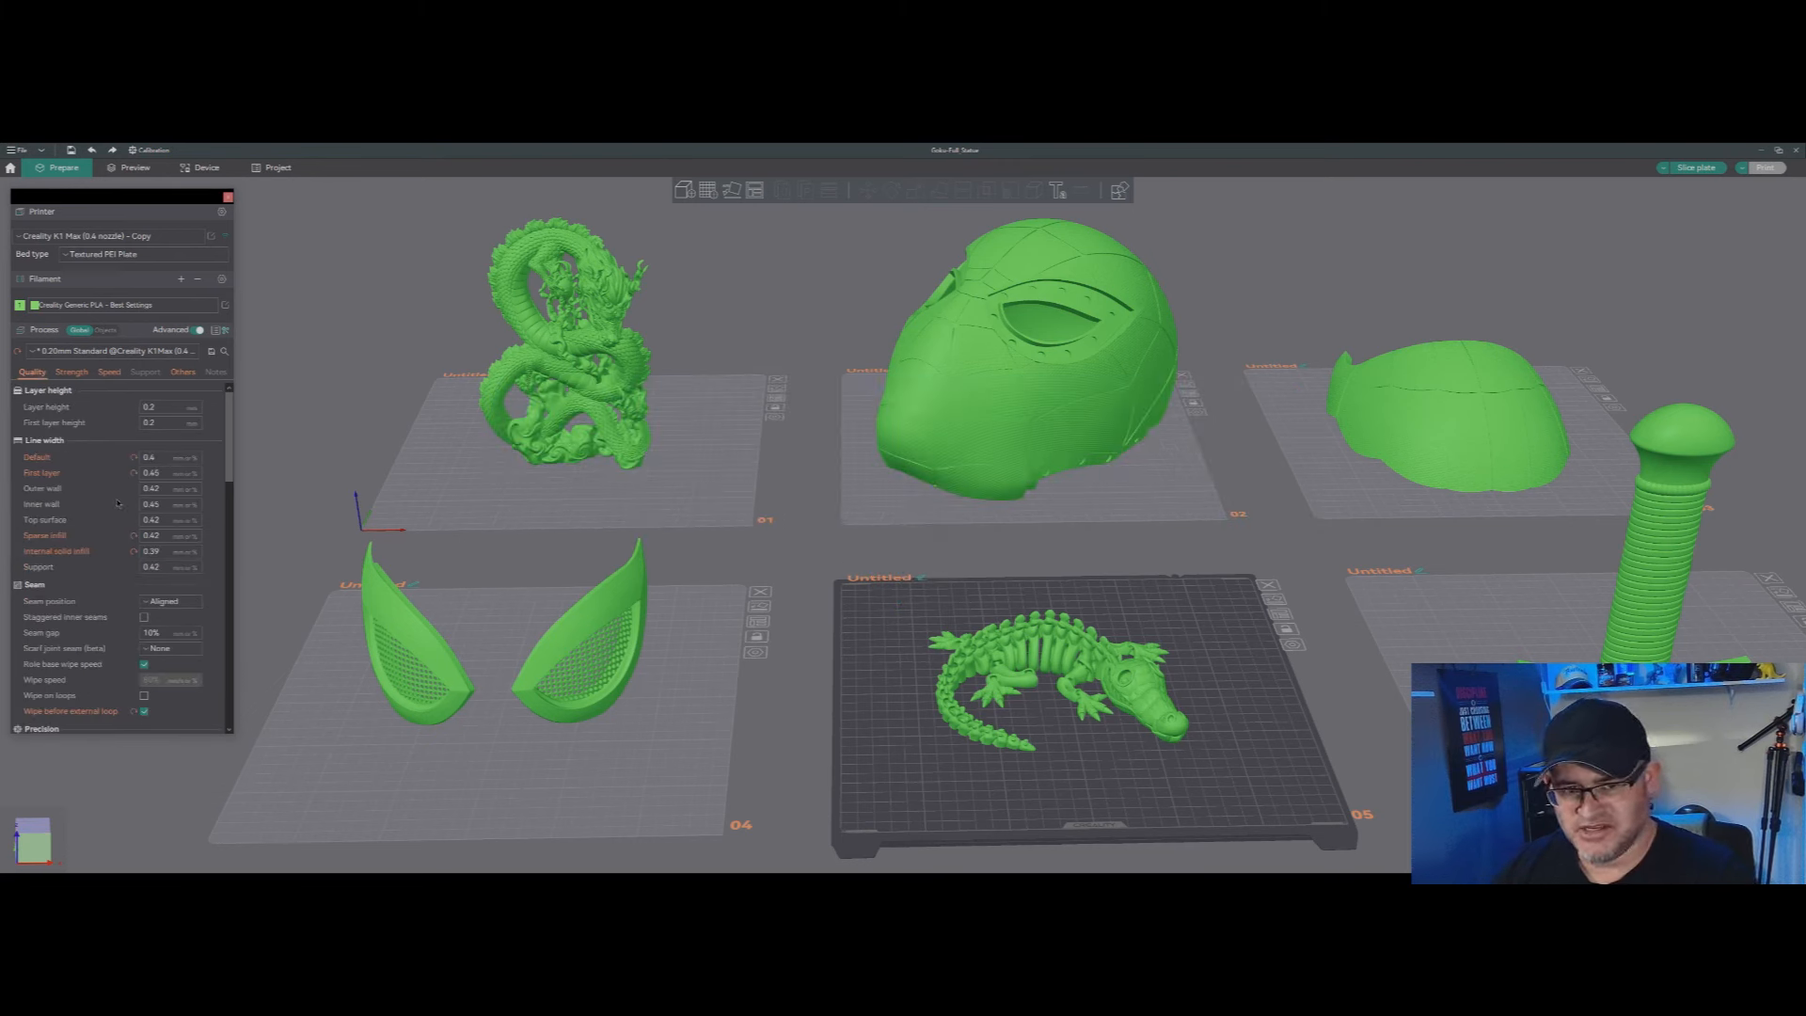
scroll(115, 502, "down", 2)
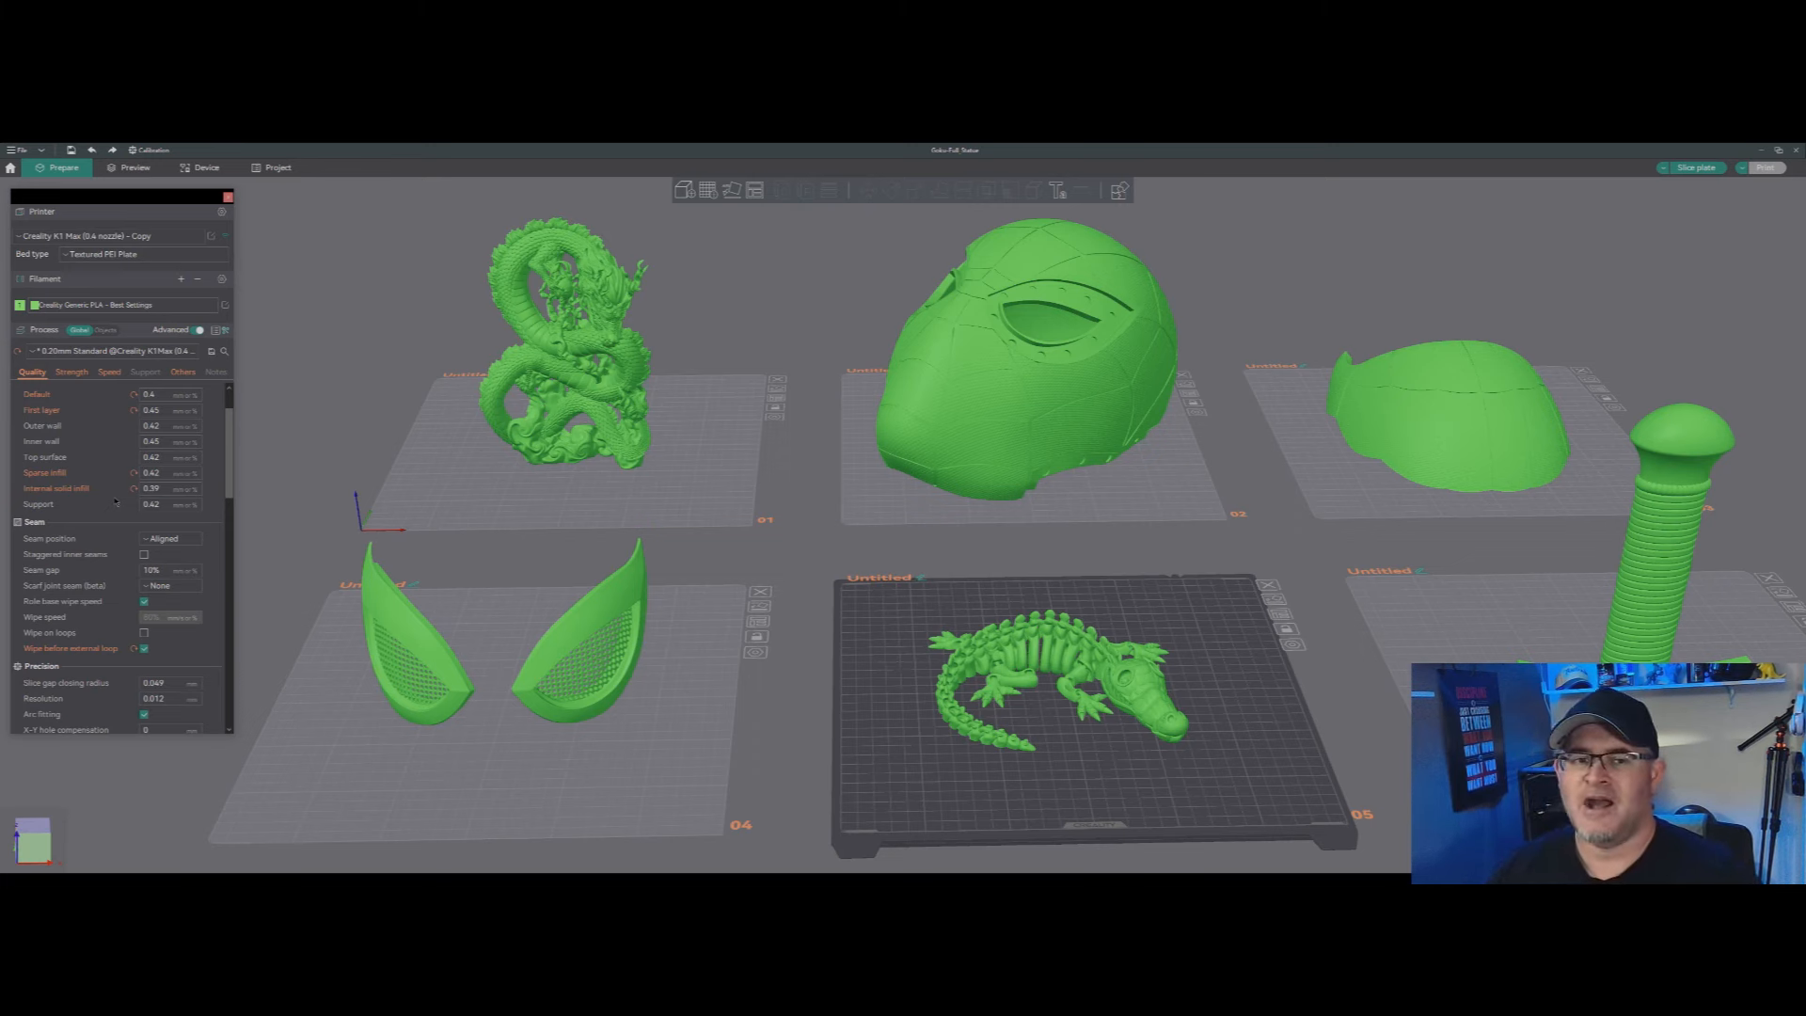
left_click(35, 353)
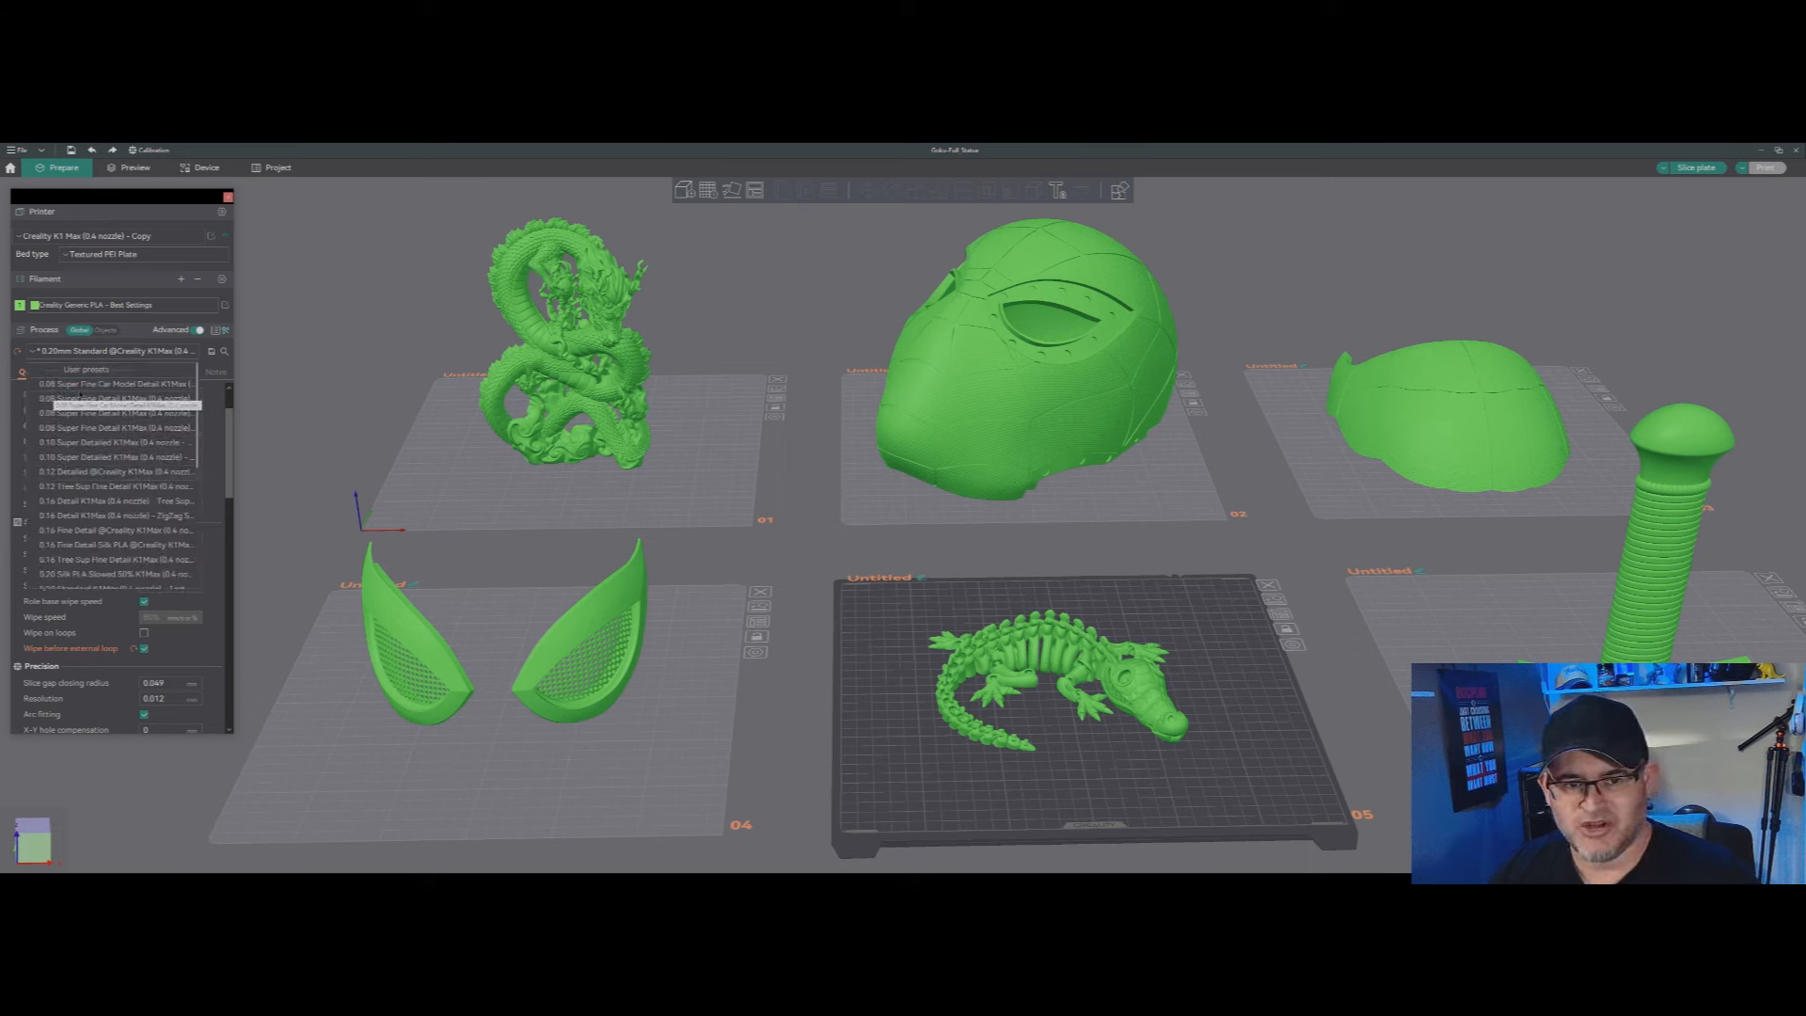
scroll(92, 428, "down", 6)
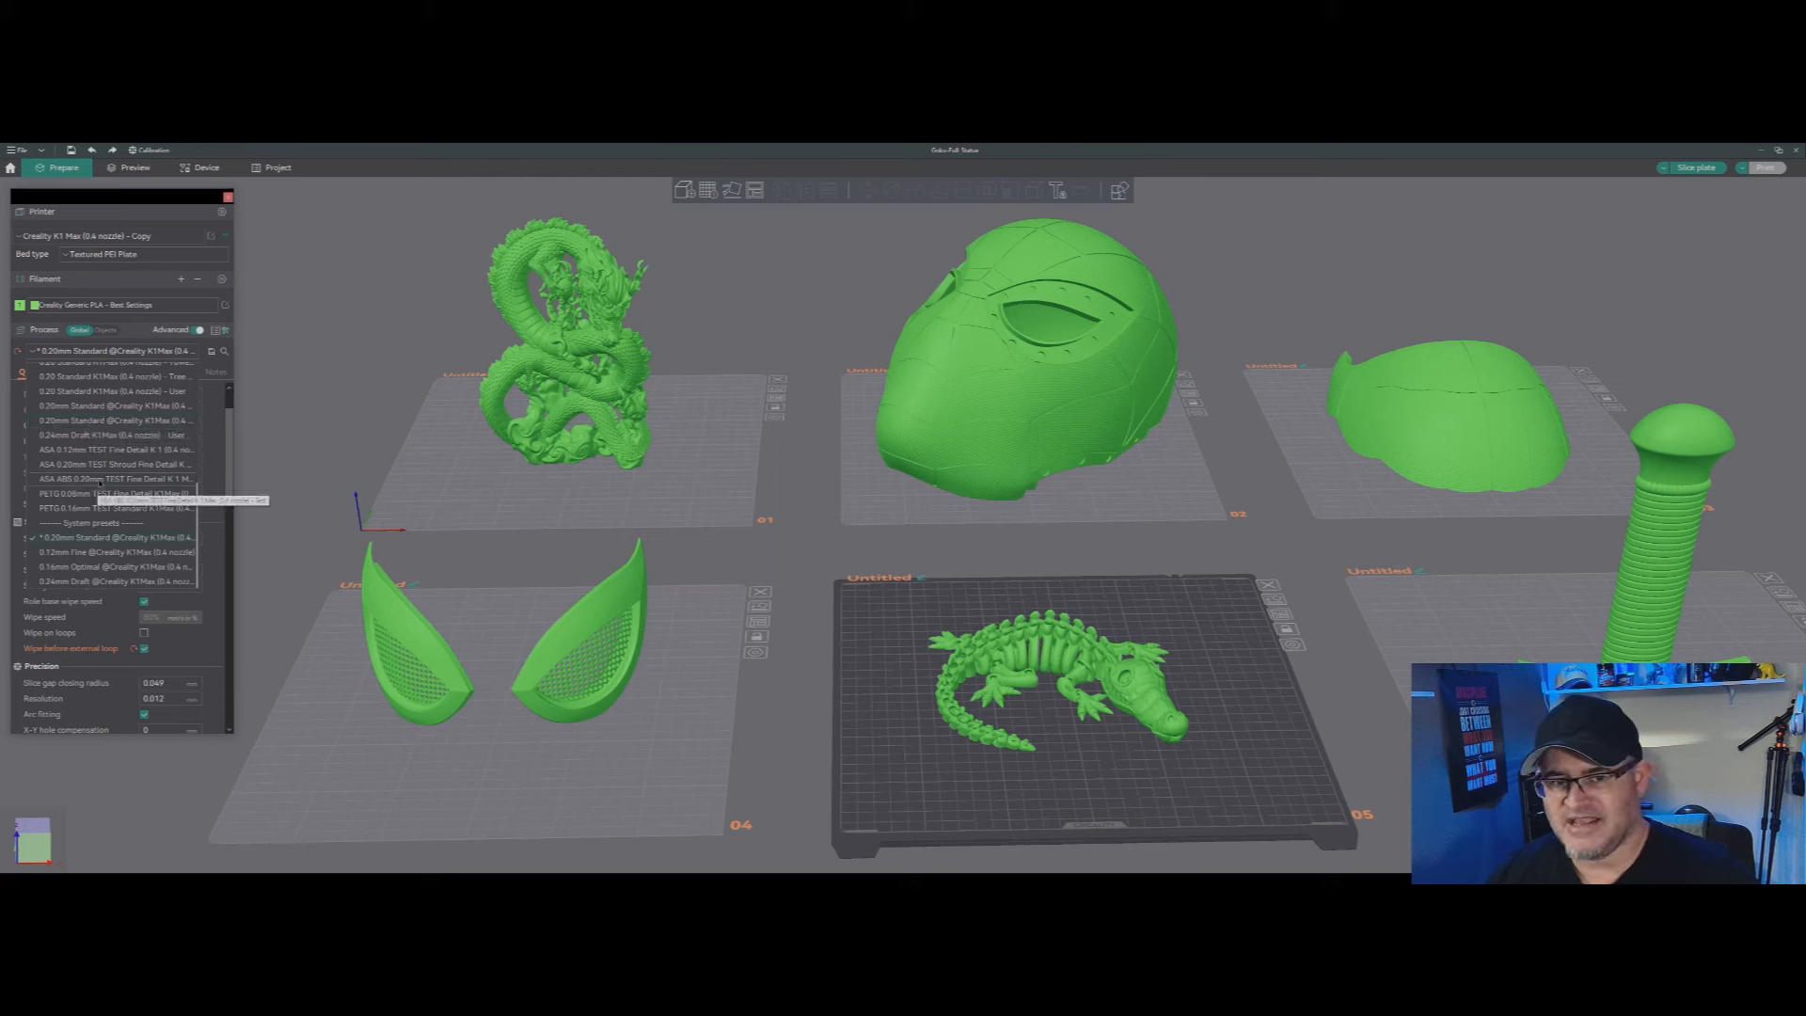
scroll(99, 484, "up", 2)
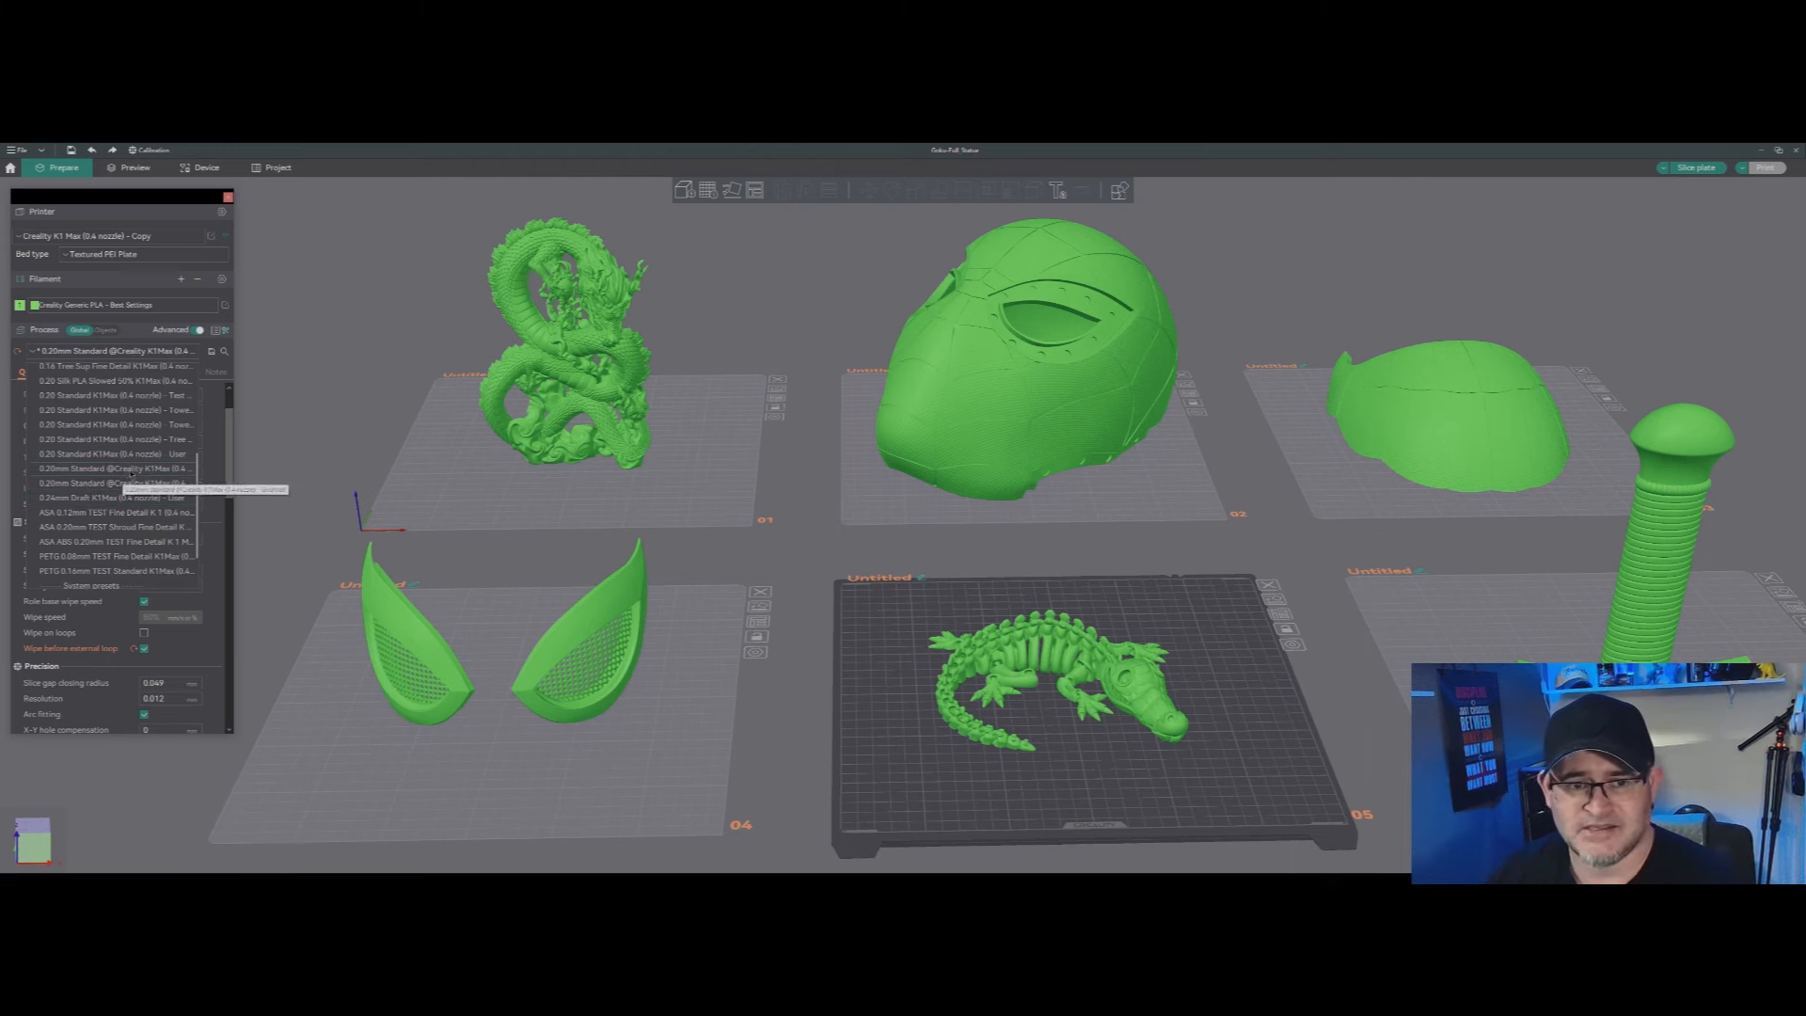
scroll(123, 496, "up", 2)
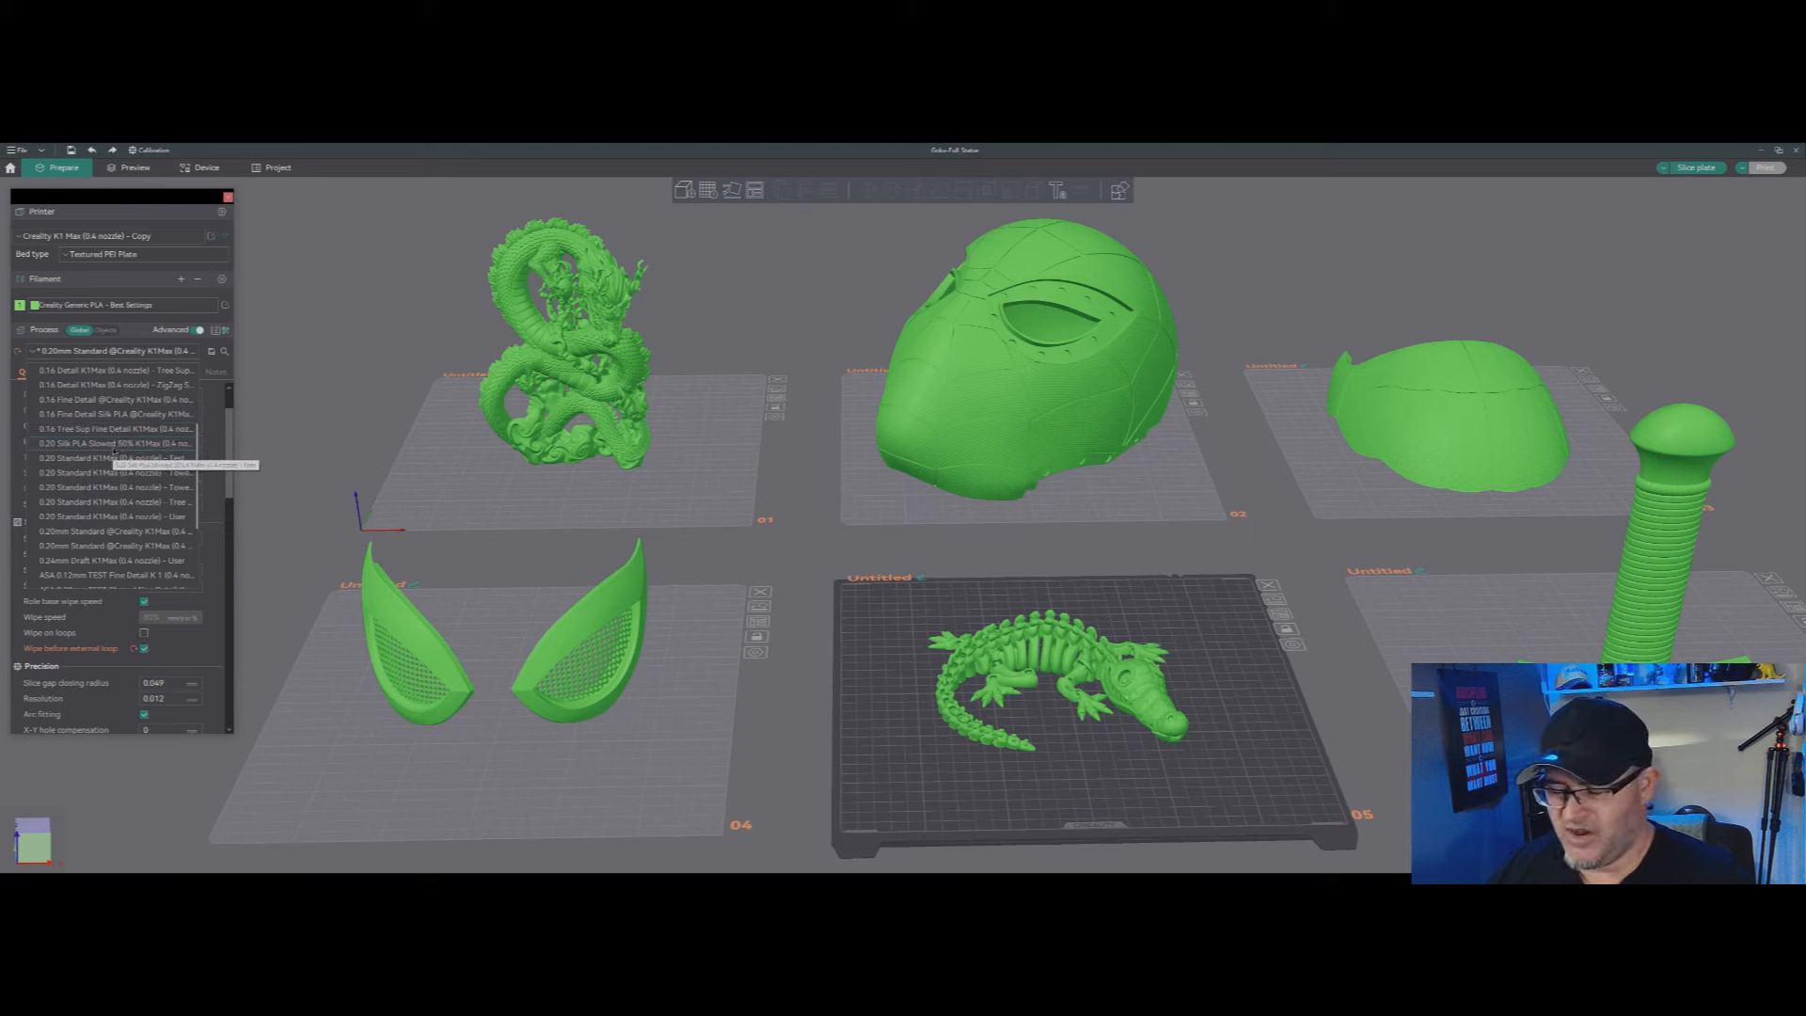
left_click(227, 426)
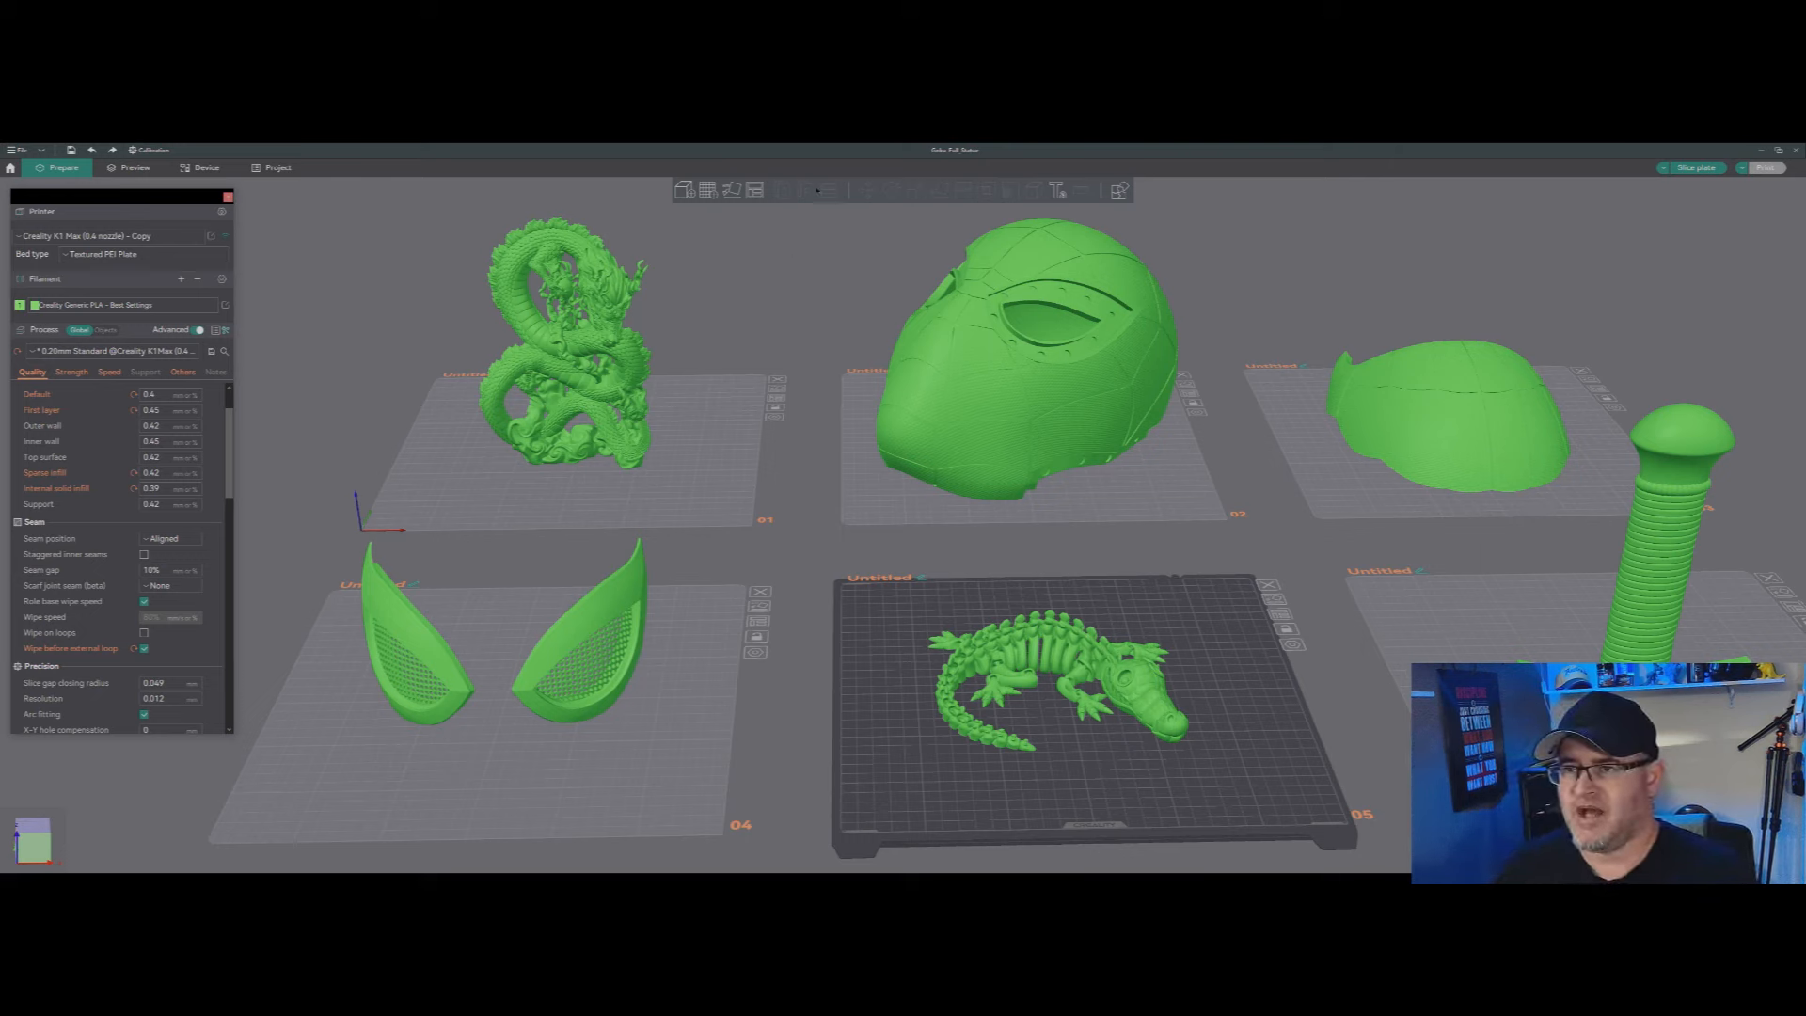
Step: Select the mask model on plate 02 and view it at a slightly different angle
left_click(978, 388)
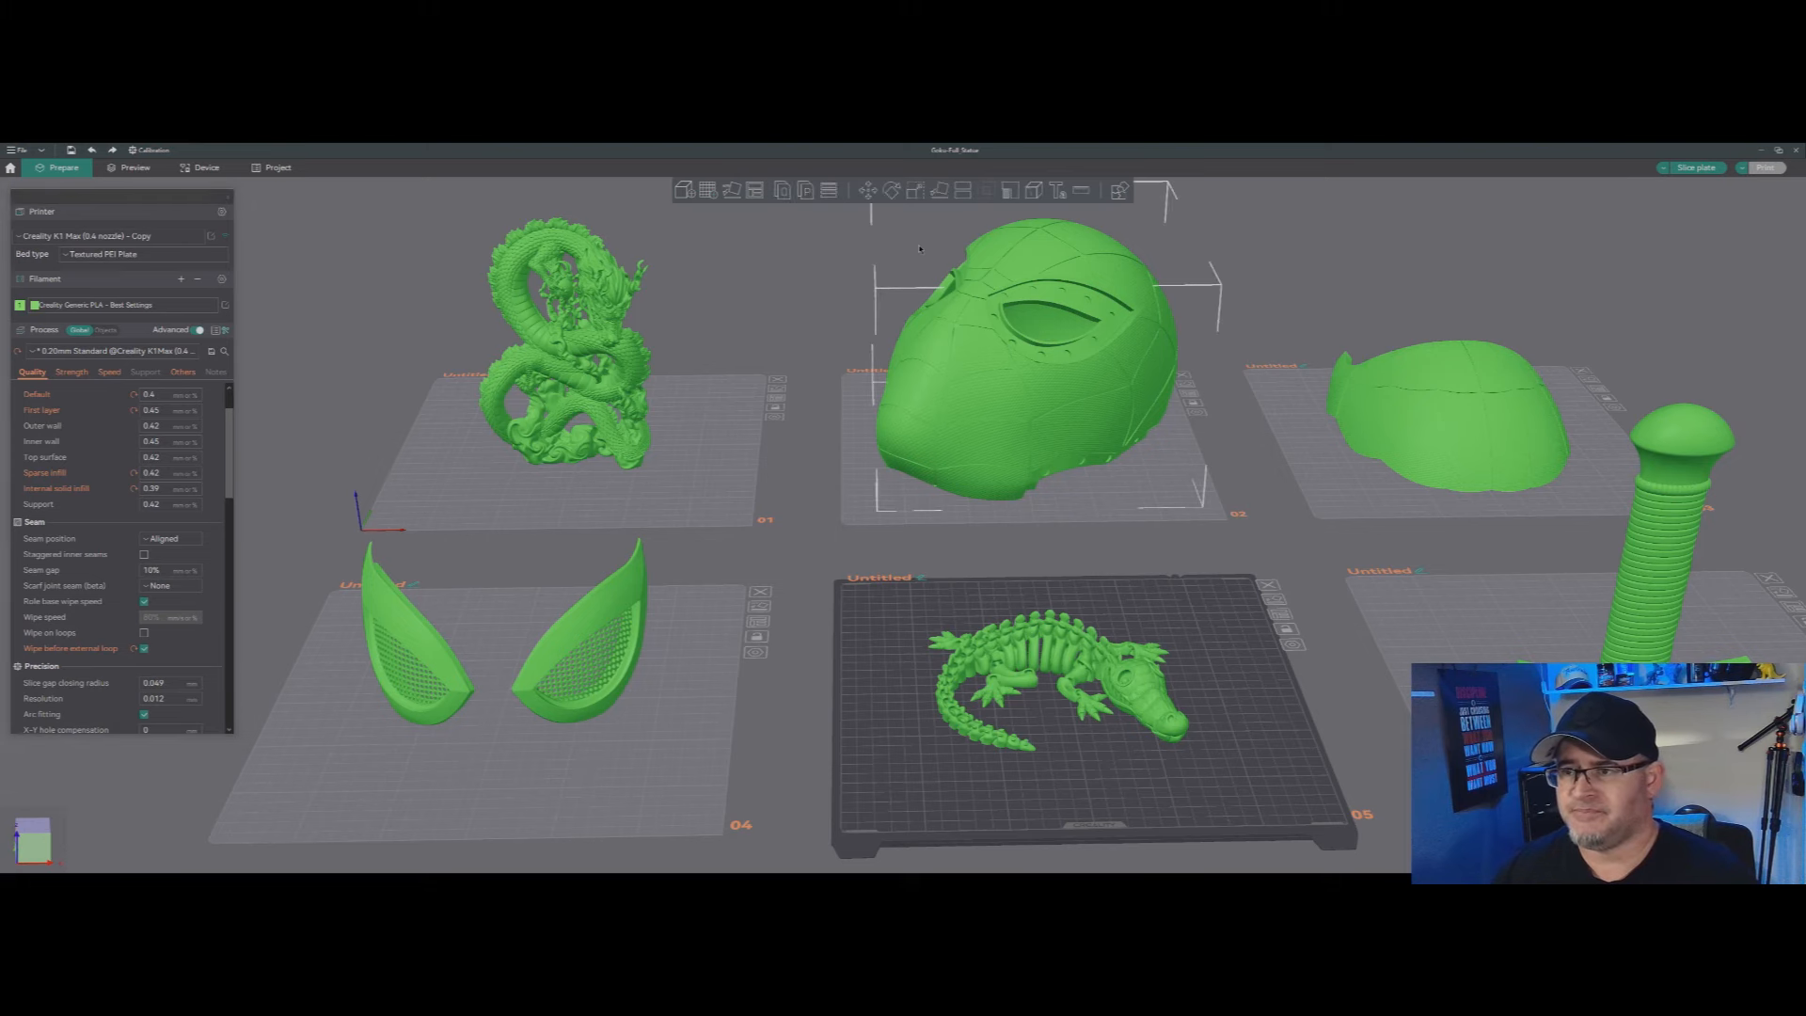
left_click_drag(1306, 612, 1096, 280)
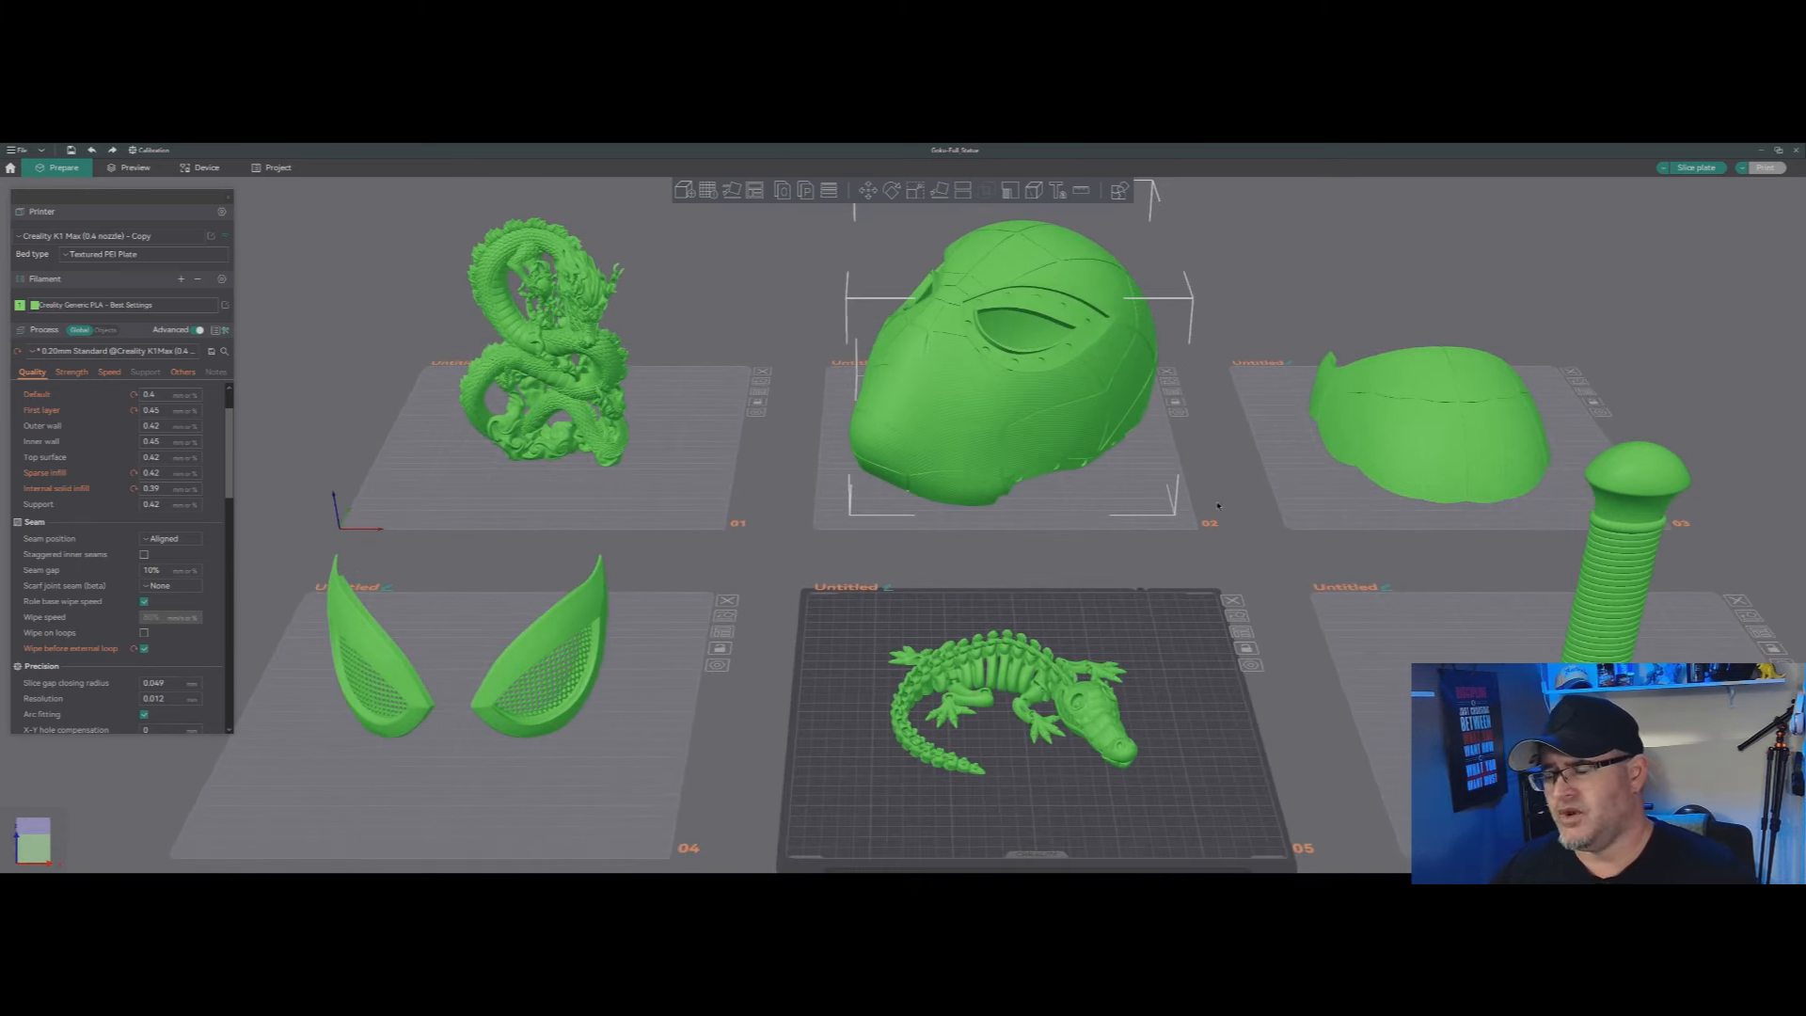